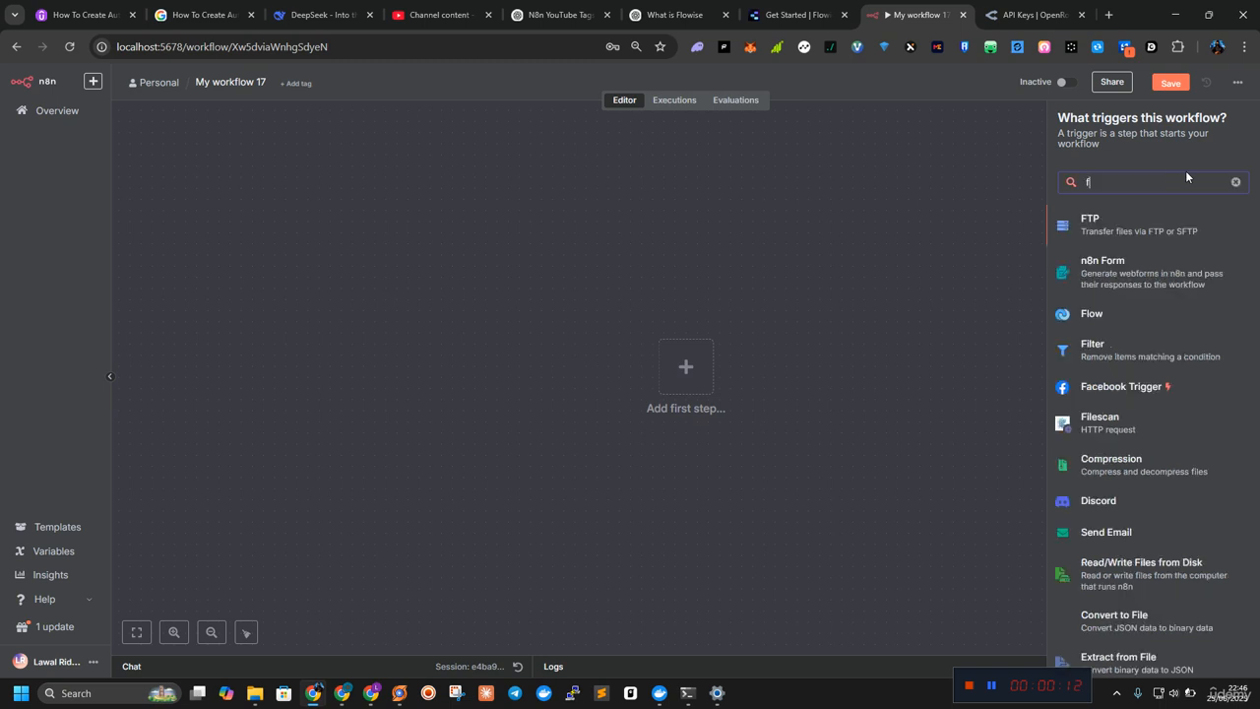
Step: Add the On new n8n Form event trigger to the workflow and title the form Reddit Story
{"action": "left_click", "coordinate": [1141, 227]}
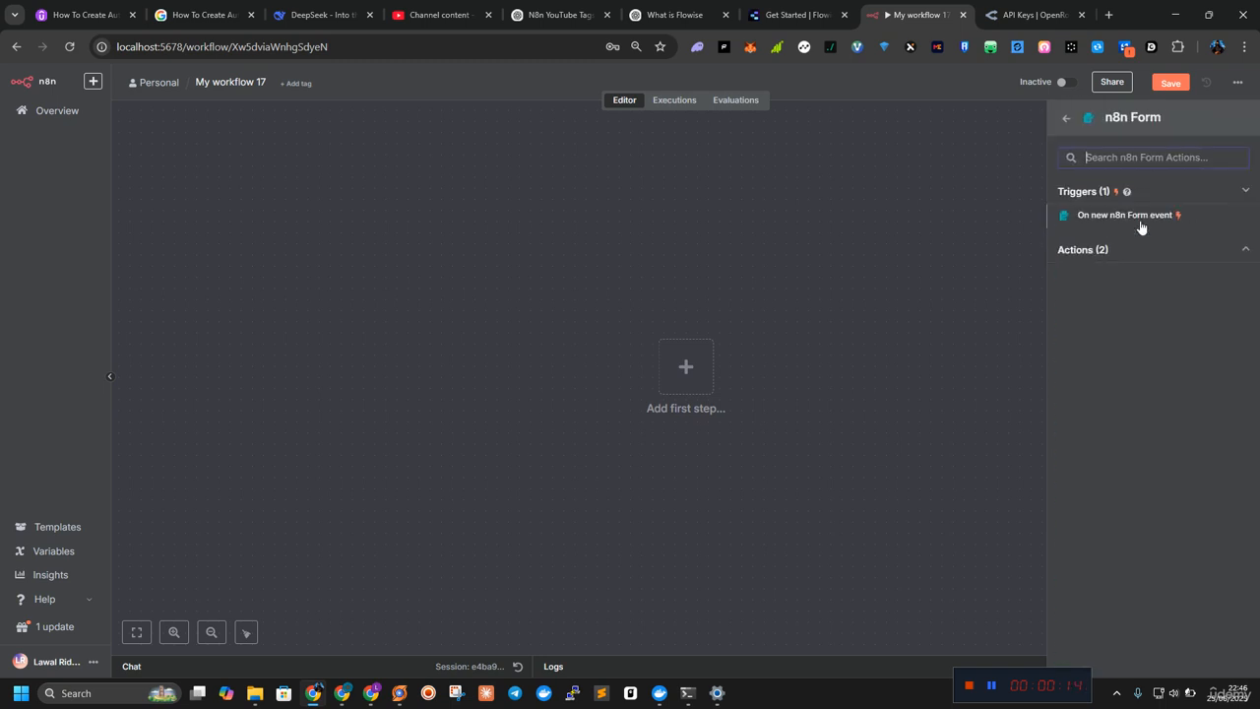
{"action": "left_click", "coordinate": [1124, 215]}
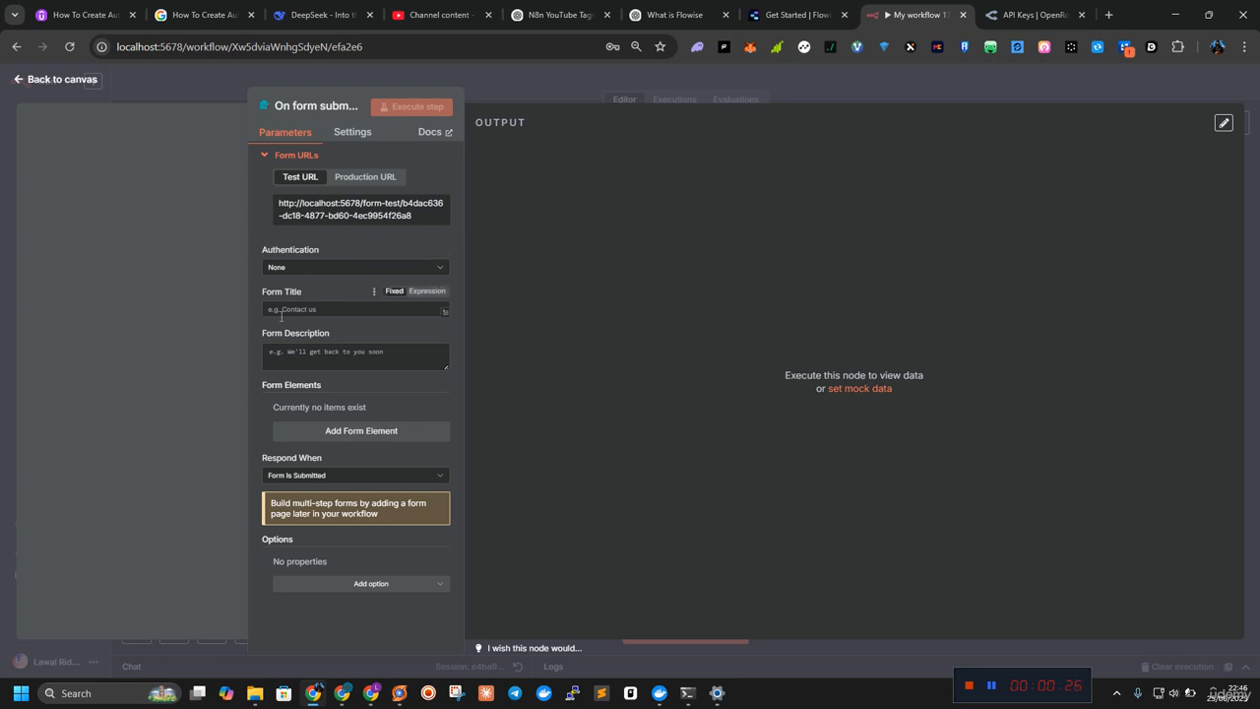
{"action": "type", "text": "Reddit Story"}
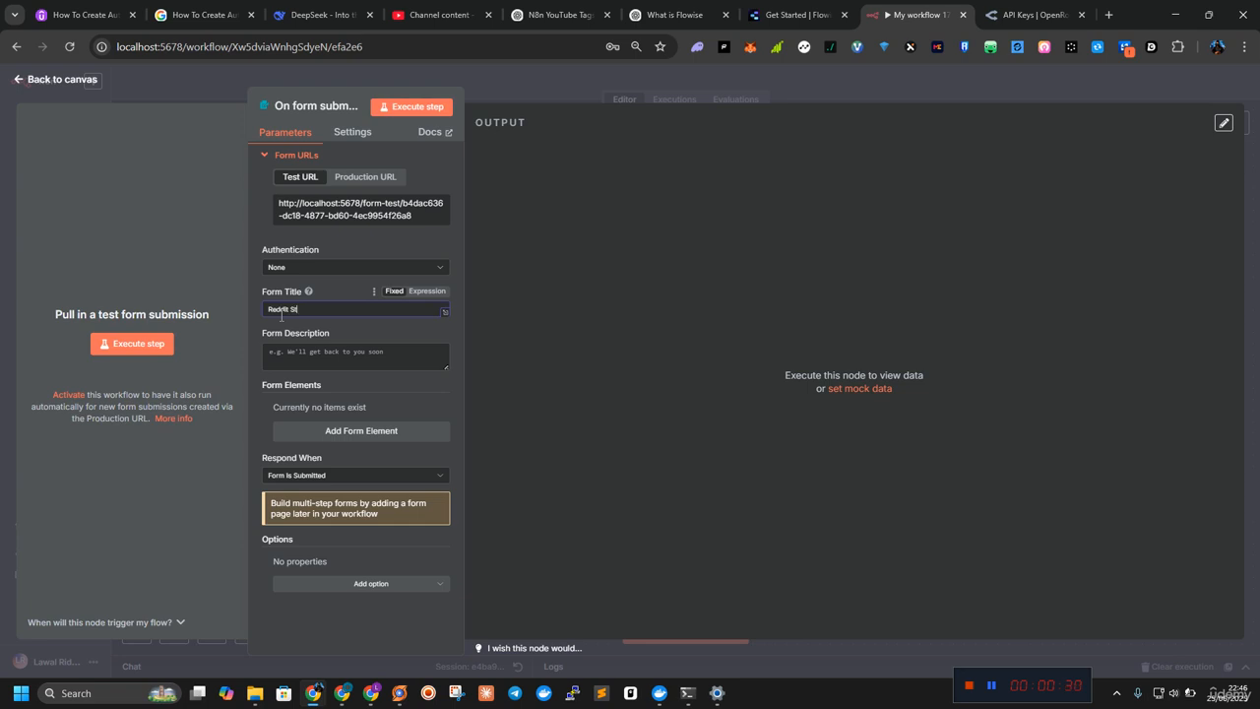
Step: Add a text form element named Input Your Story and return to the canvas
{"action": "left_click", "coordinate": [321, 430]}
{"action": "left_click", "coordinate": [309, 429]}
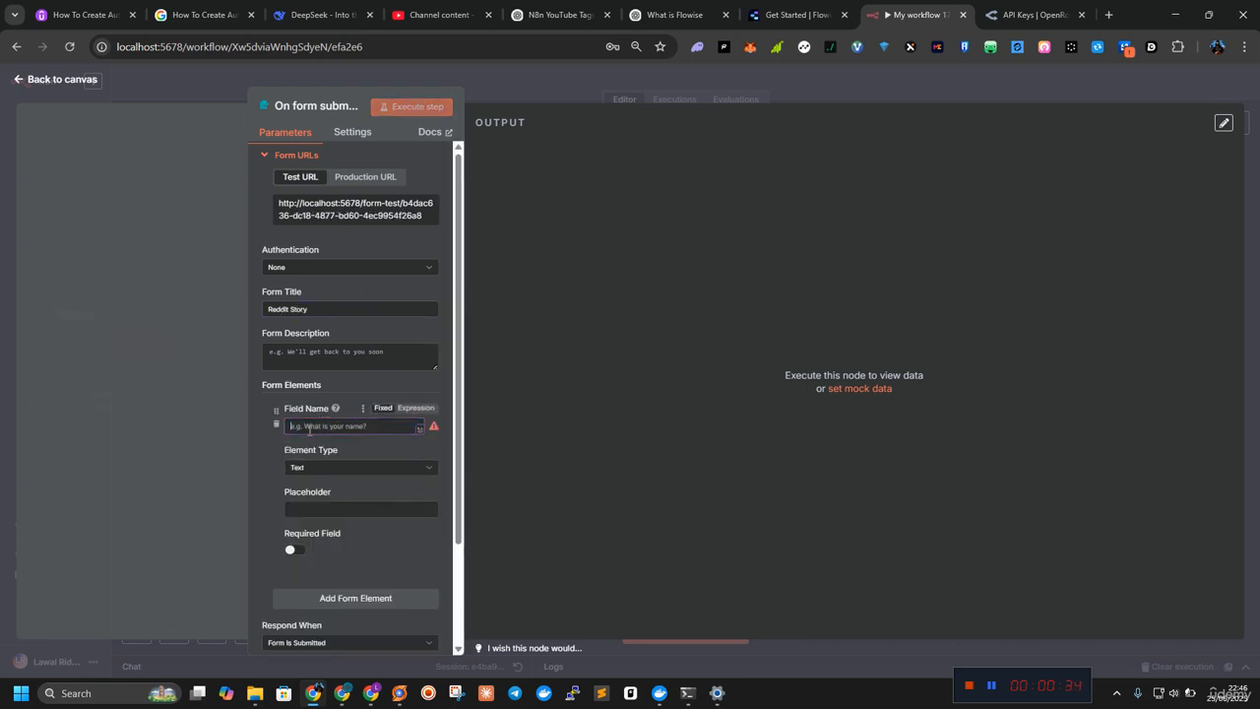
{"action": "type", "text": "Input Your Story"}
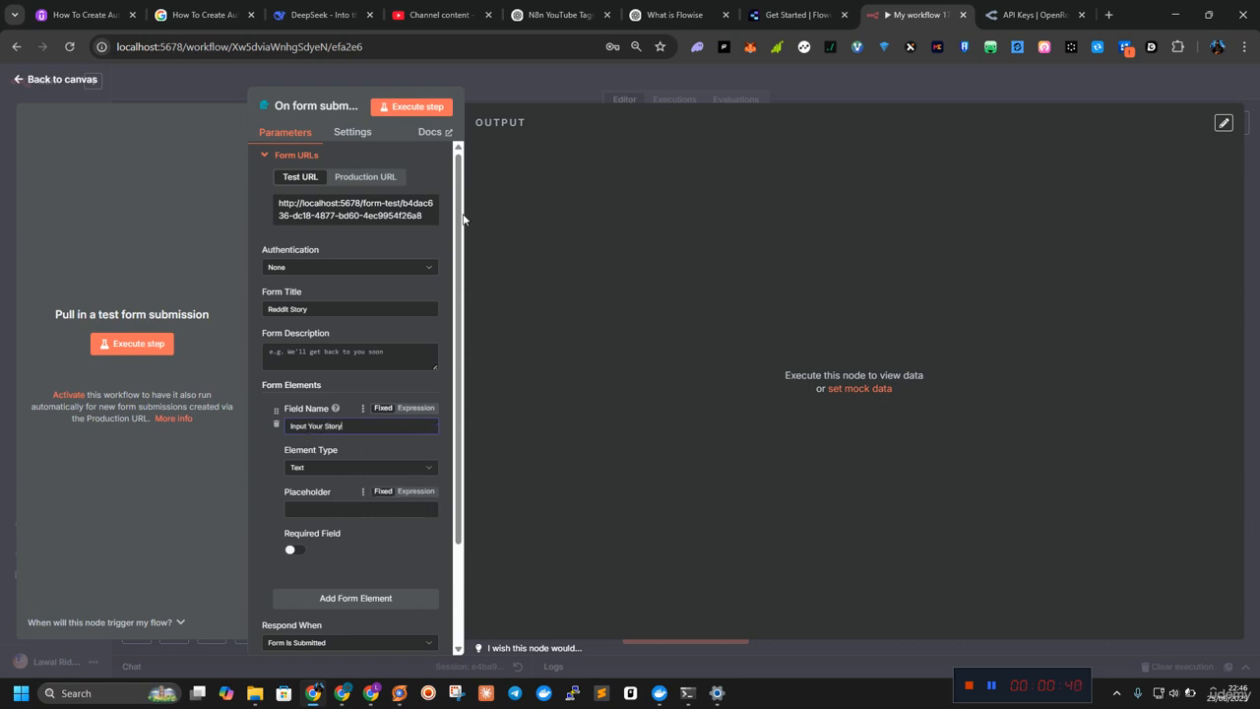
{"action": "left_click", "coordinate": [157, 75]}
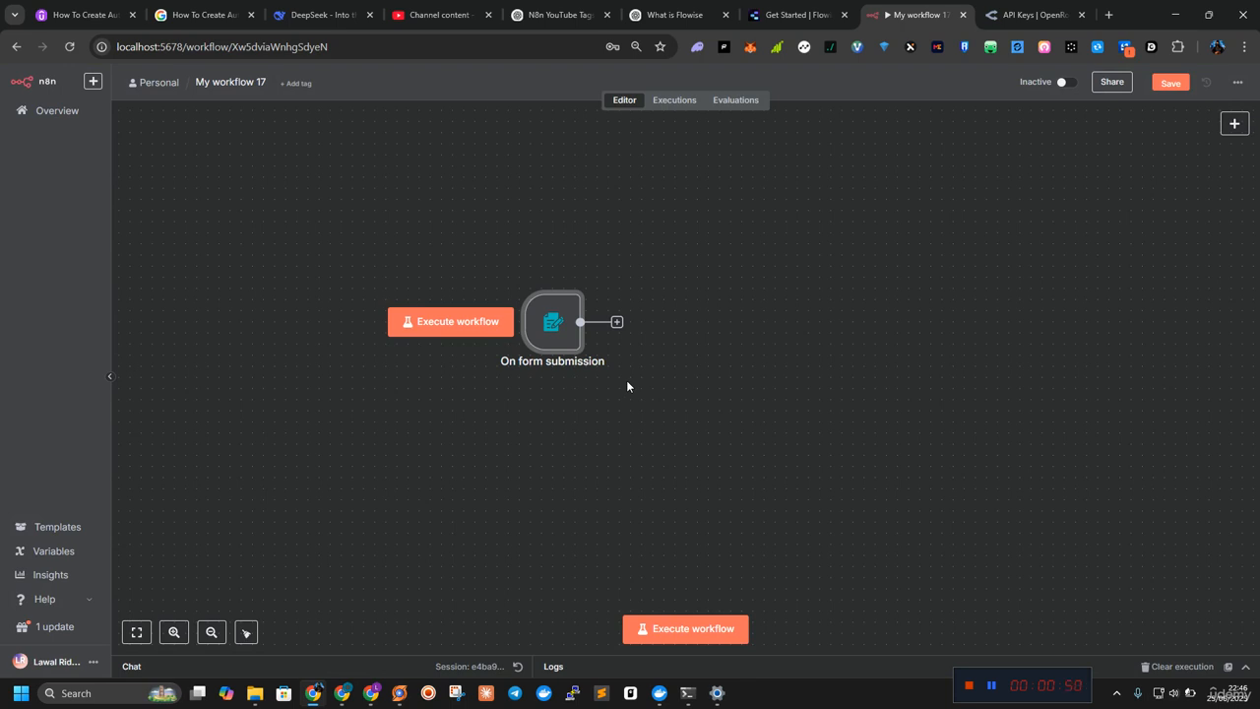
Step: Add an HTTP Request node after the form submission trigger
{"action": "left_click", "coordinate": [617, 322]}
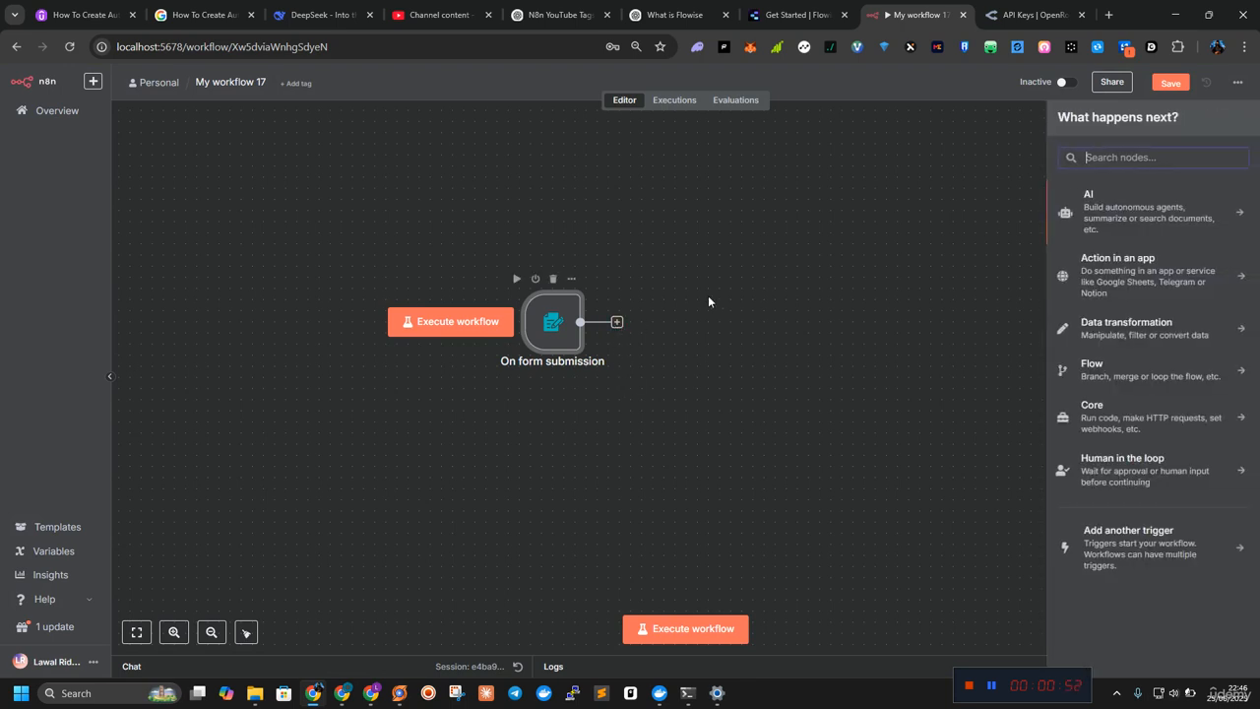
{"action": "type", "text": "http"}
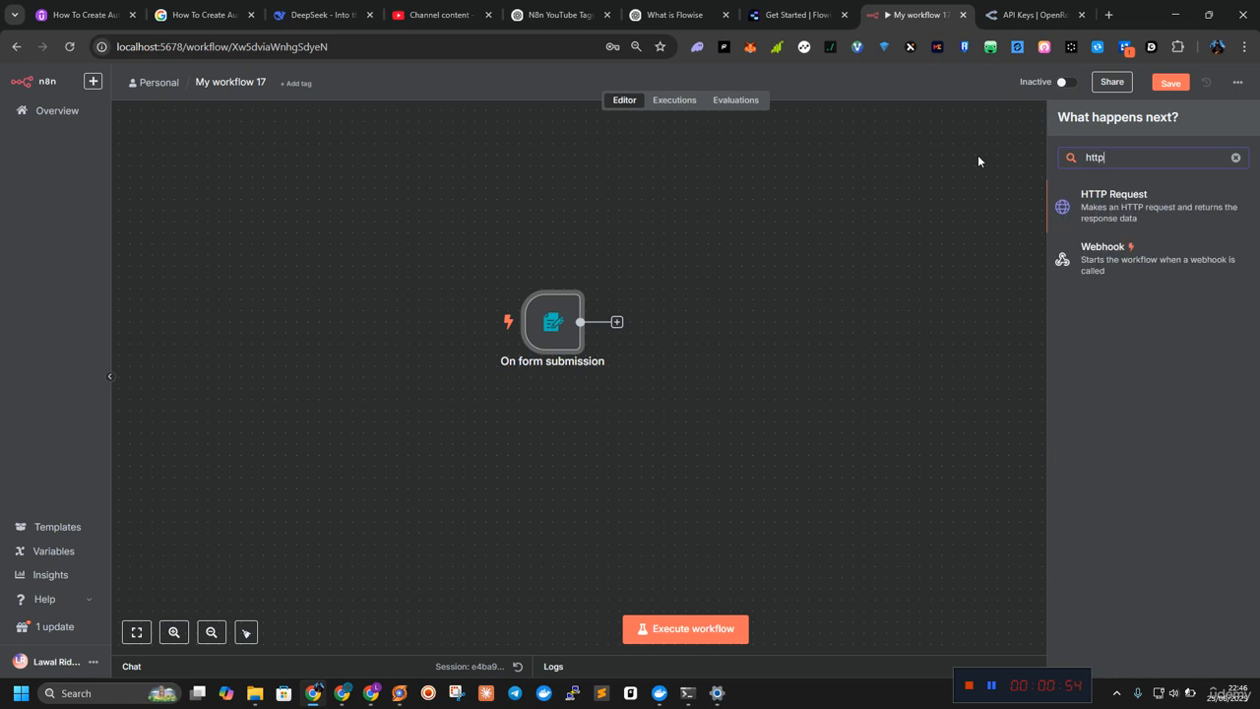
{"action": "left_click", "coordinate": [1050, 219]}
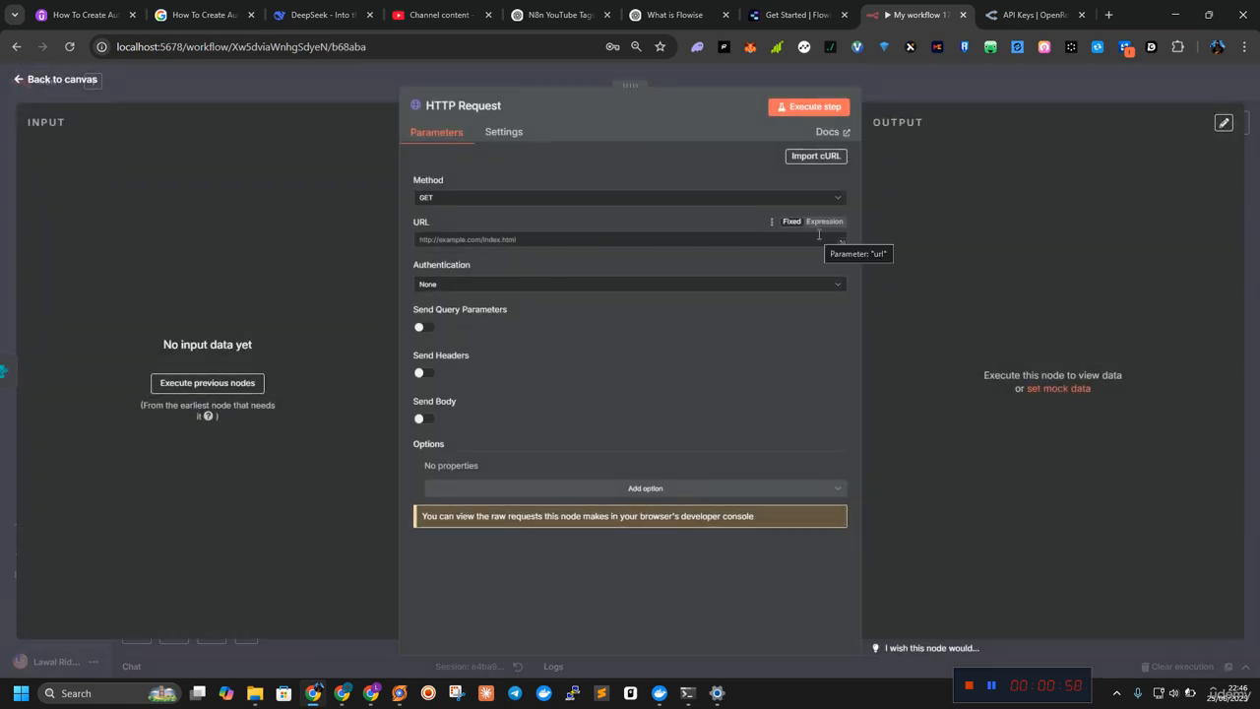
Step: Switch to Docker Desktop and check the list of containers and the local images
{"action": "left_click", "coordinate": [660, 693]}
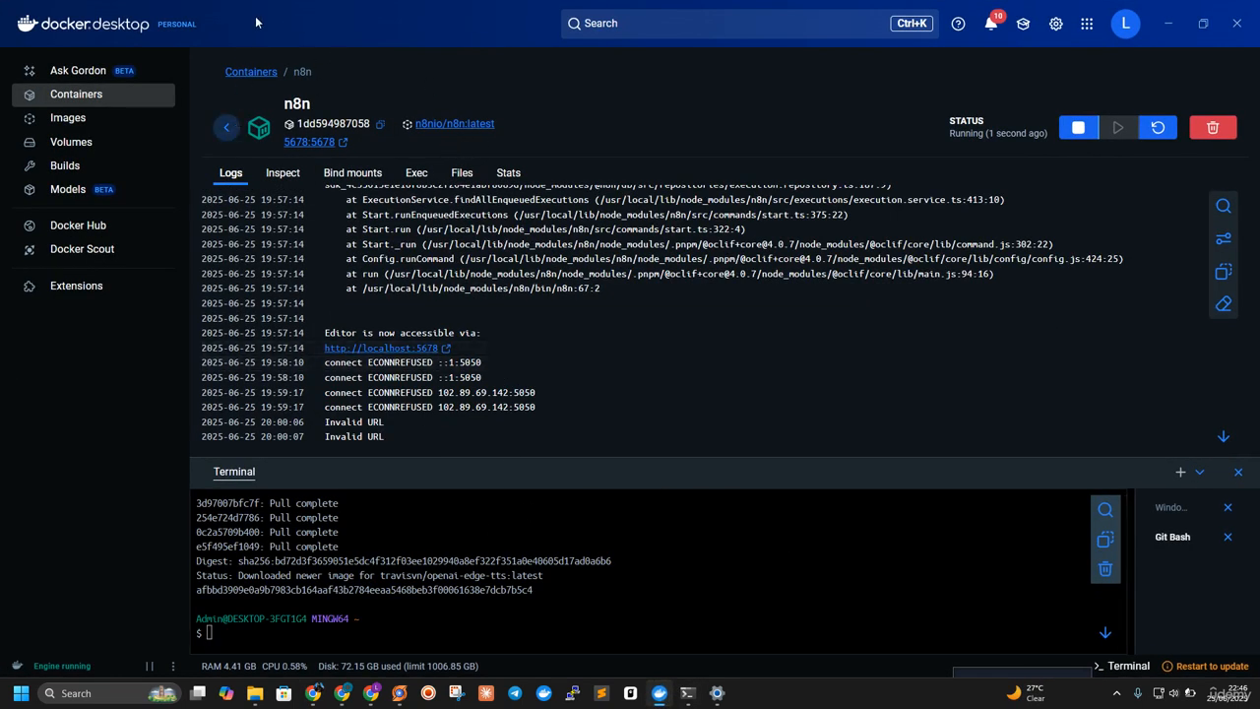
{"action": "left_click", "coordinate": [227, 127]}
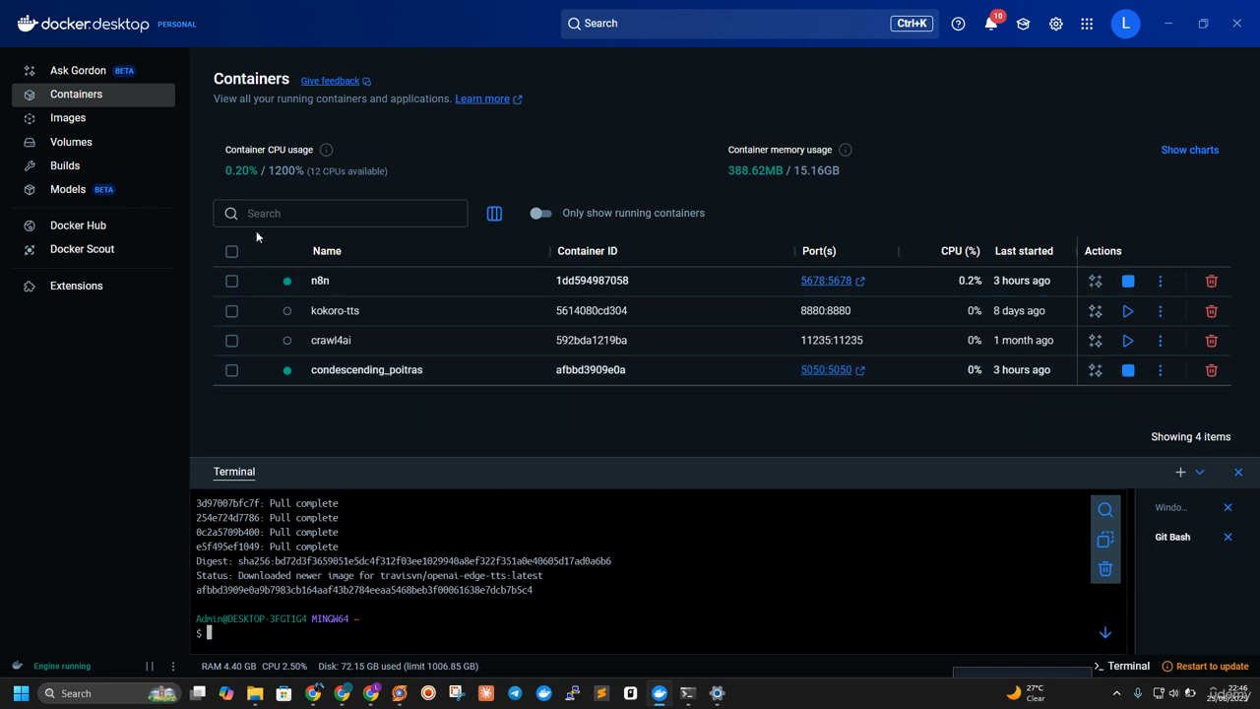
{"action": "left_click", "coordinate": [77, 126]}
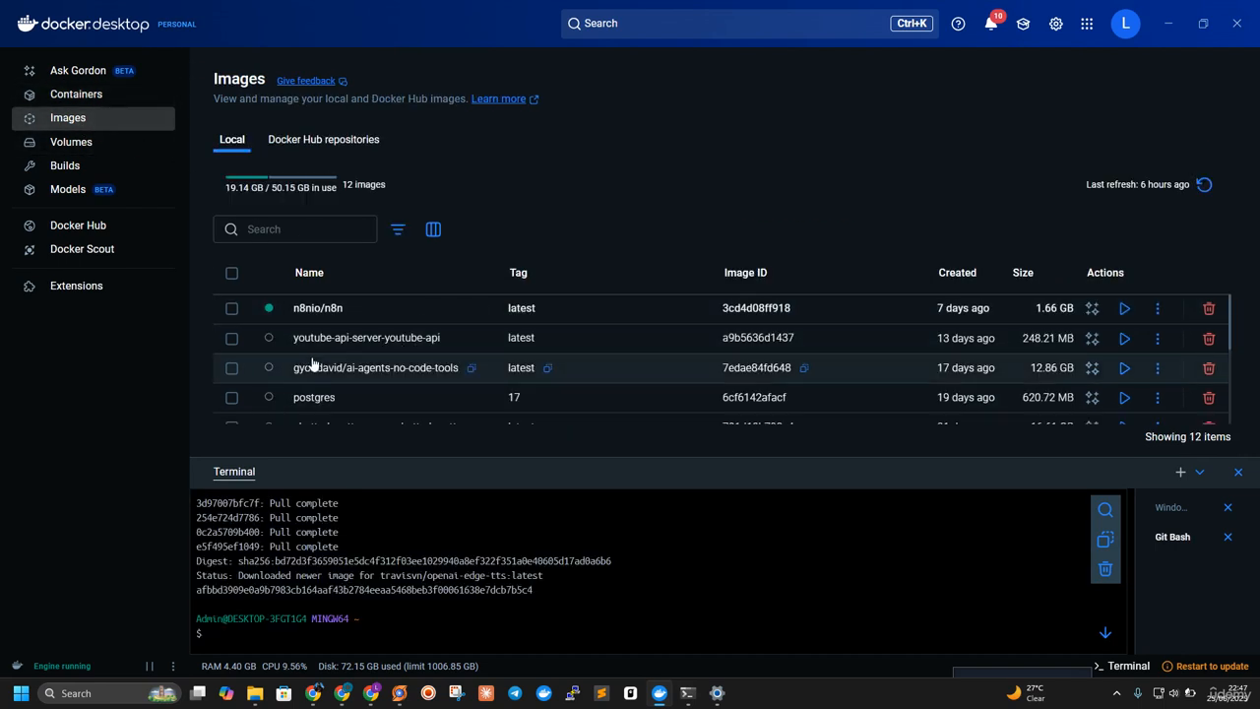
{"action": "scroll", "coordinate": [335, 379], "scroll_direction": "down", "scroll_amount": 1}
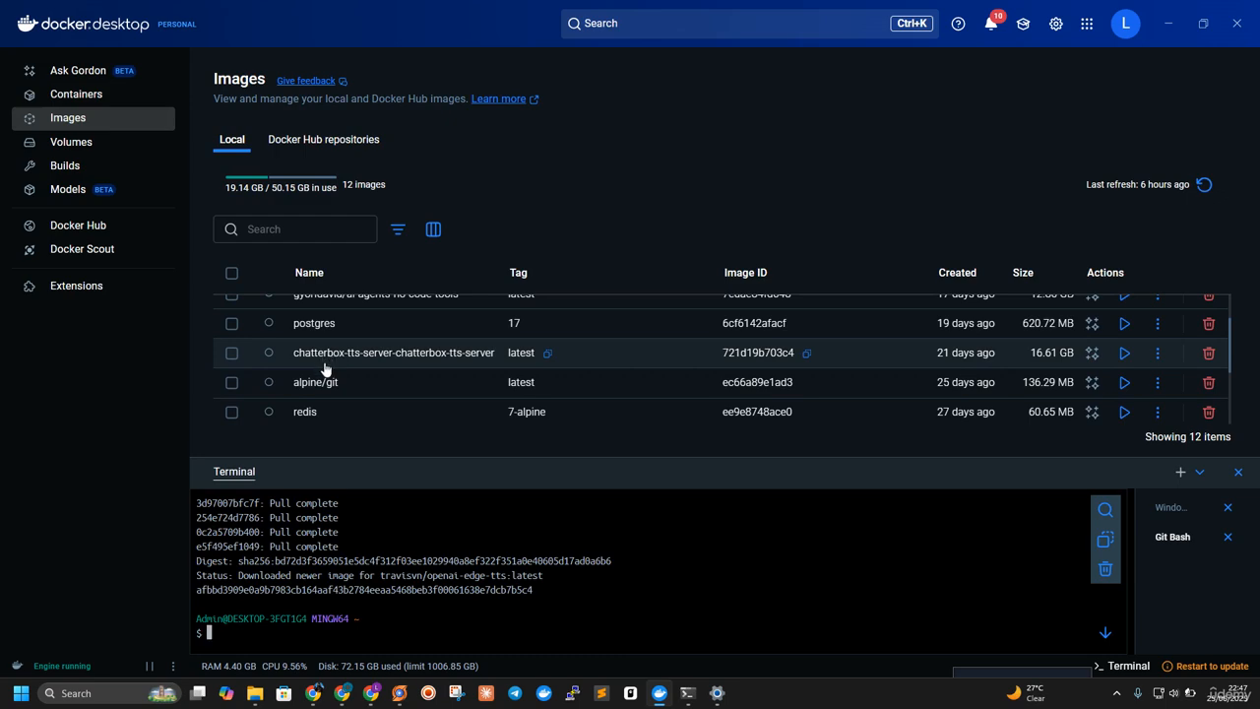
{"action": "scroll", "coordinate": [362, 372], "scroll_direction": "up", "scroll_amount": 1}
{"action": "scroll", "coordinate": [360, 367], "scroll_direction": "down", "scroll_amount": 3}
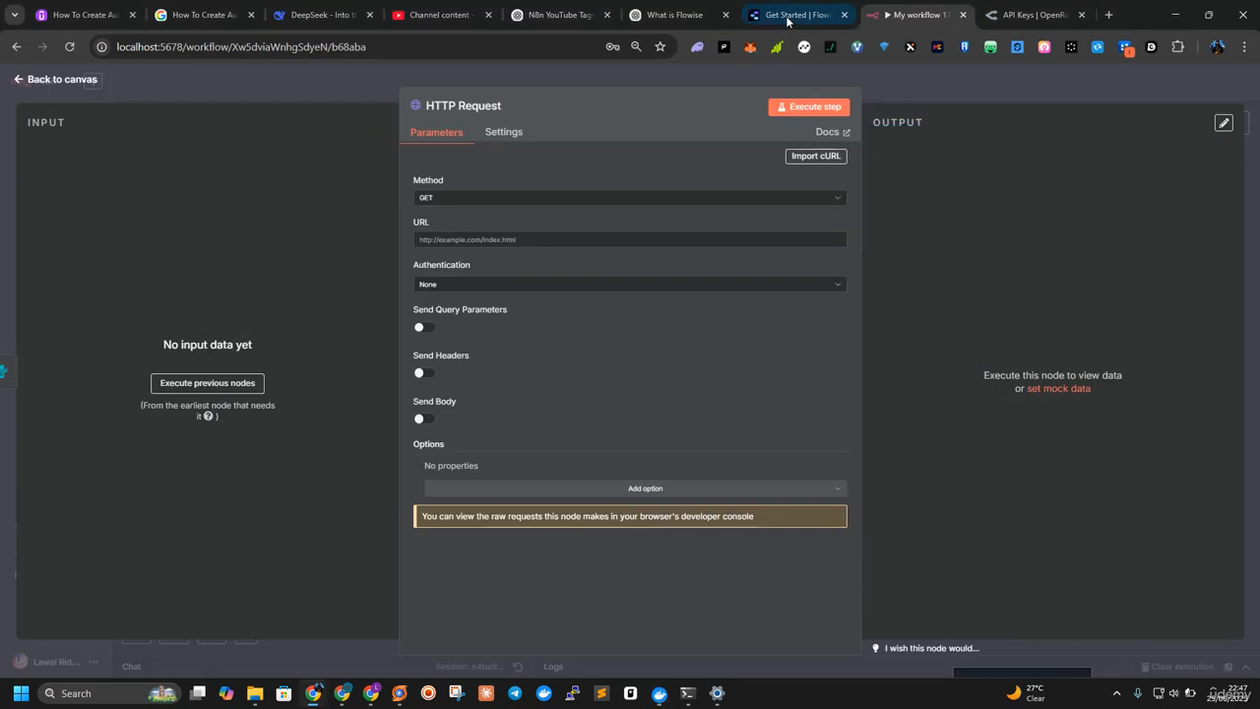
{"action": "left_click", "coordinate": [1169, 24]}
Step: Switch to the browser and open Open WebUI's Edge TTS Using Docker tutorial in place of the OpenRouter API keys page
{"action": "left_click", "coordinate": [1029, 15]}
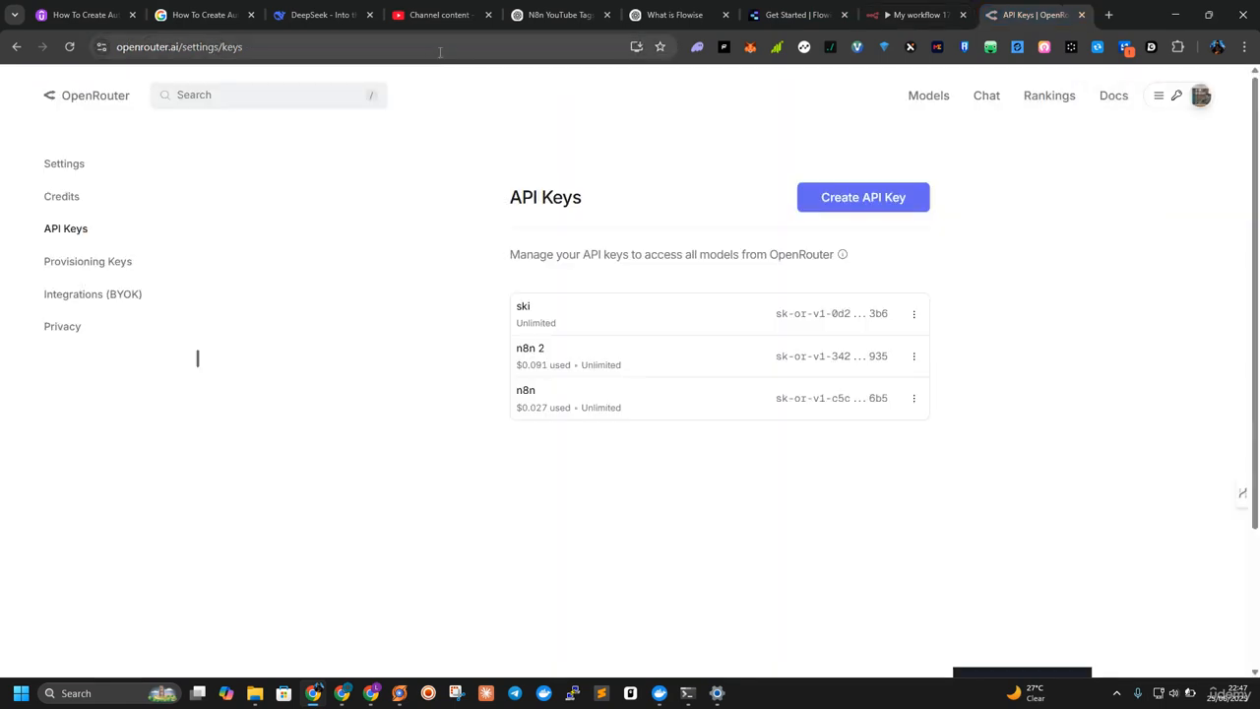
{"action": "left_click", "coordinate": [430, 47]}
{"action": "type", "text": "openrouter.ai"}
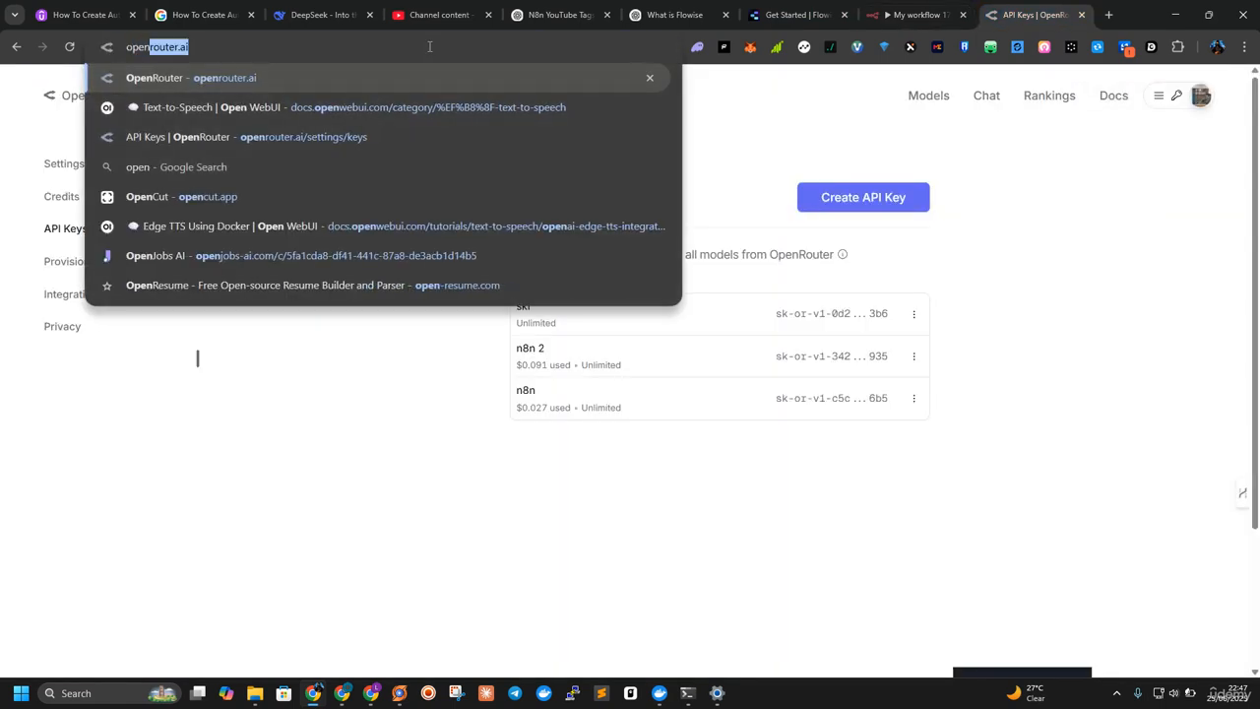
{"action": "left_click", "coordinate": [379, 103]}
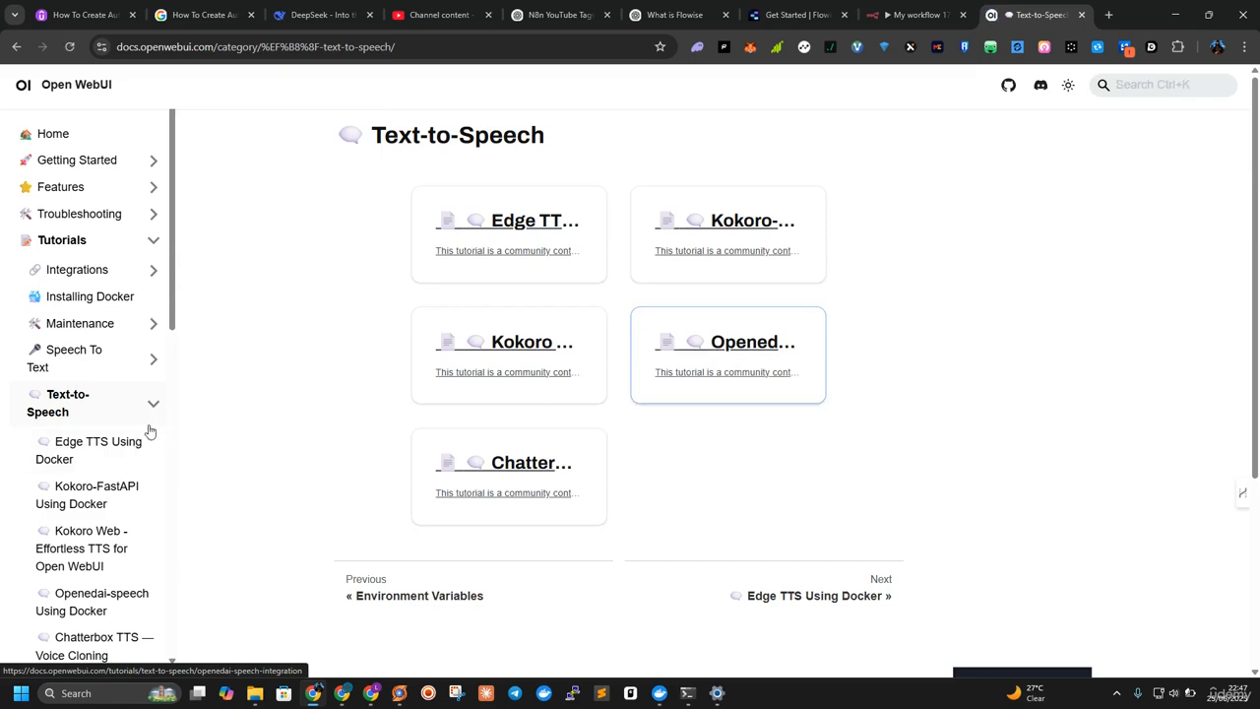
{"action": "left_click", "coordinate": [79, 443]}
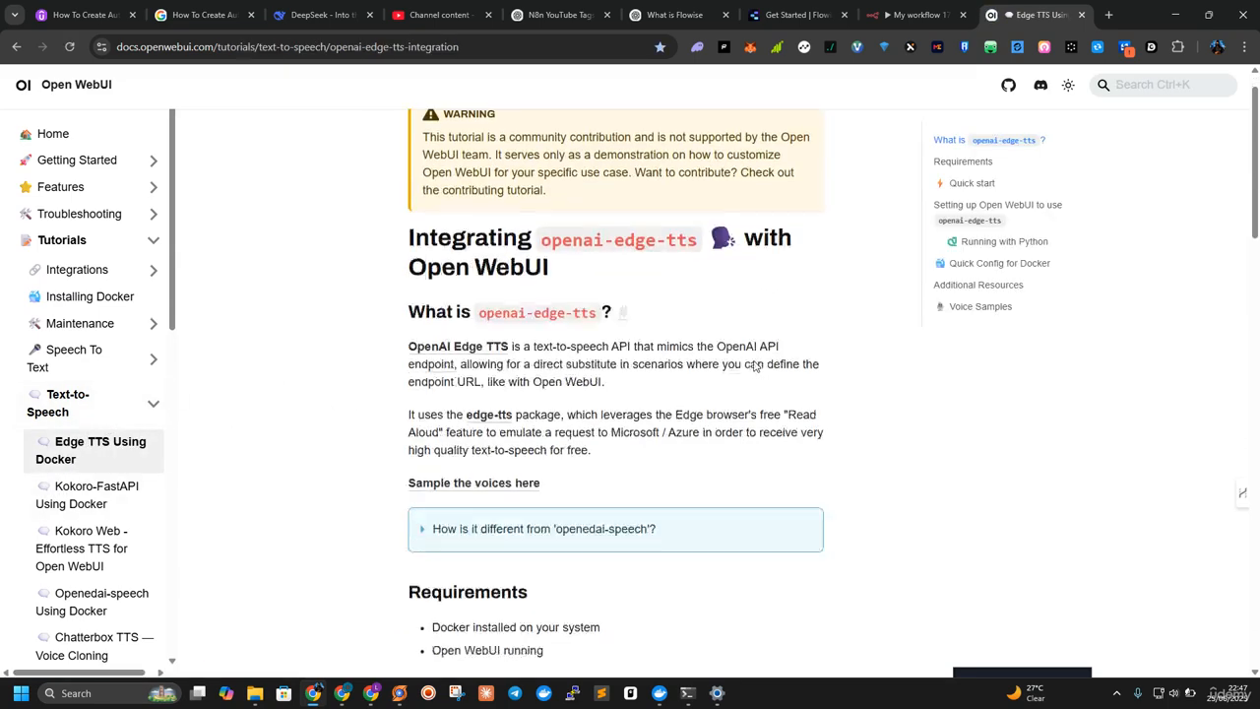
Step: Read through the Edge TTS tutorial and examine its Quick Config for Docker command
{"action": "scroll", "coordinate": [754, 365], "scroll_direction": "down", "scroll_amount": 10}
{"action": "scroll", "coordinate": [570, 367], "scroll_direction": "up", "scroll_amount": 1}
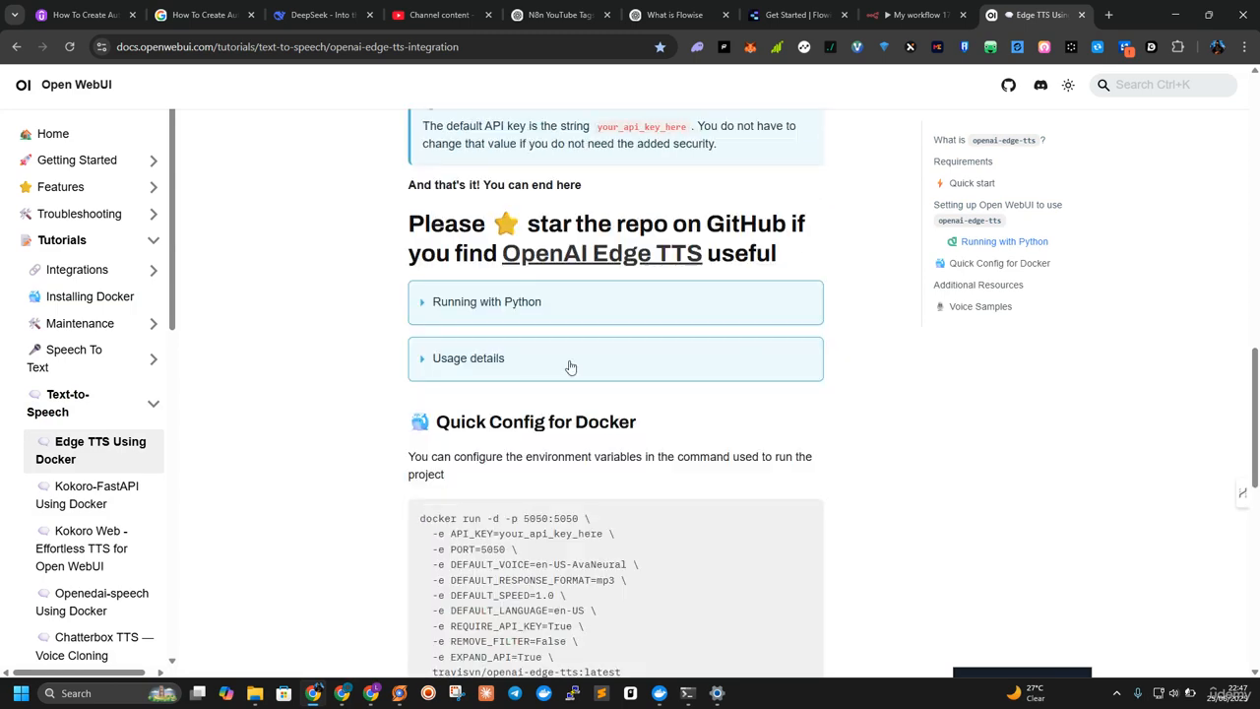
{"action": "scroll", "coordinate": [570, 366], "scroll_direction": "down", "scroll_amount": 3}
{"action": "left_click_drag", "start_coordinate": [635, 384], "coordinate": [422, 221]}
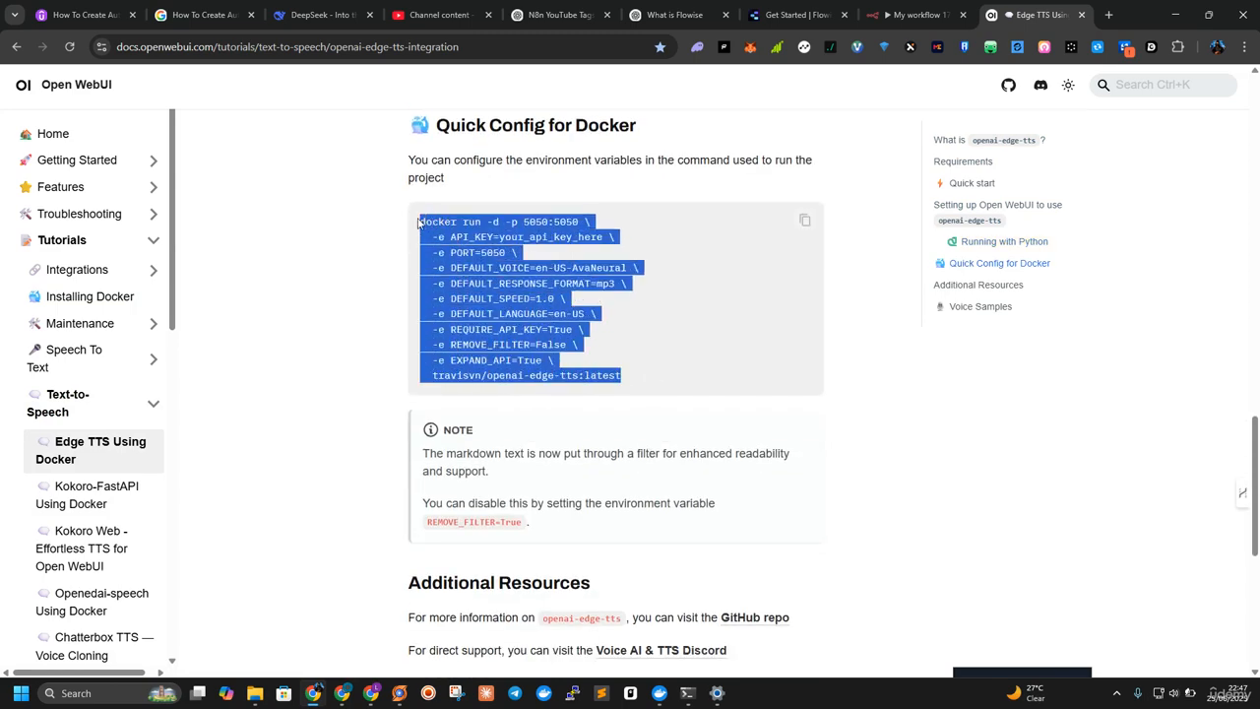
{"action": "scroll", "coordinate": [566, 335], "scroll_direction": "down", "scroll_amount": 4}
{"action": "scroll", "coordinate": [550, 325], "scroll_direction": "up", "scroll_amount": 7}
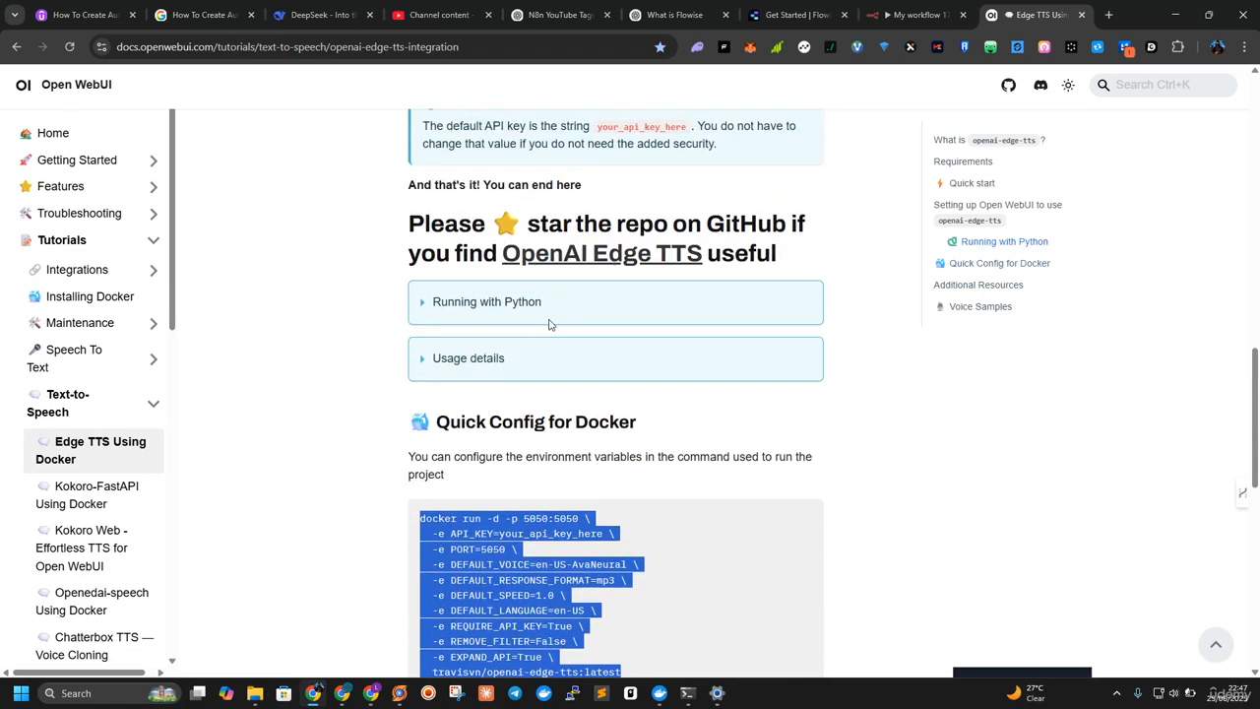
Step: Expand the tutorial's usage details and copy the first example curl request for generating speech
{"action": "left_click", "coordinate": [497, 362]}
{"action": "scroll", "coordinate": [551, 463], "scroll_direction": "down", "scroll_amount": 6}
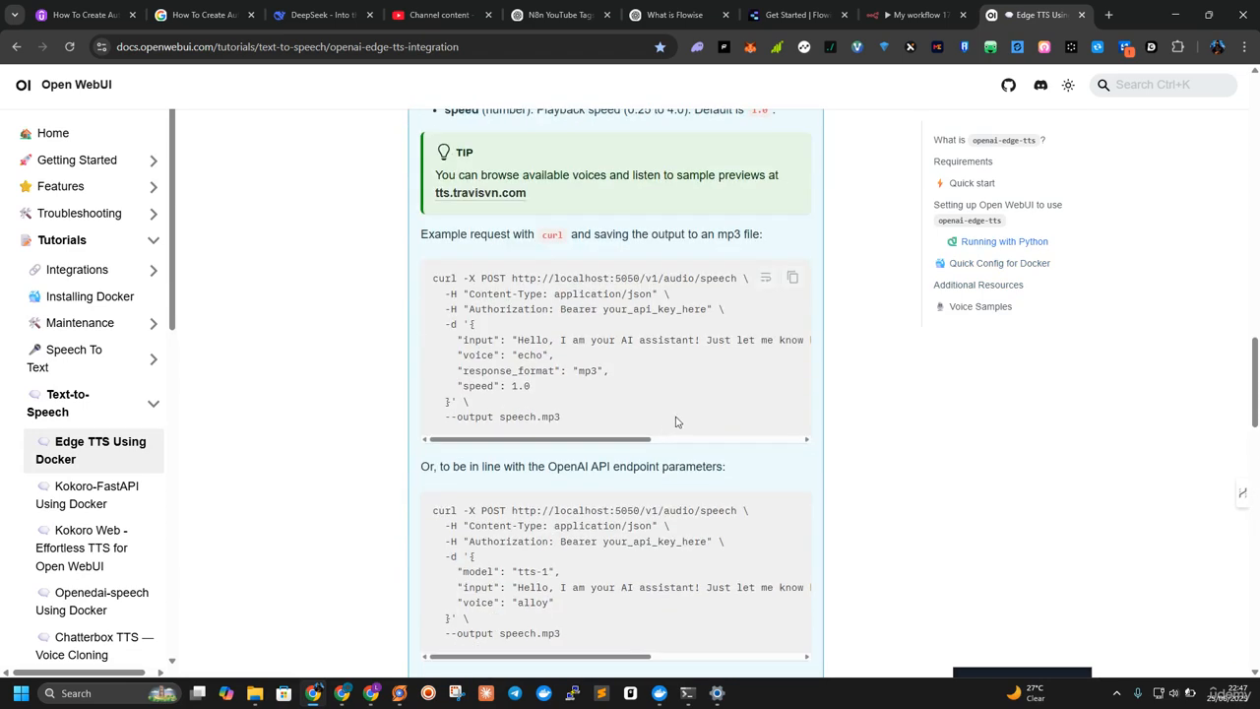
{"action": "left_click", "coordinate": [793, 278]}
Step: Return to the n8n workflow and import the copied cURL command into the HTTP Request node
{"action": "left_click", "coordinate": [914, 15]}
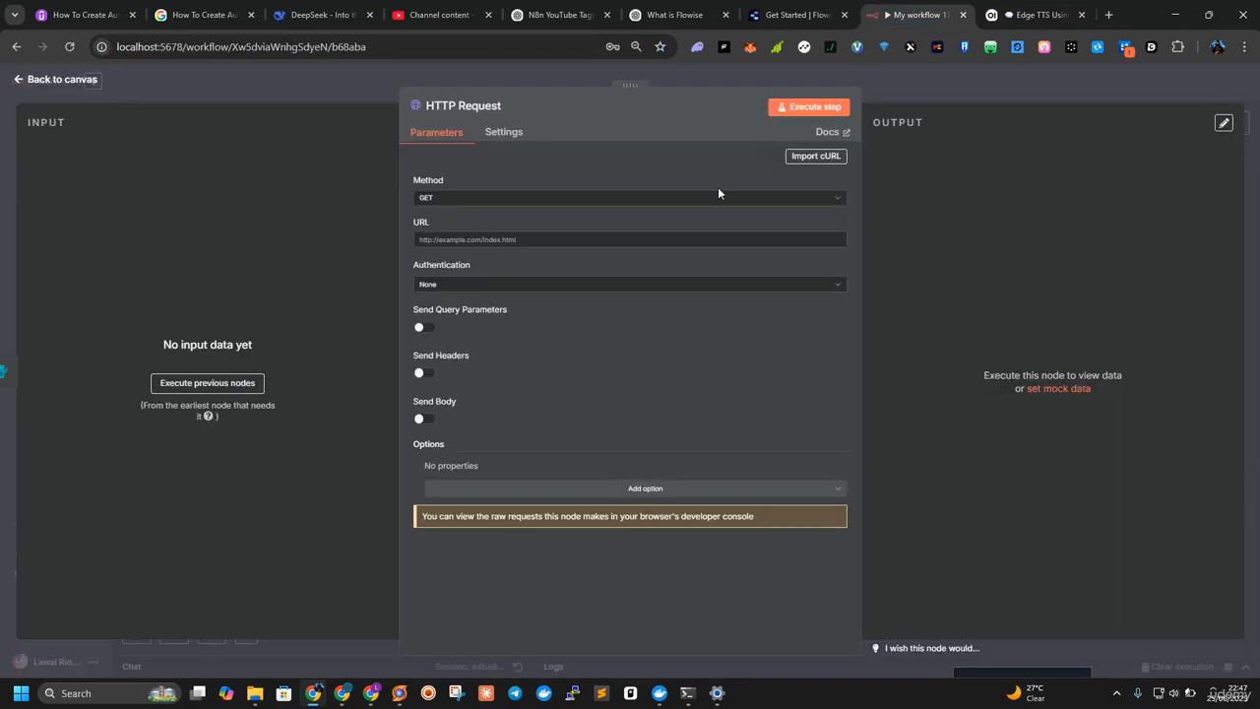
{"action": "left_click", "coordinate": [816, 156]}
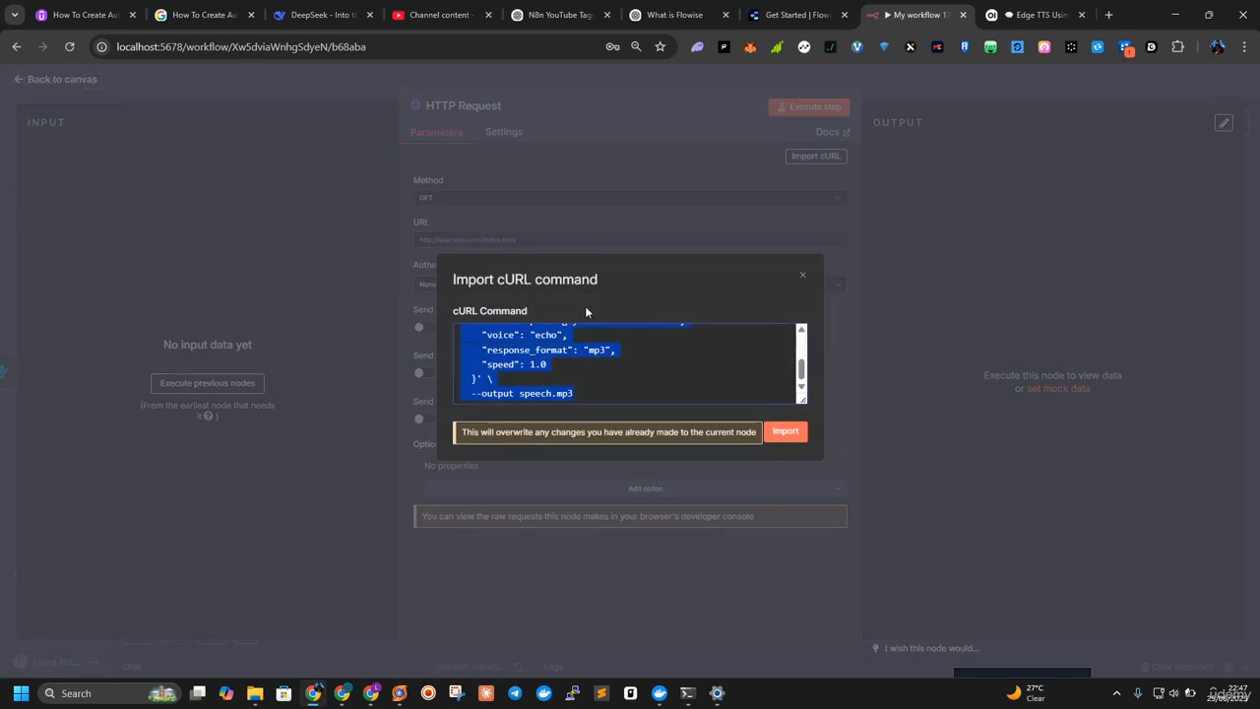
{"action": "key", "text": "ctrl+v"}
{"action": "left_click", "coordinate": [790, 431]}
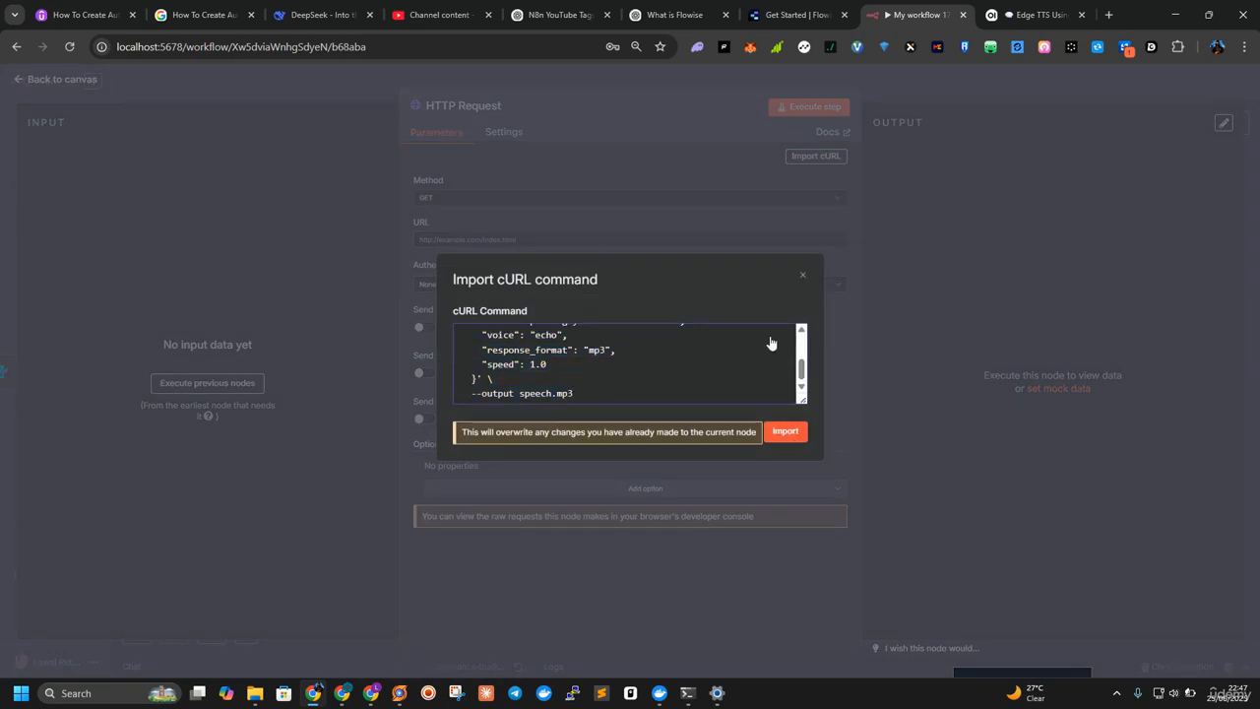
Step: Turn off Send Headers and Send Body in the HTTP Request node and switch Send Body back on
{"action": "scroll", "coordinate": [514, 260], "scroll_direction": "down", "scroll_amount": 5}
{"action": "scroll", "coordinate": [433, 246], "scroll_direction": "up", "scroll_amount": 1}
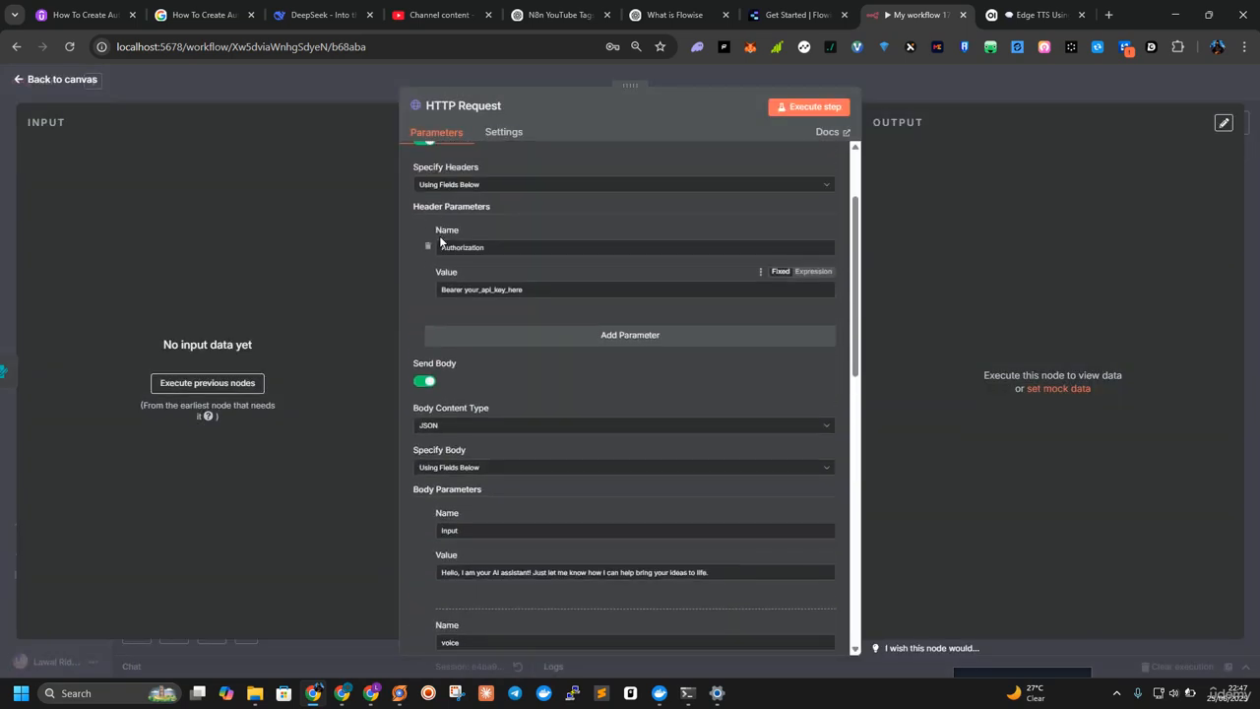
{"action": "scroll", "coordinate": [440, 240], "scroll_direction": "up", "scroll_amount": 3}
{"action": "left_click", "coordinate": [420, 298]}
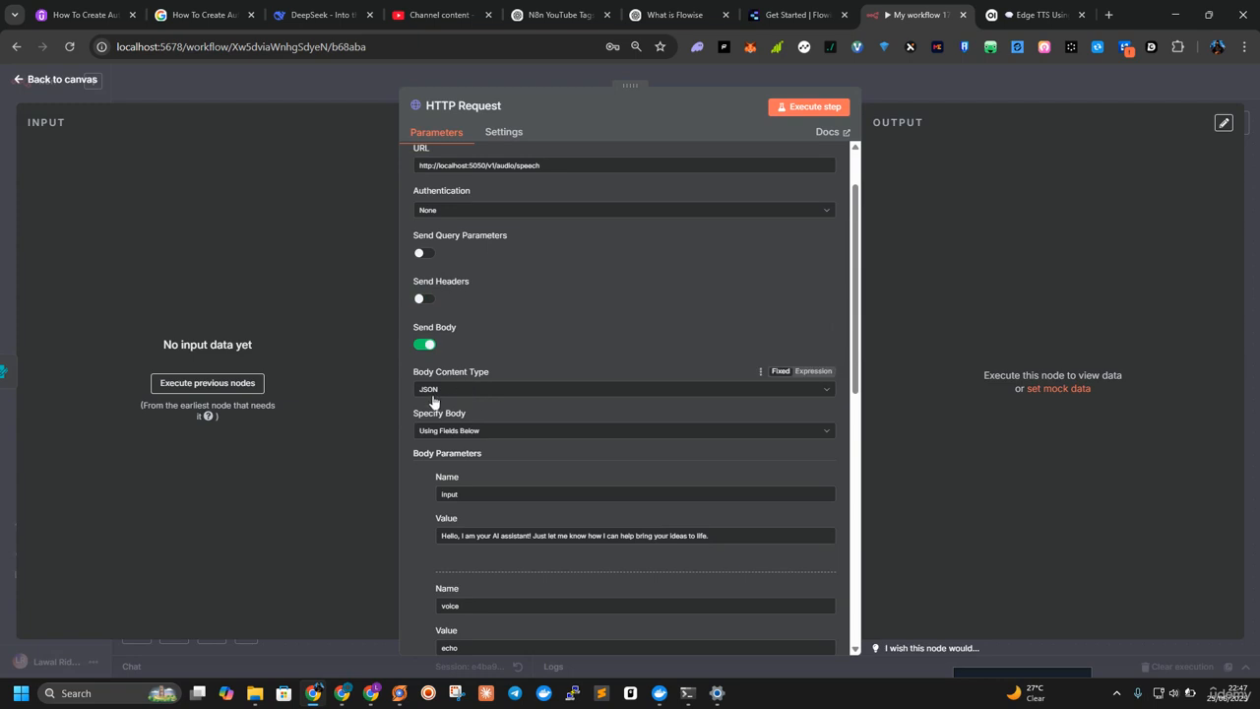
{"action": "left_click", "coordinate": [425, 344]}
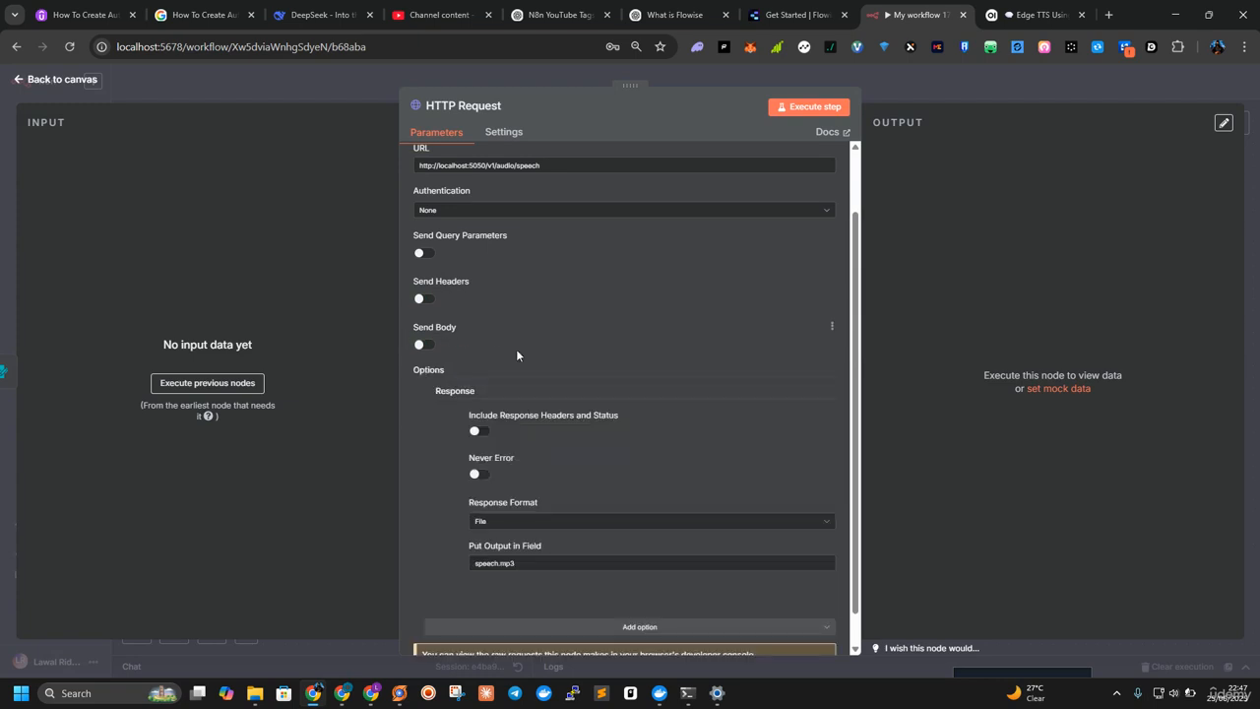
{"action": "scroll", "coordinate": [446, 342], "scroll_direction": "down", "scroll_amount": 1}
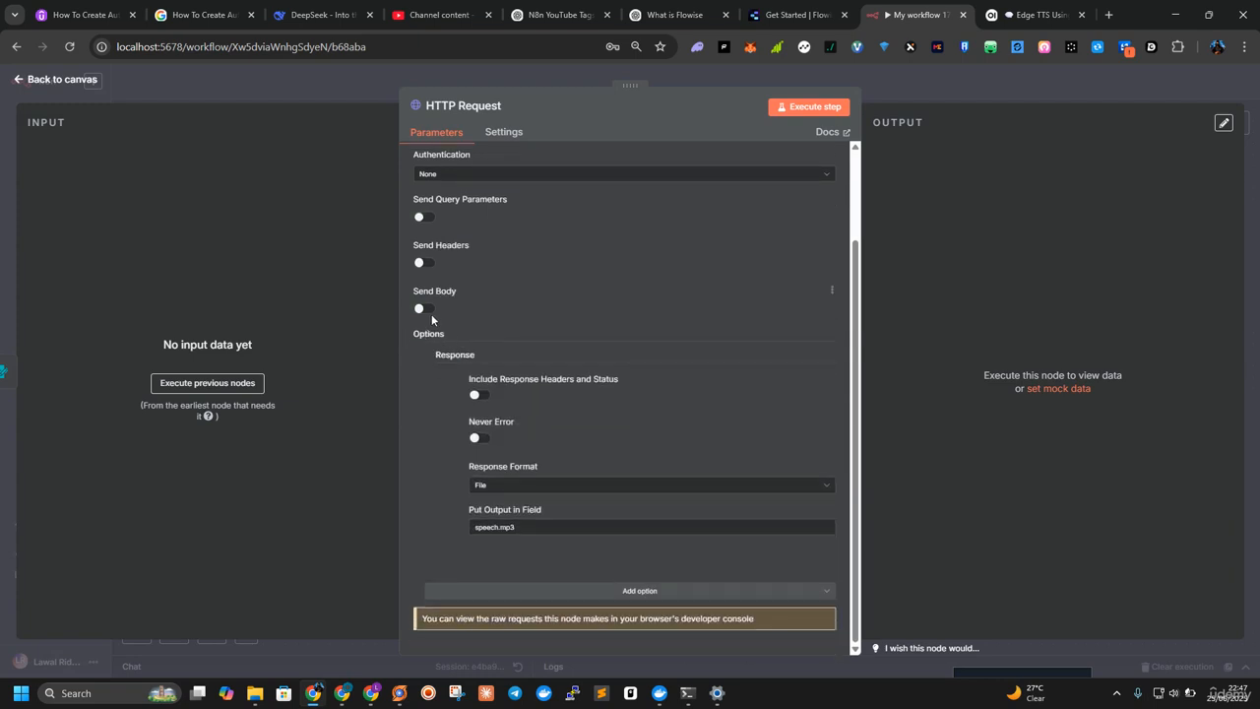
{"action": "scroll", "coordinate": [577, 322], "scroll_direction": "up", "scroll_amount": 3}
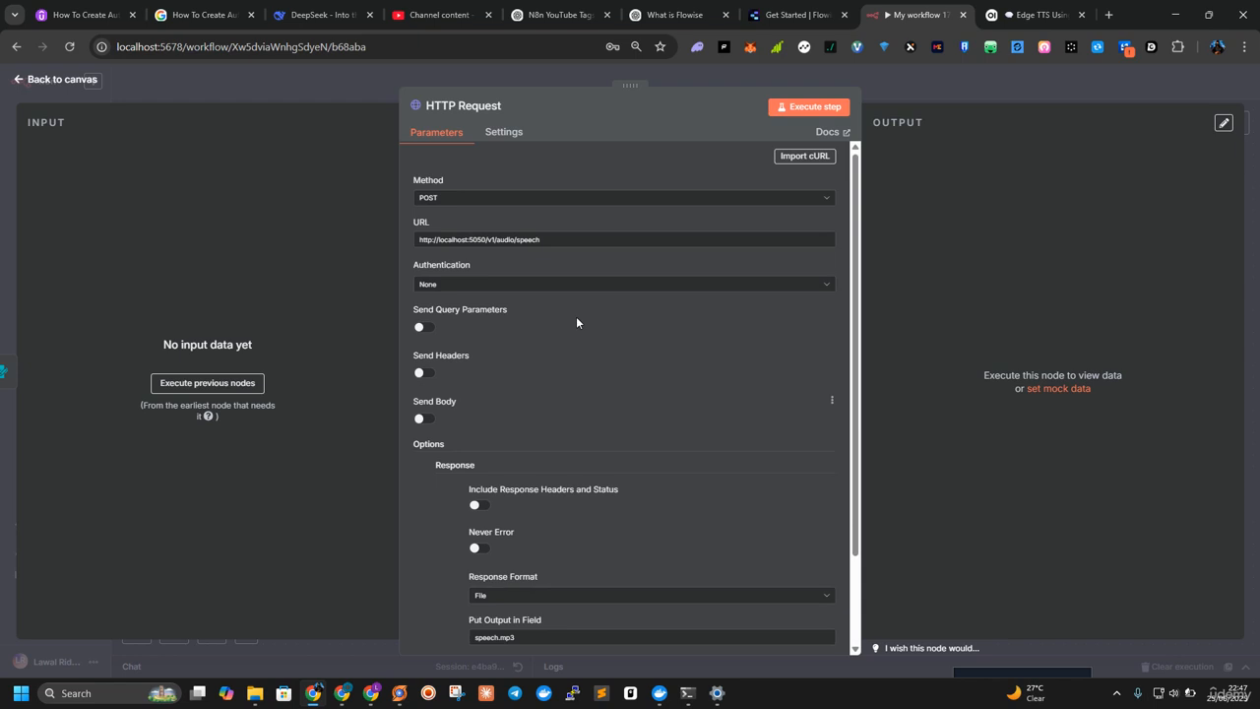
{"action": "left_click", "coordinate": [425, 419]}
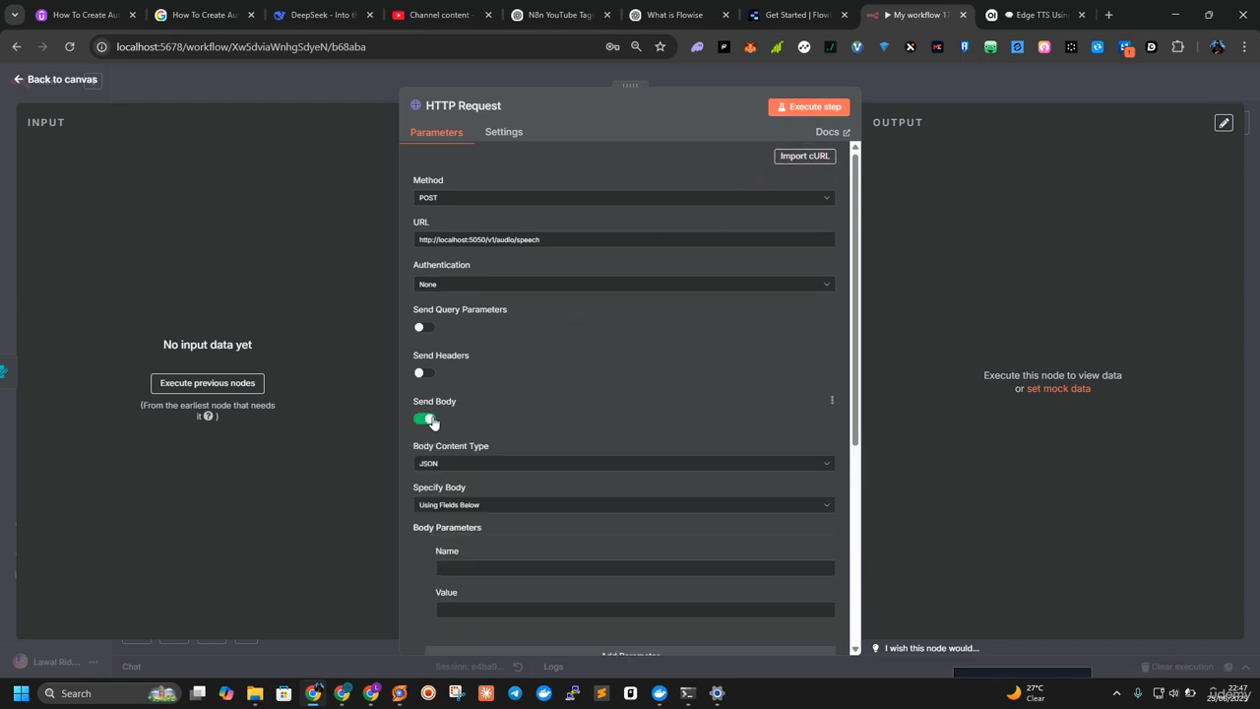
Step: Re-import the speech cURL command into the HTTP Request node, turn off Send Headers and review the body parameters
{"action": "left_click", "coordinate": [800, 156]}
{"action": "left_click", "coordinate": [779, 433]}
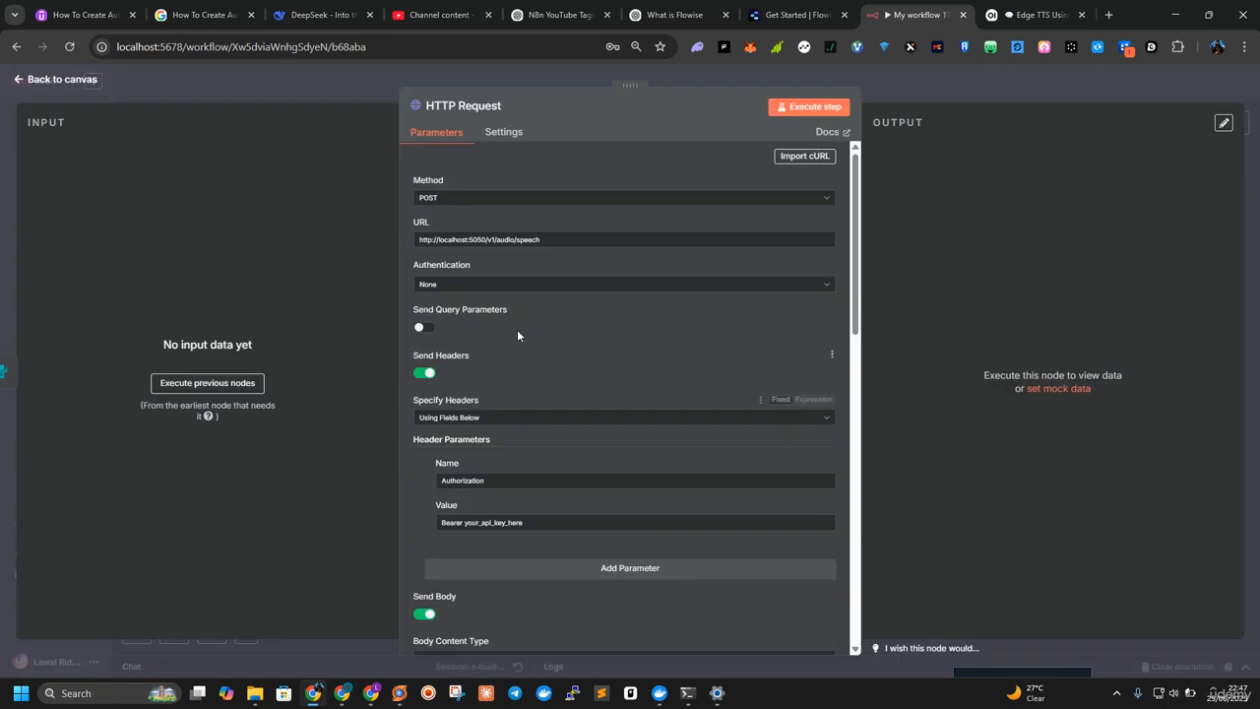
{"action": "left_click", "coordinate": [423, 374]}
{"action": "scroll", "coordinate": [612, 364], "scroll_direction": "down", "scroll_amount": 3}
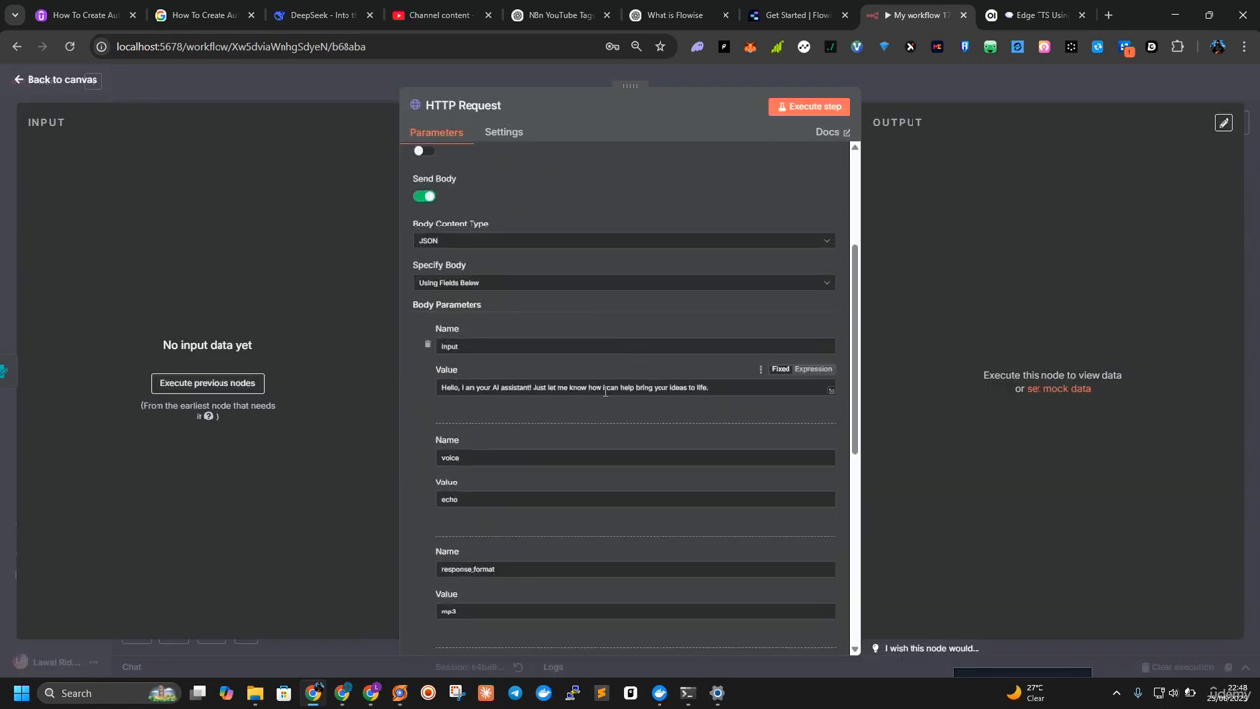
{"action": "scroll", "coordinate": [612, 375], "scroll_direction": "down", "scroll_amount": 3}
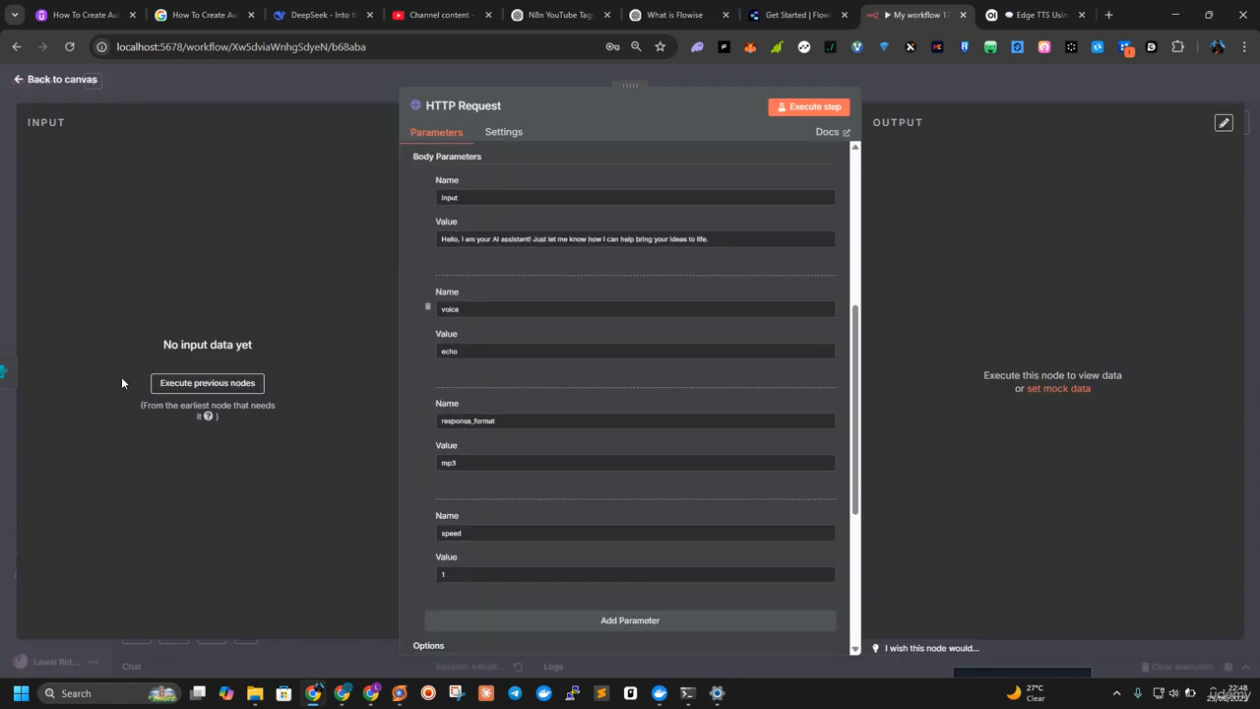
Step: Switch to Sublime Text and copy the voice name en-US-AndrewMultilingualNeural from the docker run notes
{"action": "left_click", "coordinate": [602, 693]}
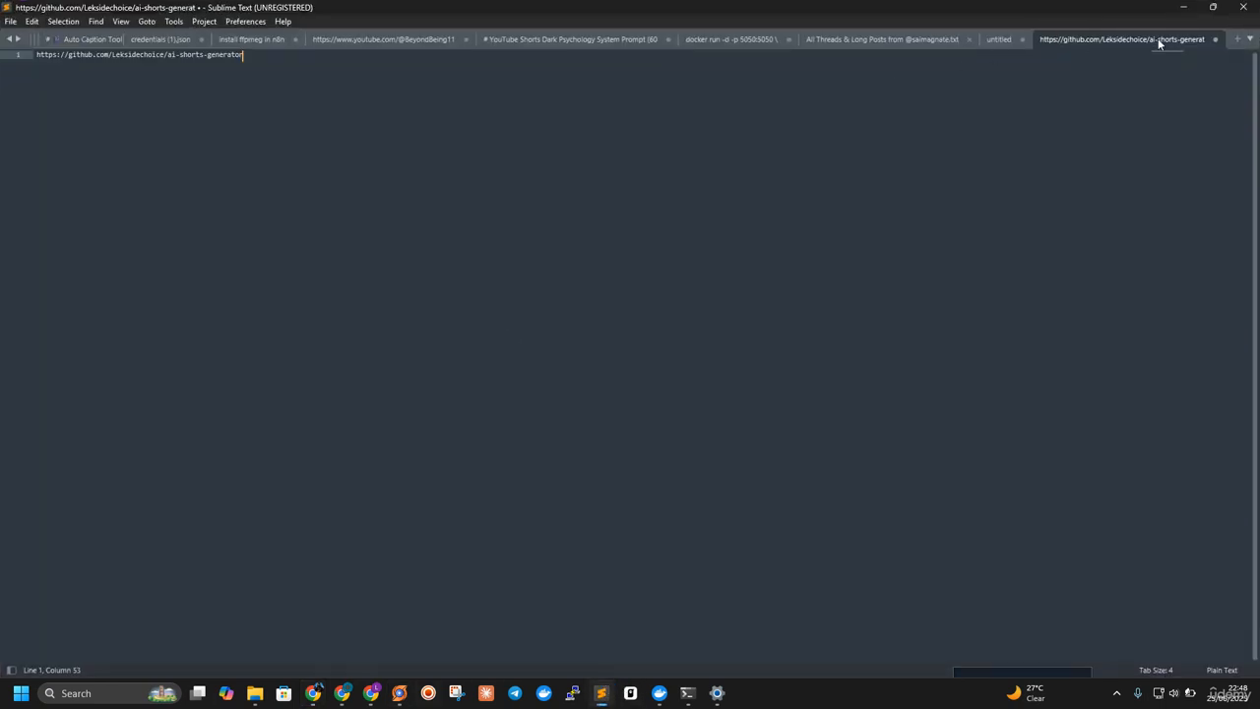
{"action": "left_click", "coordinate": [998, 41]}
{"action": "left_click", "coordinate": [943, 39]}
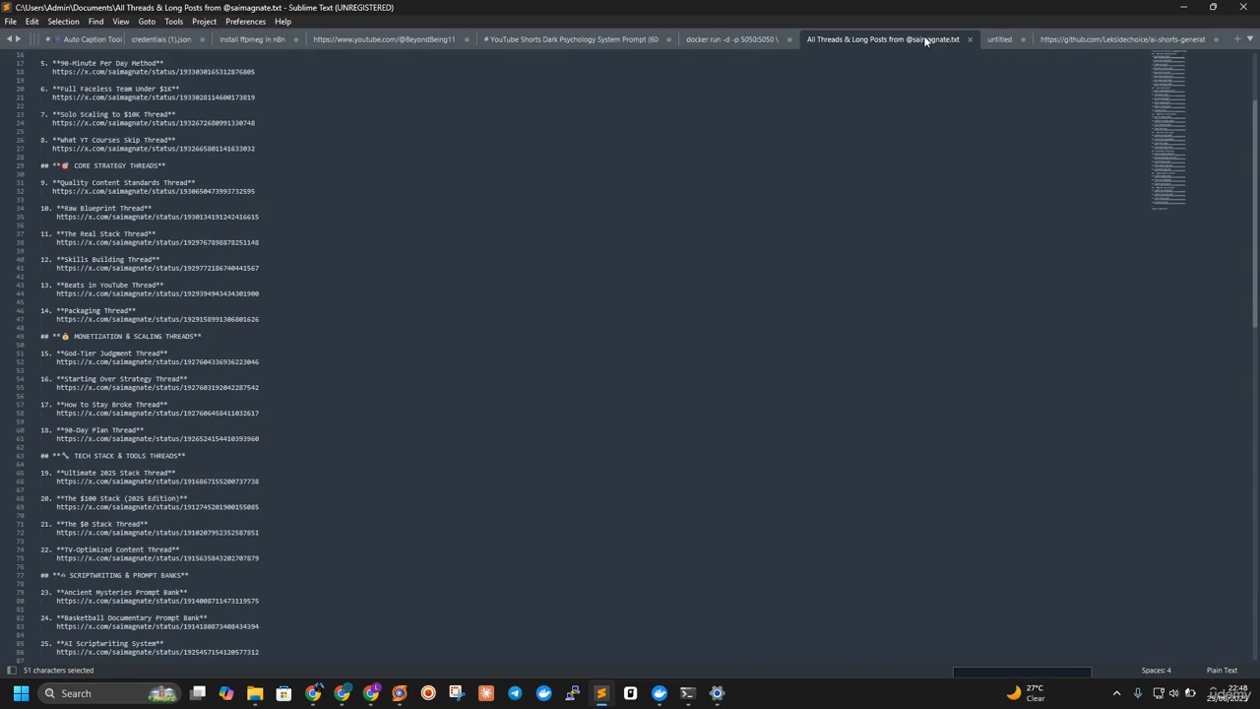
{"action": "left_click", "coordinate": [736, 41]}
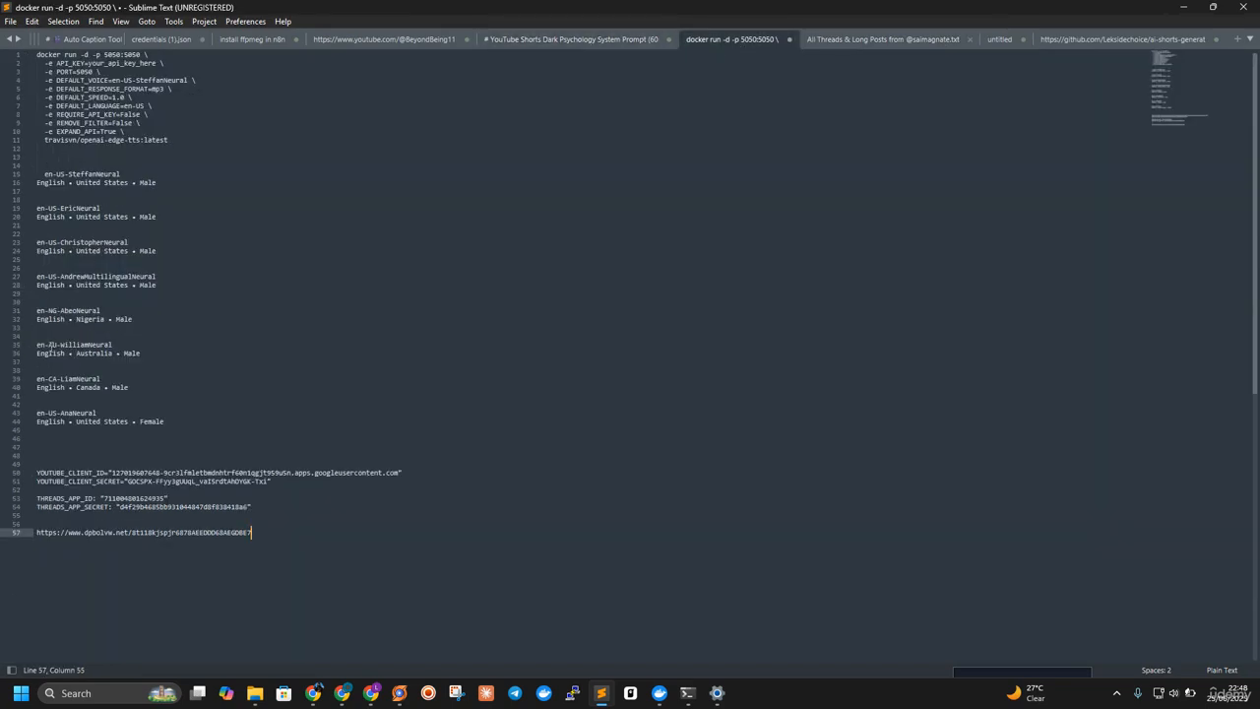
{"action": "scroll", "coordinate": [241, 414], "scroll_direction": "down", "scroll_amount": 5}
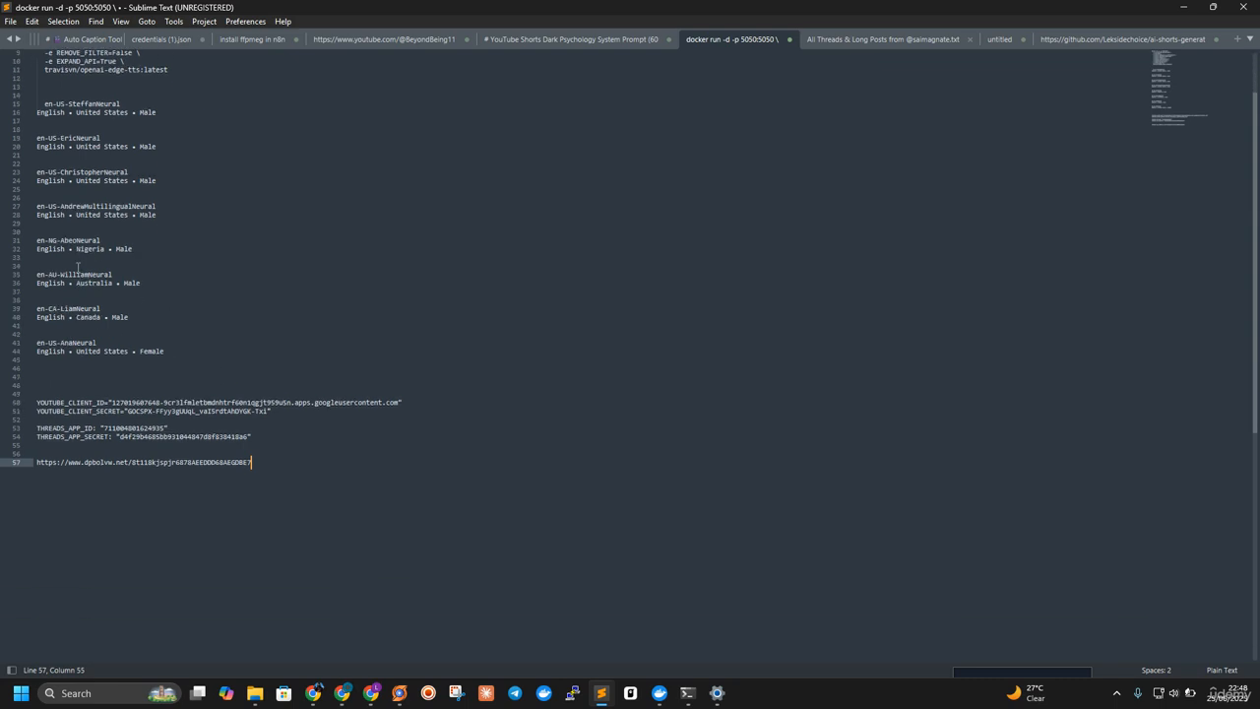
{"action": "scroll", "coordinate": [129, 208], "scroll_direction": "up", "scroll_amount": 5}
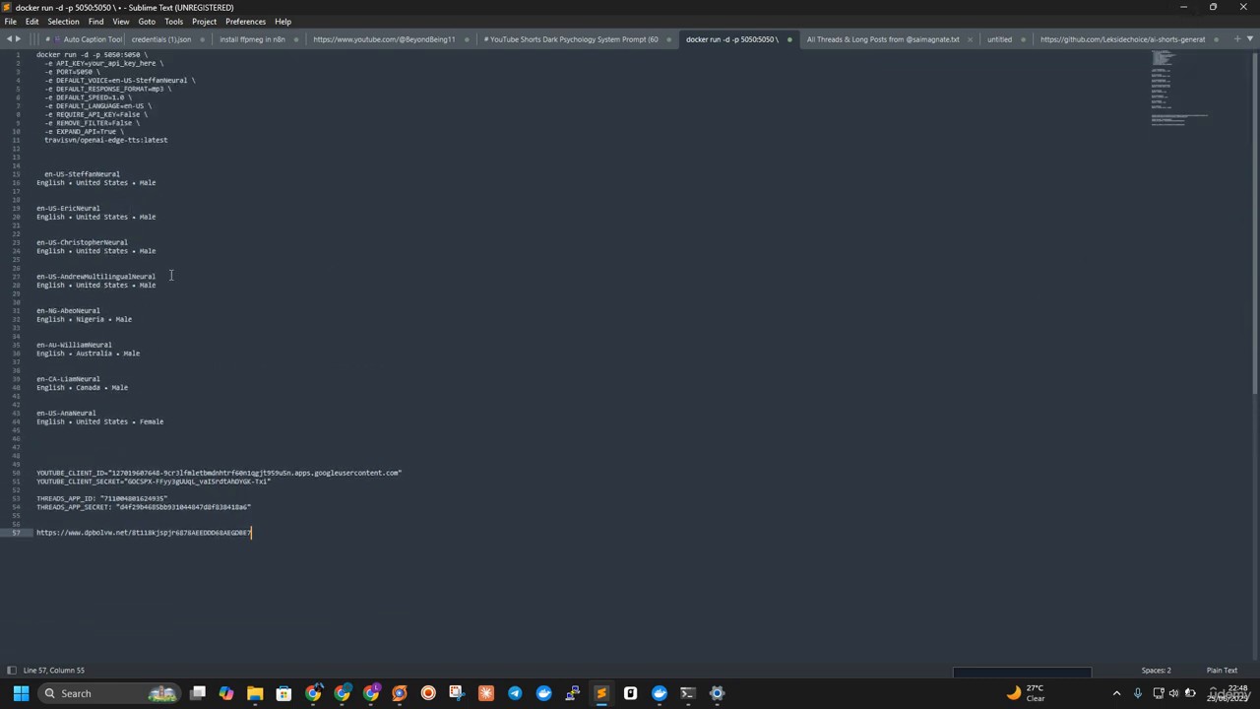
{"action": "left_click_drag", "start_coordinate": [46, 174], "coordinate": [123, 177]}
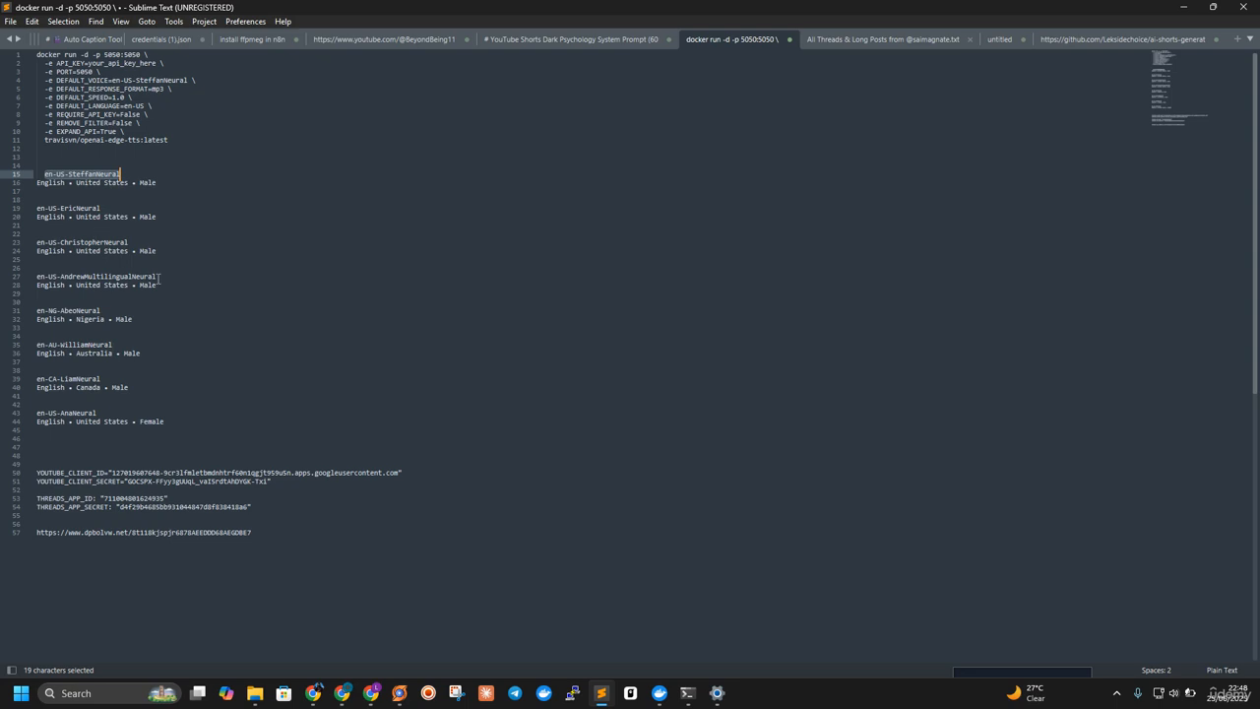
{"action": "left_click_drag", "start_coordinate": [159, 279], "coordinate": [33, 277]}
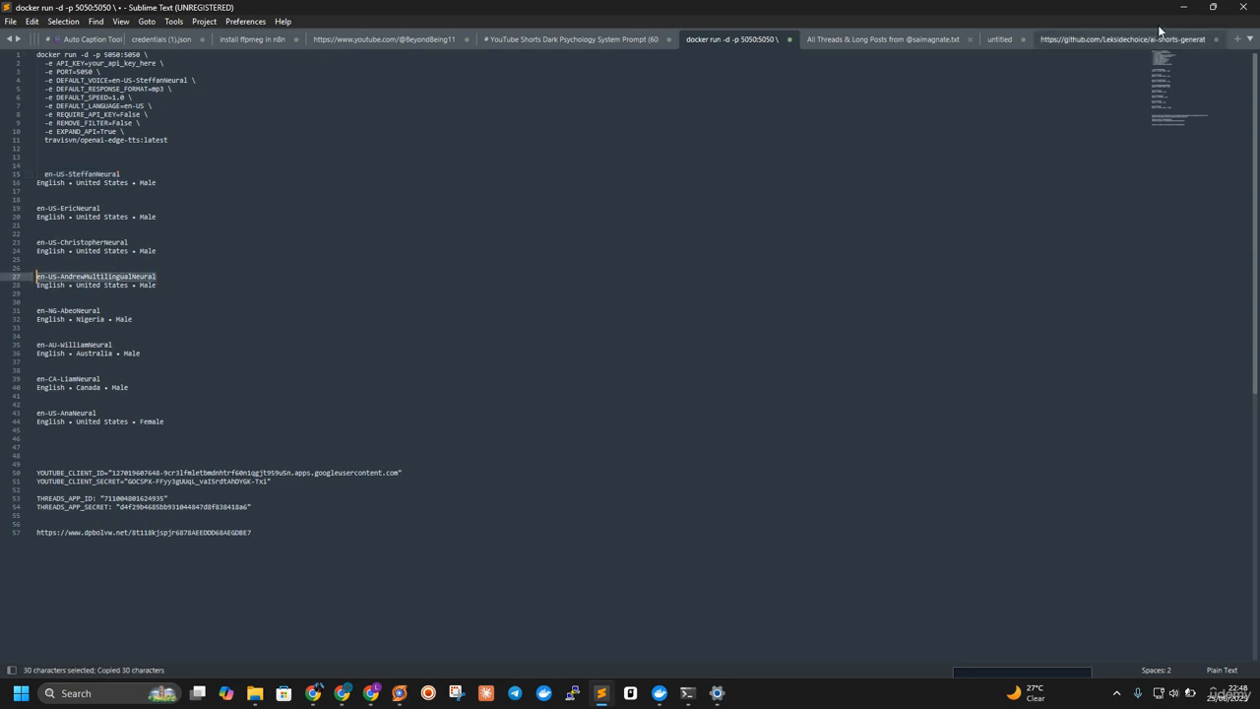
Step: Return to n8n, set the HTTP Request node's voice parameter to en-US-AndrewMultilingualNeural and go back to the canvas
{"action": "left_click", "coordinate": [1182, 7]}
{"action": "scroll", "coordinate": [535, 403], "scroll_direction": "down", "scroll_amount": 5}
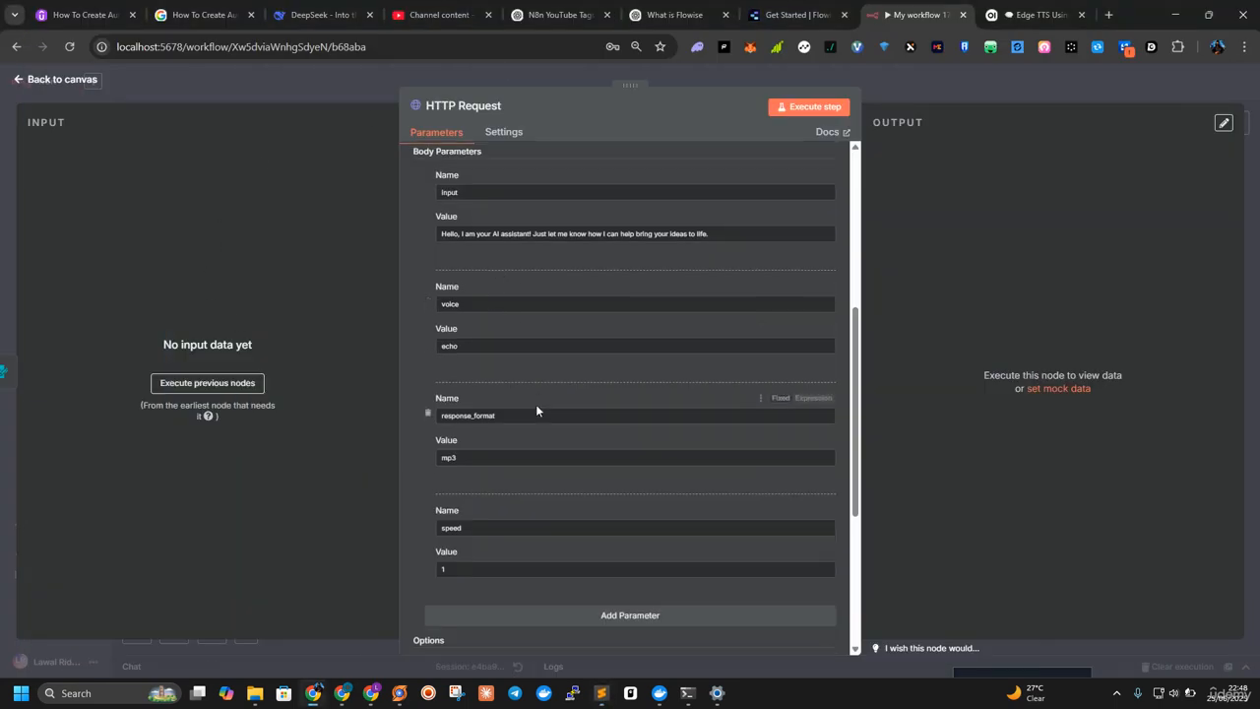
{"action": "scroll", "coordinate": [532, 394], "scroll_direction": "up", "scroll_amount": 3}
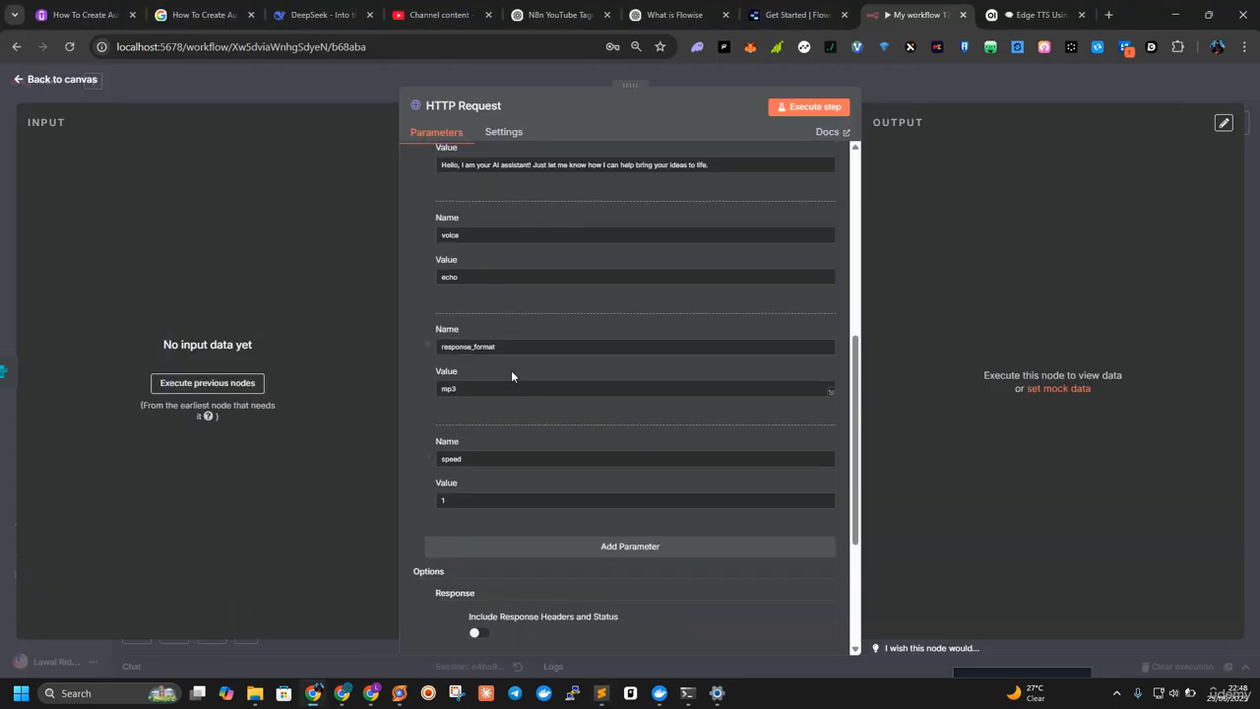
{"action": "double_click", "coordinate": [470, 280]}
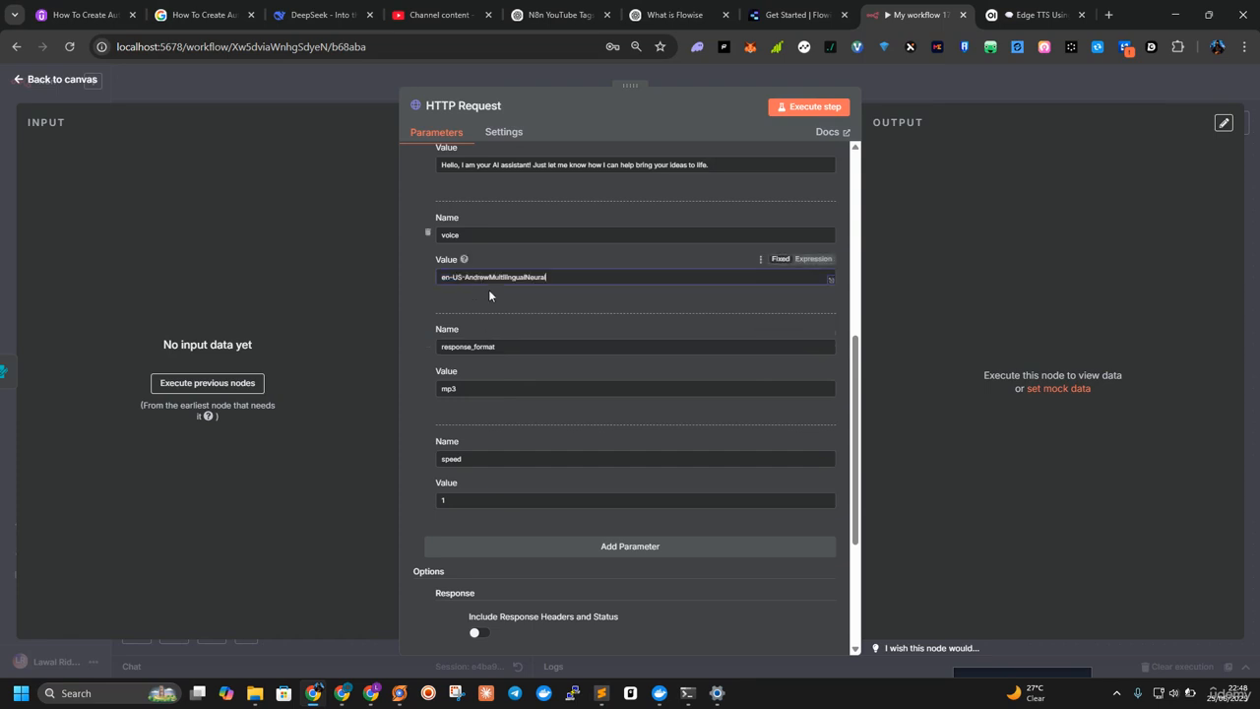
{"action": "left_click", "coordinate": [78, 80]}
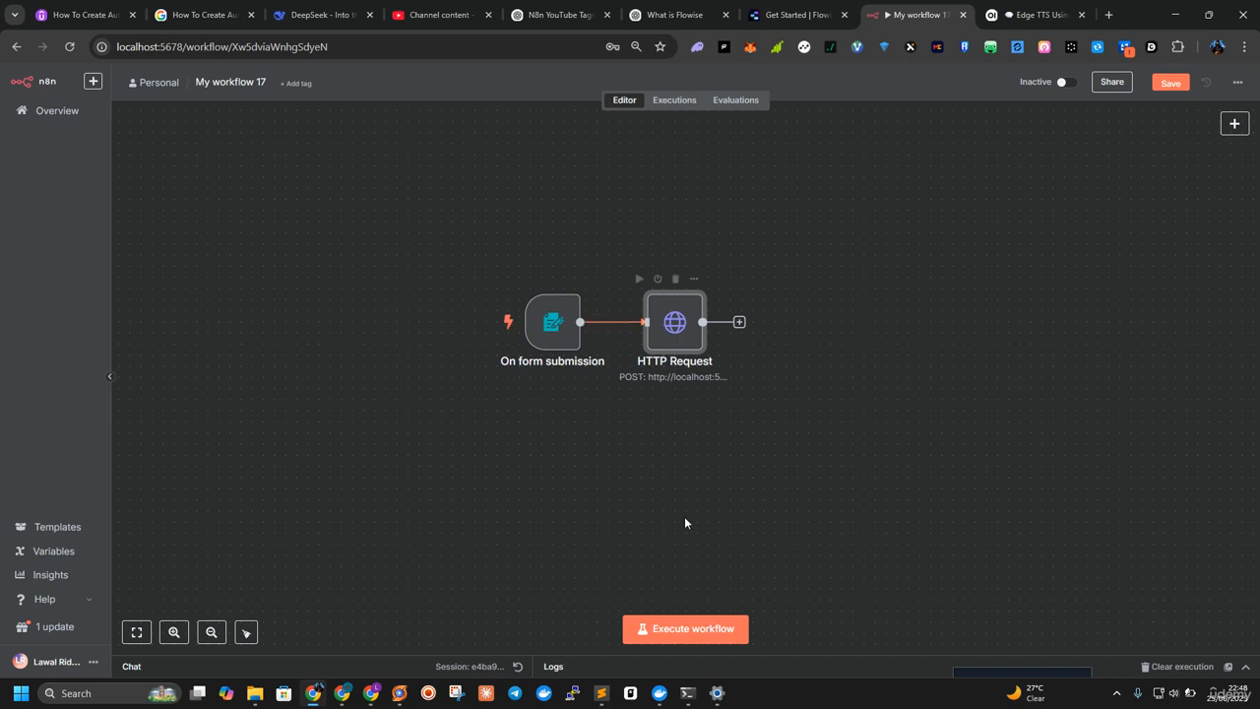
Step: Switch to Command Prompt and copy the IPv4 address 192.168.29.68 of the Ethernet 2 adapter
{"action": "left_click", "coordinate": [687, 693]}
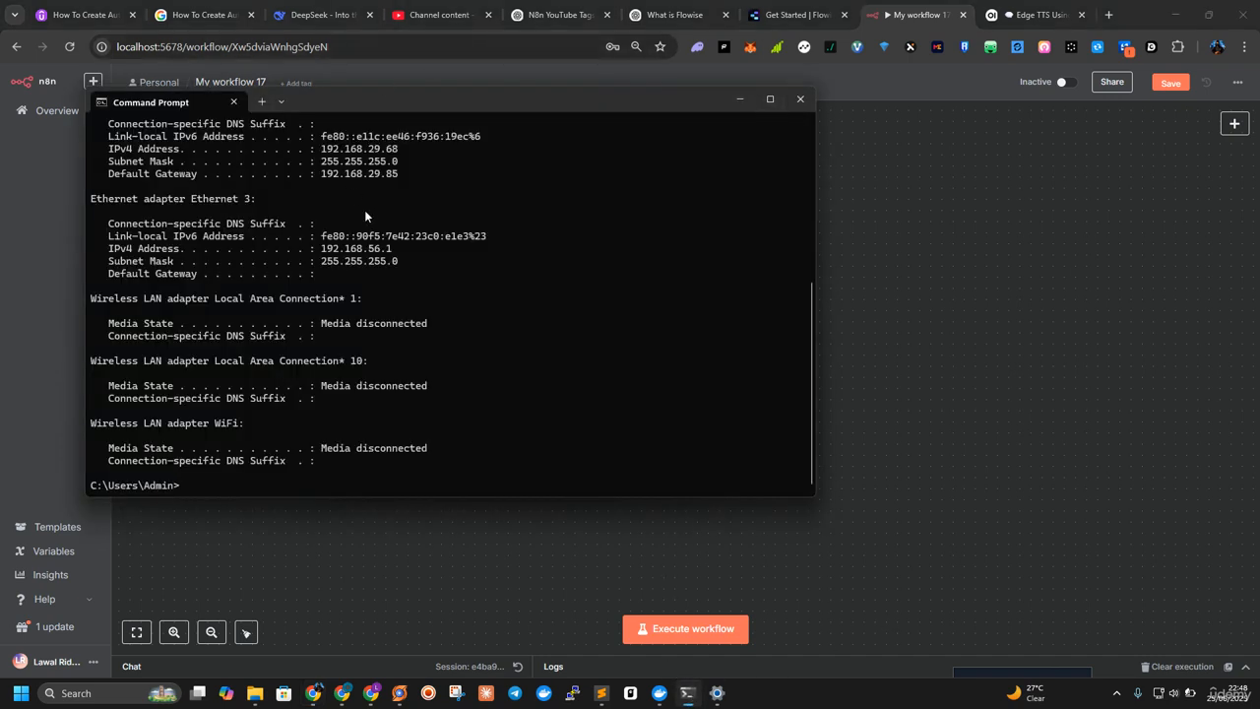
{"action": "left_click_drag", "start_coordinate": [410, 175], "coordinate": [337, 172]}
{"action": "left_click_drag", "start_coordinate": [402, 149], "coordinate": [323, 155]}
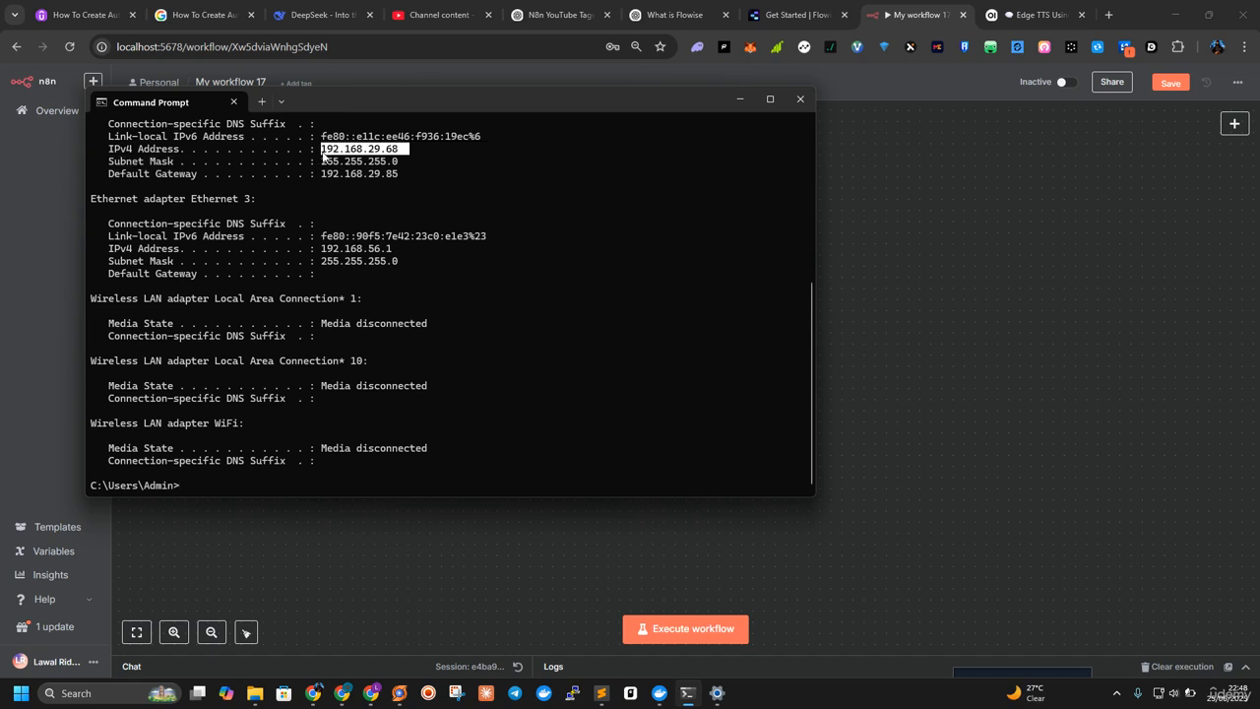
{"action": "key", "text": "ctrl+c"}
{"action": "left_click", "coordinate": [950, 267]}
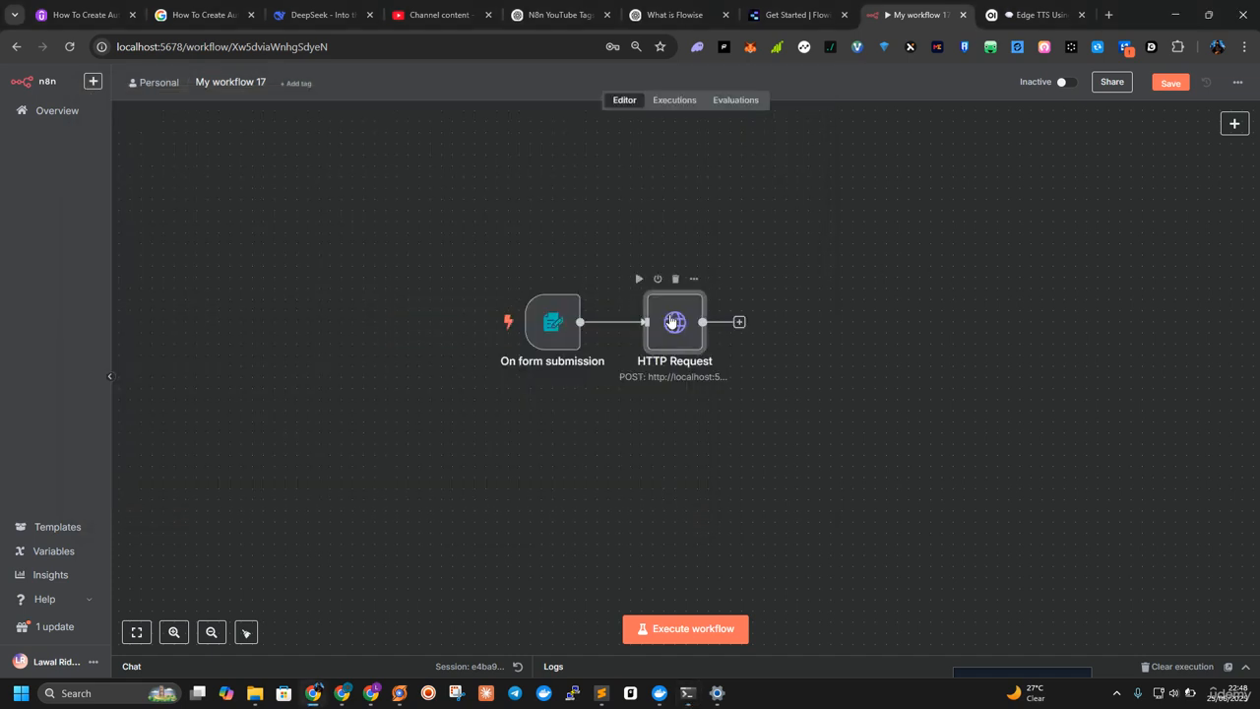
Step: Replace localhost in the HTTP Request node's URL with 192.168.29.68
{"action": "double_click", "coordinate": [677, 316]}
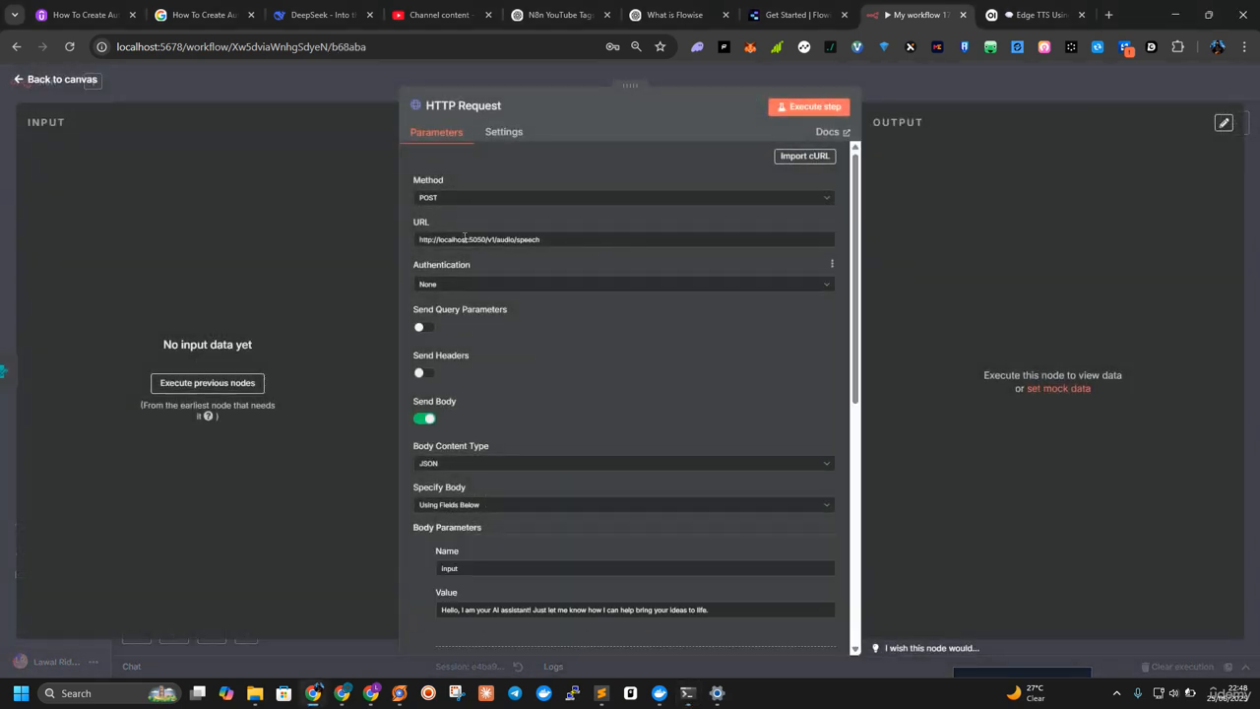
{"action": "double_click", "coordinate": [455, 238]}
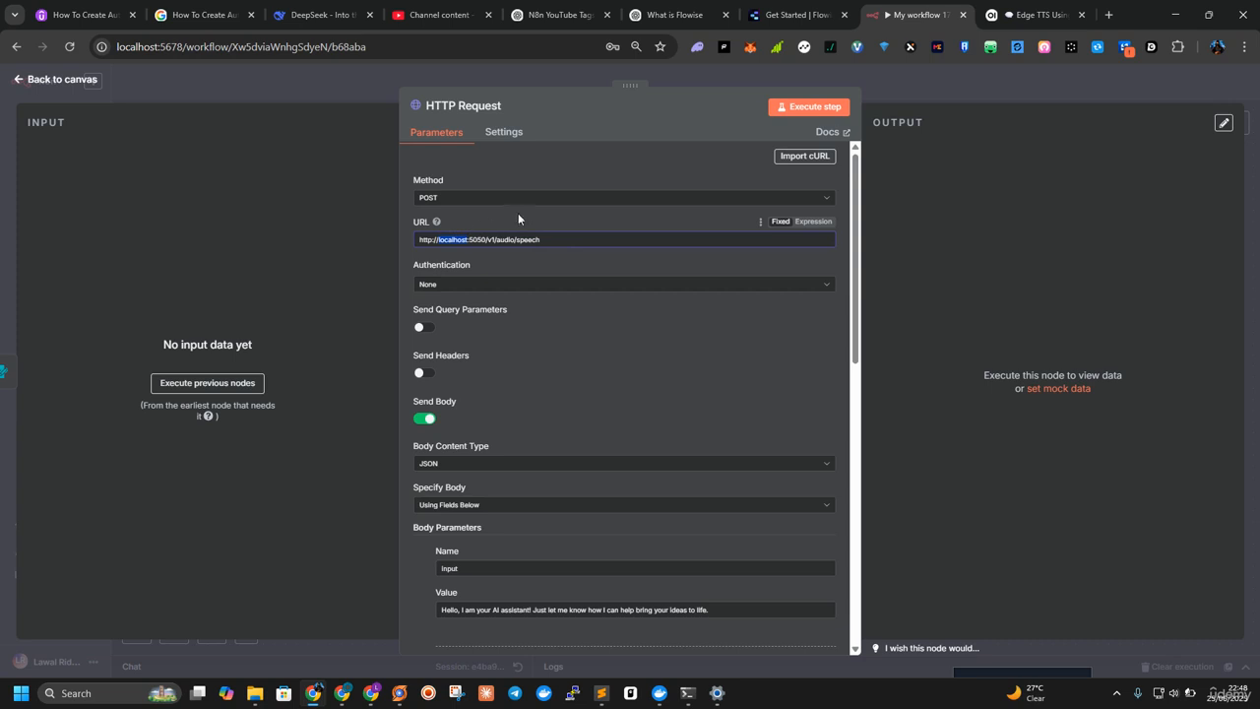
{"action": "key", "text": "ctrl+v"}
{"action": "scroll", "coordinate": [706, 409], "scroll_direction": "down", "scroll_amount": 3}
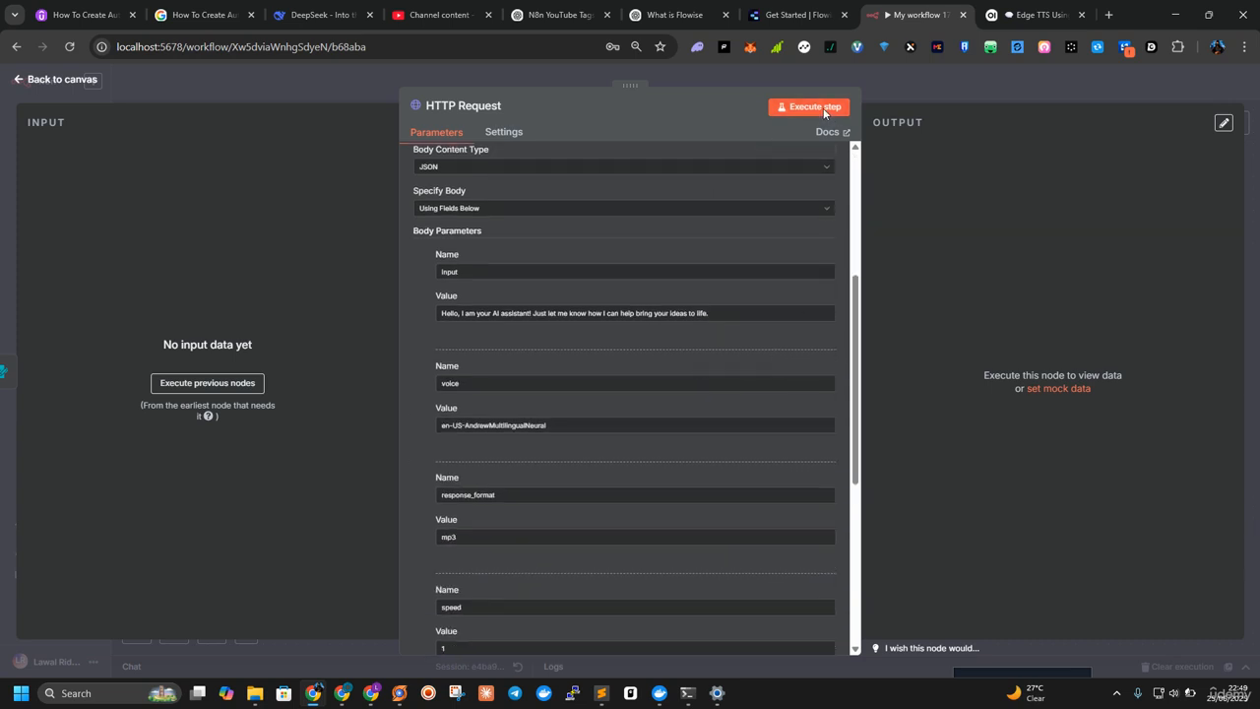
Step: Execute the HTTP Request step, submit the Reddit Story test form with "kdjdkdjkdjdkd" and close the form window
{"action": "left_click", "coordinate": [799, 110]}
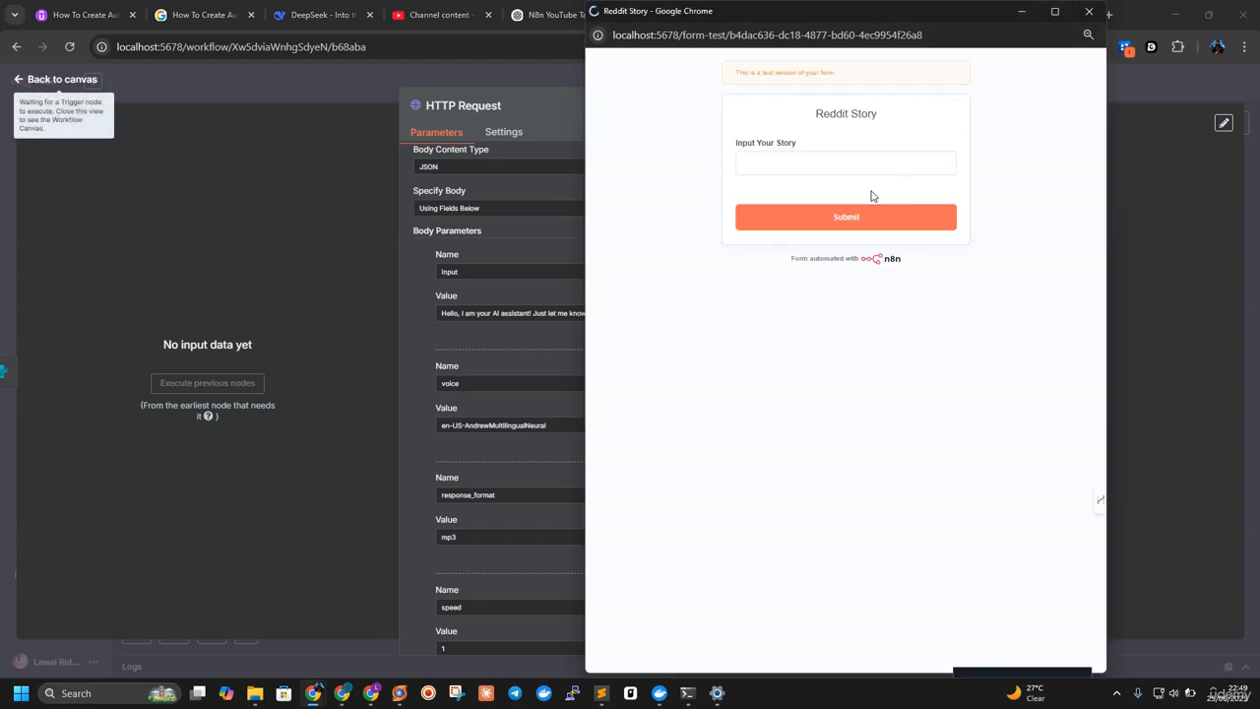
{"action": "left_click", "coordinate": [867, 172]}
{"action": "type", "text": "kkkkkkkkkkk"}
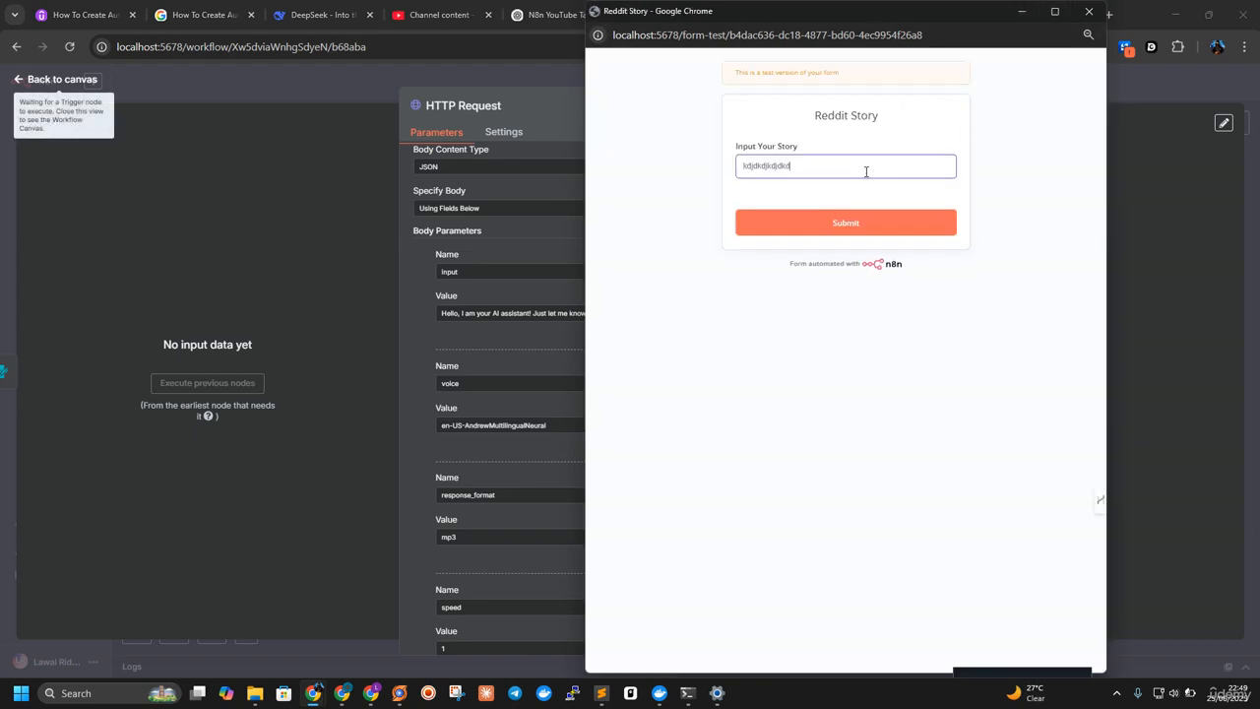
{"action": "left_click", "coordinate": [842, 219]}
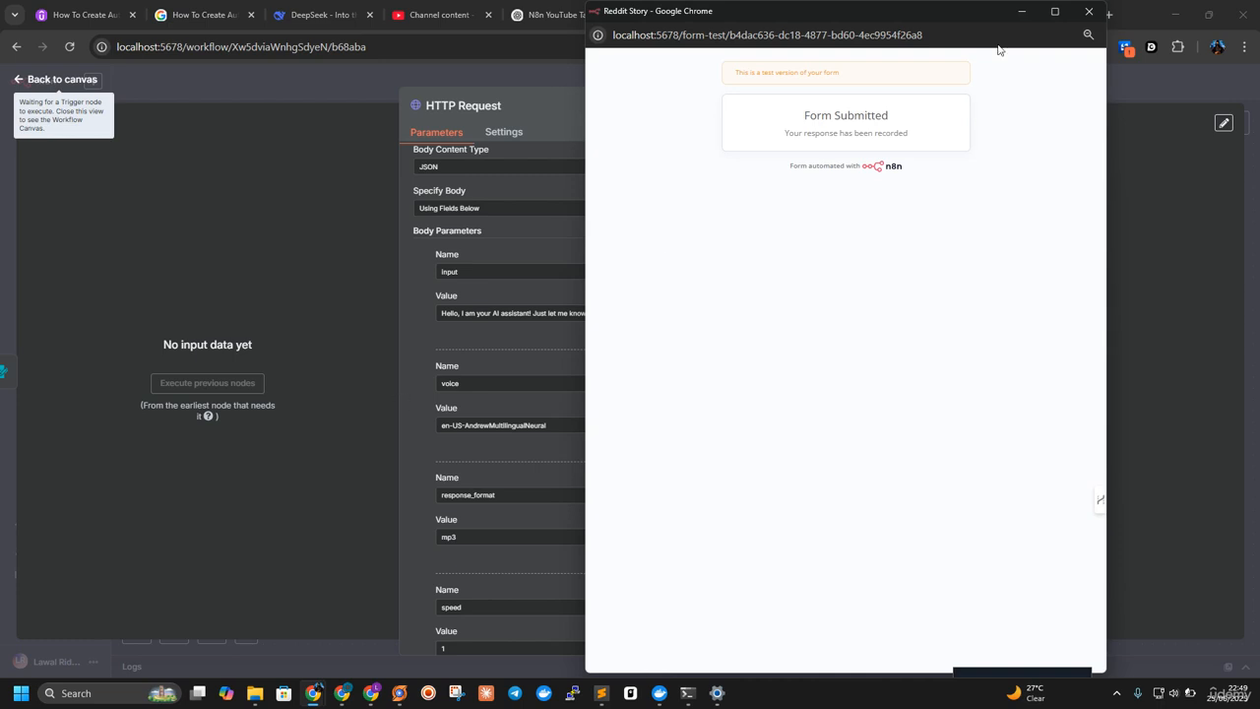
{"action": "left_click", "coordinate": [1089, 11]}
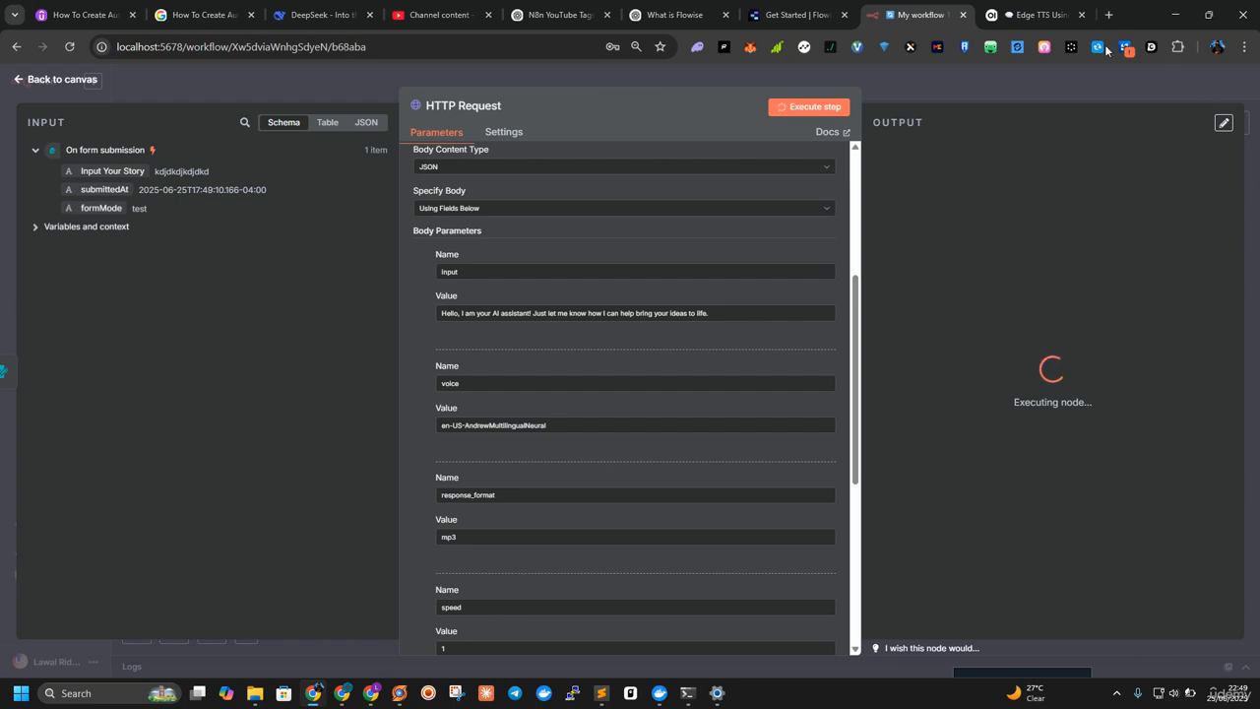
Step: Load reddit.com in place of the Edge TTS tutorial page and return to the n8n workflow
{"action": "left_click", "coordinate": [418, 47]}
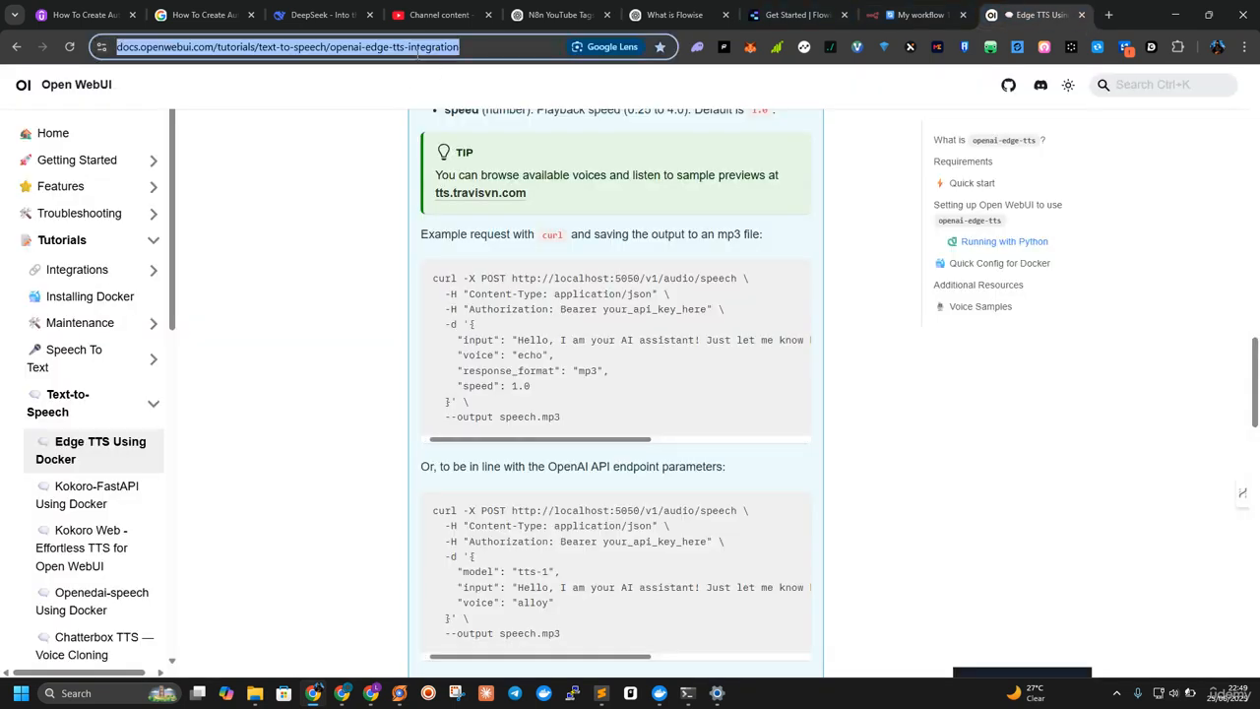
{"action": "type", "text": "reddit.com"}
{"action": "key", "text": "Return"}
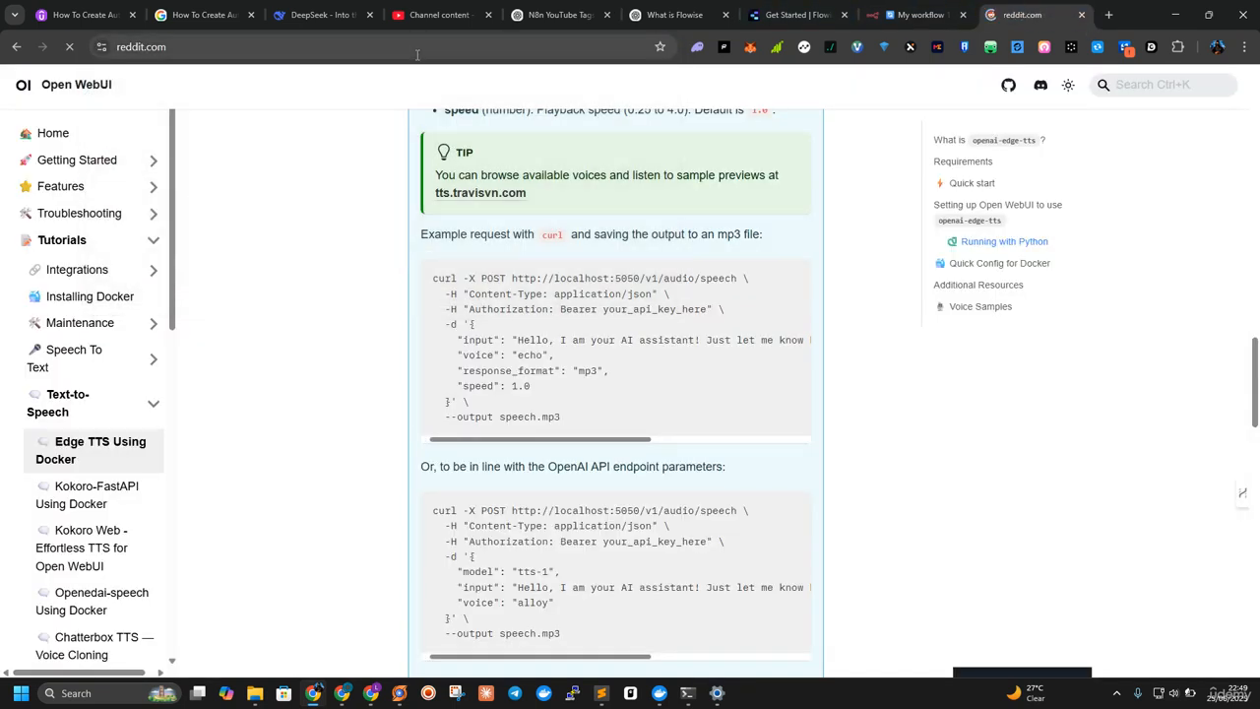
{"action": "left_click", "coordinate": [902, 15]}
Step: Check the HTTP Request URL, then copy the vEthernet (WSL) adapter's IPv4 address 172.27.128.1 from Command Prompt
{"action": "scroll", "coordinate": [669, 335], "scroll_direction": "down", "scroll_amount": 3}
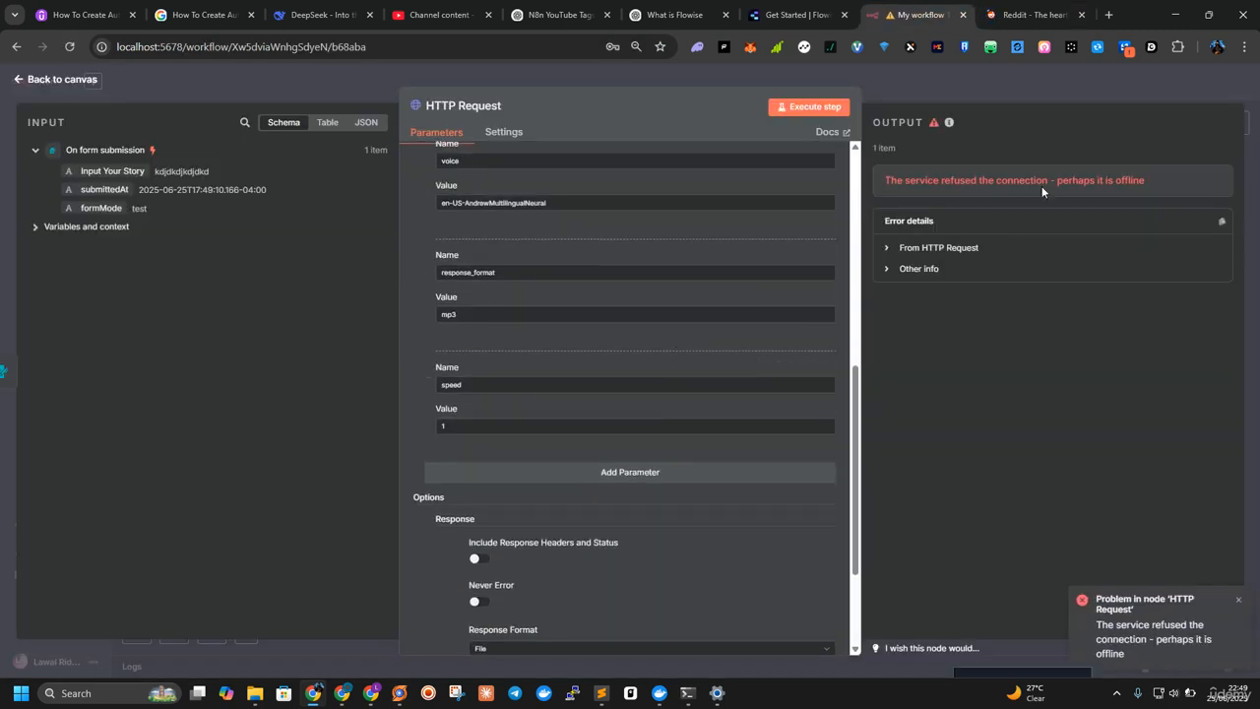
{"action": "scroll", "coordinate": [723, 335], "scroll_direction": "up", "scroll_amount": 5}
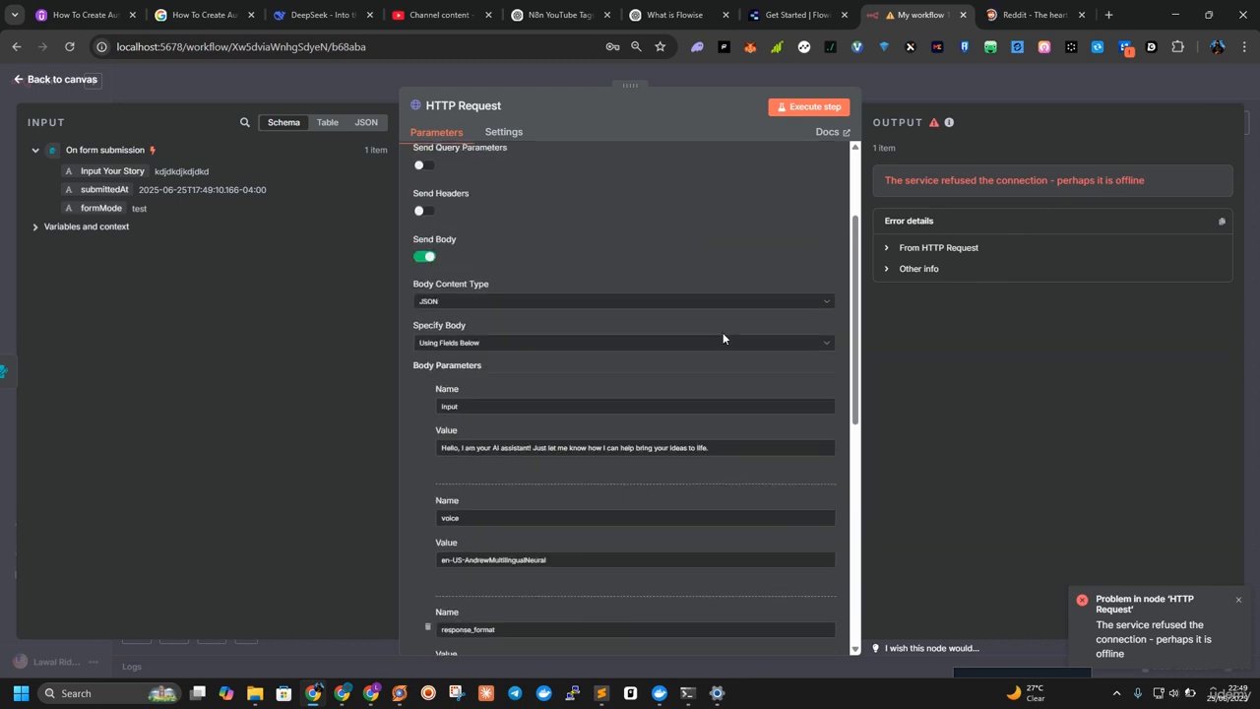
{"action": "scroll", "coordinate": [723, 338], "scroll_direction": "up", "scroll_amount": 2}
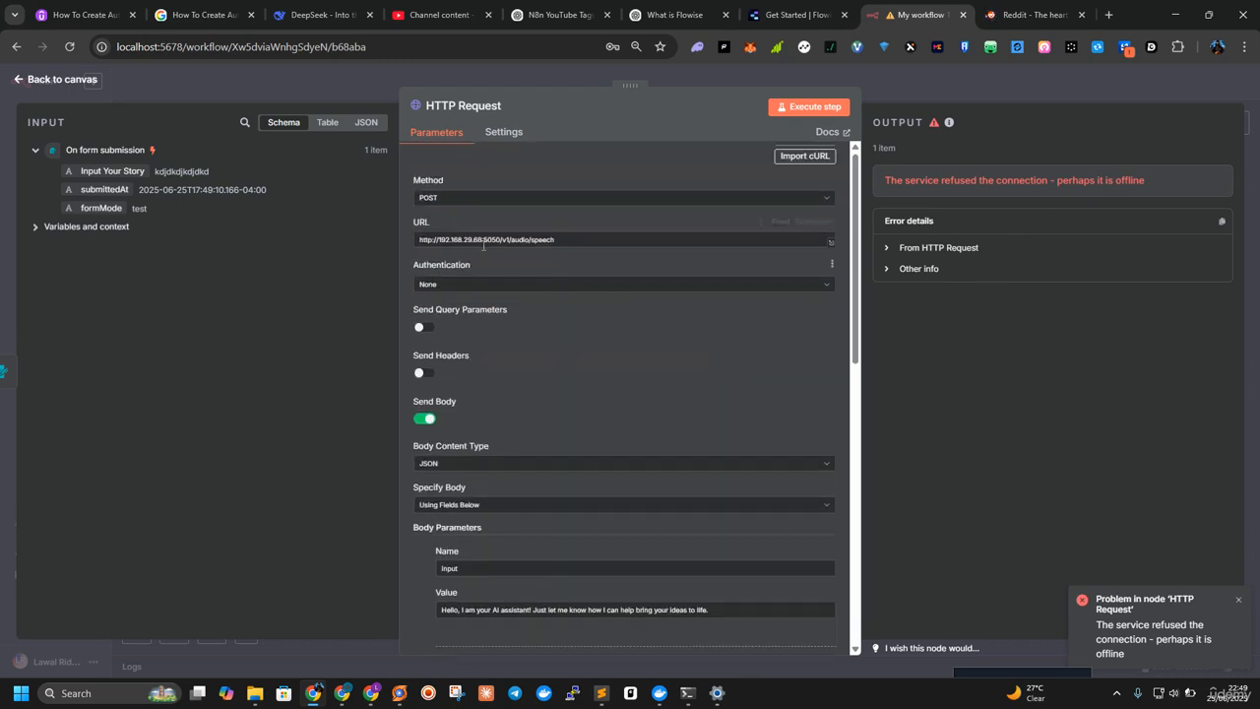
{"action": "left_click", "coordinate": [688, 693]}
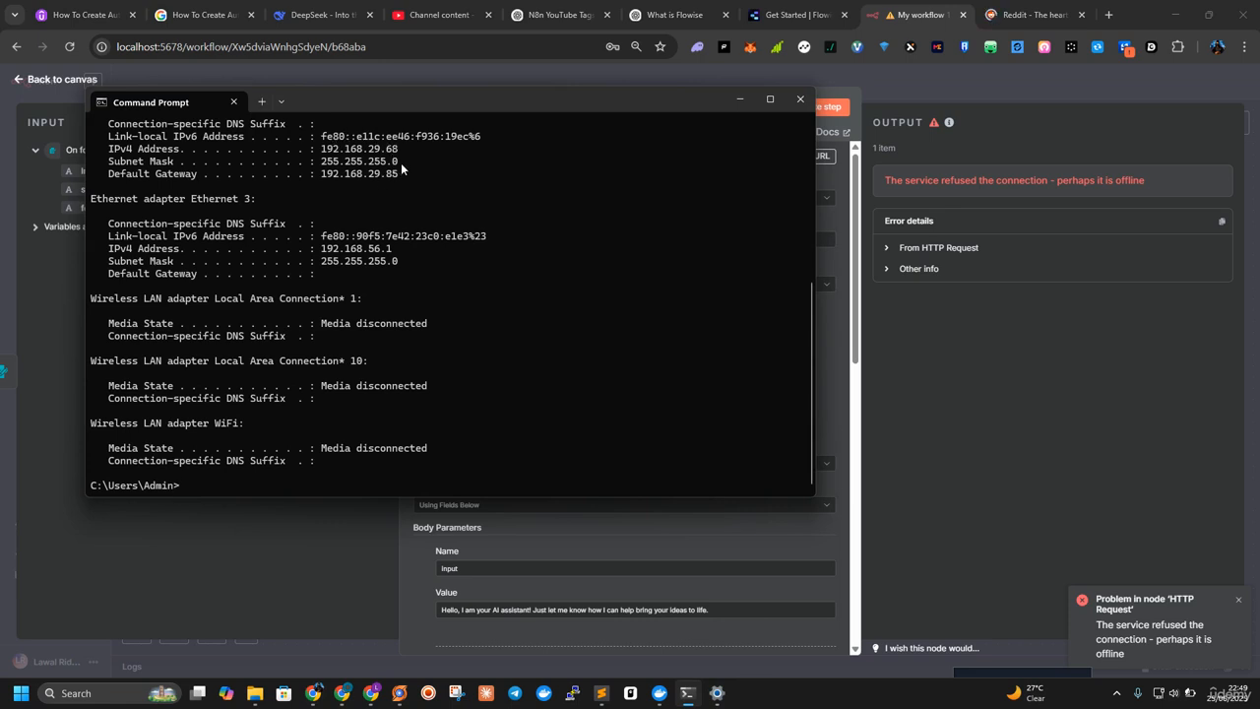
{"action": "scroll", "coordinate": [401, 167], "scroll_direction": "up", "scroll_amount": 4}
{"action": "left_click_drag", "start_coordinate": [399, 201], "coordinate": [335, 201]}
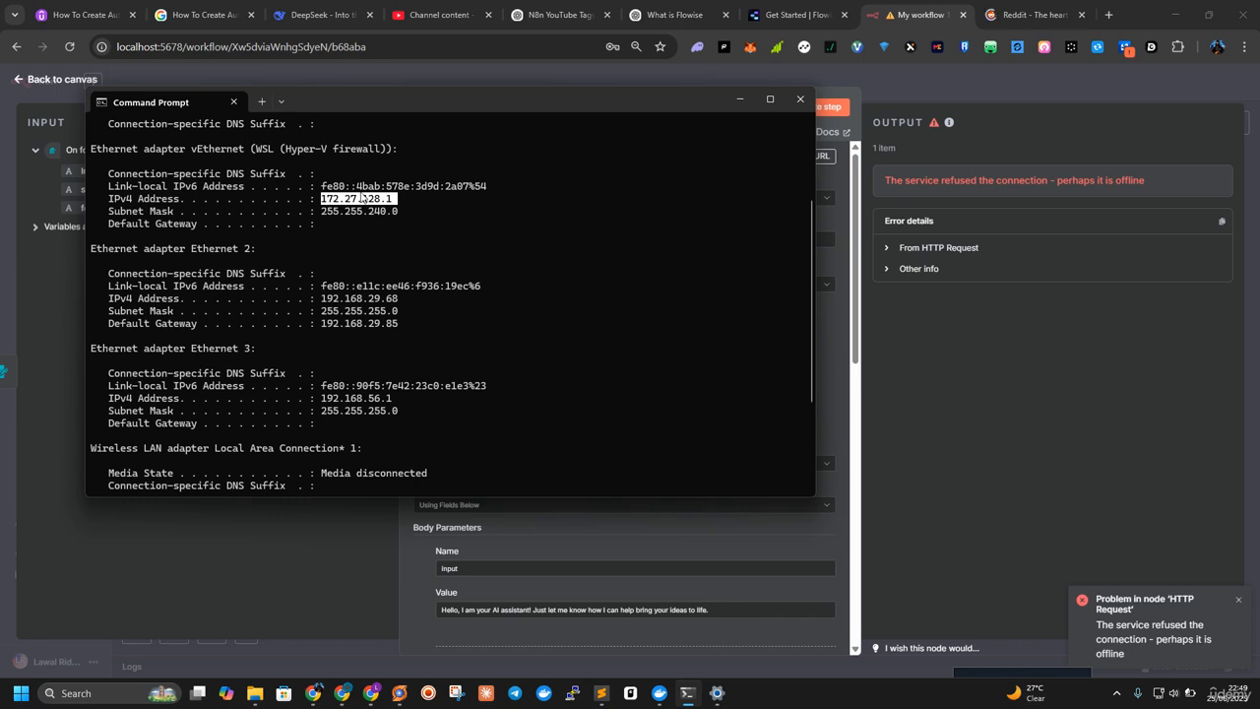
{"action": "key", "text": "ctrl+c"}
Step: Back in n8n, change the host in the HTTP Request node's URL to 172.27.128.1, keeping port 5050 and the speech path
{"action": "left_click", "coordinate": [740, 100]}
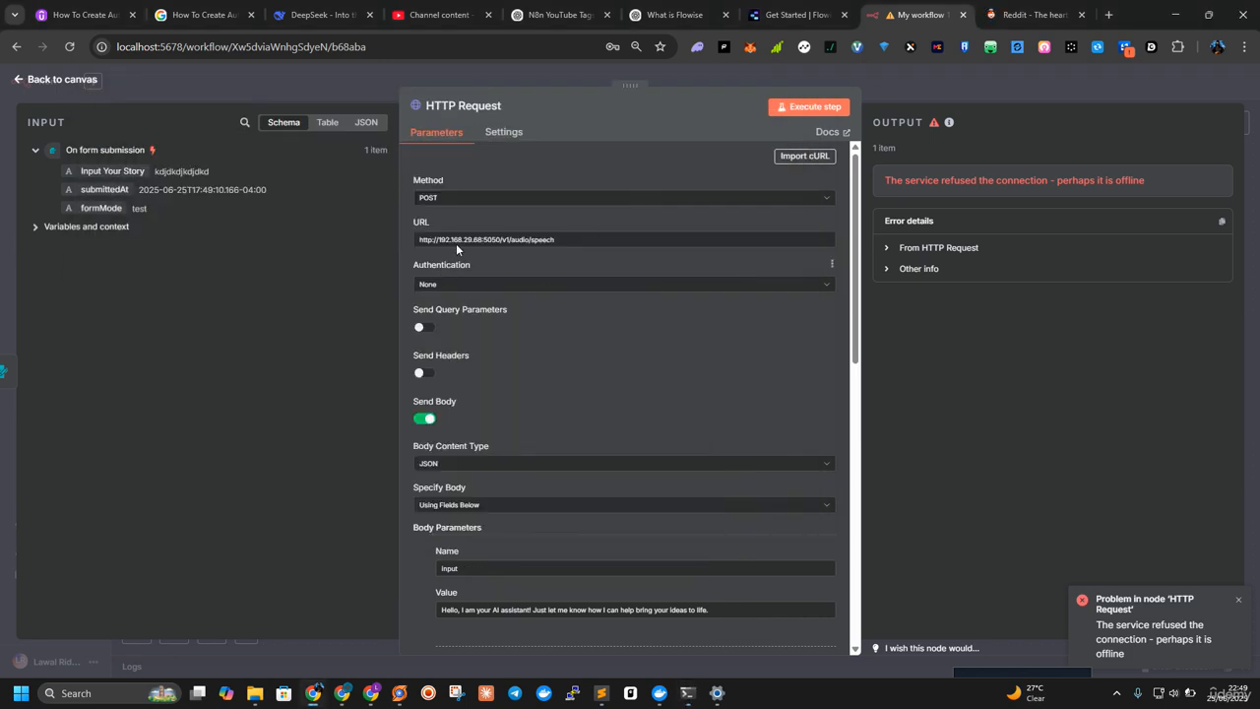
{"action": "left_click_drag", "start_coordinate": [440, 240], "coordinate": [480, 239]}
{"action": "key", "text": "ctrl+v"}
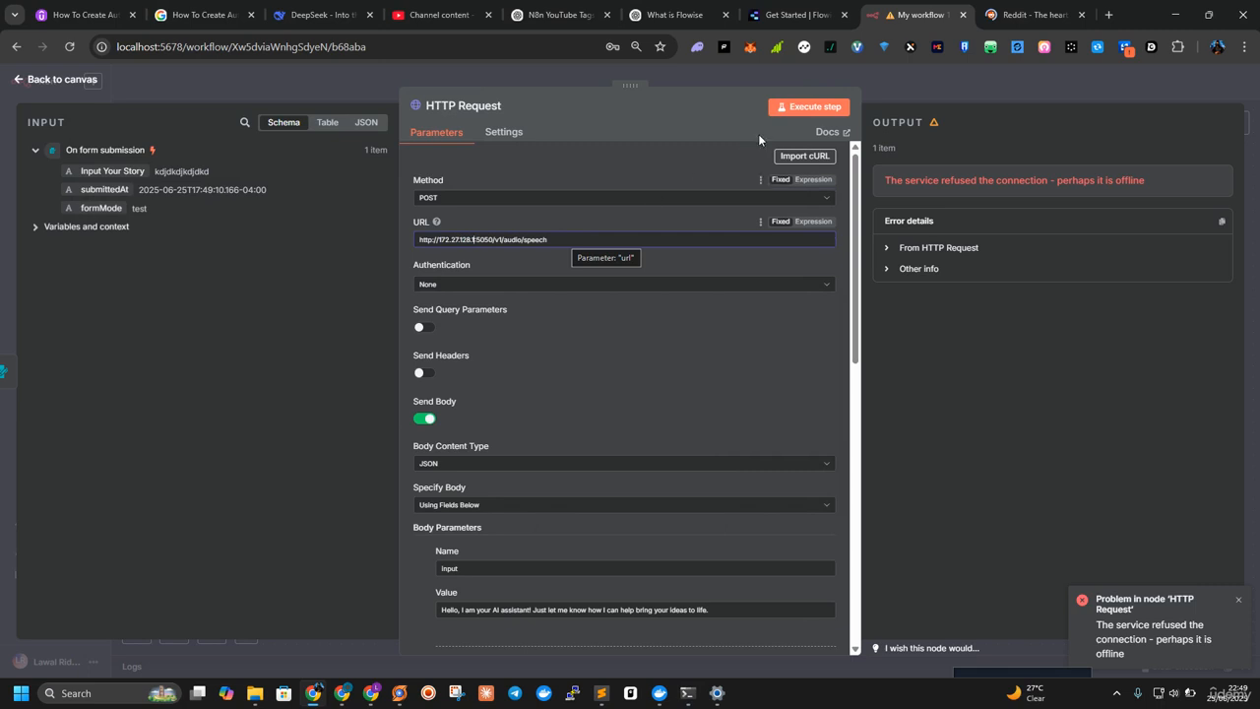
Step: Execute the HTTP Request step again and play the generated speech.mp3 from its output
{"action": "left_click", "coordinate": [782, 112]}
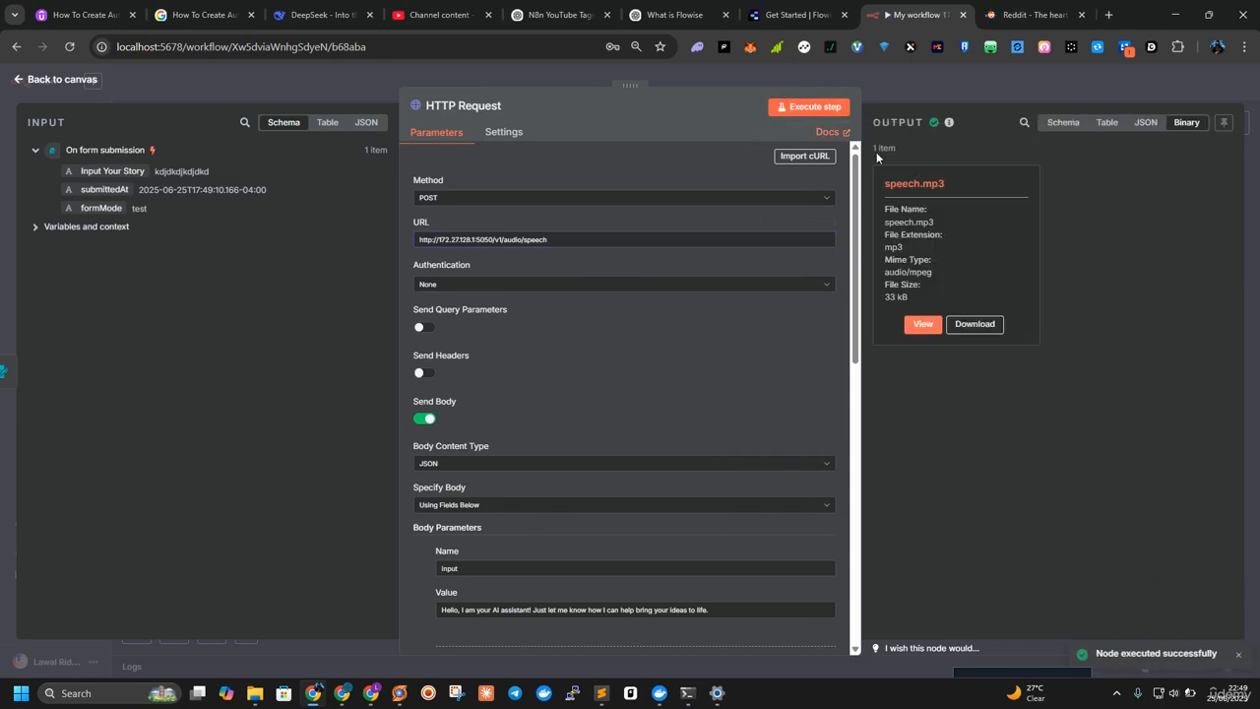
{"action": "left_click", "coordinate": [924, 325]}
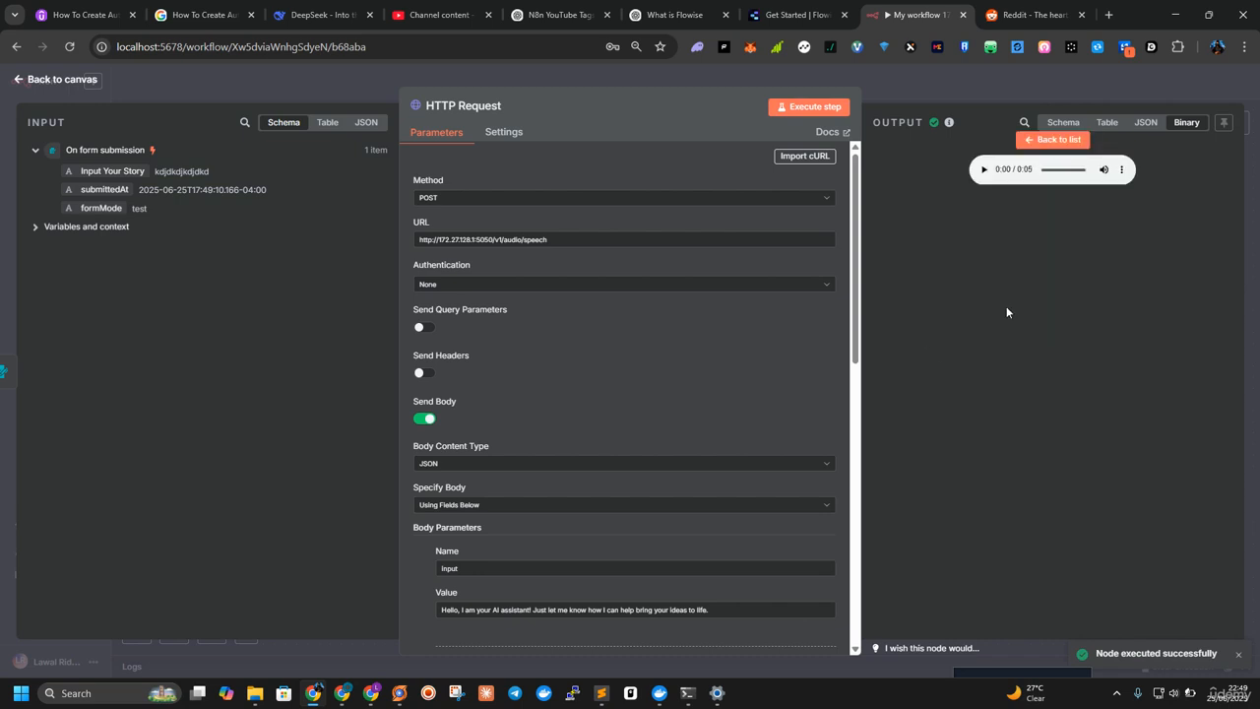
{"action": "left_click", "coordinate": [982, 169]}
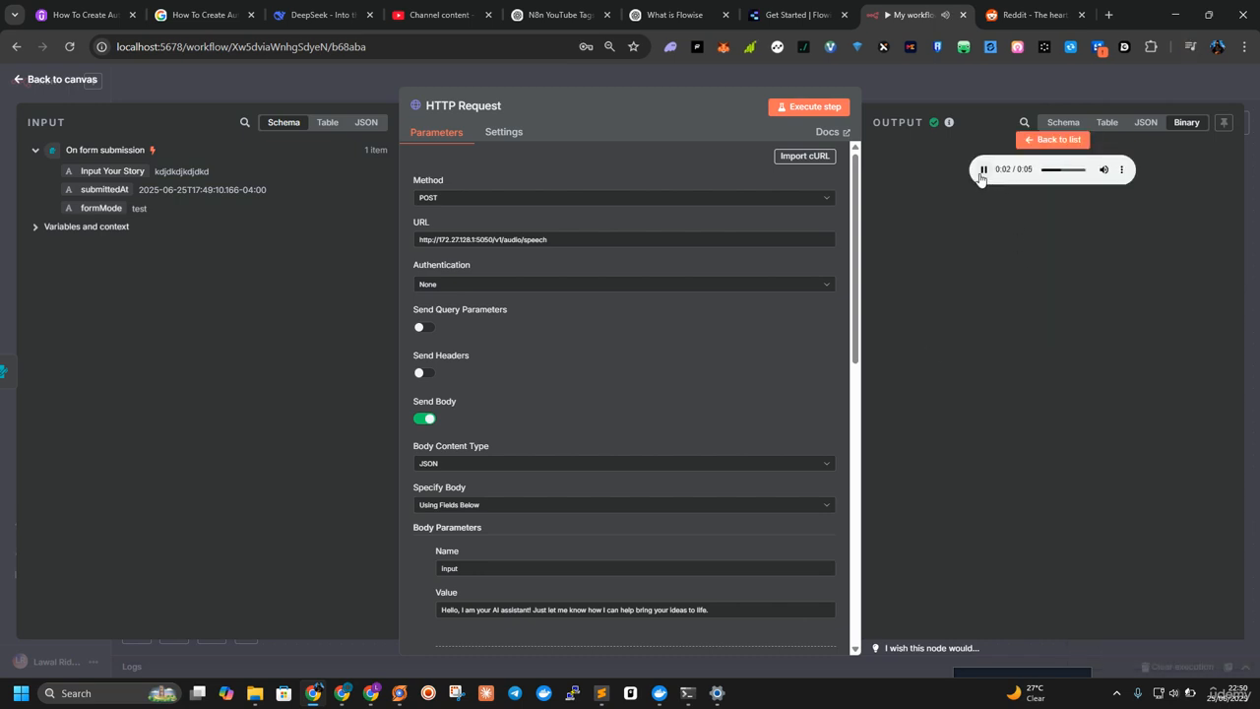
Step: Replace the sample text in the HTTP Request's input body parameter with the form's Input Your Story field
{"action": "scroll", "coordinate": [565, 364], "scroll_direction": "down", "scroll_amount": 2}
{"action": "double_click", "coordinate": [512, 387]}
{"action": "left_click", "coordinate": [512, 387]}
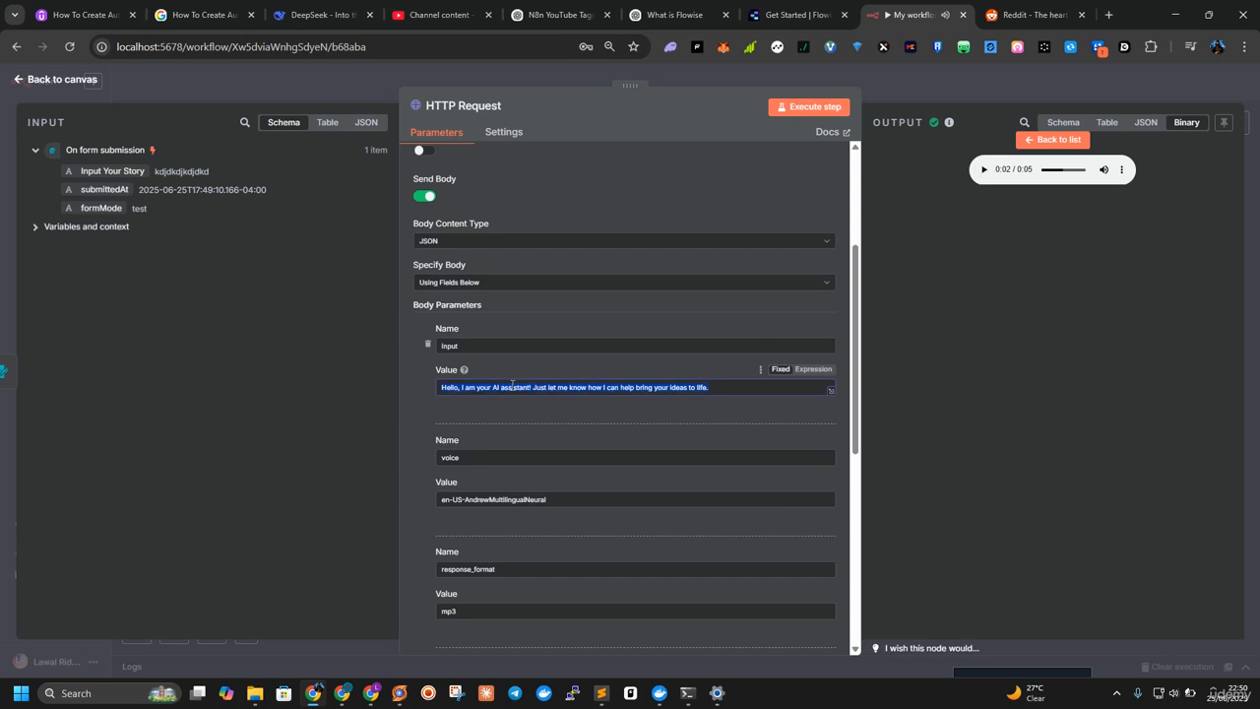
{"action": "key", "text": "BackSpace"}
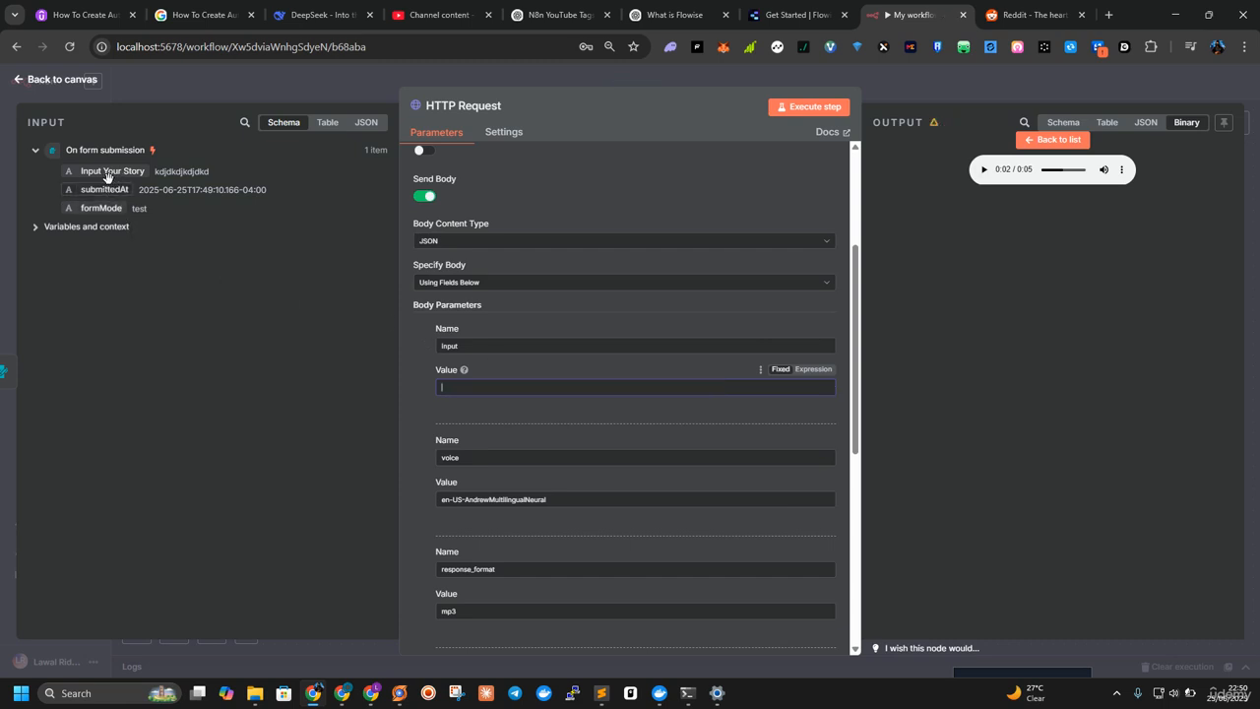
{"action": "left_click_drag", "start_coordinate": [107, 171], "coordinate": [489, 390]}
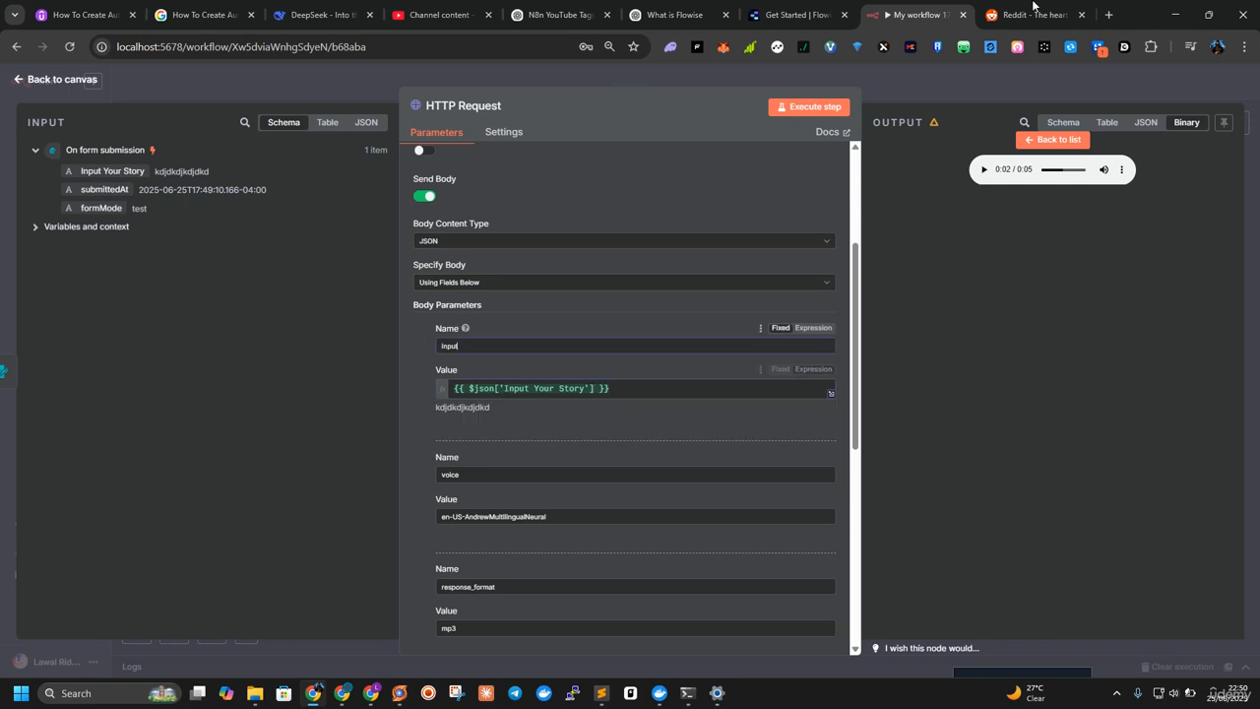
Step: Switch to Reddit and browse the posts in r/ConfessYourSecret for a suitable story, checking "My secret celebration"
{"action": "key", "text": "ctrl+Tab"}
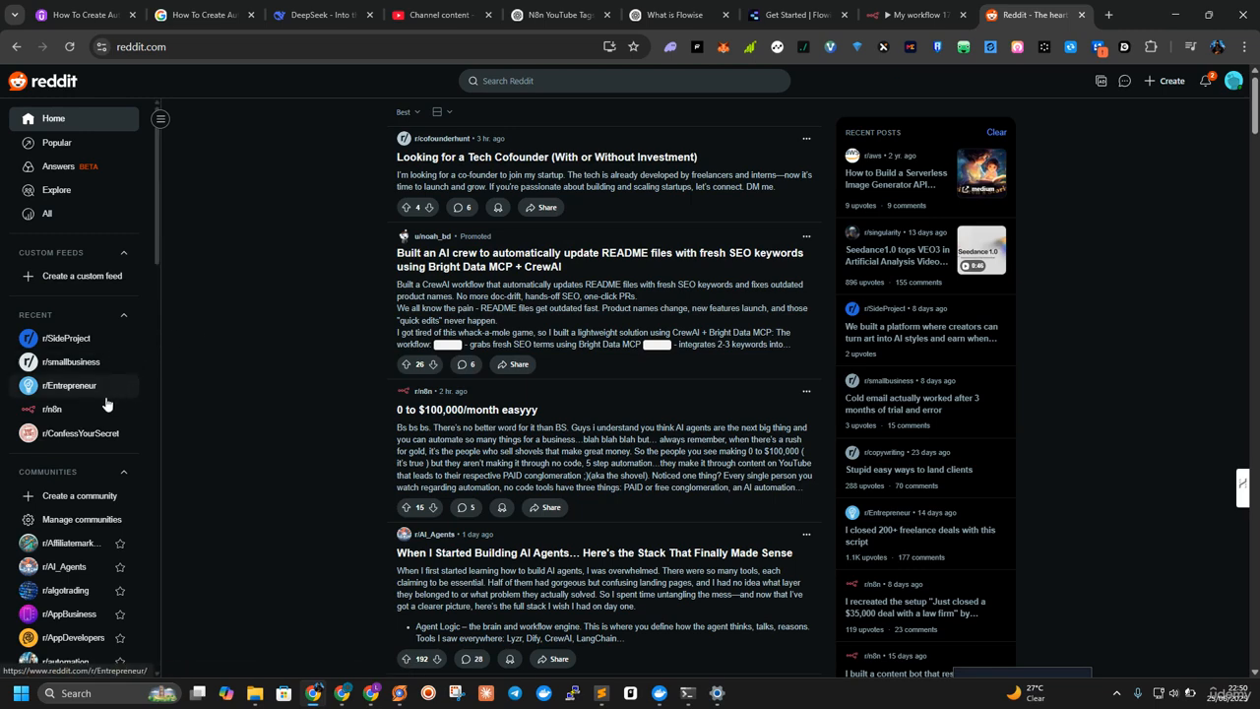
{"action": "left_click", "coordinate": [93, 433]}
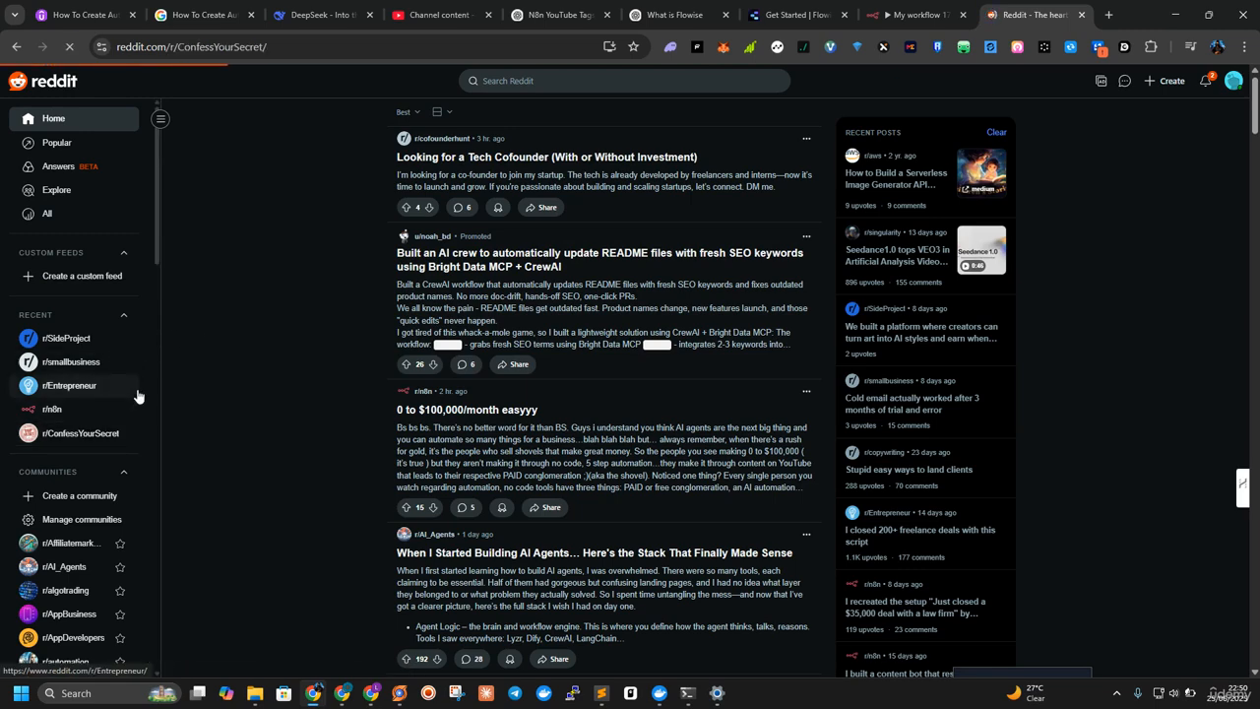
{"action": "left_click", "coordinate": [464, 364]}
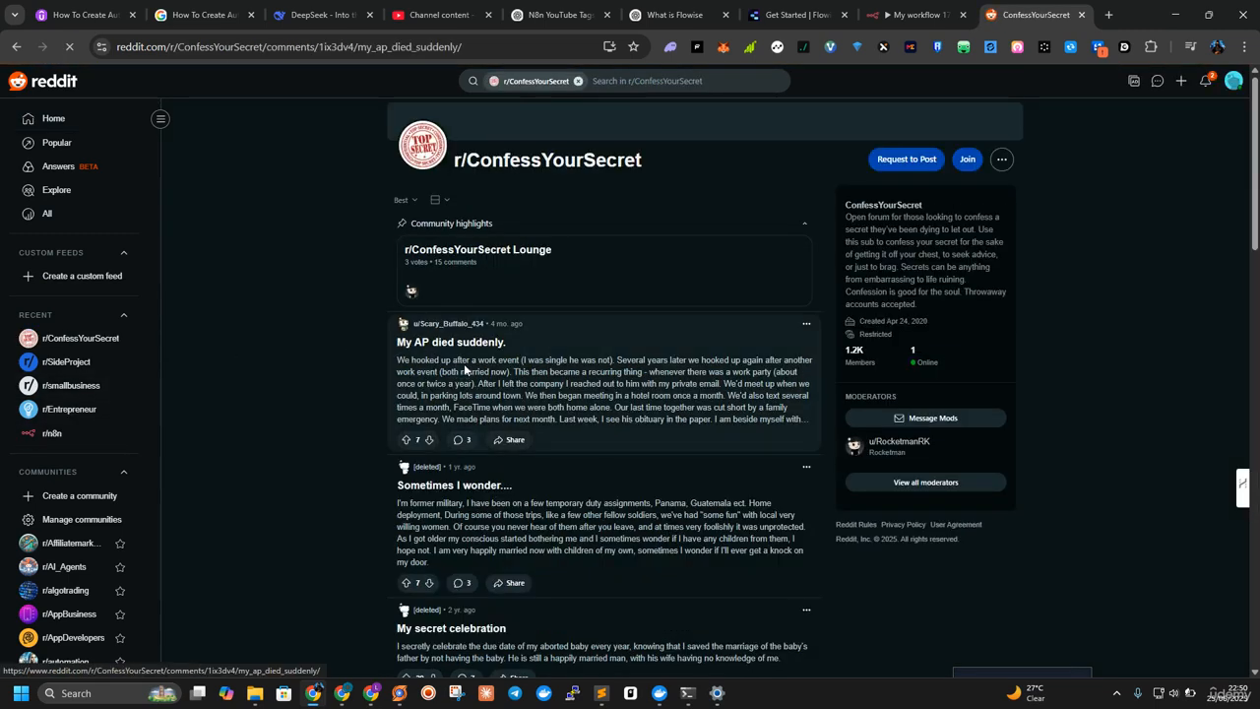
{"action": "left_click", "coordinate": [16, 47]}
{"action": "scroll", "coordinate": [689, 340], "scroll_direction": "down", "scroll_amount": 2}
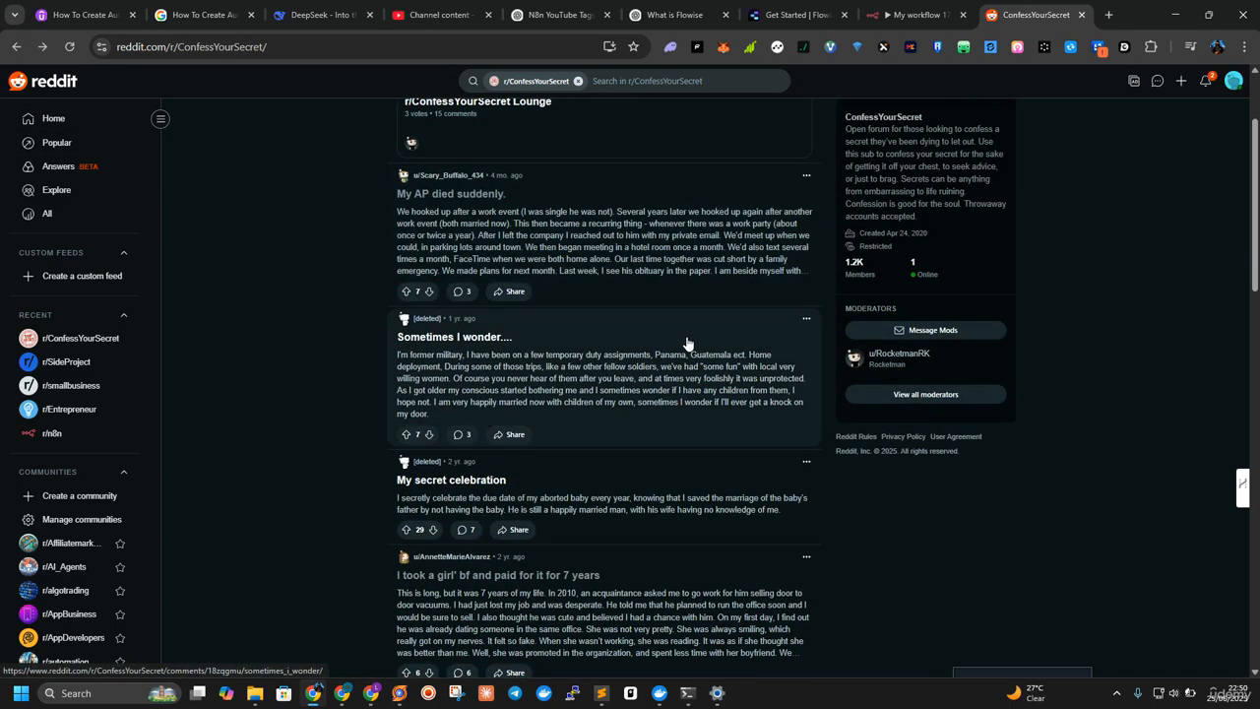
{"action": "scroll", "coordinate": [687, 342], "scroll_direction": "down", "scroll_amount": 2}
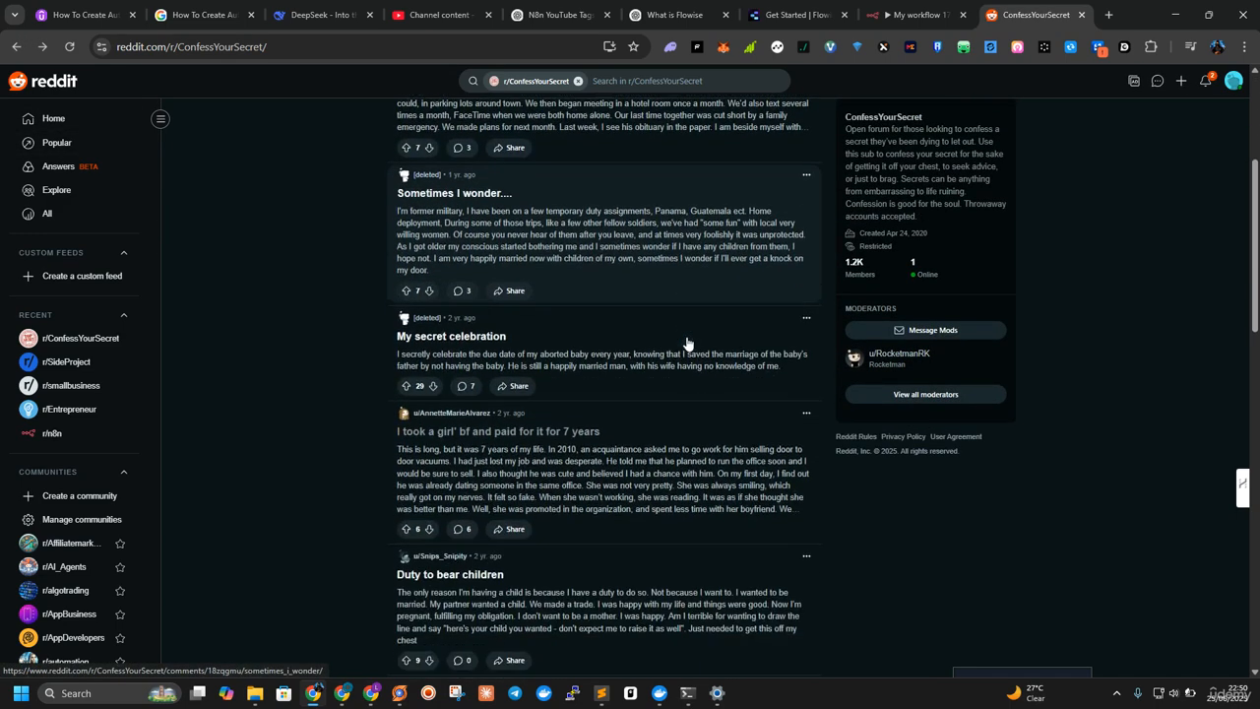
{"action": "left_click", "coordinate": [721, 356]}
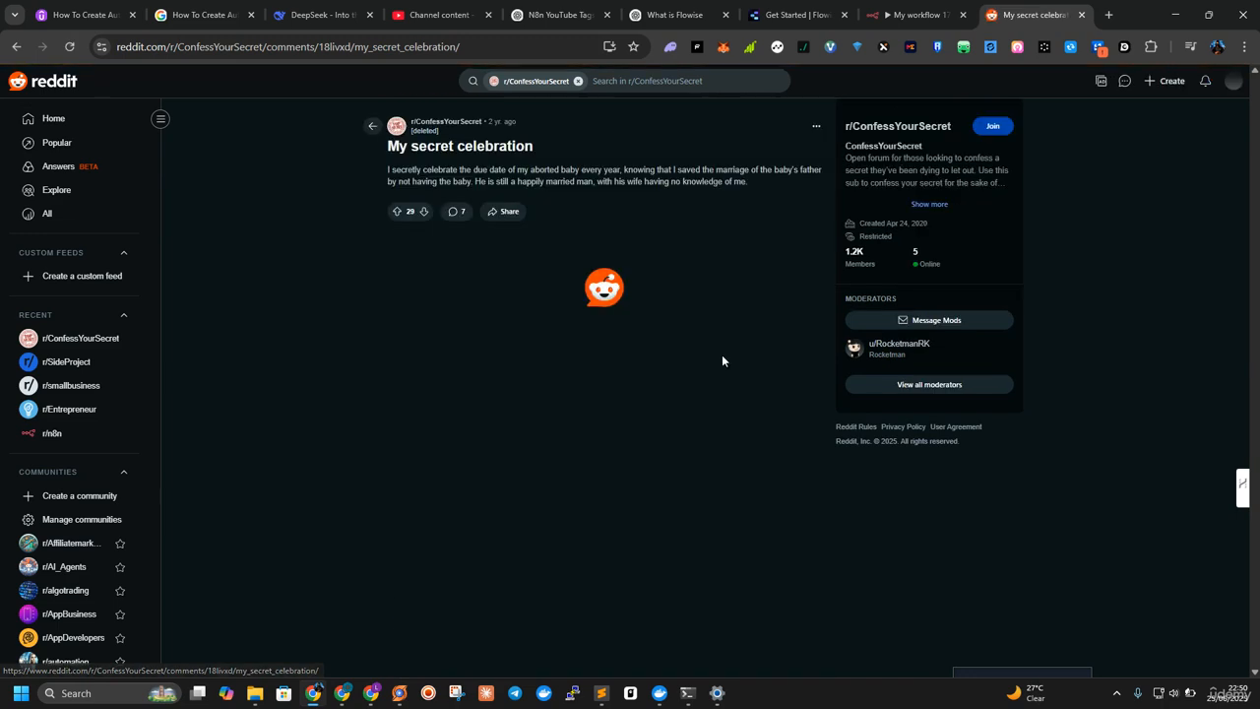
{"action": "left_click", "coordinate": [16, 46]}
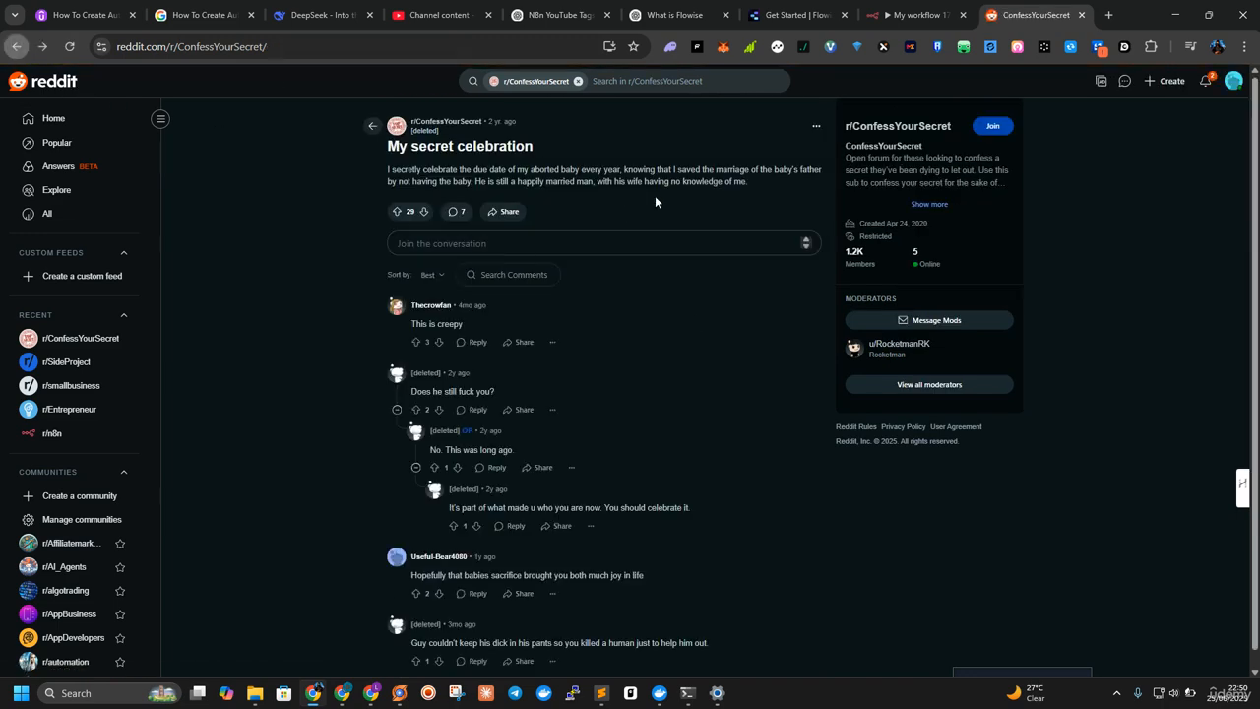
{"action": "scroll", "coordinate": [627, 330], "scroll_direction": "down", "scroll_amount": 4}
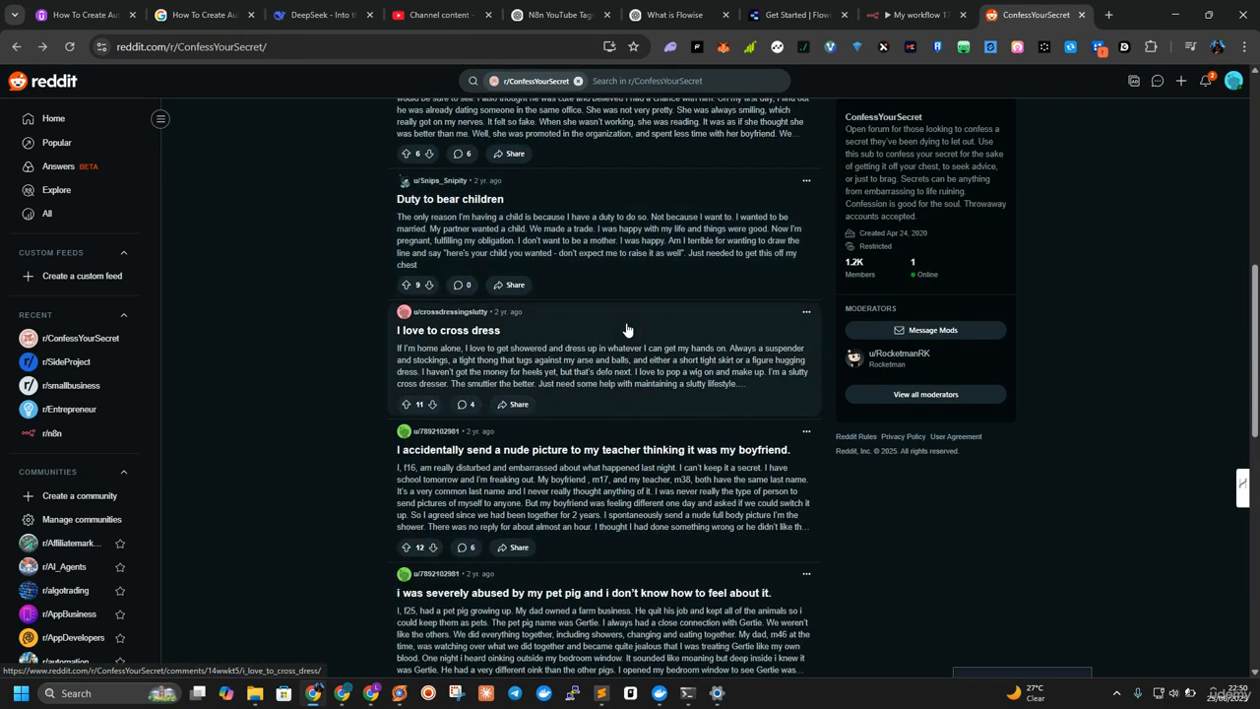
{"action": "scroll", "coordinate": [453, 325], "scroll_direction": "down", "scroll_amount": 4}
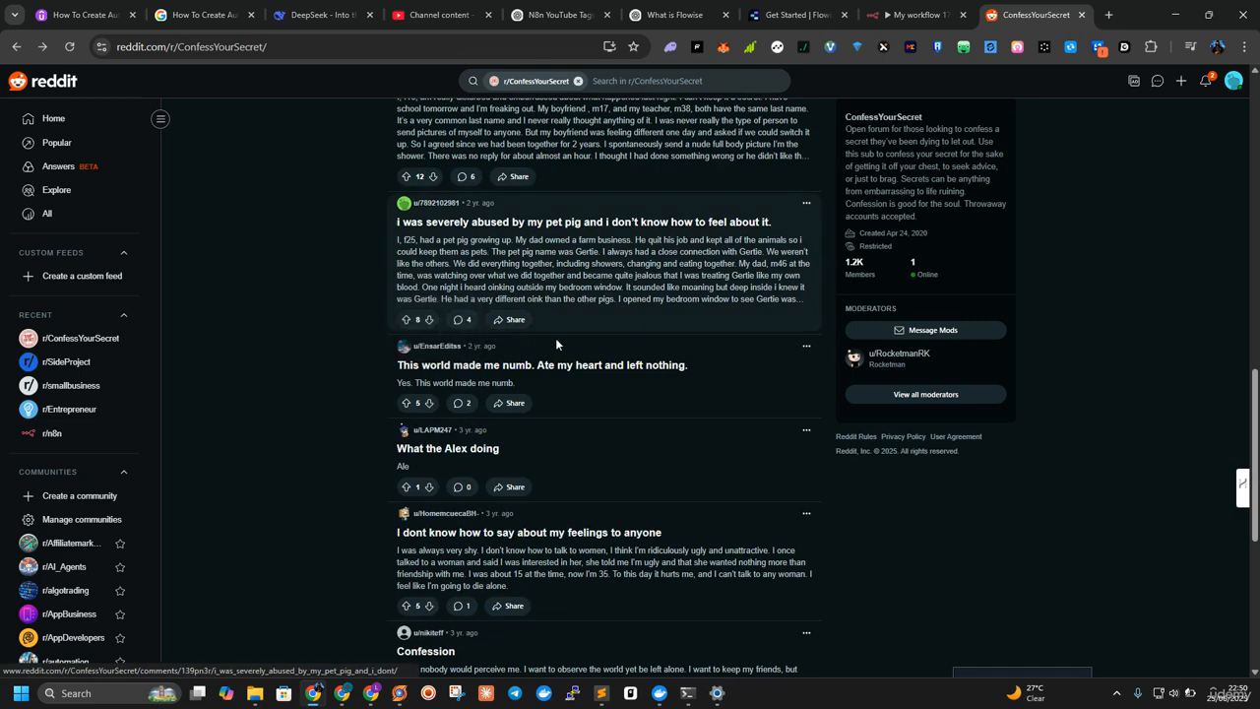
{"action": "scroll", "coordinate": [630, 296], "scroll_direction": "down", "scroll_amount": 4}
{"action": "scroll", "coordinate": [645, 280], "scroll_direction": "down", "scroll_amount": 1}
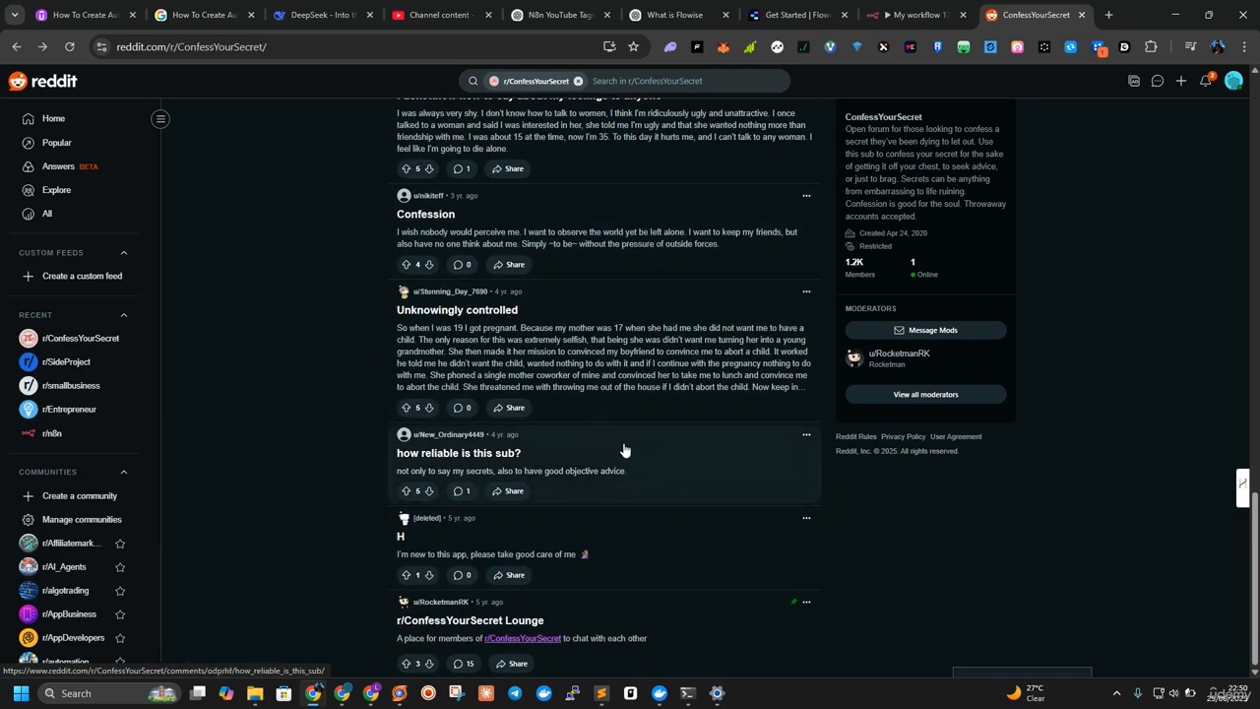
{"action": "scroll", "coordinate": [686, 477], "scroll_direction": "up", "scroll_amount": 2}
{"action": "scroll", "coordinate": [687, 477], "scroll_direction": "up", "scroll_amount": 15}
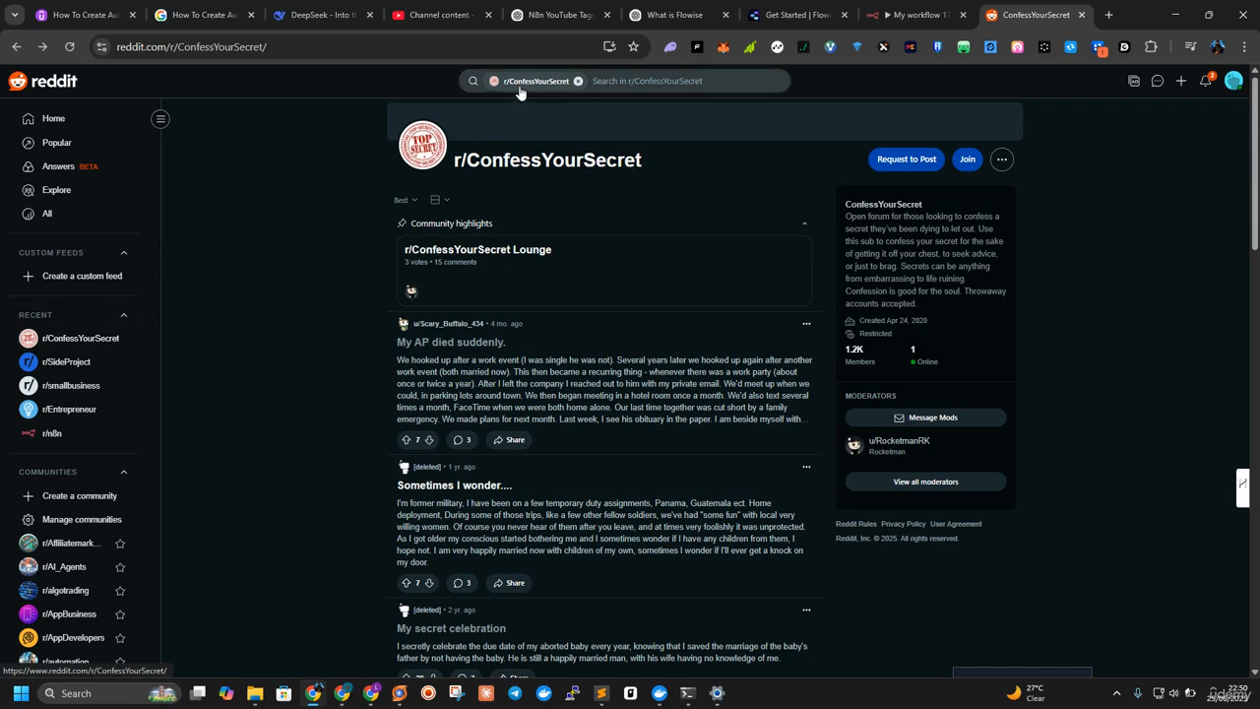
Step: Clear the community filter, search Reddit for "confess" and open the r/confession community
{"action": "left_click", "coordinate": [578, 82]}
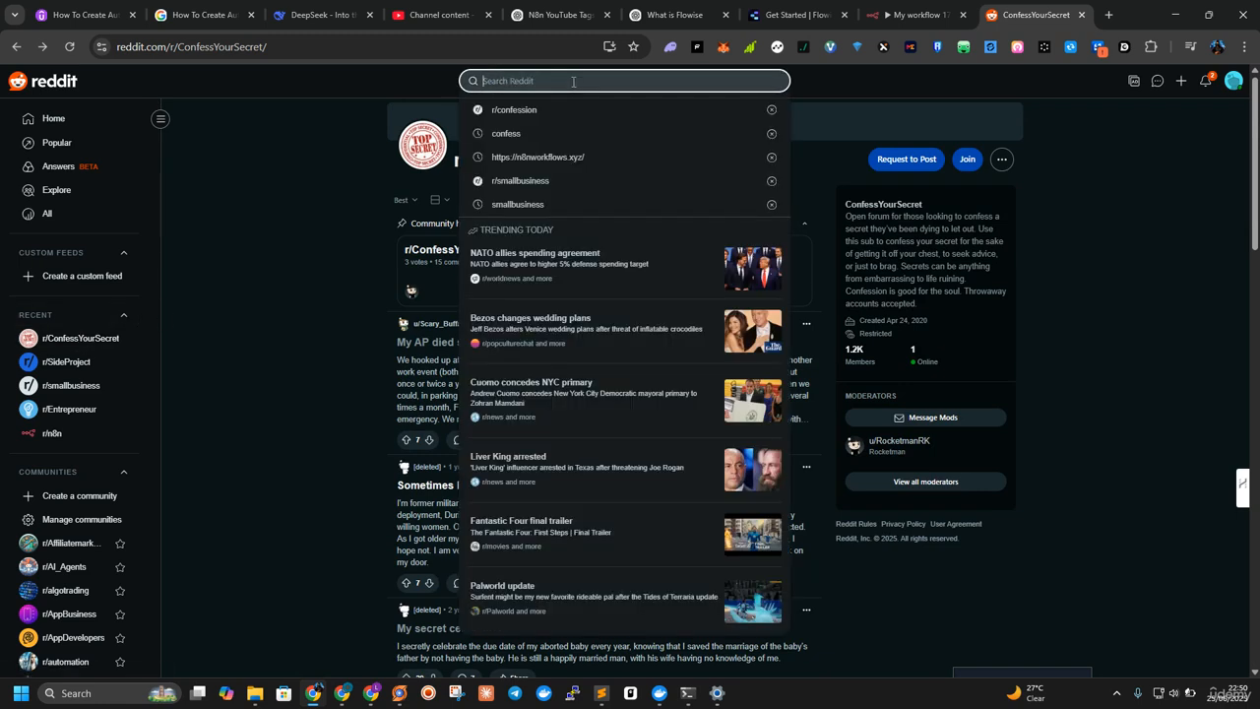
{"action": "type", "text": "h"}
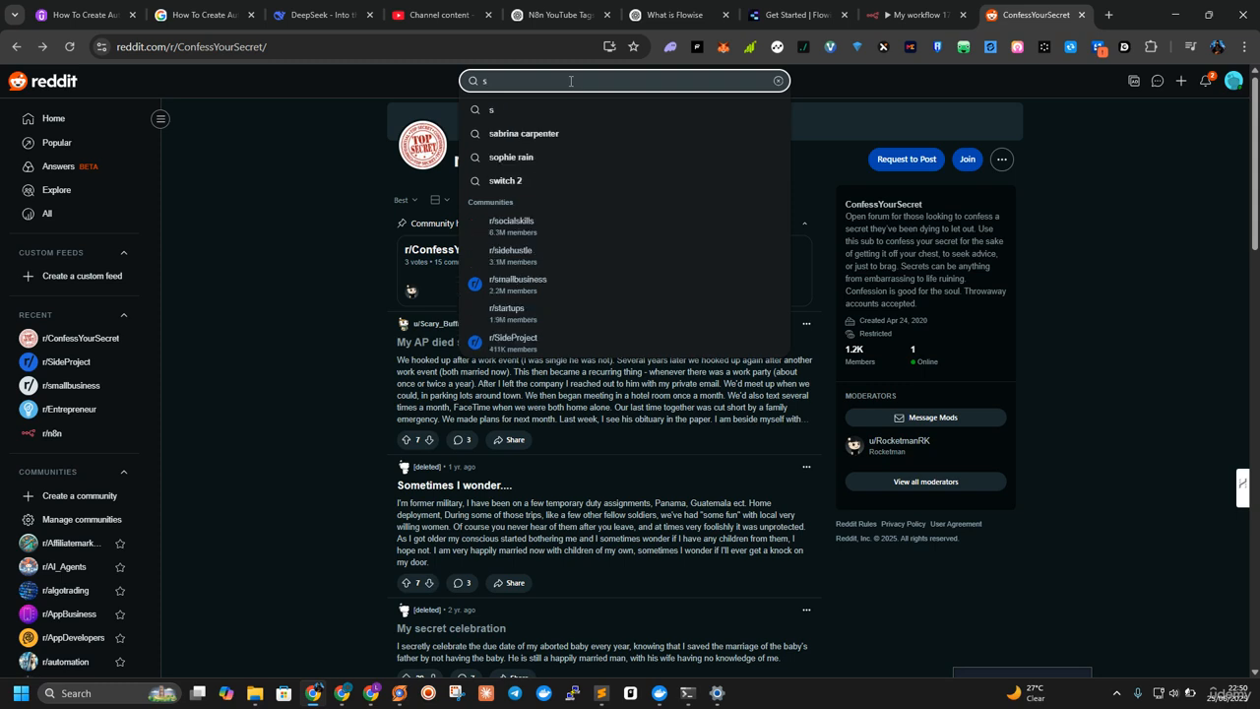
{"action": "key", "text": "BackSpace"}
{"action": "type", "text": "confess"}
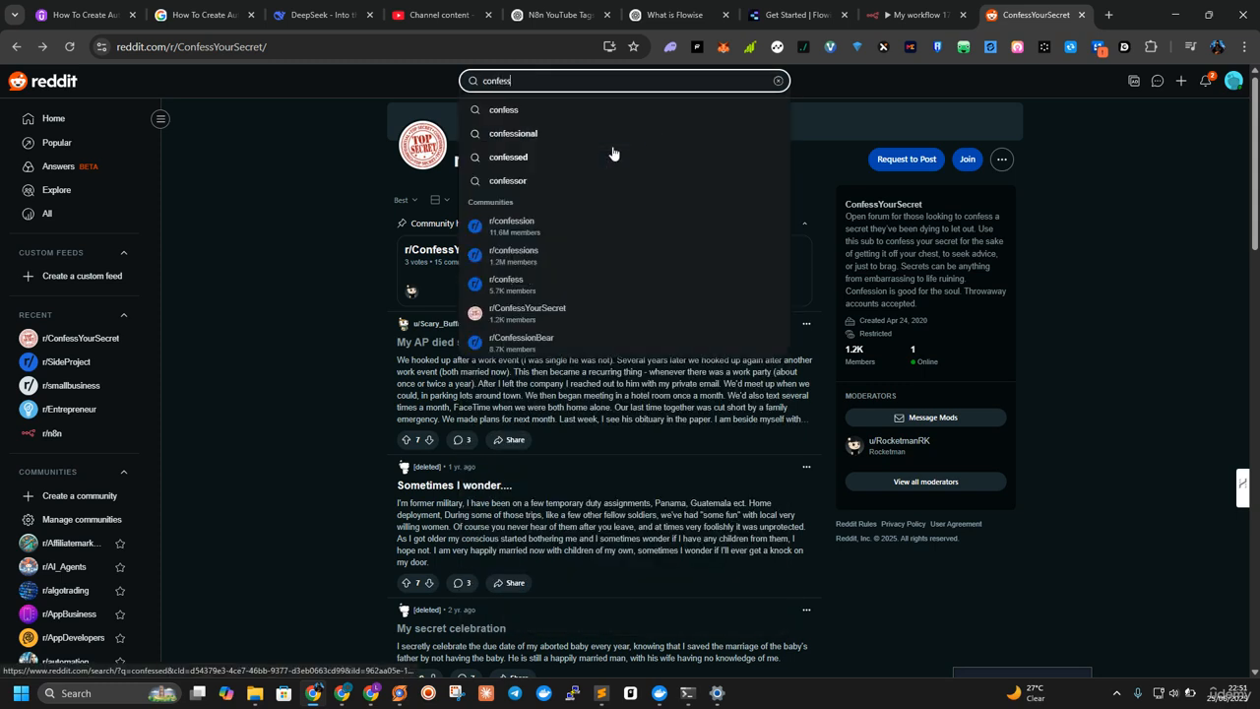
{"action": "left_click", "coordinate": [527, 233]}
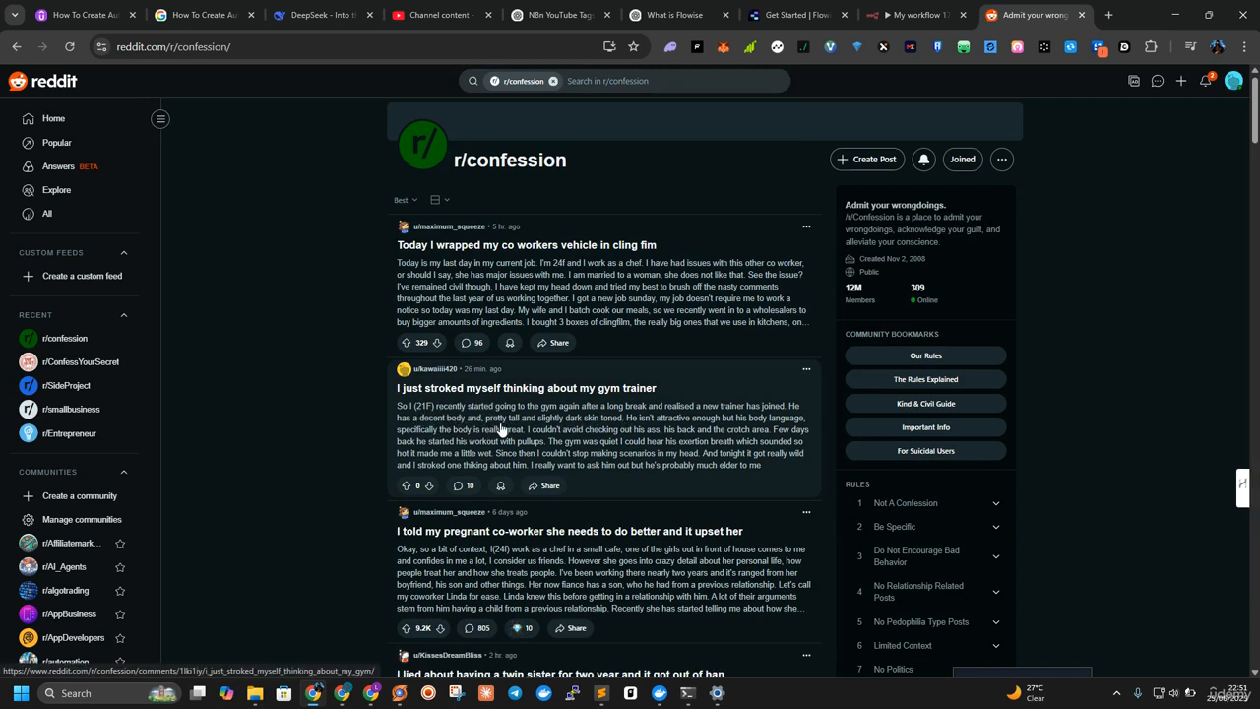
Step: Browse r/confession, open the post about lying about having a twin sister for two years and copy its full story text
{"action": "left_click", "coordinate": [661, 428]}
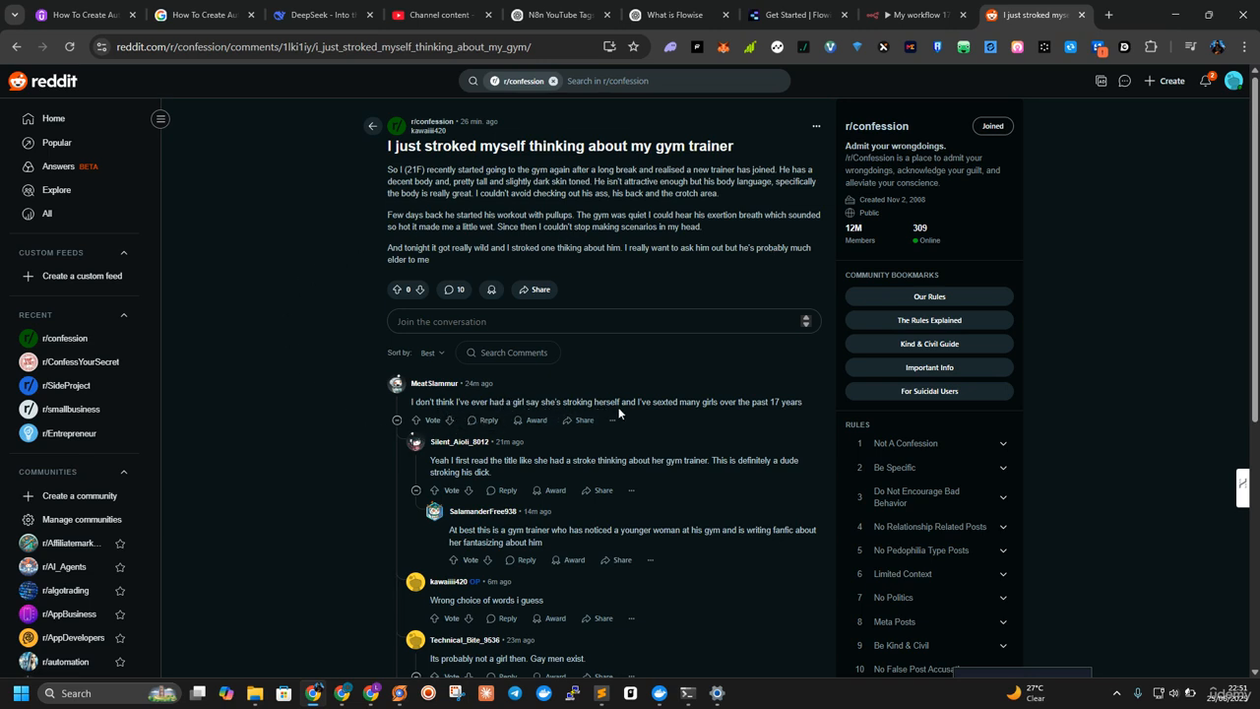
{"action": "left_click", "coordinate": [16, 46]}
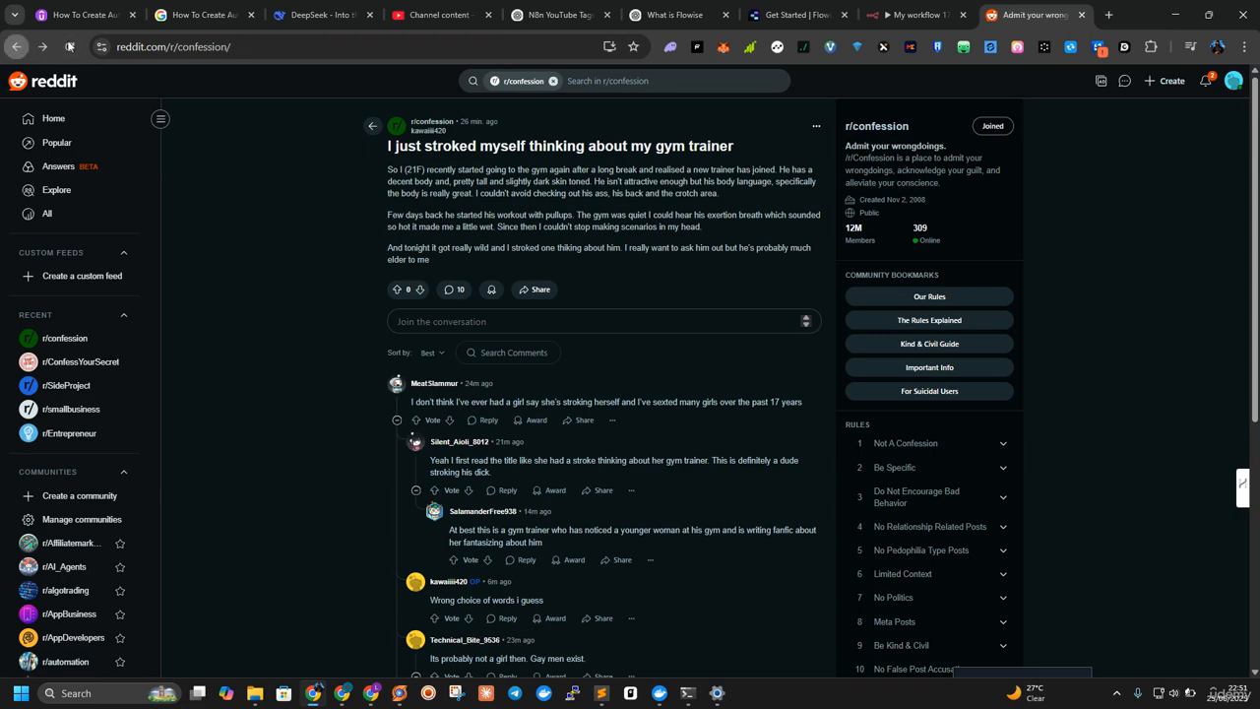
{"action": "scroll", "coordinate": [637, 336], "scroll_direction": "down", "scroll_amount": 3}
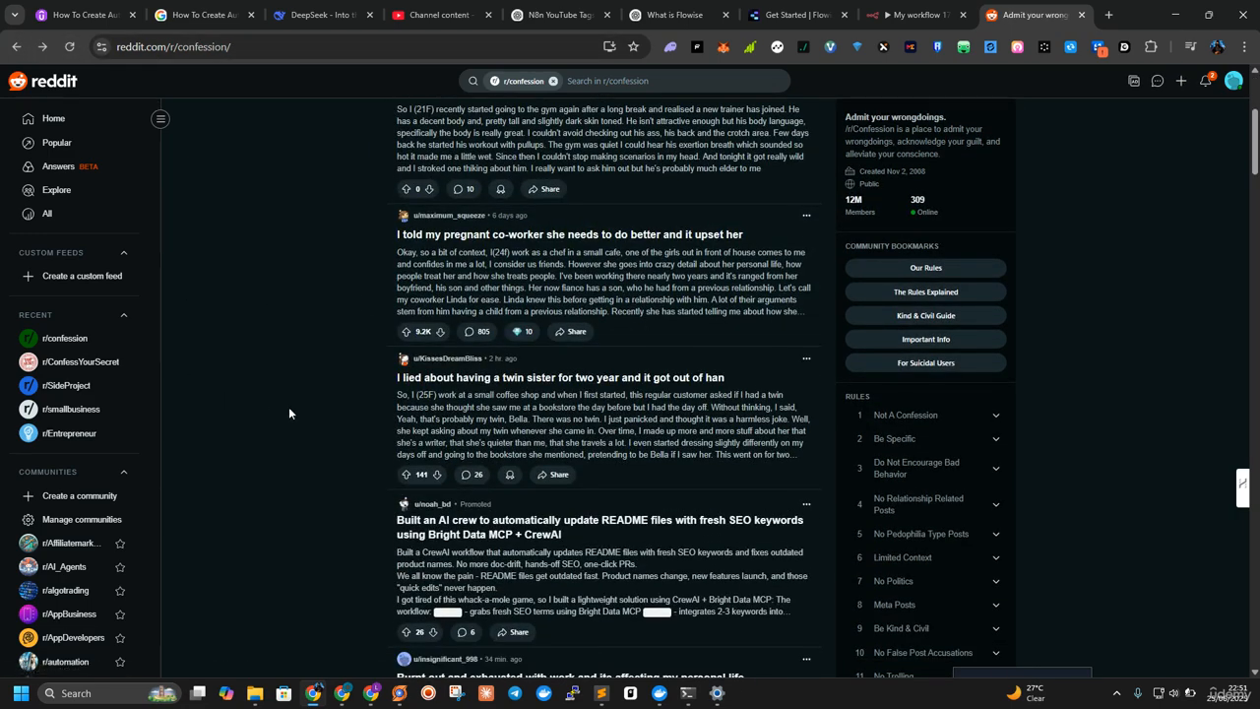
{"action": "scroll", "coordinate": [479, 335], "scroll_direction": "down", "scroll_amount": 2}
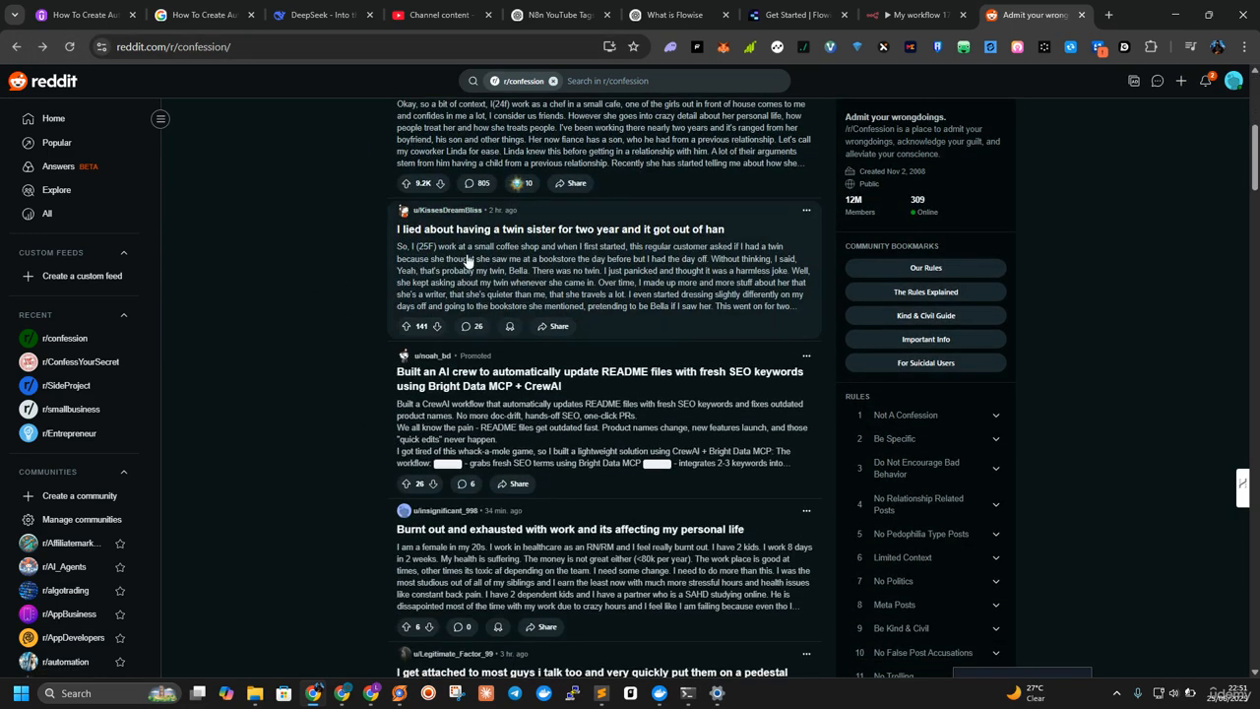
{"action": "left_click", "coordinate": [680, 258]}
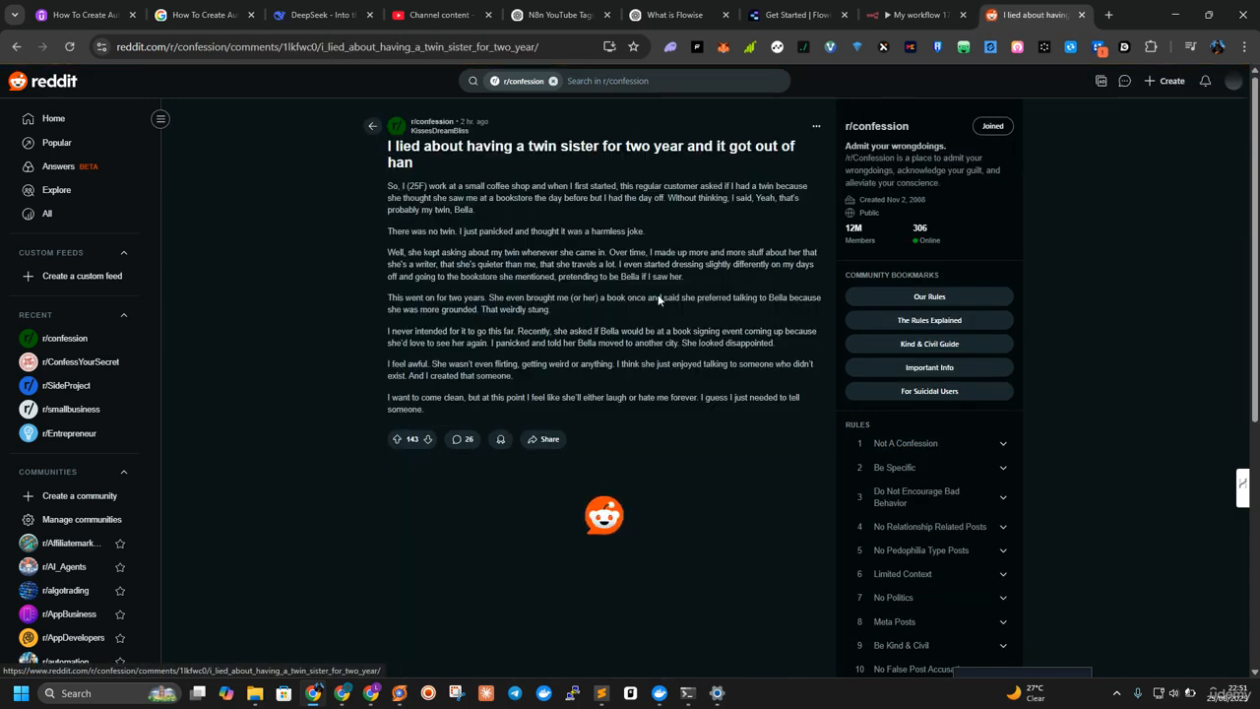
{"action": "left_click_drag", "start_coordinate": [437, 413], "coordinate": [390, 186]}
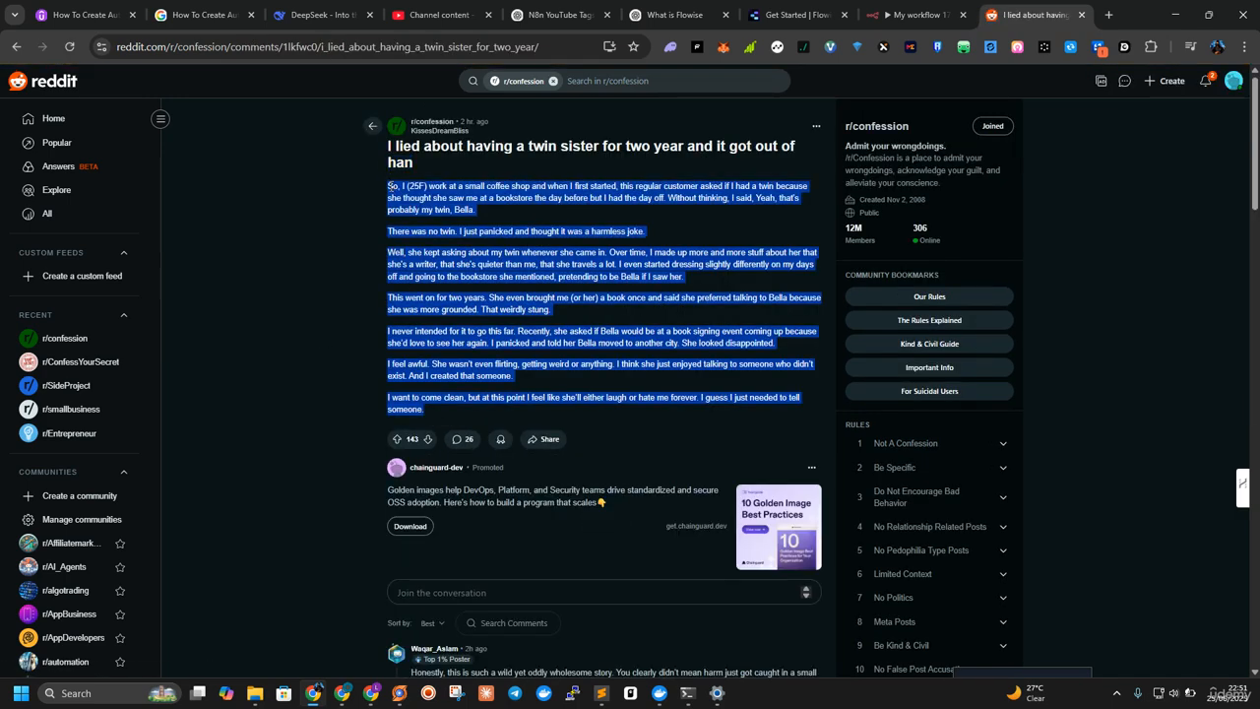
Step: Back on the n8n workflow canvas, execute the workflow, submit the copied story in the Reddit Story form and close the form window
{"action": "left_click", "coordinate": [911, 15]}
{"action": "left_click", "coordinate": [62, 78]}
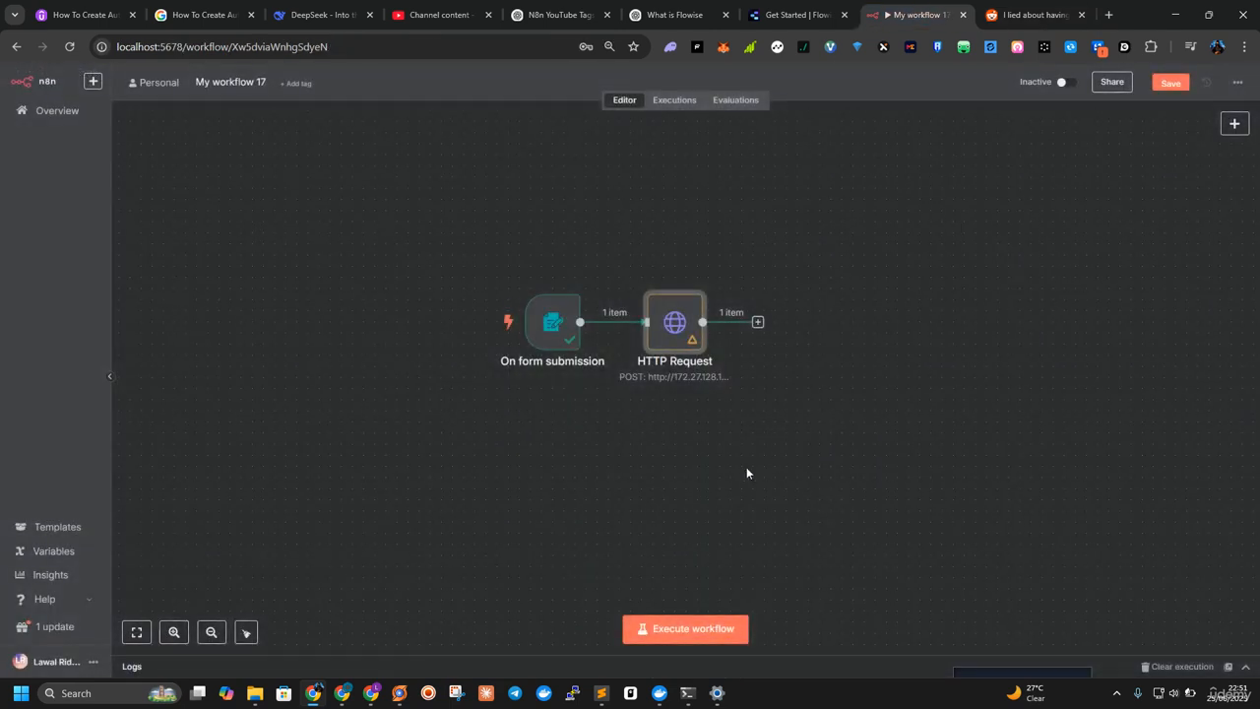
{"action": "left_click", "coordinate": [451, 321]}
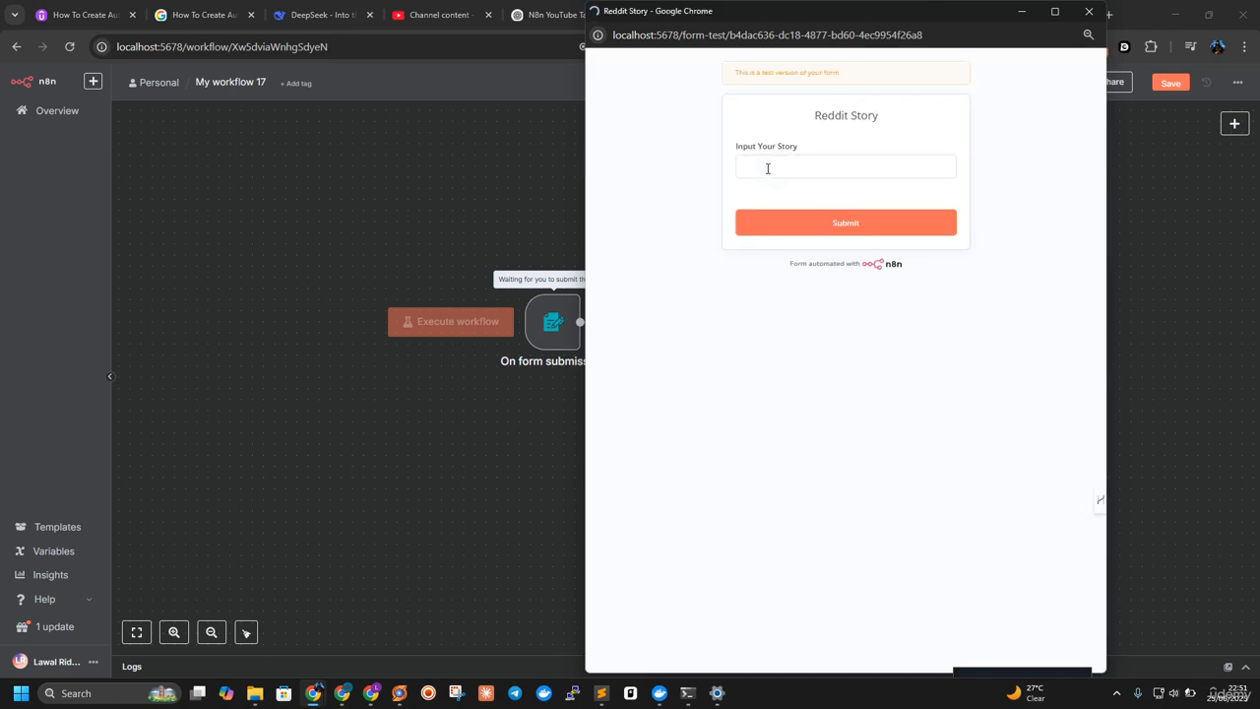
{"action": "left_click", "coordinate": [768, 169]}
{"action": "key", "text": "ctrl+v"}
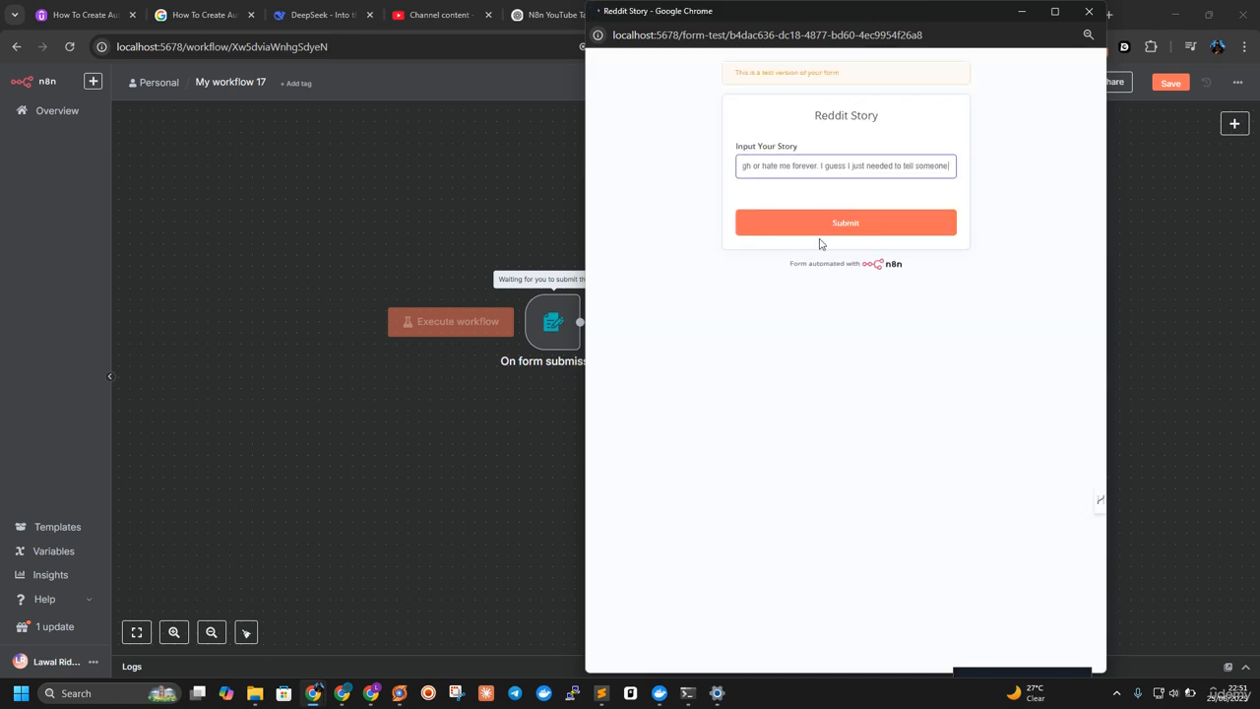
{"action": "left_click", "coordinate": [837, 239]}
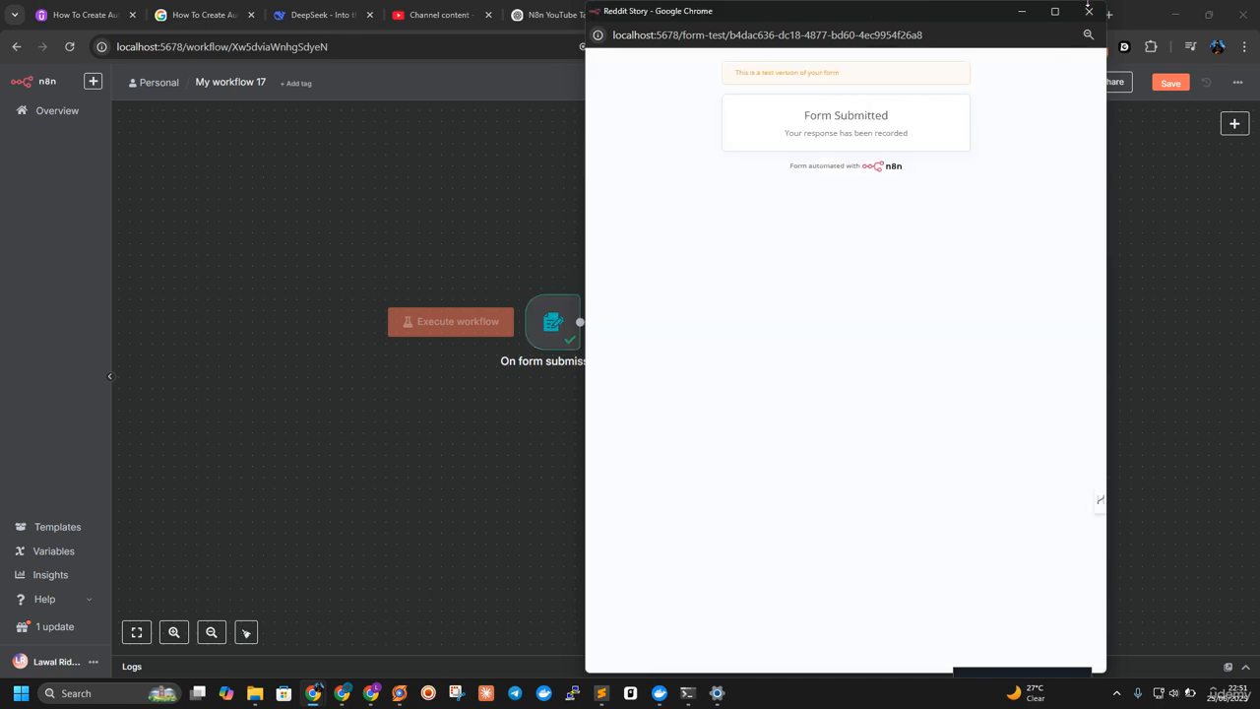
{"action": "left_click", "coordinate": [1090, 12]}
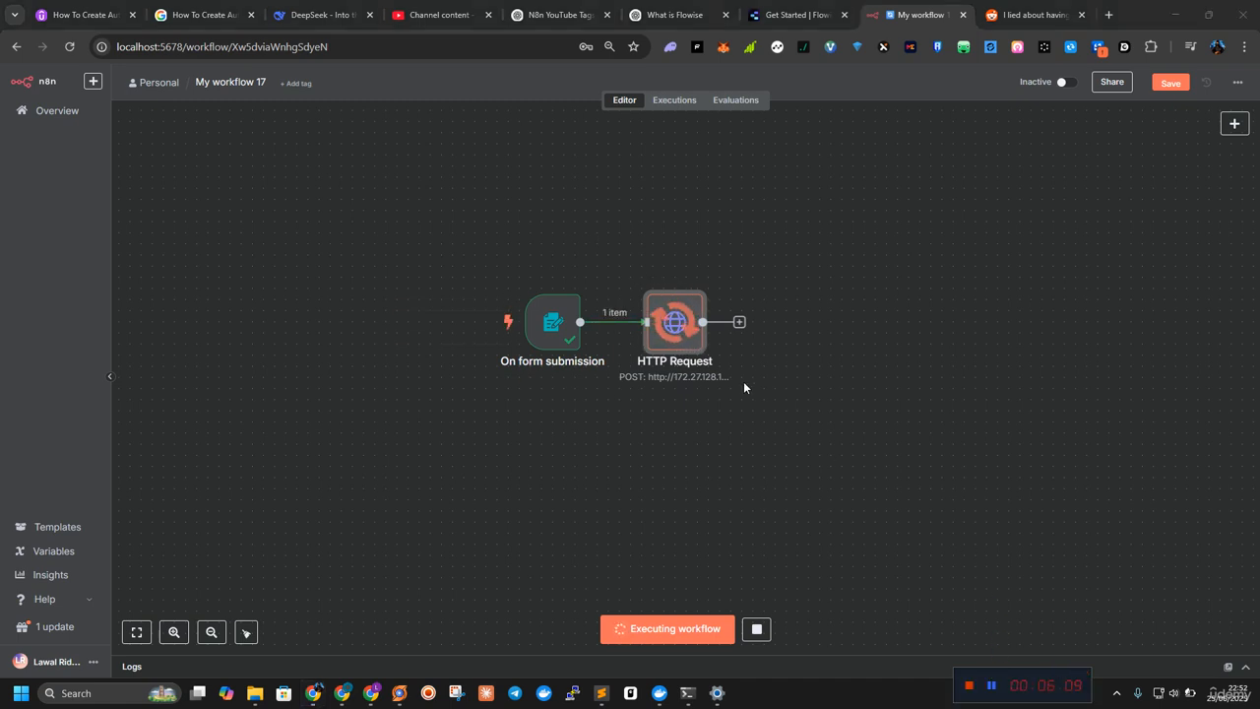
Step: Rename the HTTP Request node to "Convert To Speech"
{"action": "right_click", "coordinate": [671, 339]}
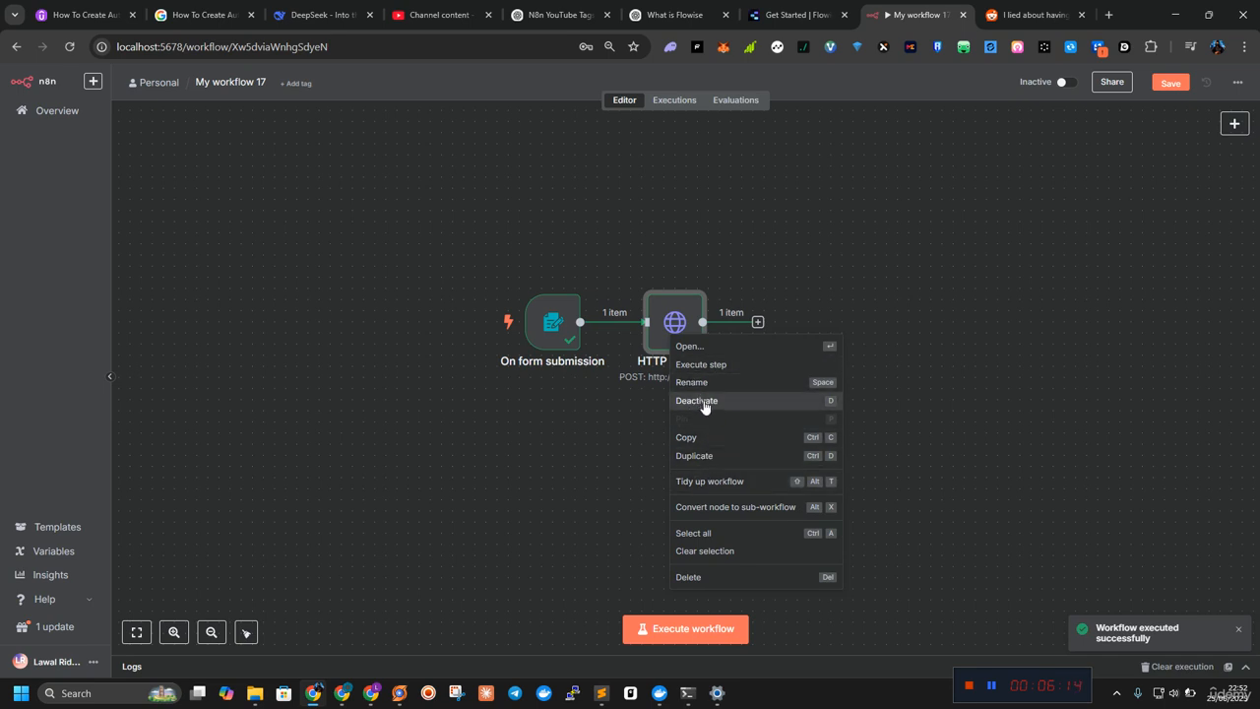
{"action": "left_click", "coordinate": [700, 383]}
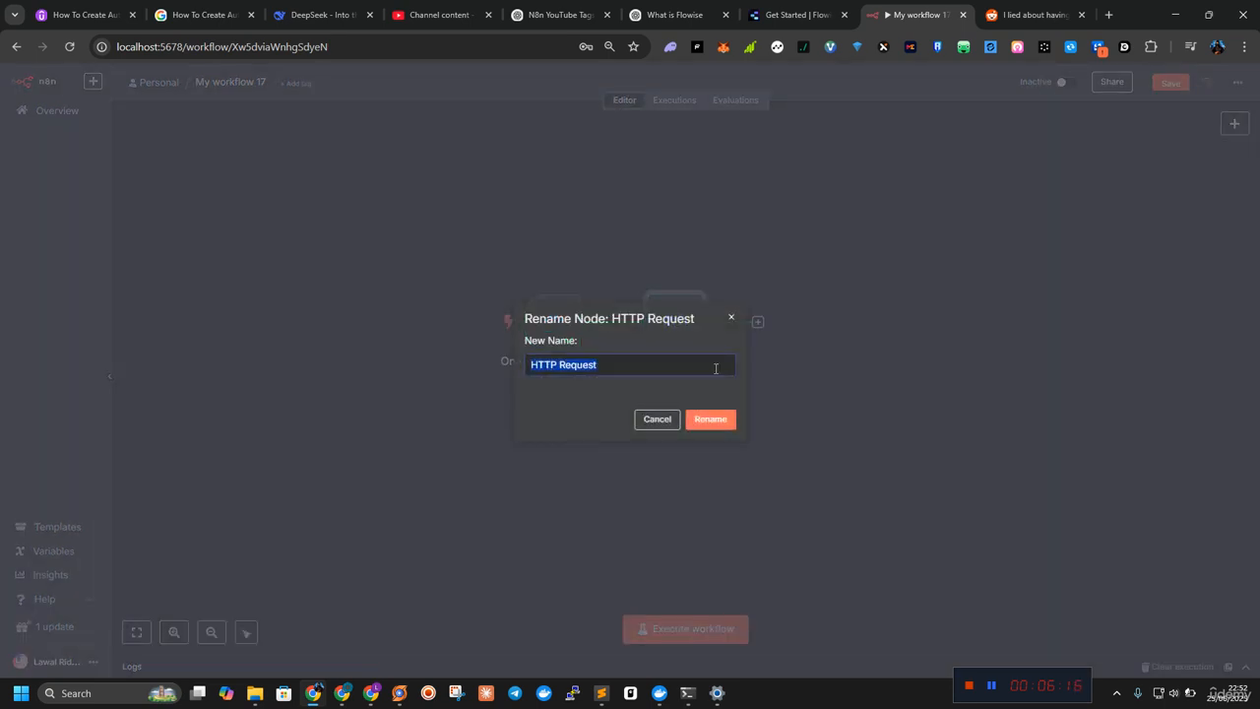
{"action": "type", "text": "Convert To Speech"}
{"action": "left_click", "coordinate": [707, 417]}
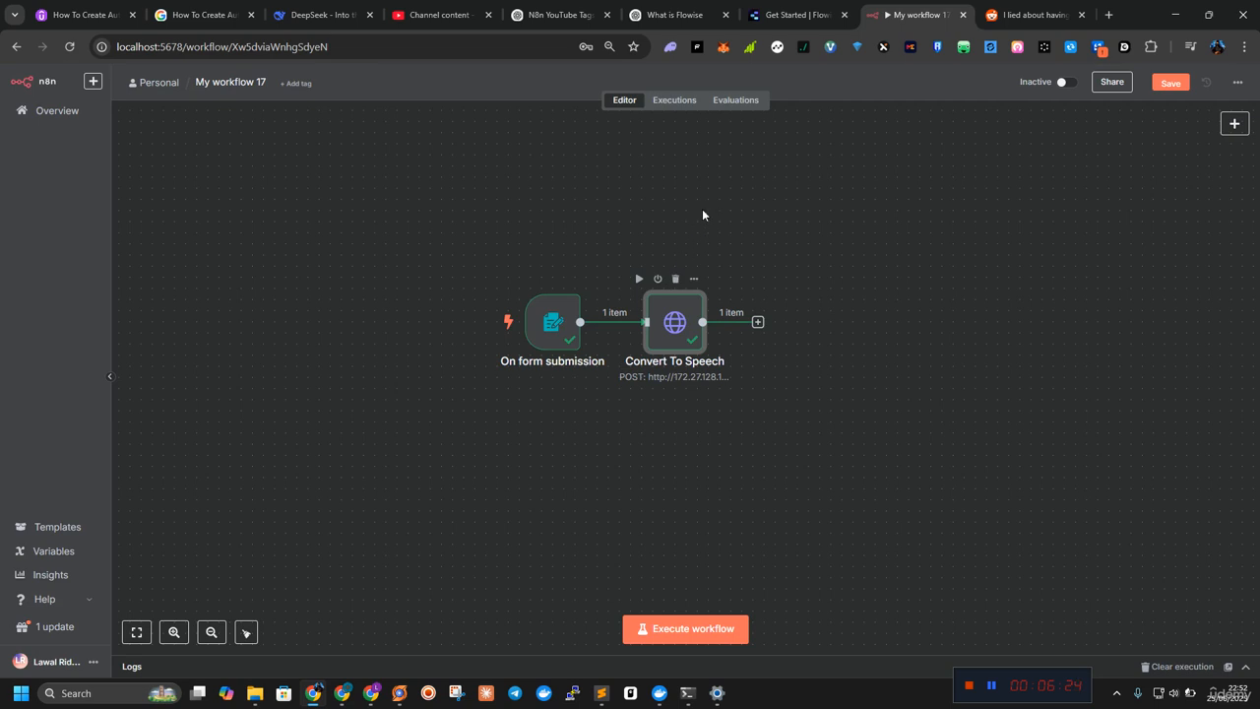
Step: Open the Convert To Speech node, play the generated audio from its output and return to the canvas
{"action": "key", "text": "Return"}
{"action": "left_click", "coordinate": [930, 329]}
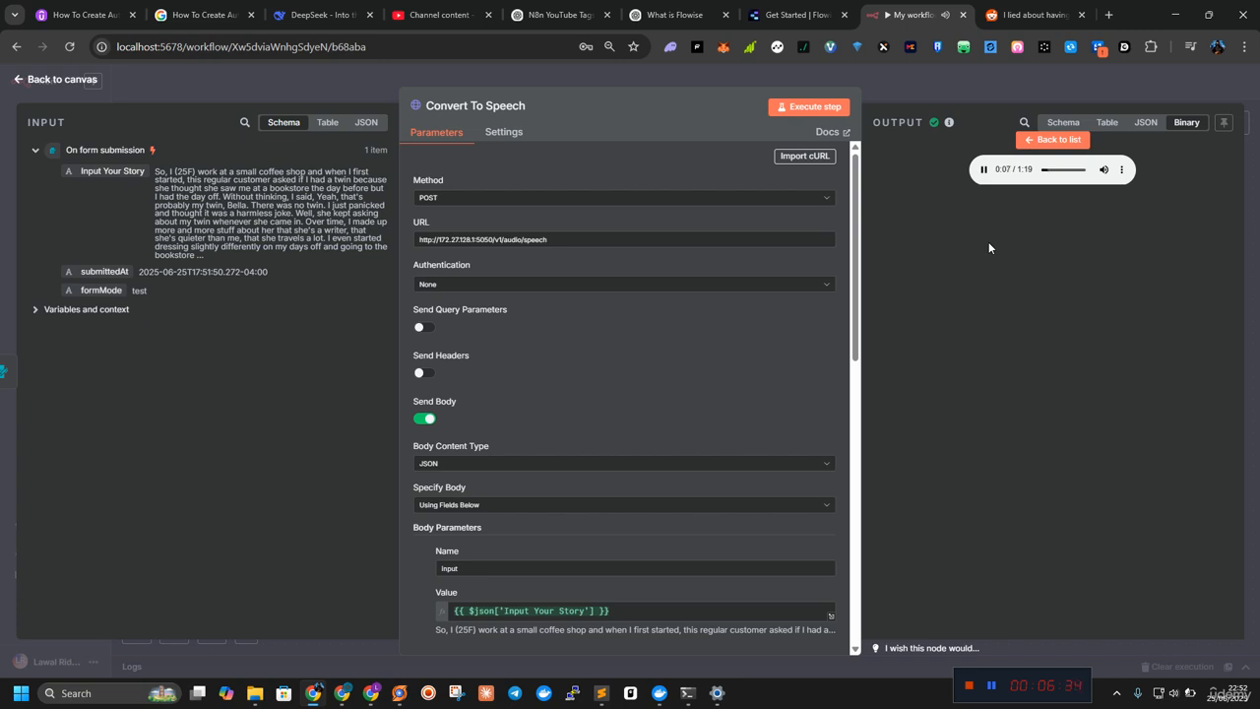
{"action": "left_click", "coordinate": [59, 80]}
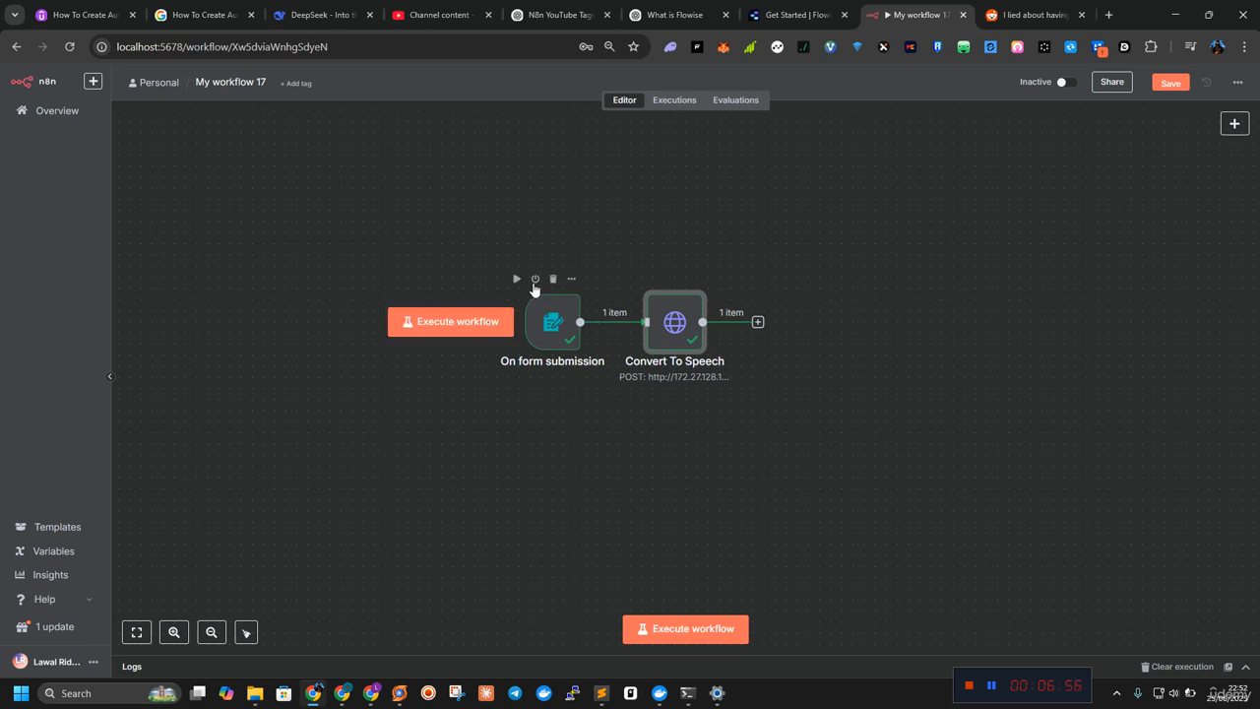
Step: Pin the output data of both the On form submission and Convert To Speech nodes
{"action": "left_click_drag", "start_coordinate": [516, 209], "coordinate": [745, 429]}
{"action": "key", "text": "p"}
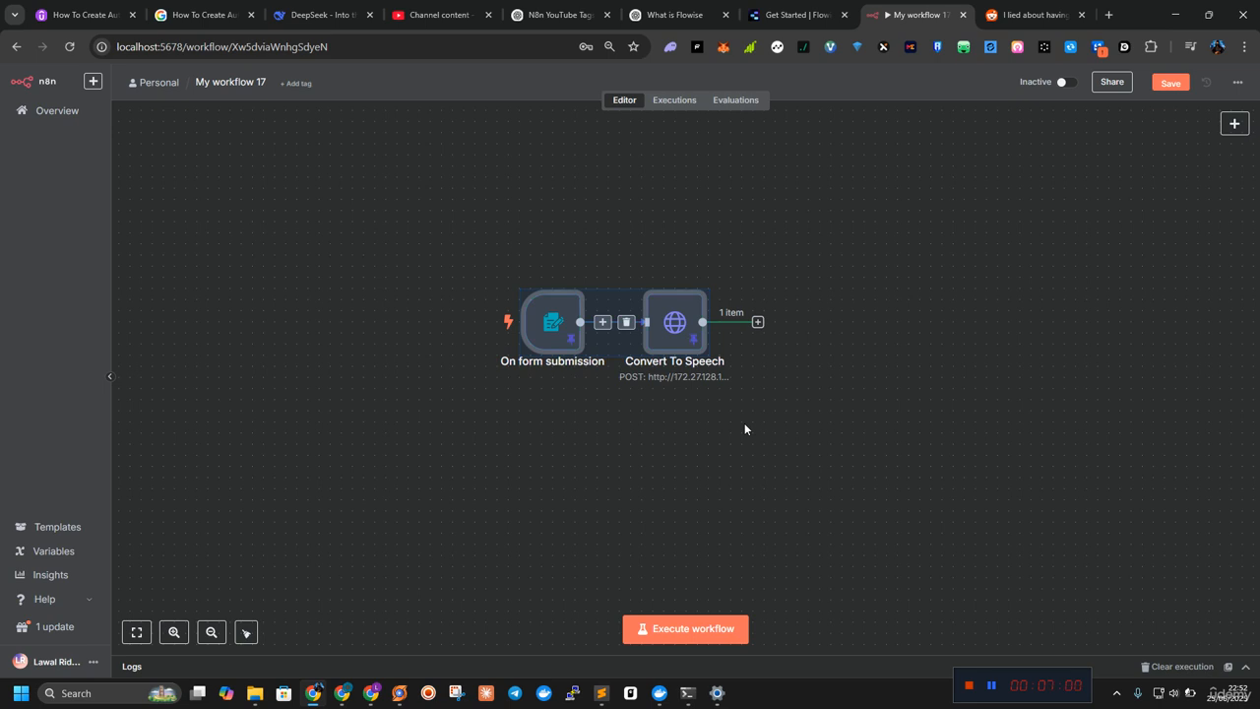
{"action": "left_click", "coordinate": [745, 429]}
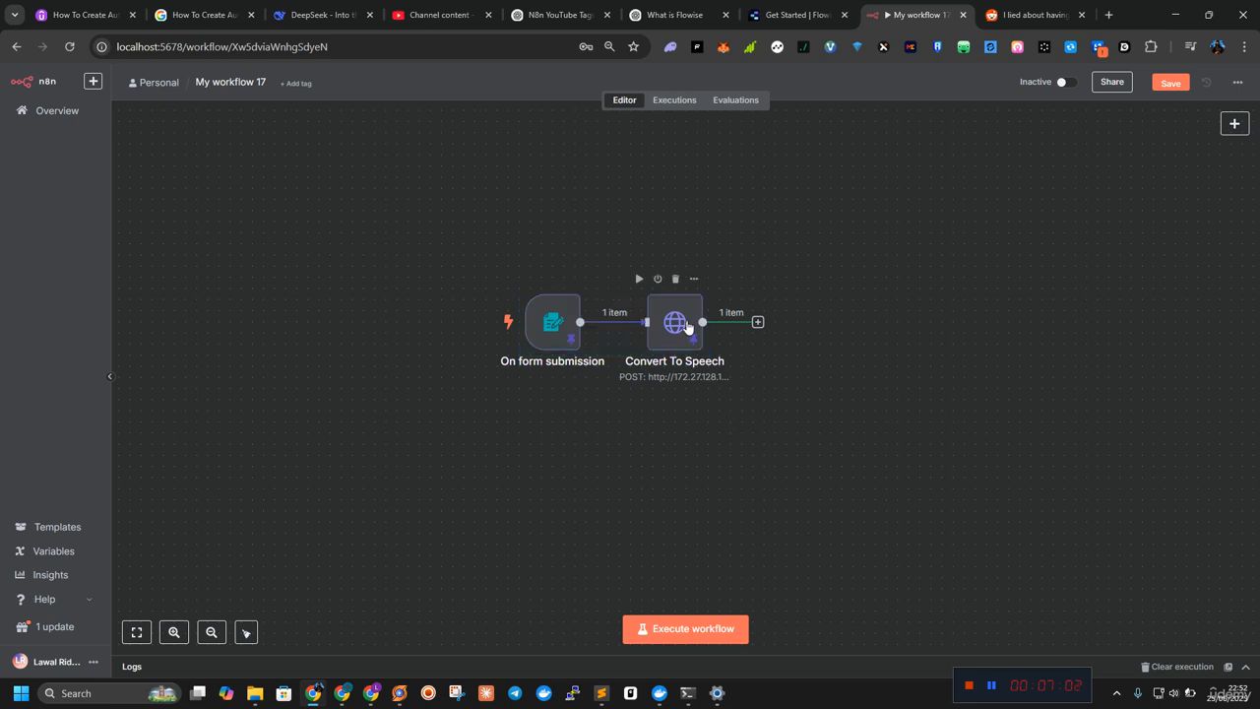
{"action": "left_click_drag", "start_coordinate": [688, 328], "coordinate": [617, 324]}
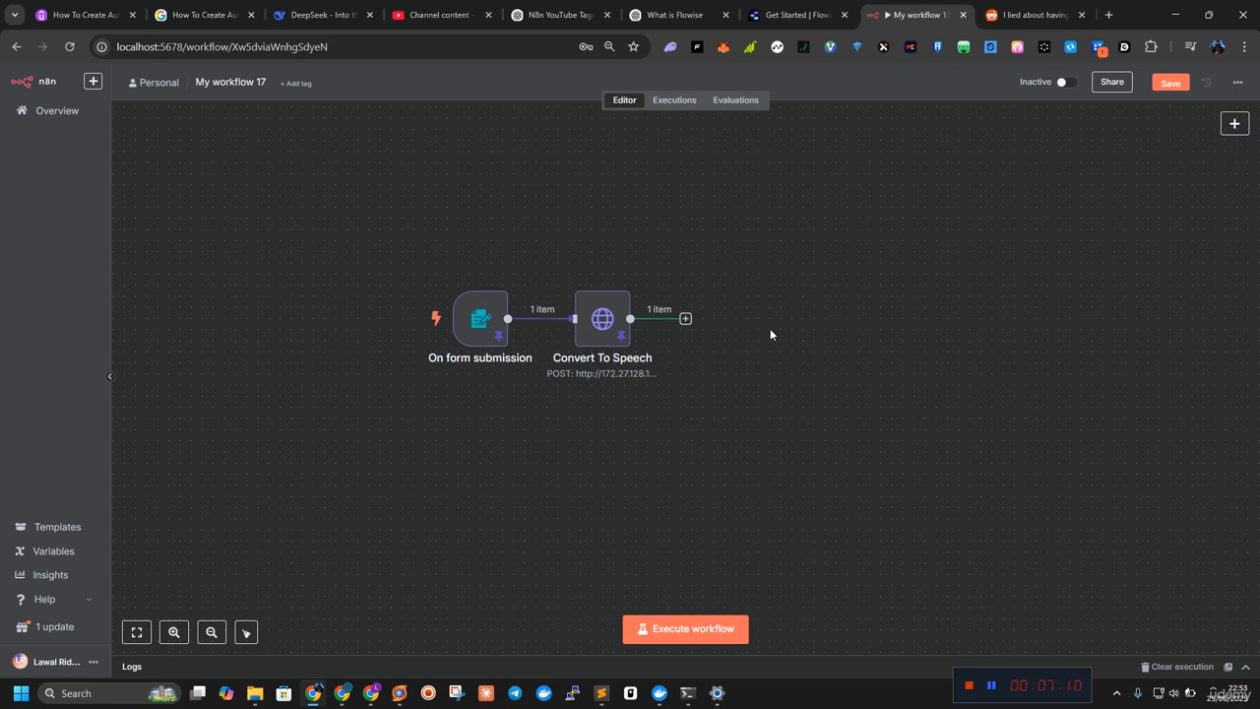
{"action": "scroll", "coordinate": [741, 318], "scroll_direction": "up", "scroll_amount": 1}
{"action": "scroll", "coordinate": [705, 345], "scroll_direction": "down", "scroll_amount": 1}
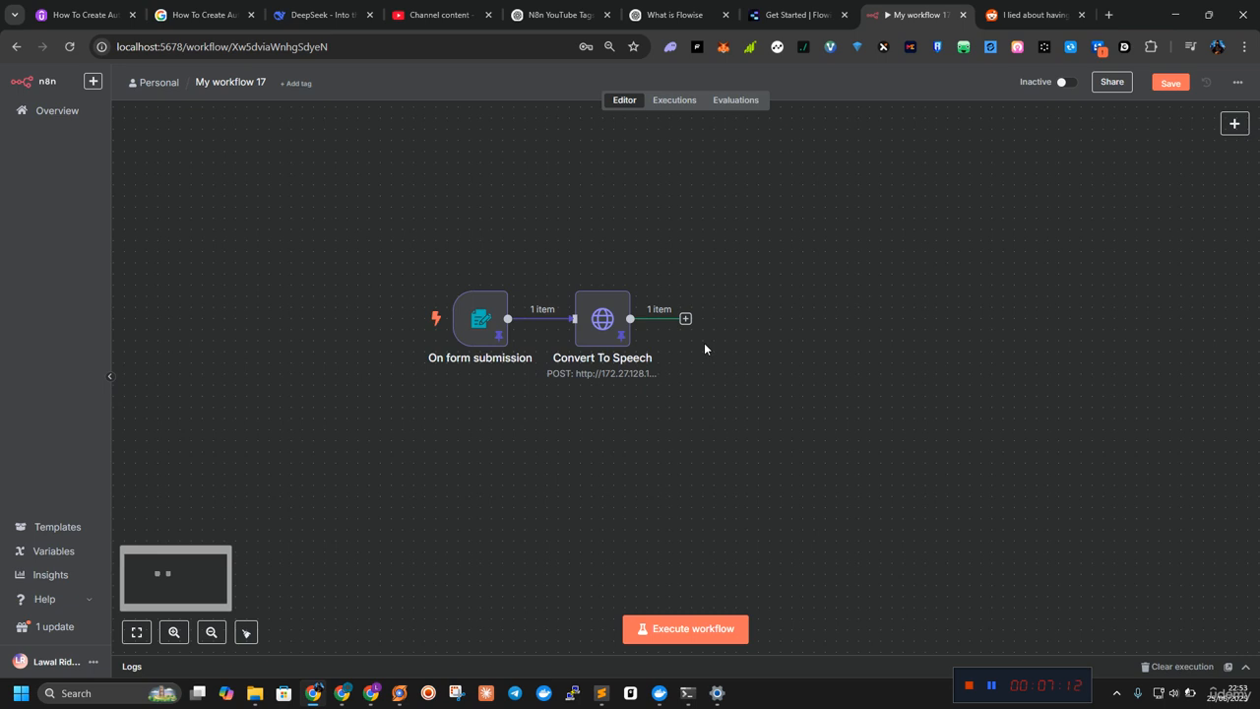
Step: Open the Baserow workspace in a new browser tab
{"action": "left_click", "coordinate": [1109, 14]}
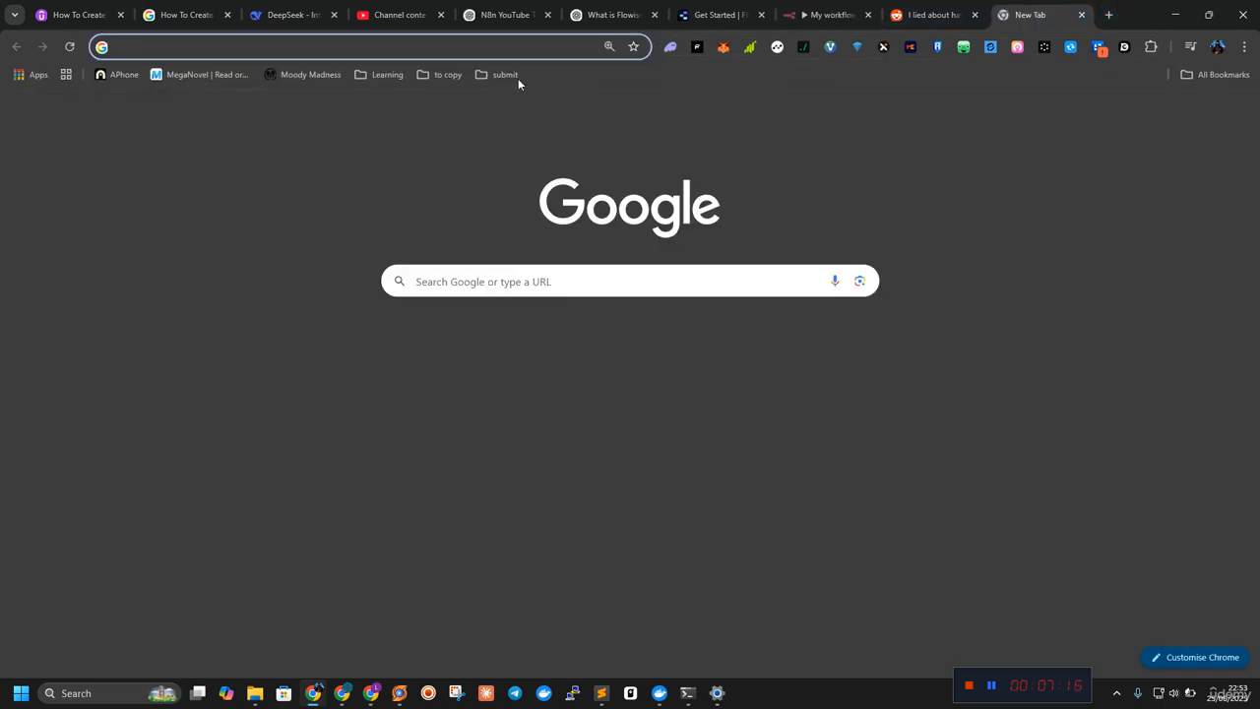
{"action": "type", "text": "bas"}
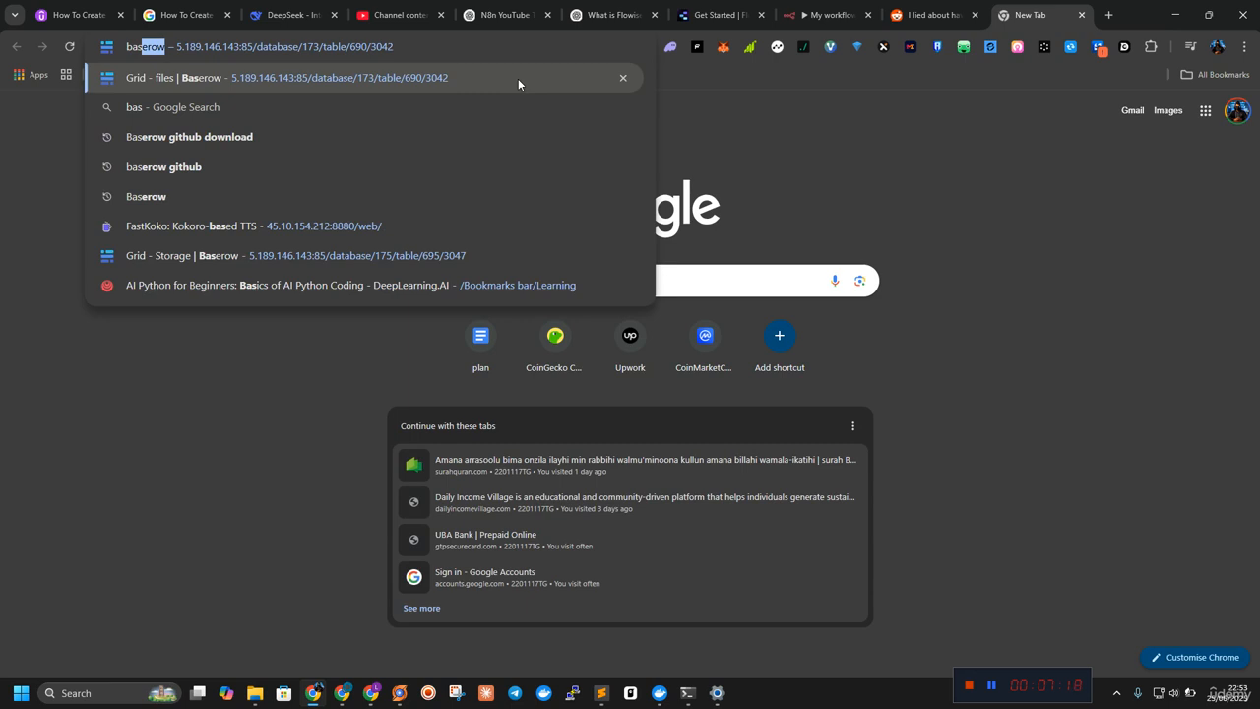
{"action": "key", "text": "Return"}
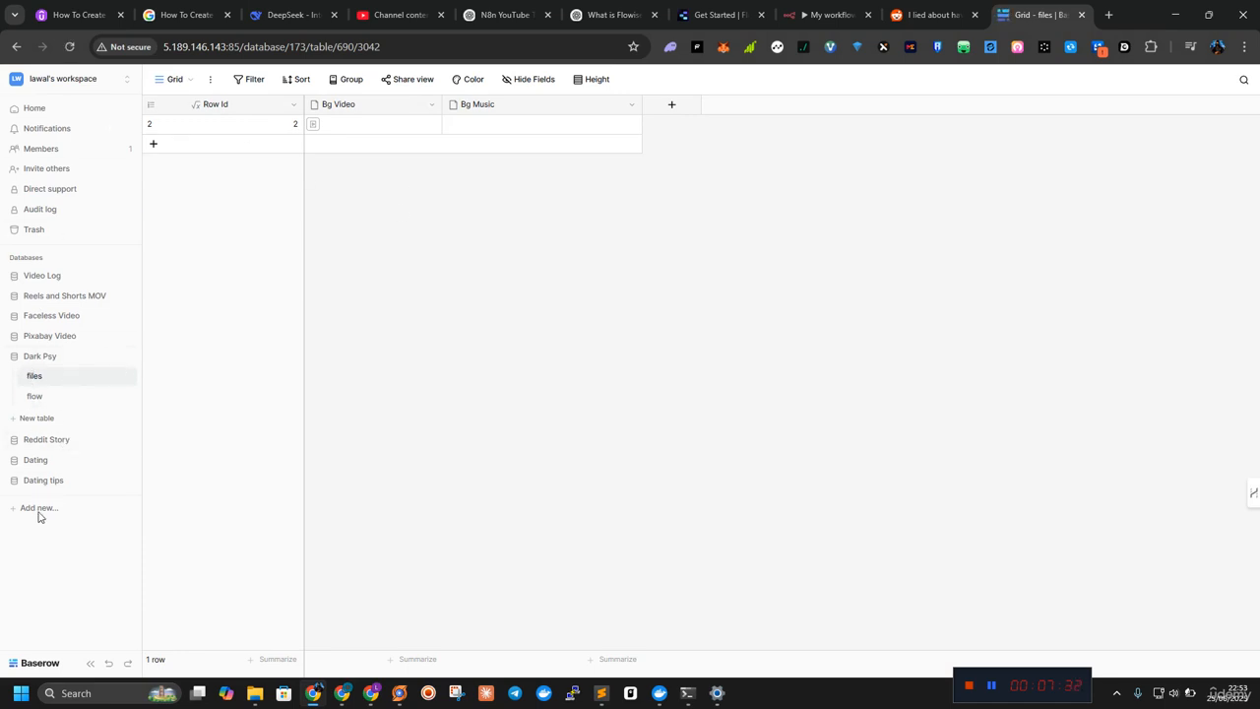
Step: Open the Script table of the Reddit Story database, then delete the whole Reddit Story database
{"action": "left_click", "coordinate": [57, 439]}
{"action": "left_click", "coordinate": [40, 396]}
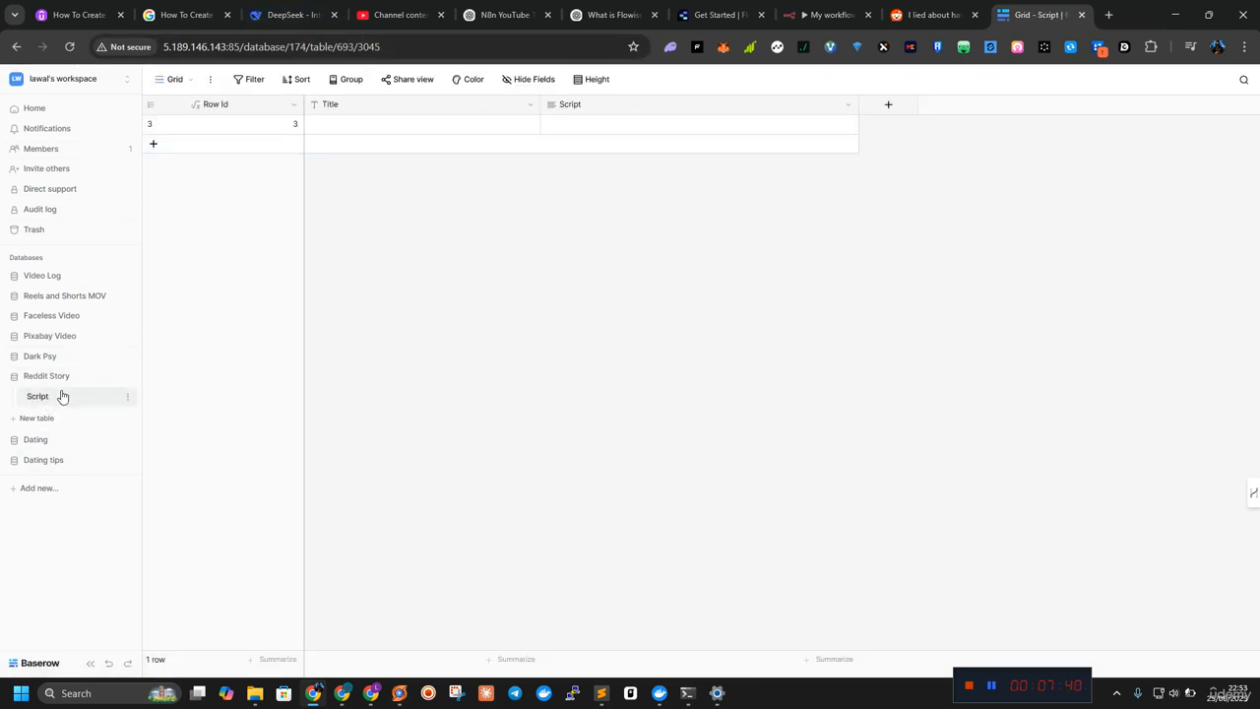
{"action": "left_click", "coordinate": [127, 377]}
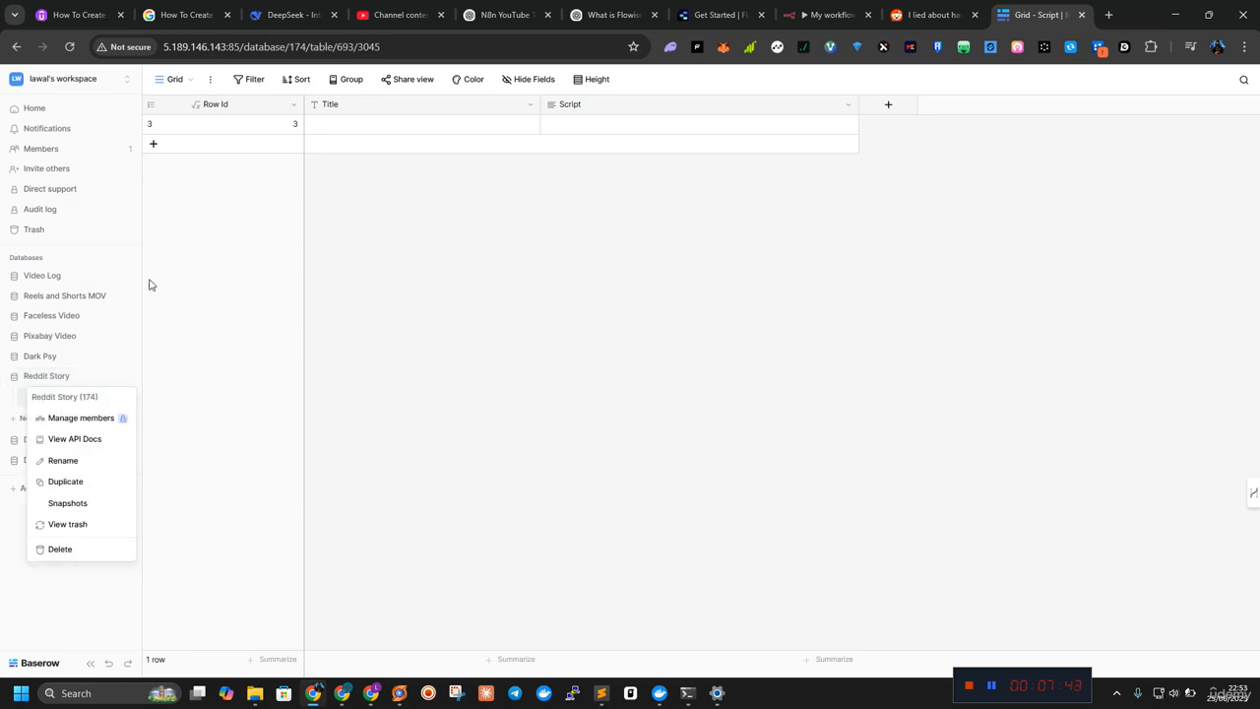
{"action": "left_click", "coordinate": [75, 548]}
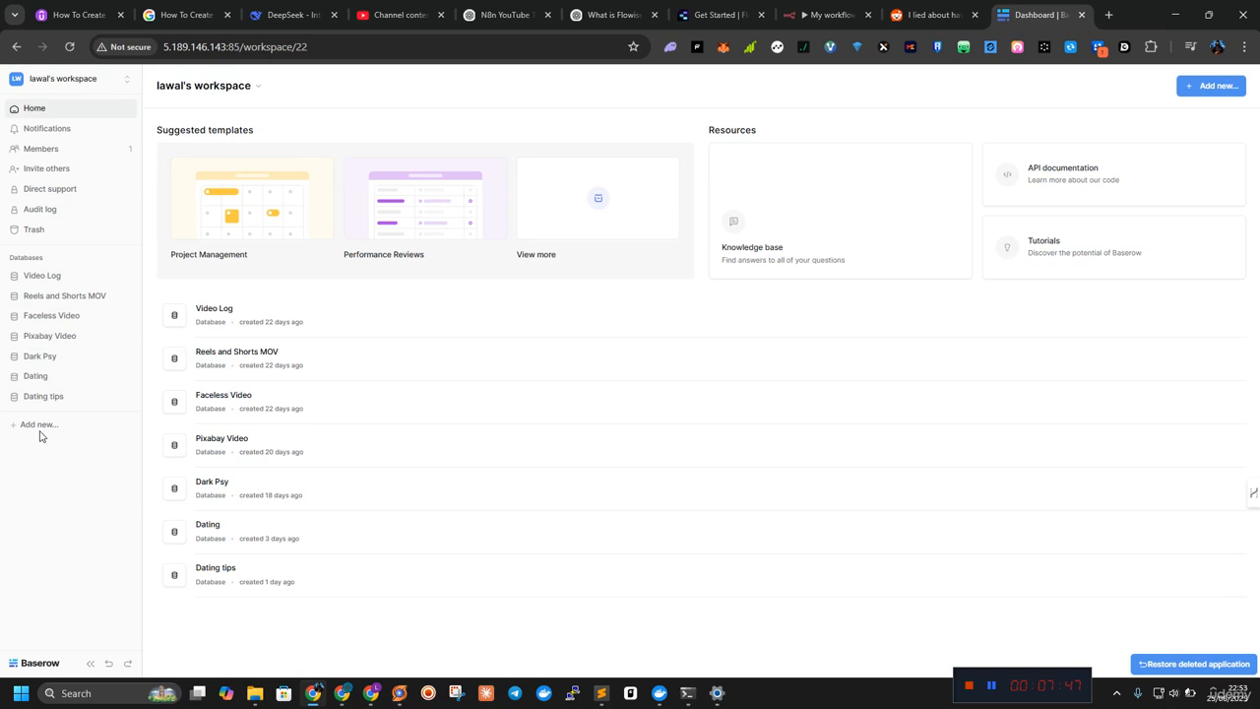
Step: Create a database from scratch named "Reddit" and rename its default table to "Scripting"
{"action": "left_click", "coordinate": [40, 425]}
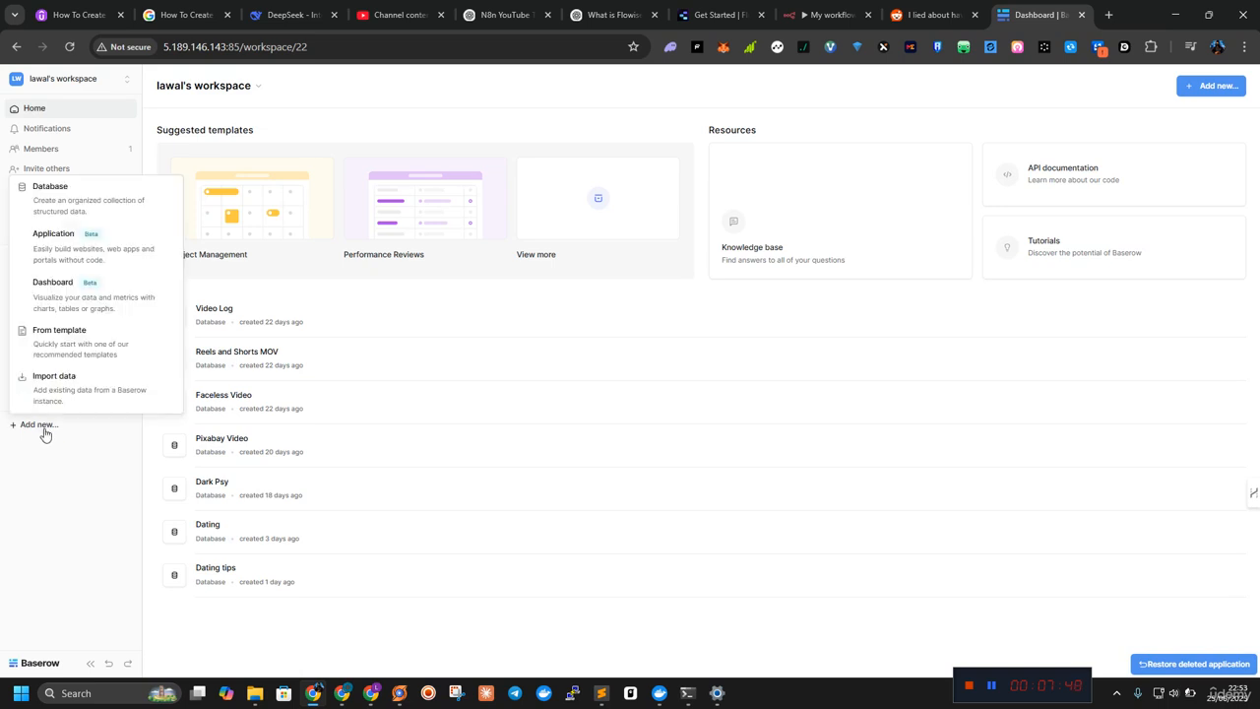
{"action": "left_click", "coordinate": [87, 213]}
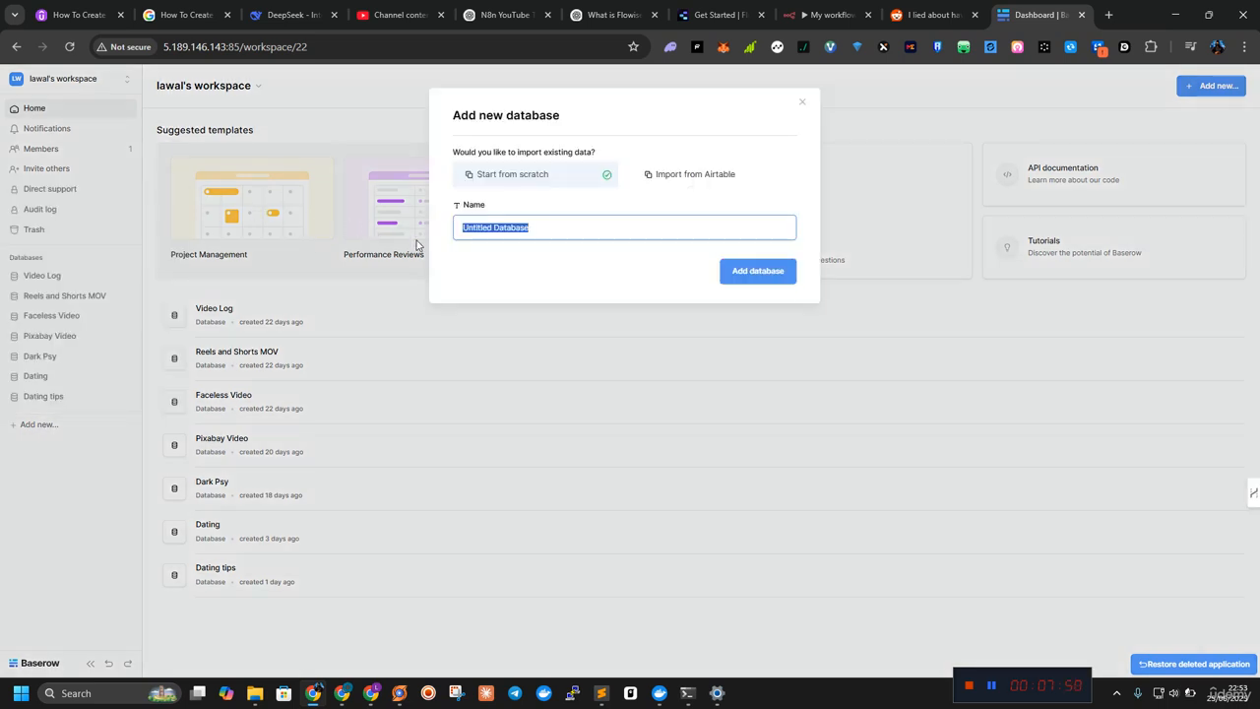
{"action": "type", "text": "Reddit"}
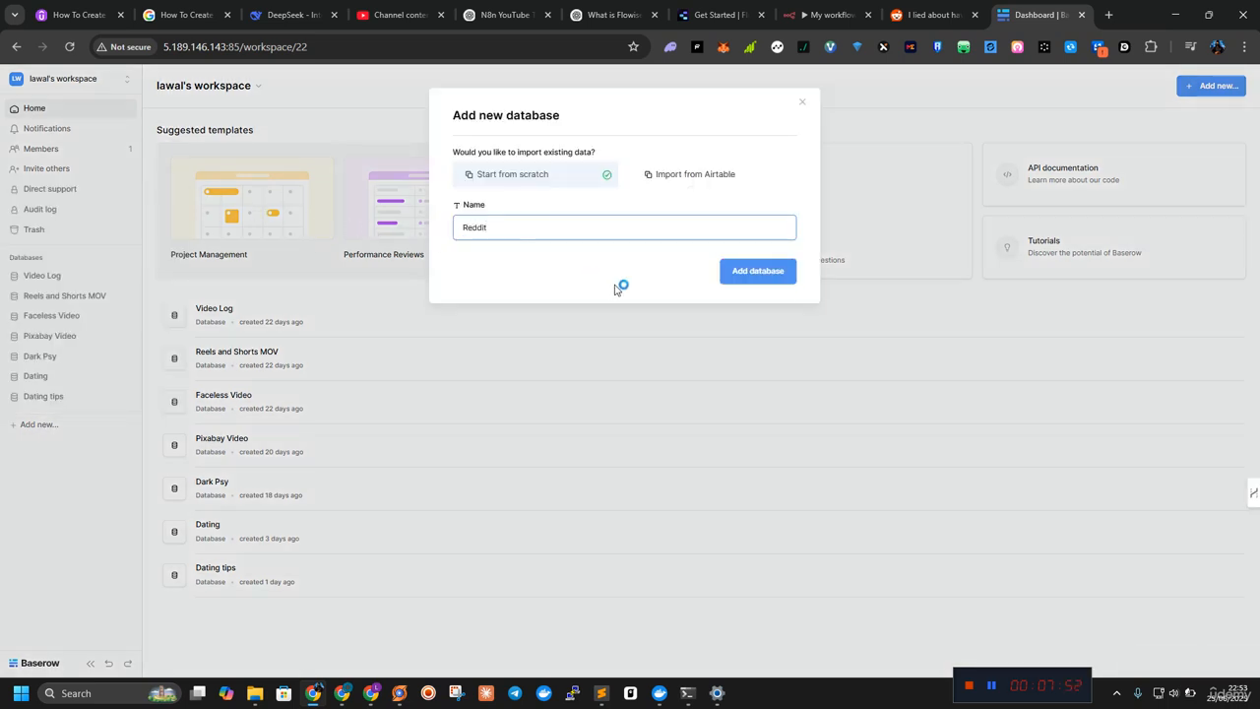
{"action": "left_click", "coordinate": [755, 275]}
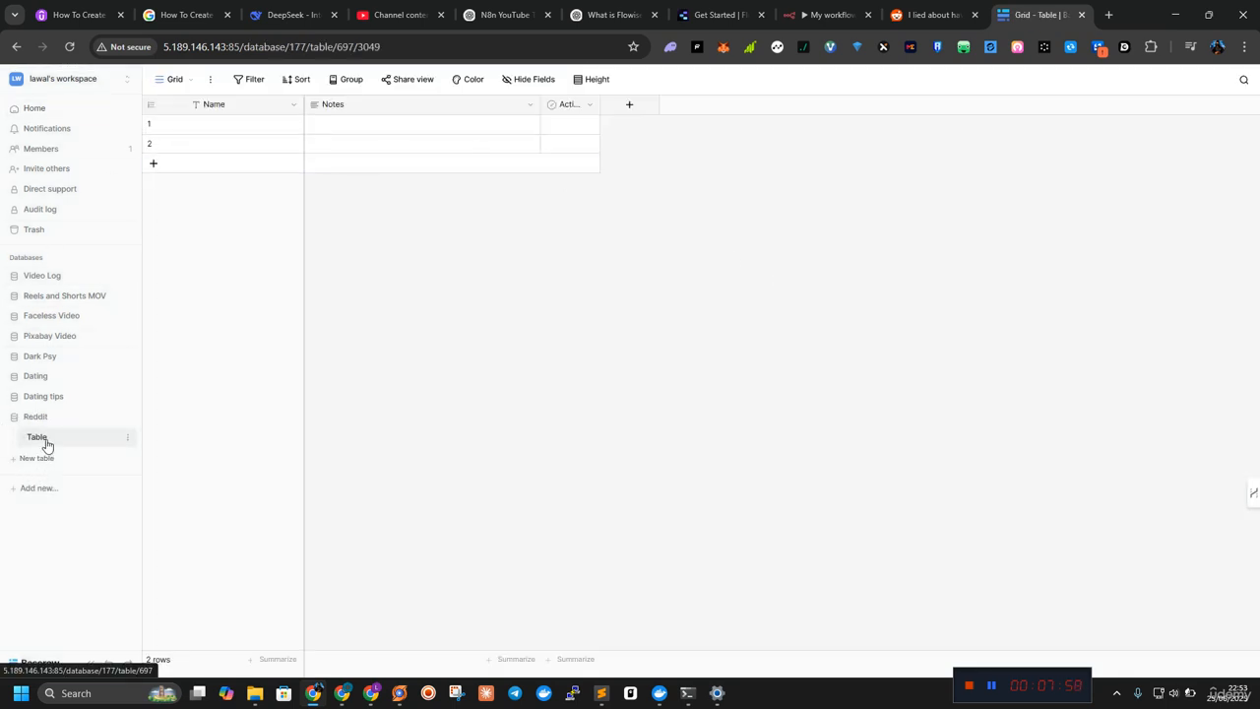
{"action": "left_click", "coordinate": [127, 437]}
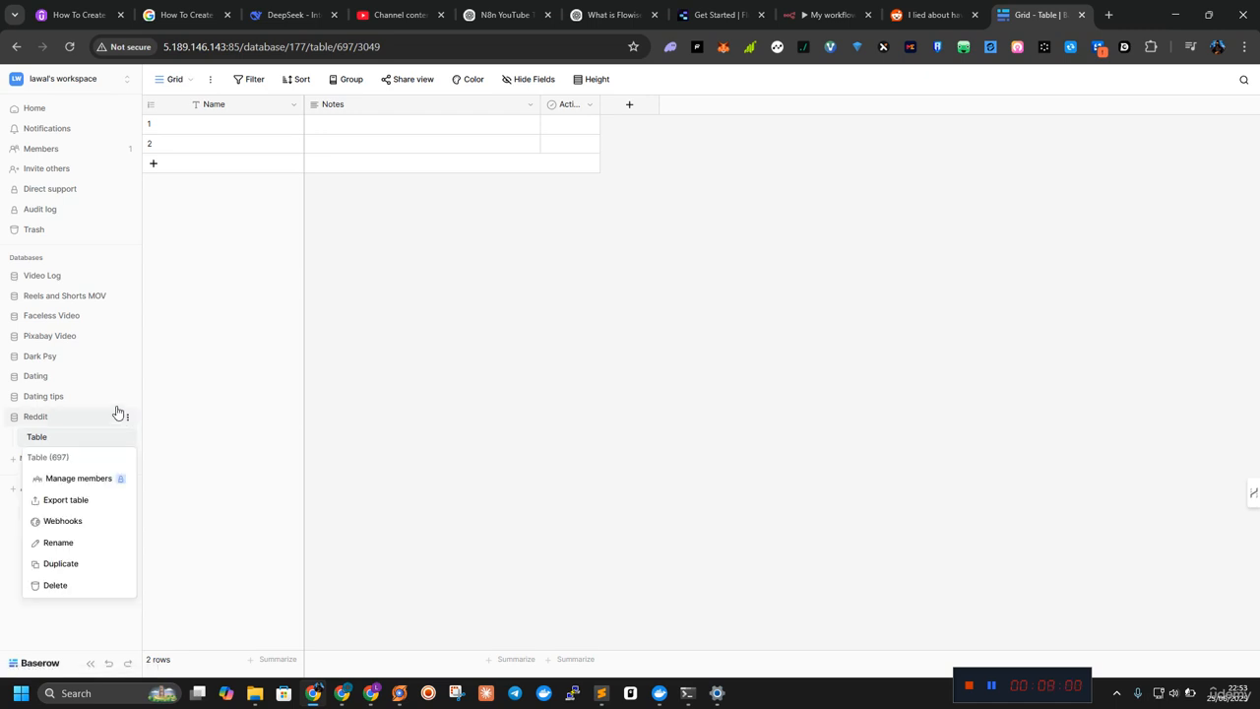
{"action": "left_click", "coordinate": [68, 547]}
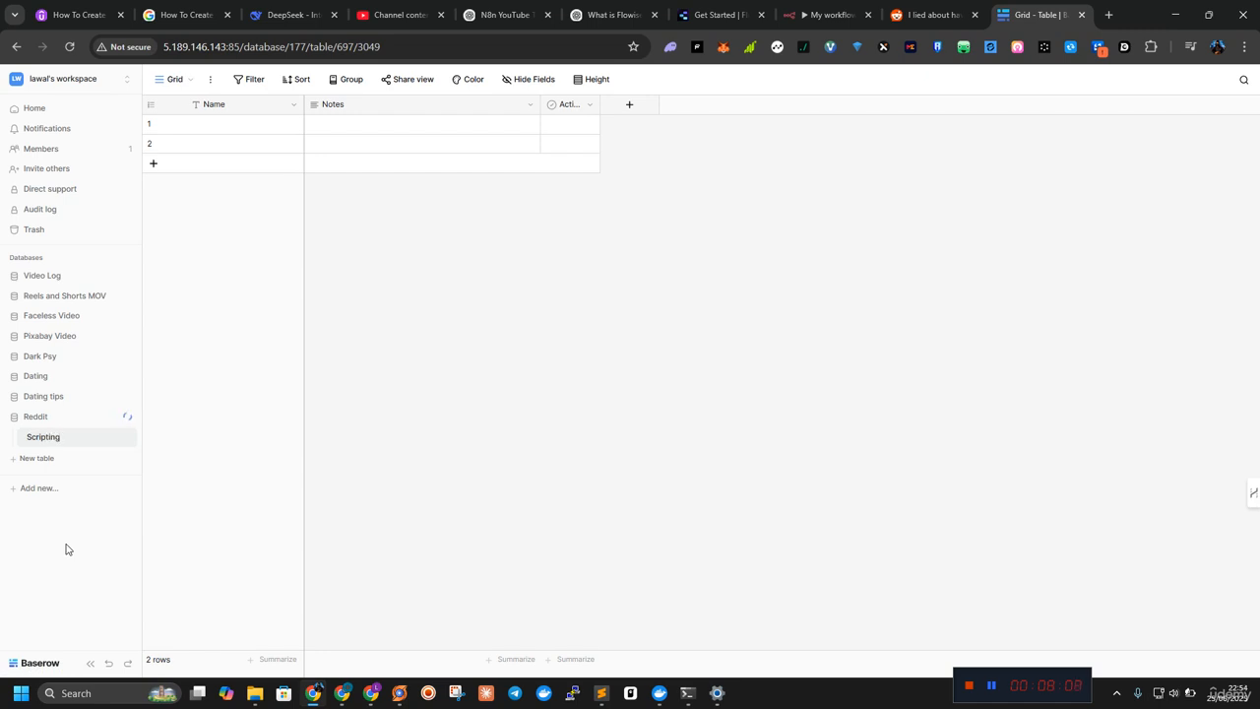
Step: Edit the Scripting table's Name field, renaming it "Row Id" and changing its type to Formula
{"action": "left_click", "coordinate": [292, 105]}
{"action": "left_click", "coordinate": [246, 146]}
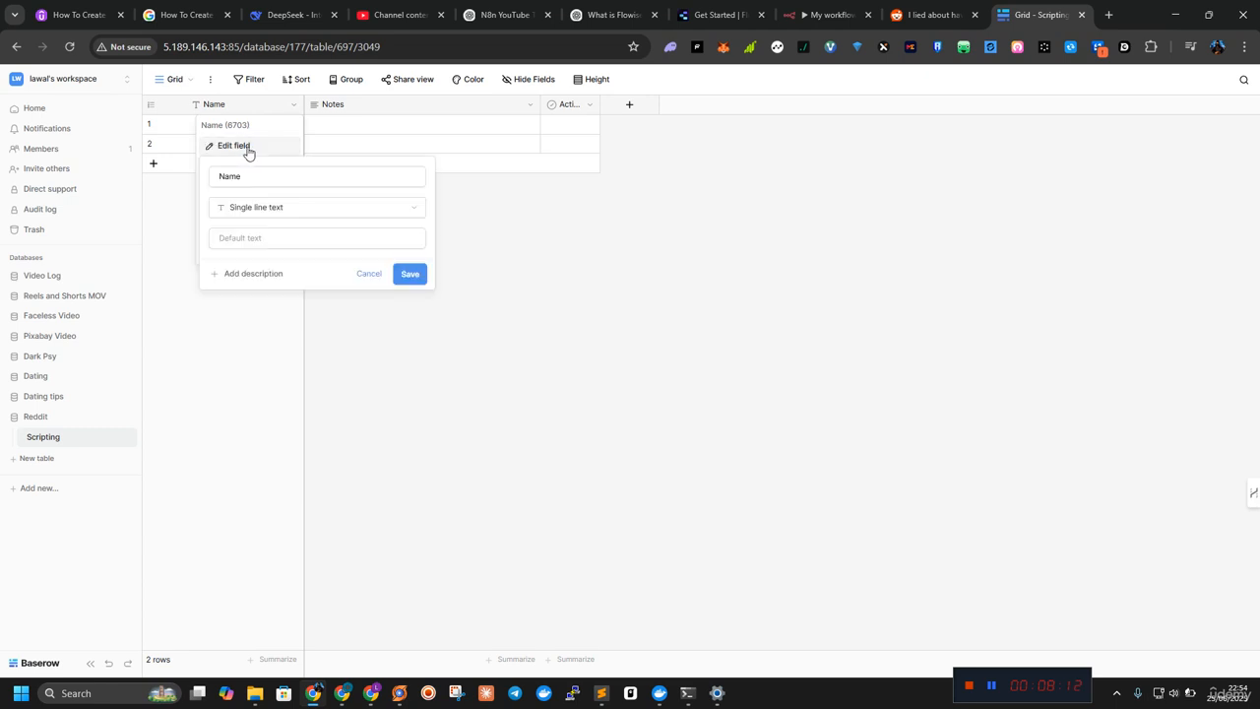
{"action": "double_click", "coordinate": [313, 174]}
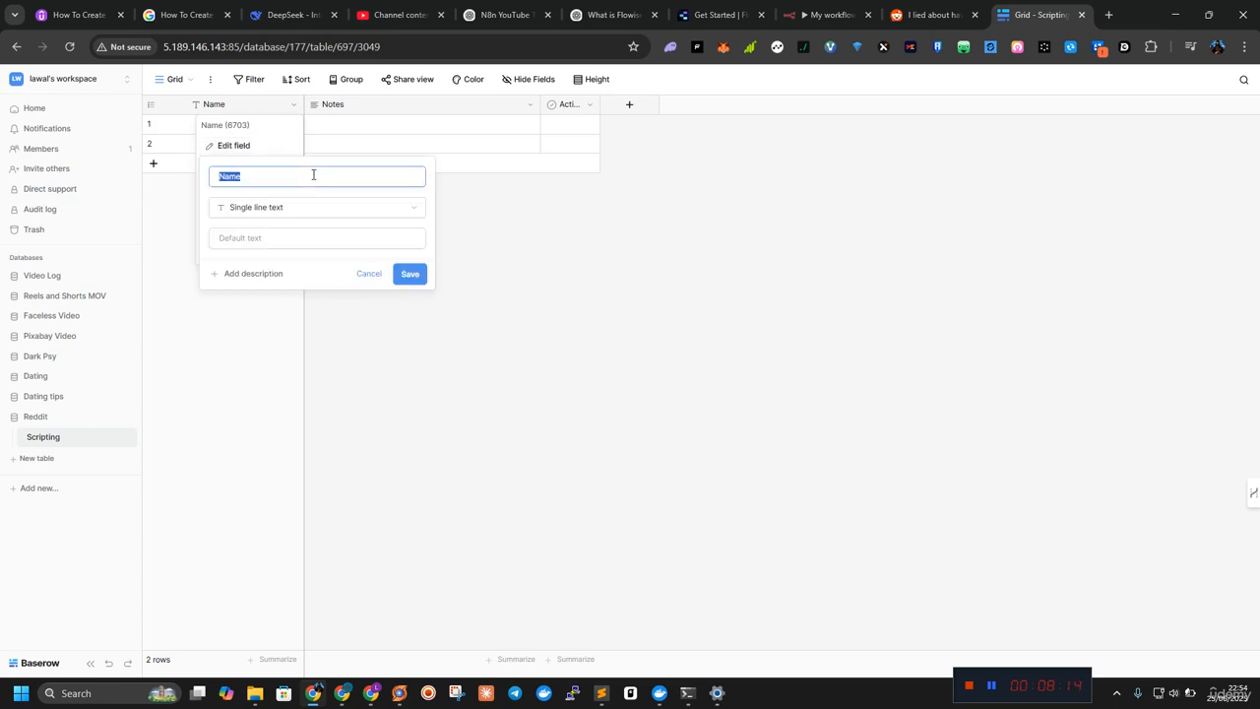
{"action": "type", "text": "Row Id"}
{"action": "left_click", "coordinate": [308, 211]}
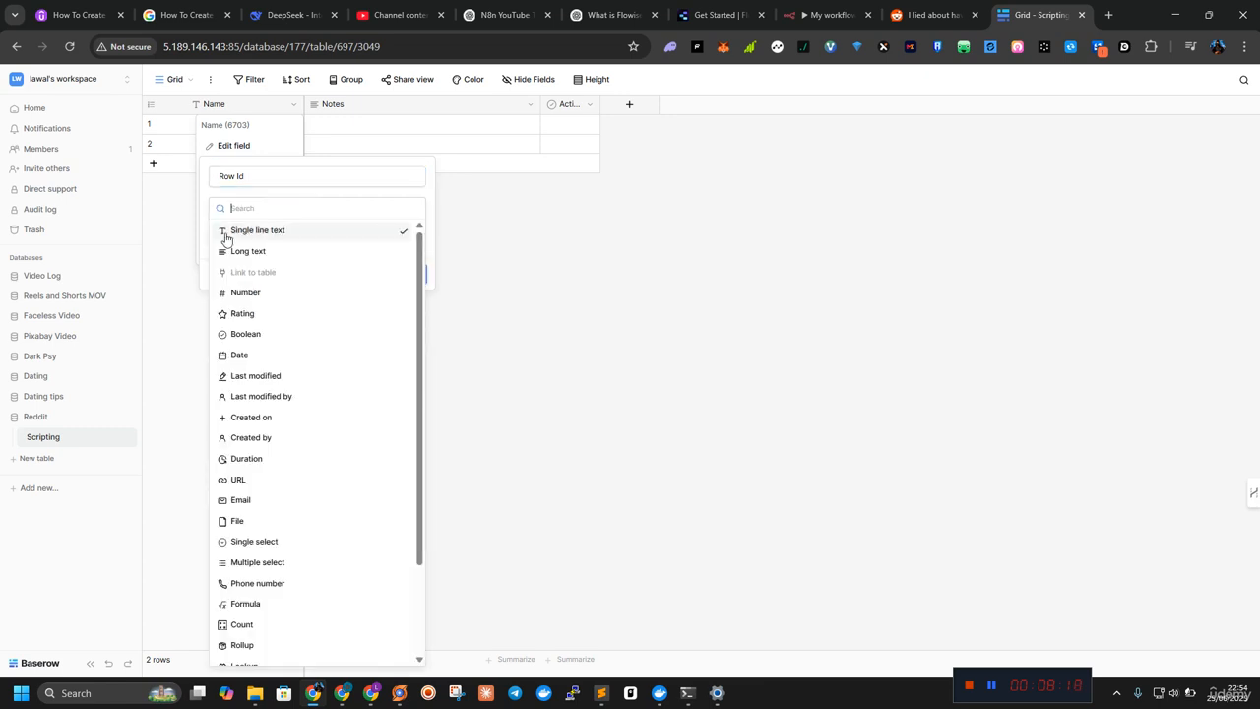
{"action": "scroll", "coordinate": [271, 506], "scroll_direction": "down", "scroll_amount": 2}
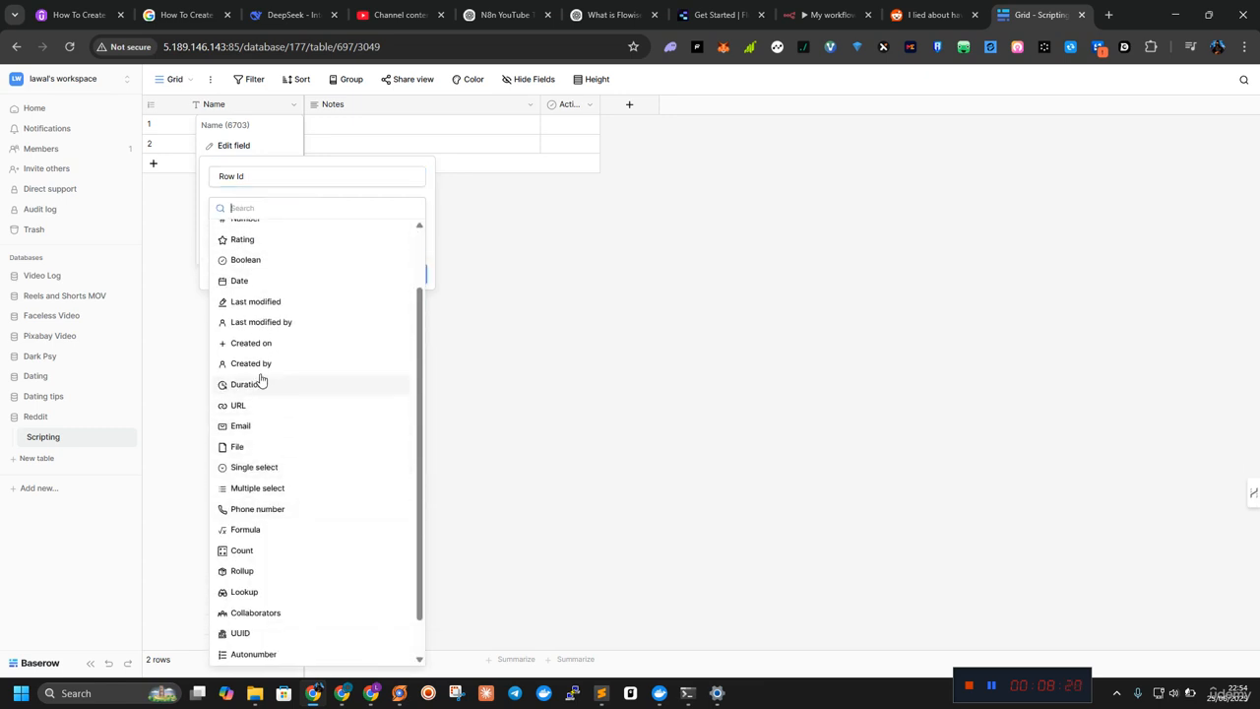
{"action": "scroll", "coordinate": [259, 357], "scroll_direction": "up", "scroll_amount": 2}
{"action": "scroll", "coordinate": [258, 394], "scroll_direction": "down", "scroll_amount": 3}
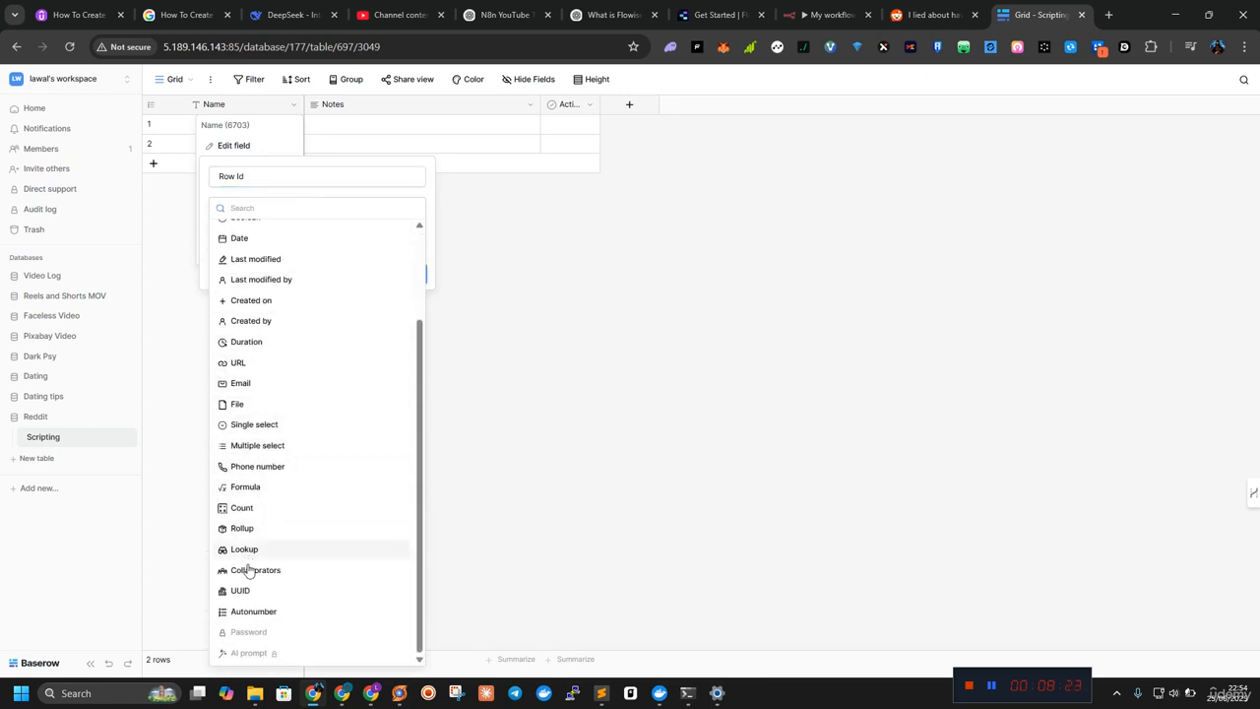
{"action": "left_click", "coordinate": [270, 488]}
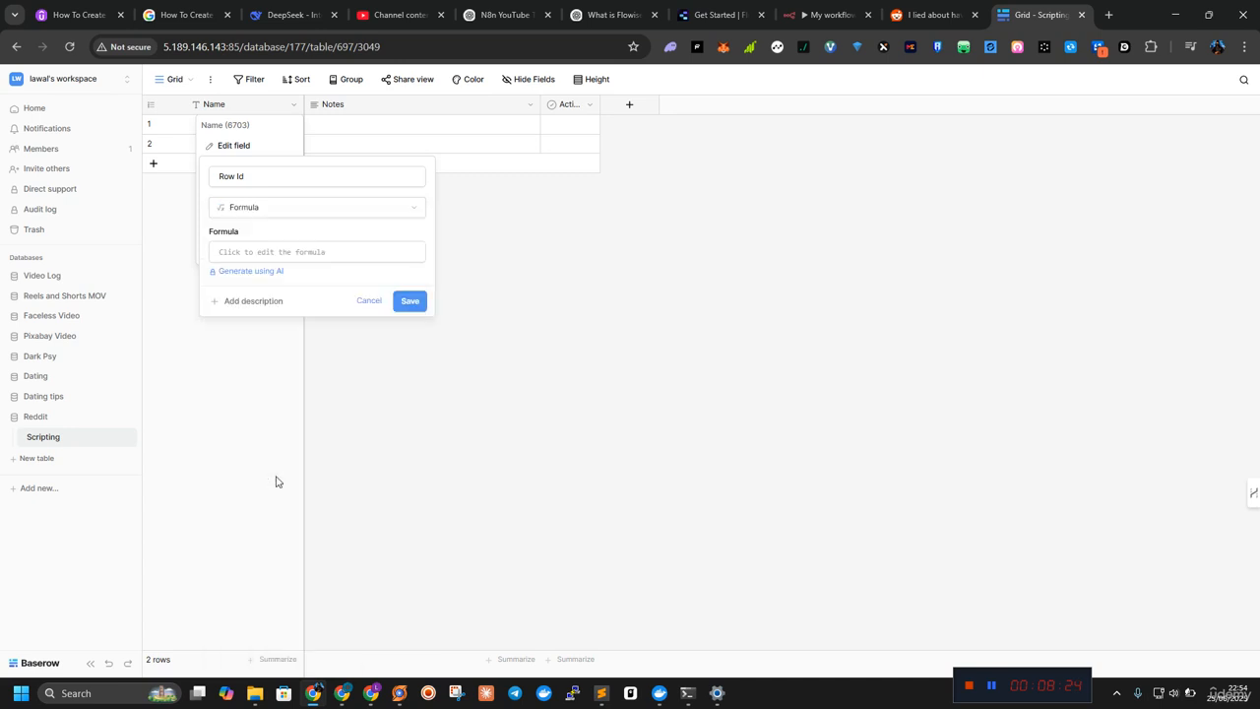
Step: Set the Row Id field's formula to row_id() and save the field
{"action": "left_click", "coordinate": [271, 253]}
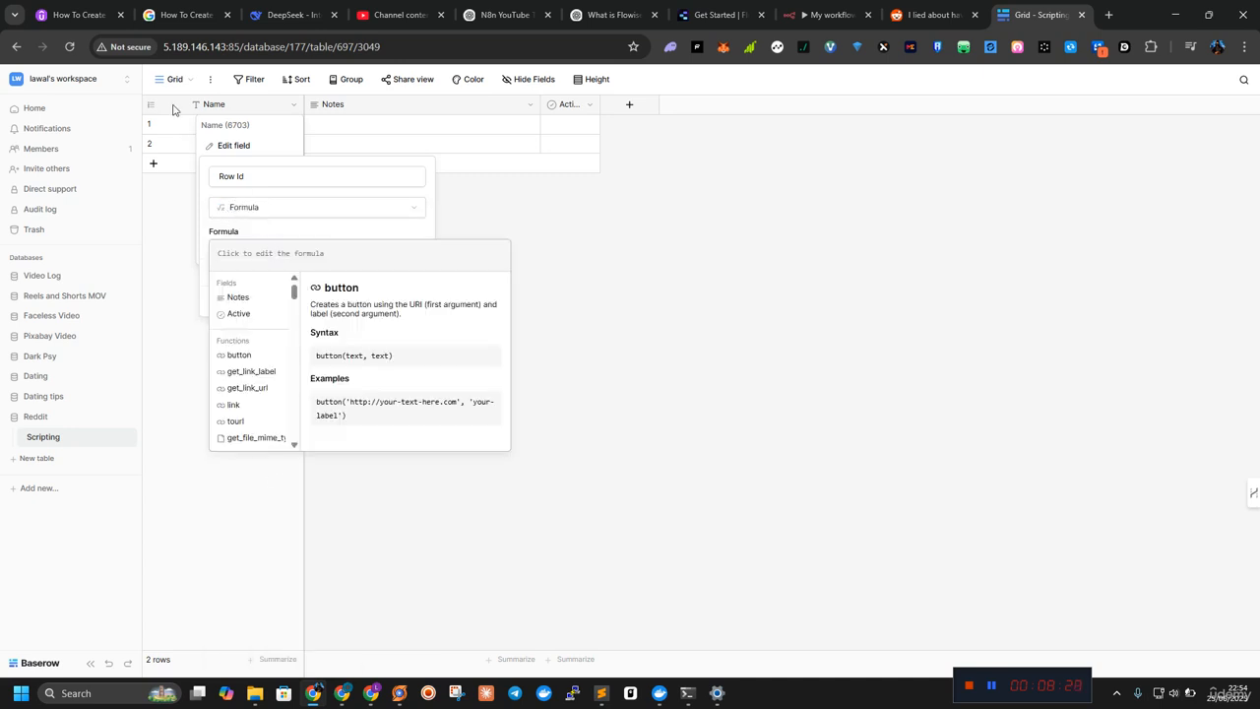
{"action": "type", "text": "row"}
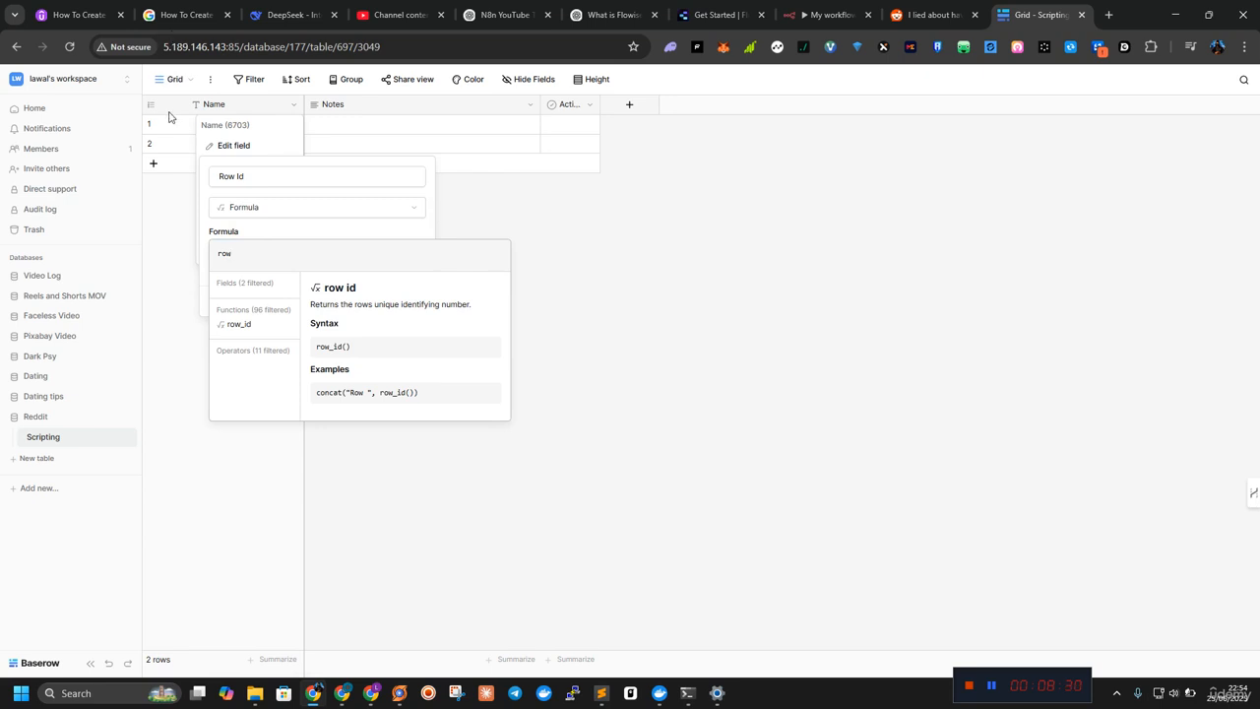
{"action": "left_click", "coordinate": [244, 329]}
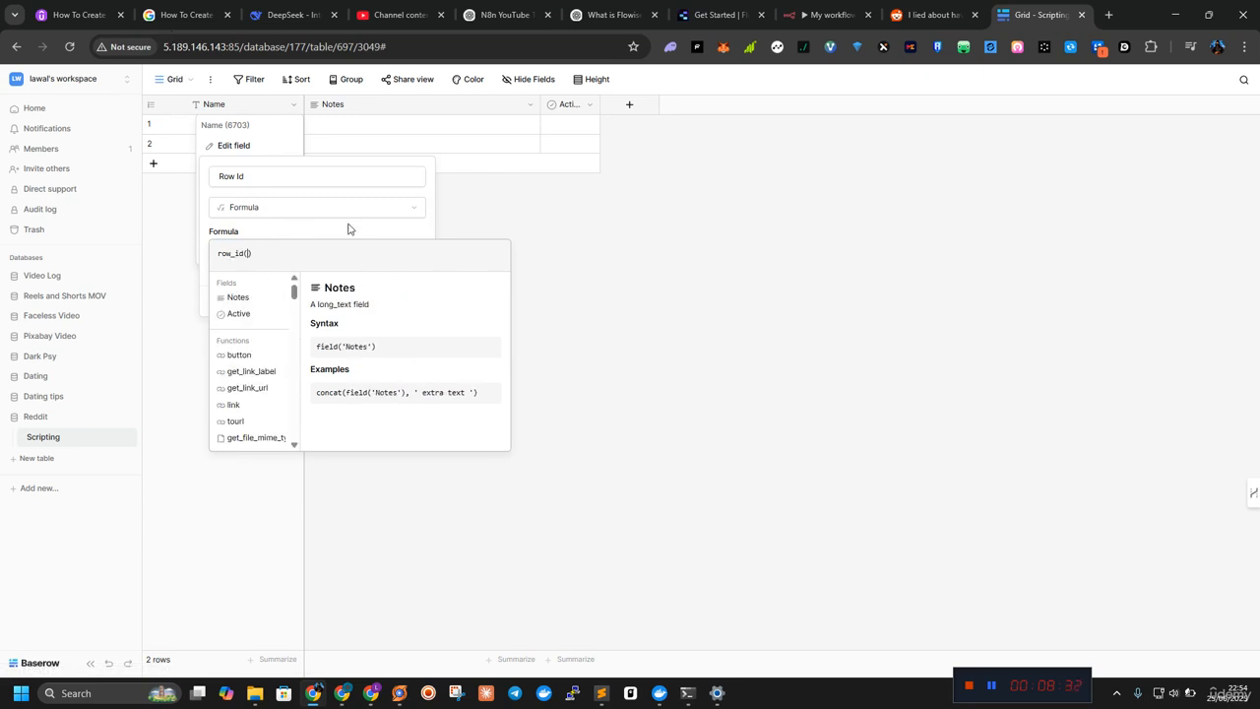
{"action": "left_click", "coordinate": [347, 228]}
{"action": "left_click", "coordinate": [410, 316]}
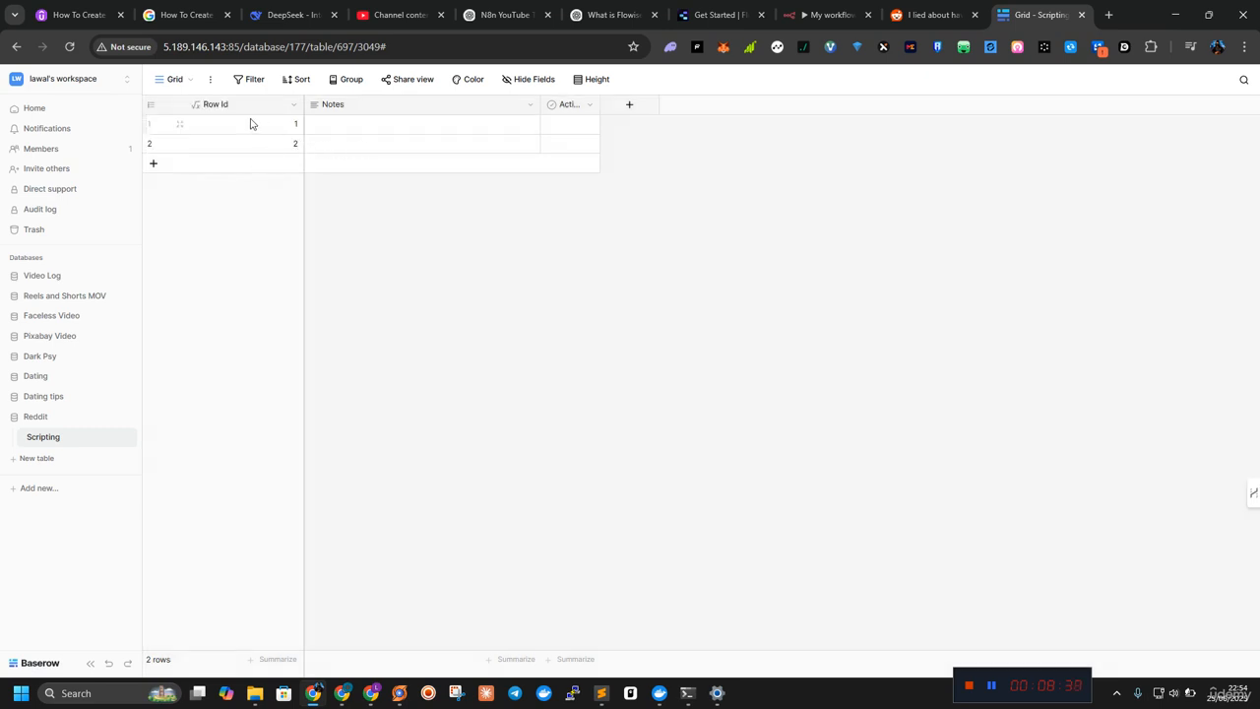
{"action": "left_click", "coordinate": [530, 105]}
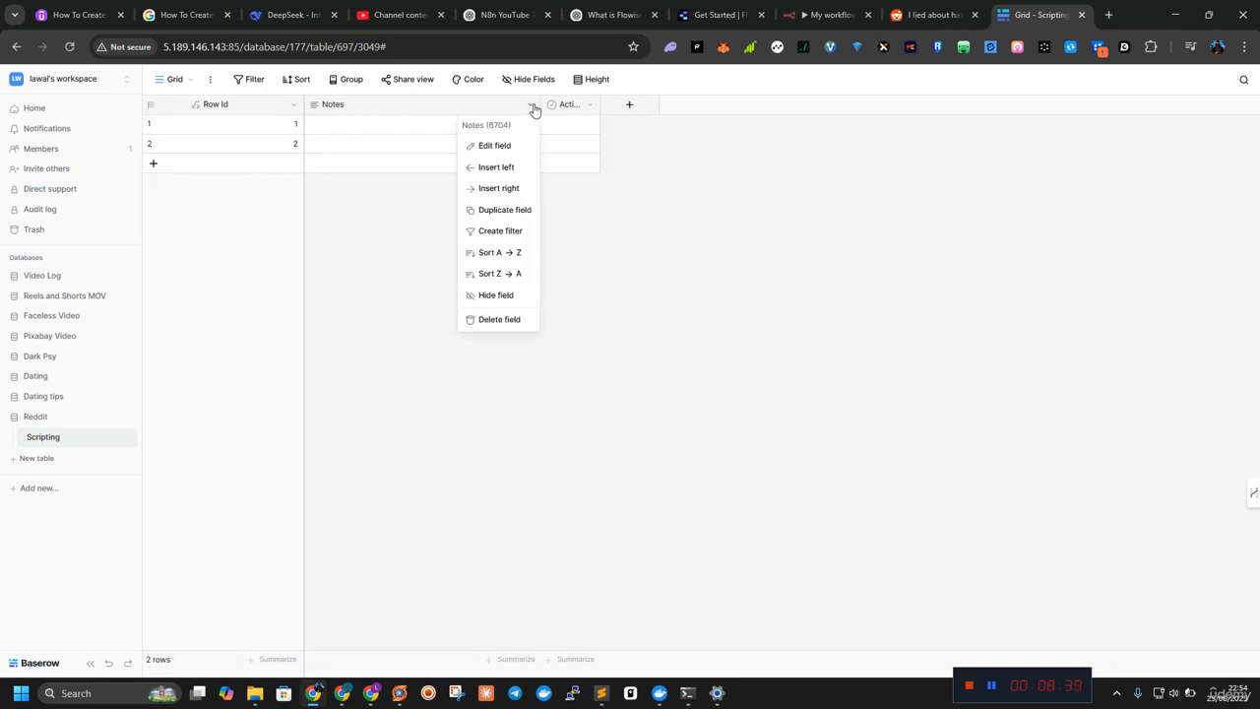
{"action": "left_click", "coordinate": [494, 146]}
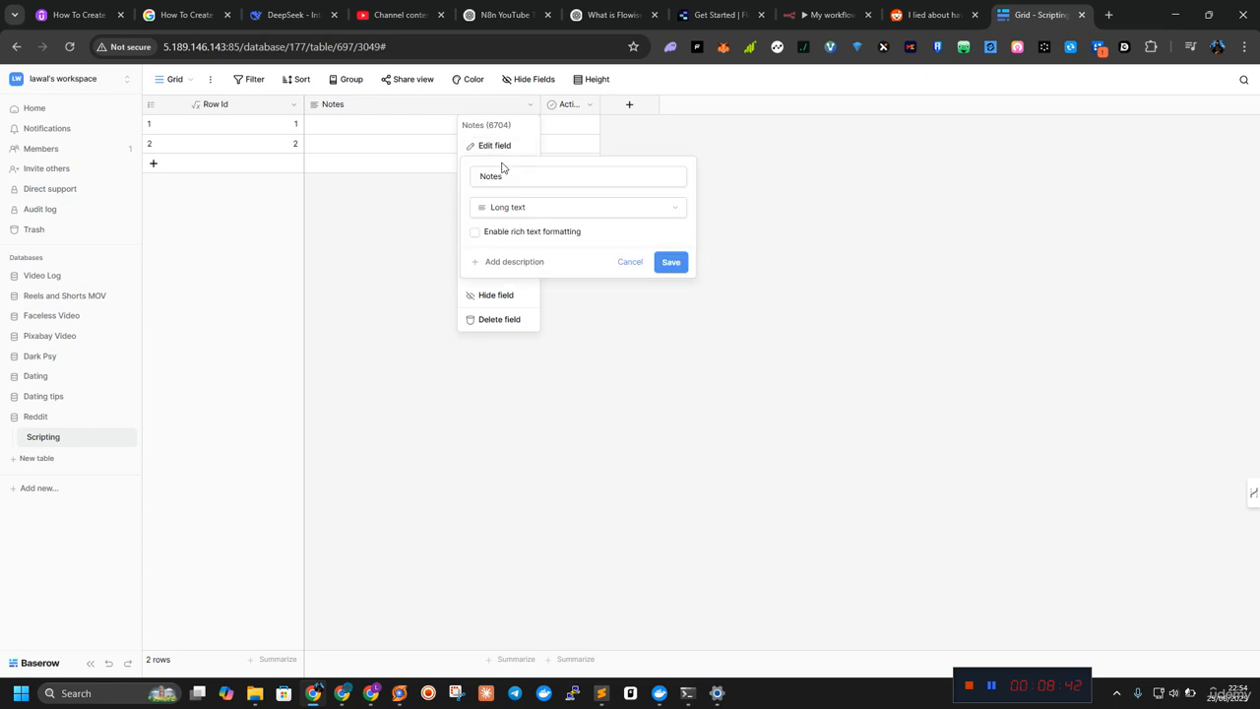
{"action": "double_click", "coordinate": [510, 180]}
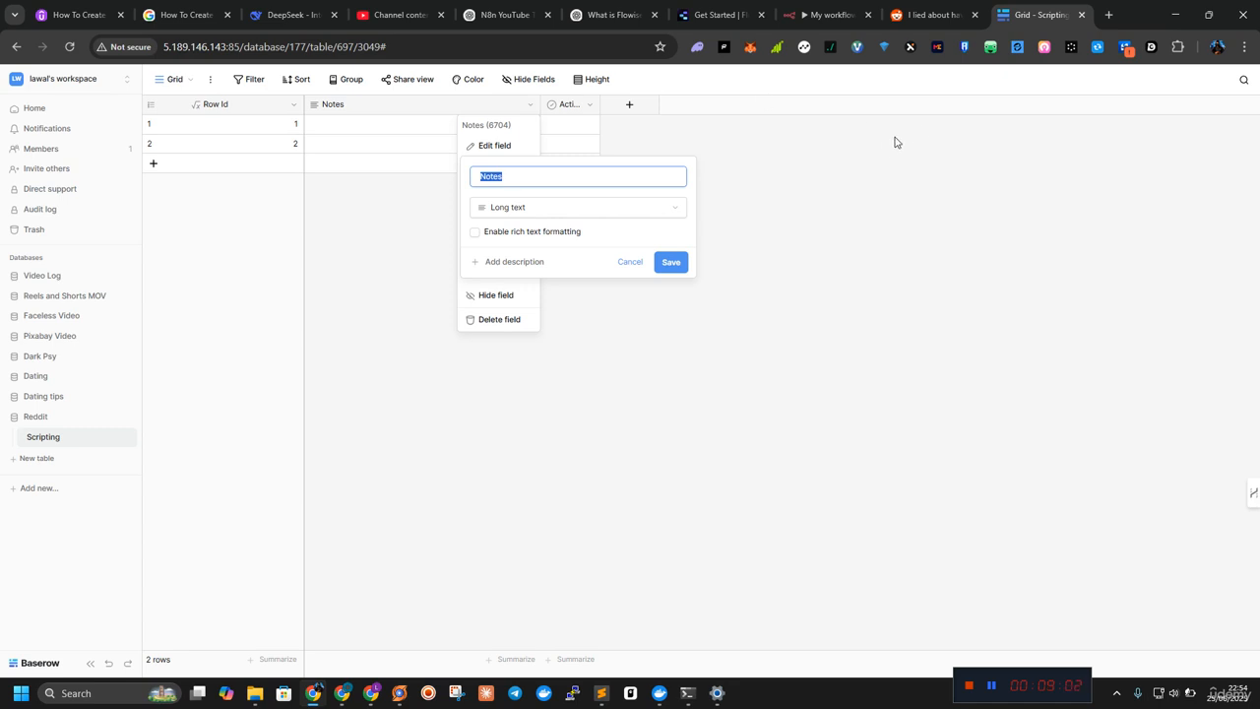
{"action": "left_click", "coordinate": [802, 159]}
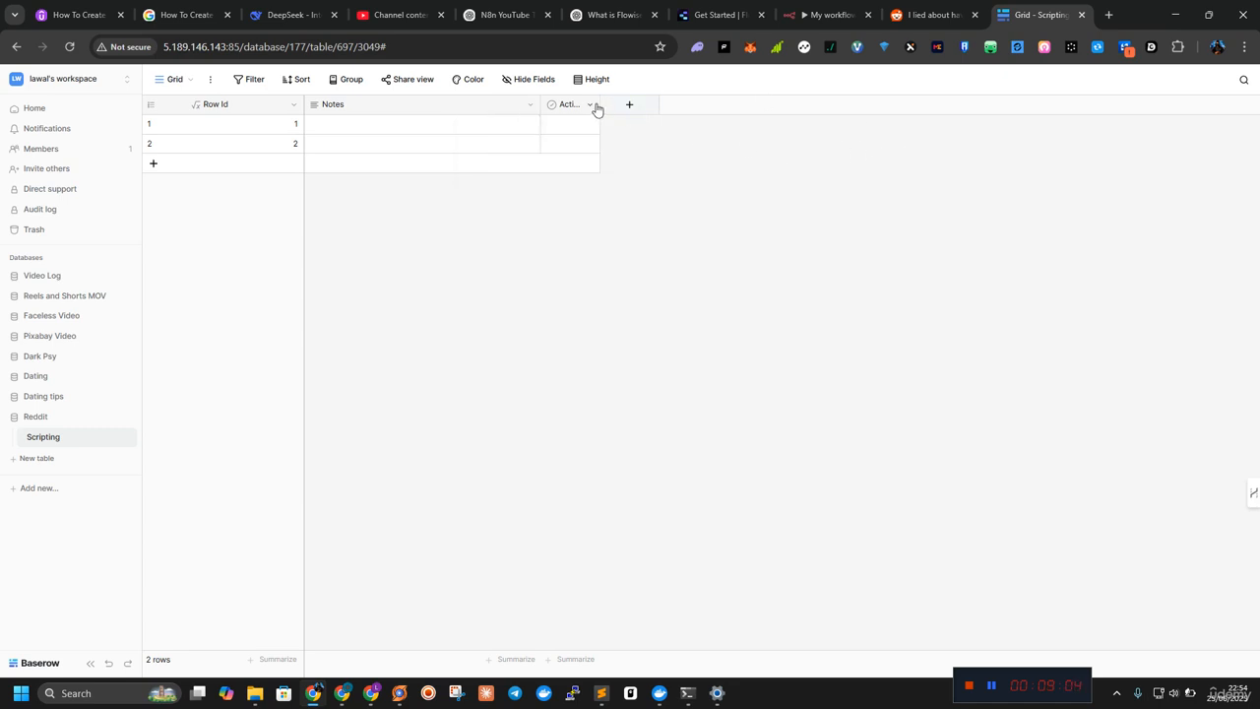
Step: Widen the Active column and rename the Notes field to "Script", keeping it as long text
{"action": "left_click_drag", "start_coordinate": [600, 104], "coordinate": [701, 105]}
{"action": "left_click", "coordinate": [694, 106]}
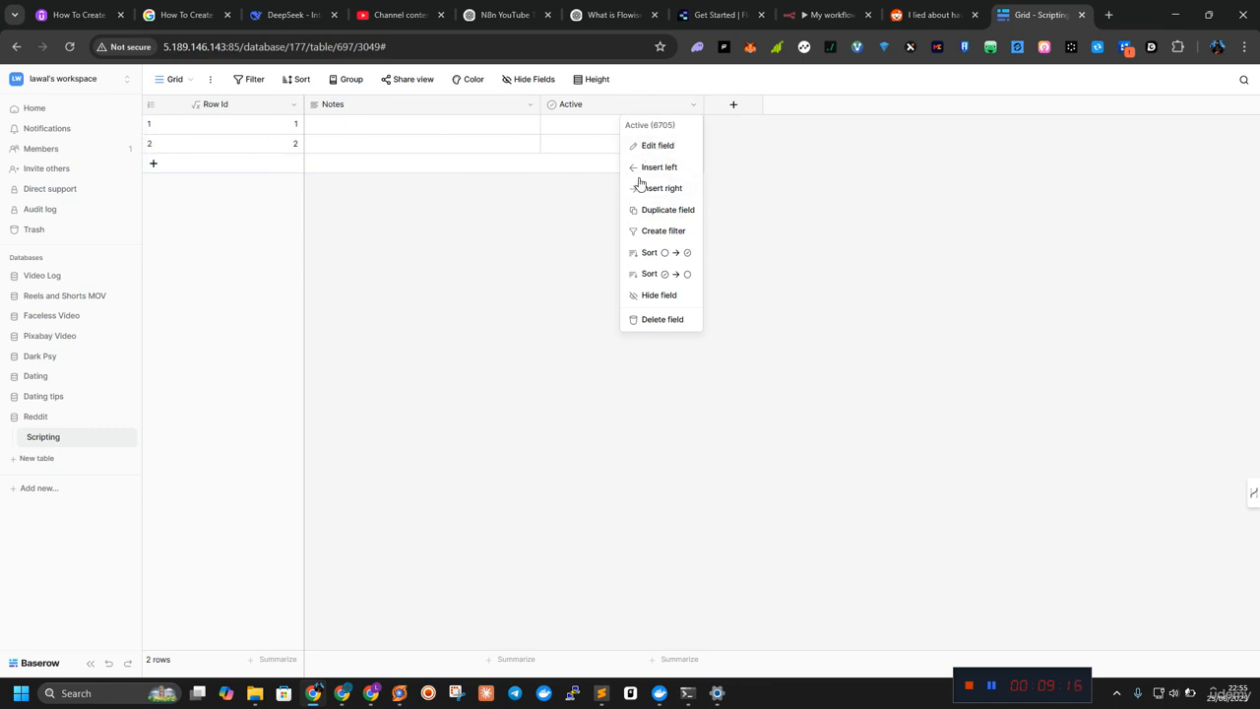
{"action": "left_click", "coordinate": [531, 104]}
{"action": "left_click", "coordinate": [501, 145]}
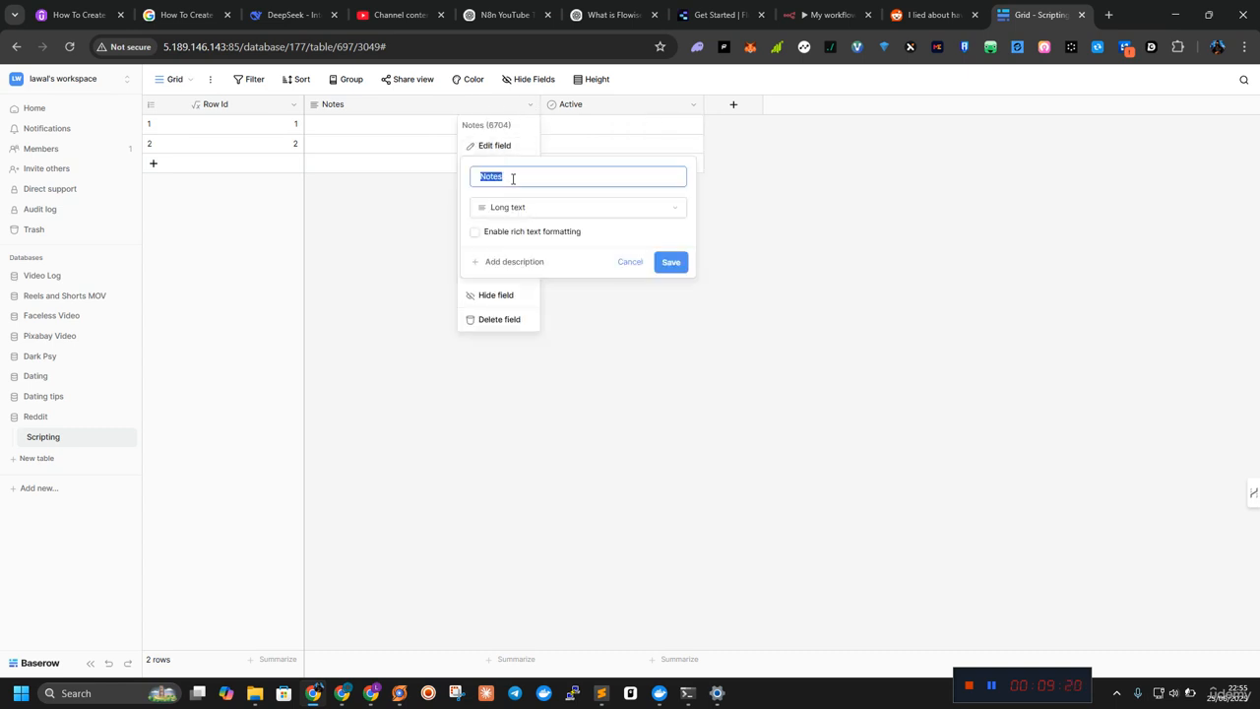
{"action": "type", "text": "Script"}
{"action": "left_click", "coordinate": [675, 264]}
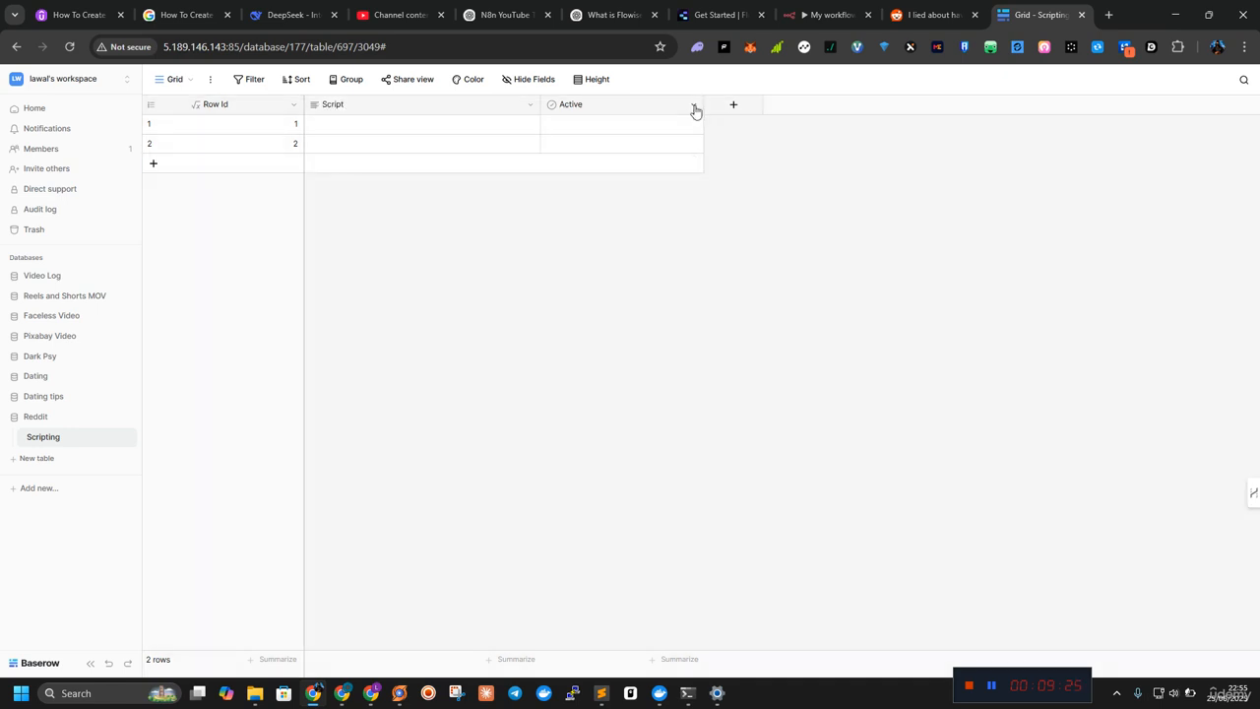
Step: Edit the Scripting table's Active field and rename it "tts url"
{"action": "left_click", "coordinate": [694, 105]}
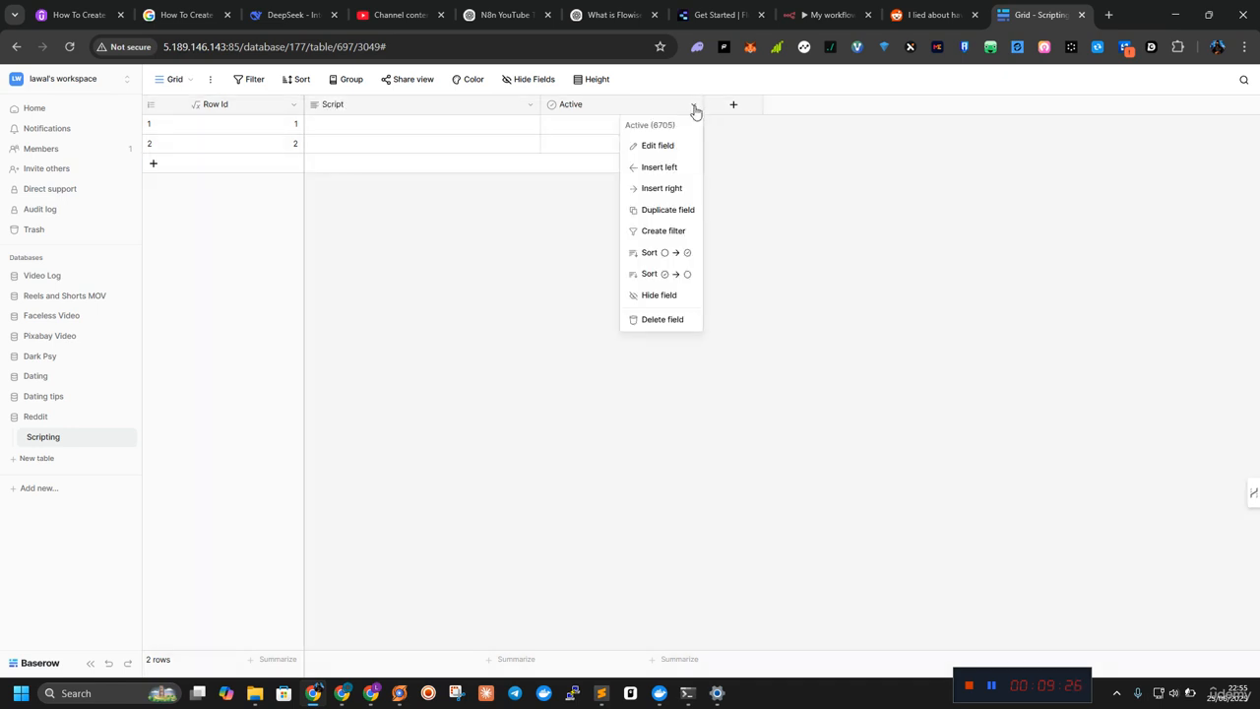
{"action": "left_click", "coordinate": [660, 146]}
{"action": "double_click", "coordinate": [679, 178]}
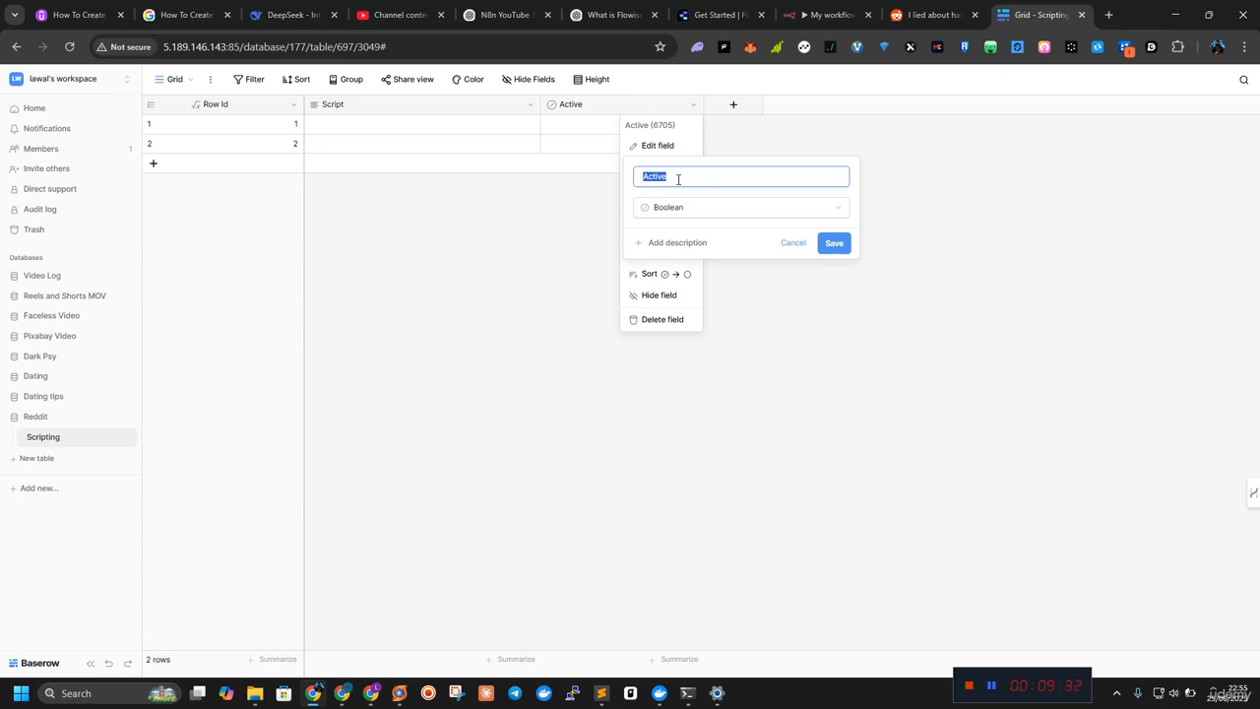
{"action": "type", "text": "T"}
{"action": "key", "text": "BackSpace"}
{"action": "type", "text": "tts url"}
Step: Change the tts url field's type from Boolean to URL and save the field
{"action": "left_click", "coordinate": [680, 205]}
{"action": "scroll", "coordinate": [700, 591], "scroll_direction": "down", "scroll_amount": 1}
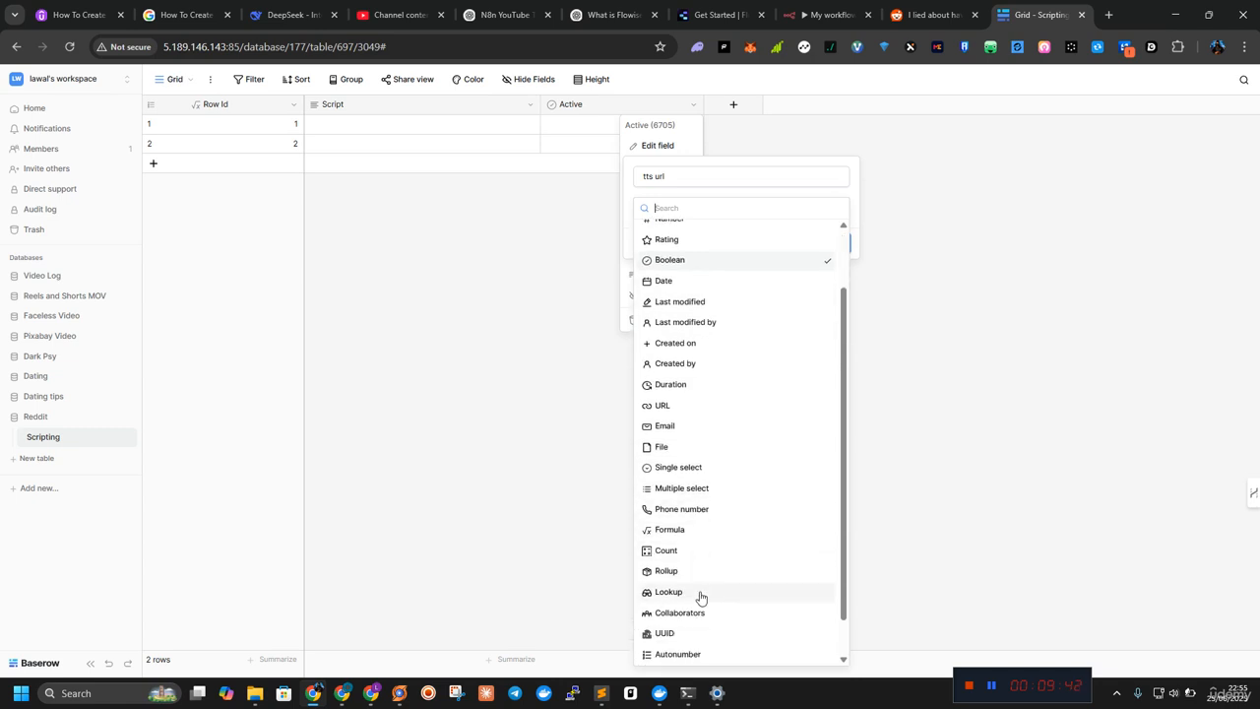
{"action": "scroll", "coordinate": [702, 571], "scroll_direction": "up", "scroll_amount": 1}
{"action": "scroll", "coordinate": [705, 517], "scroll_direction": "down", "scroll_amount": 2}
{"action": "scroll", "coordinate": [707, 424], "scroll_direction": "up", "scroll_amount": 2}
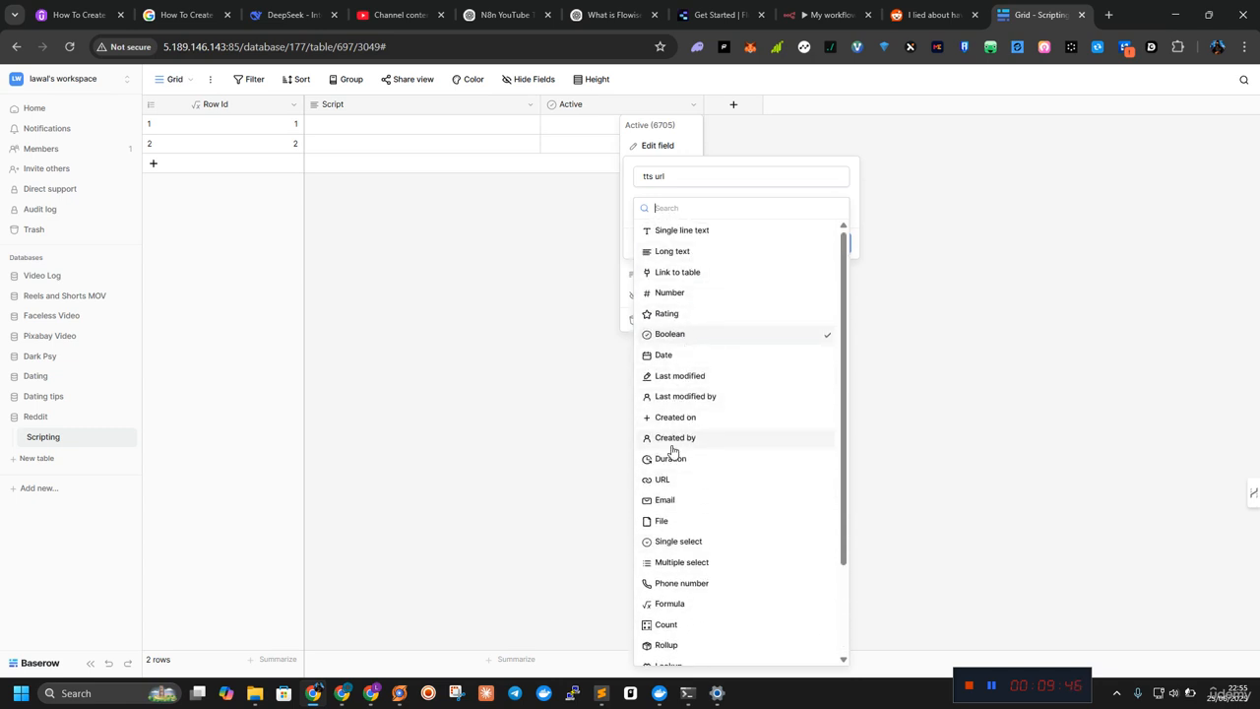
{"action": "left_click", "coordinate": [664, 479]}
{"action": "left_click", "coordinate": [836, 243]}
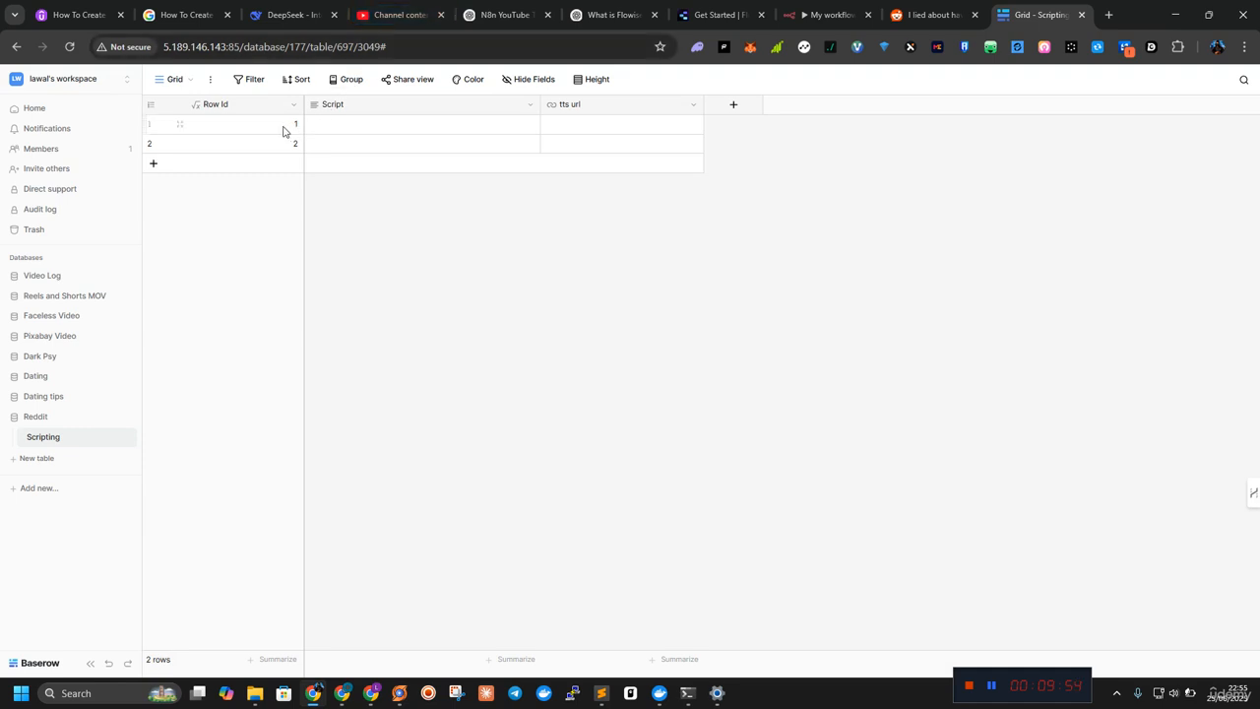
Step: Delete both empty rows from the Scripting table
{"action": "left_click_drag", "start_coordinate": [282, 126], "coordinate": [661, 149]}
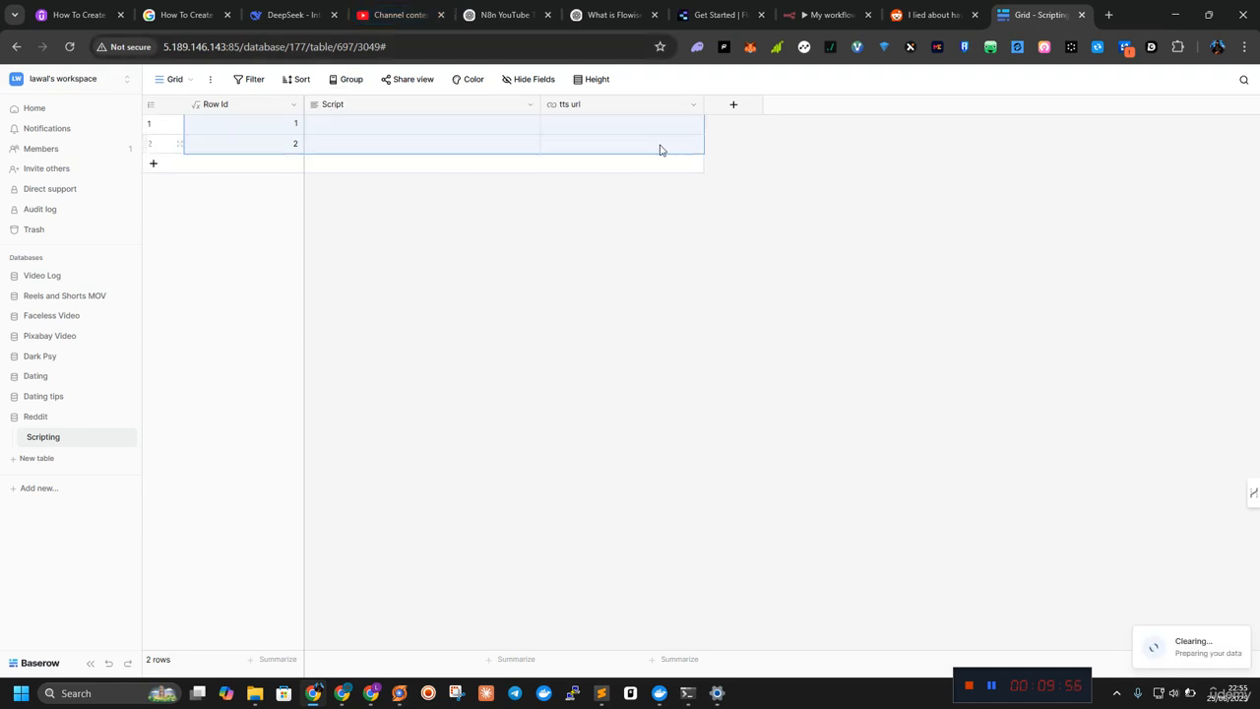
{"action": "right_click", "coordinate": [661, 150]}
{"action": "left_click", "coordinate": [708, 216]}
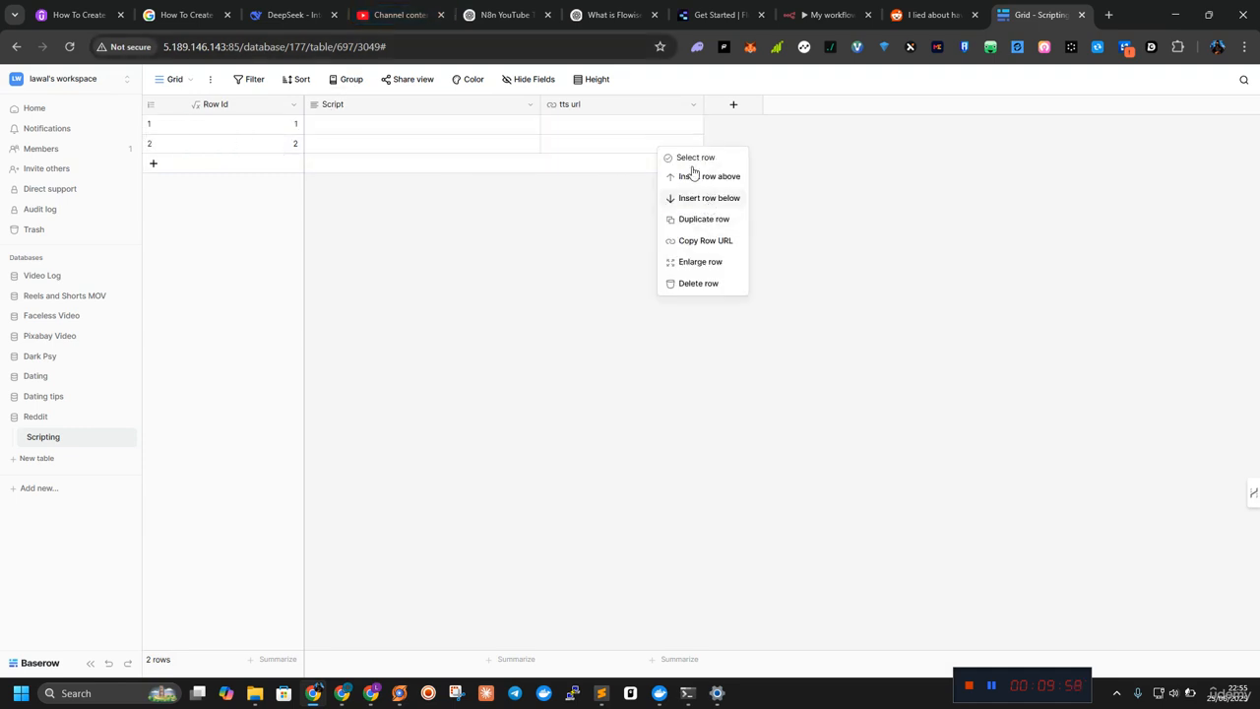
{"action": "left_click", "coordinate": [643, 130]}
{"action": "left_click_drag", "start_coordinate": [271, 136], "coordinate": [622, 127]}
{"action": "right_click", "coordinate": [622, 127]}
{"action": "left_click", "coordinate": [662, 182]}
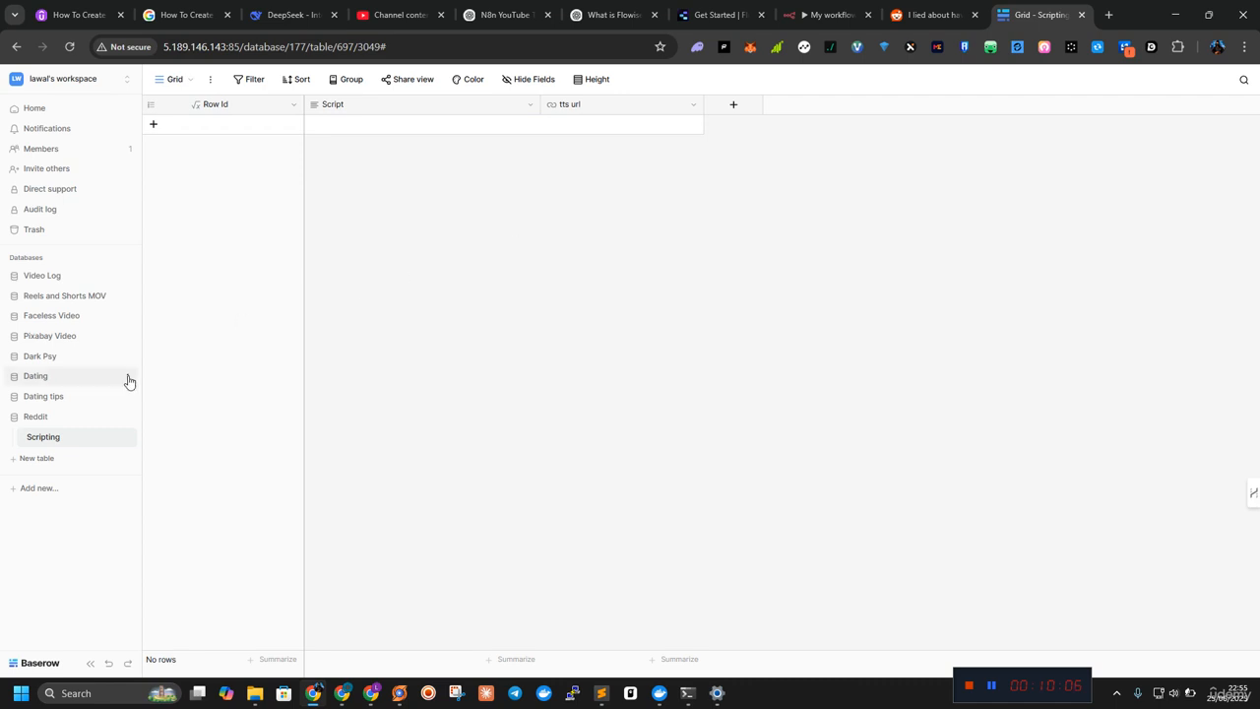
Step: Open the Reddit database's API documentation and copy the cURL request sample for uploading a file
{"action": "left_click", "coordinate": [125, 437]}
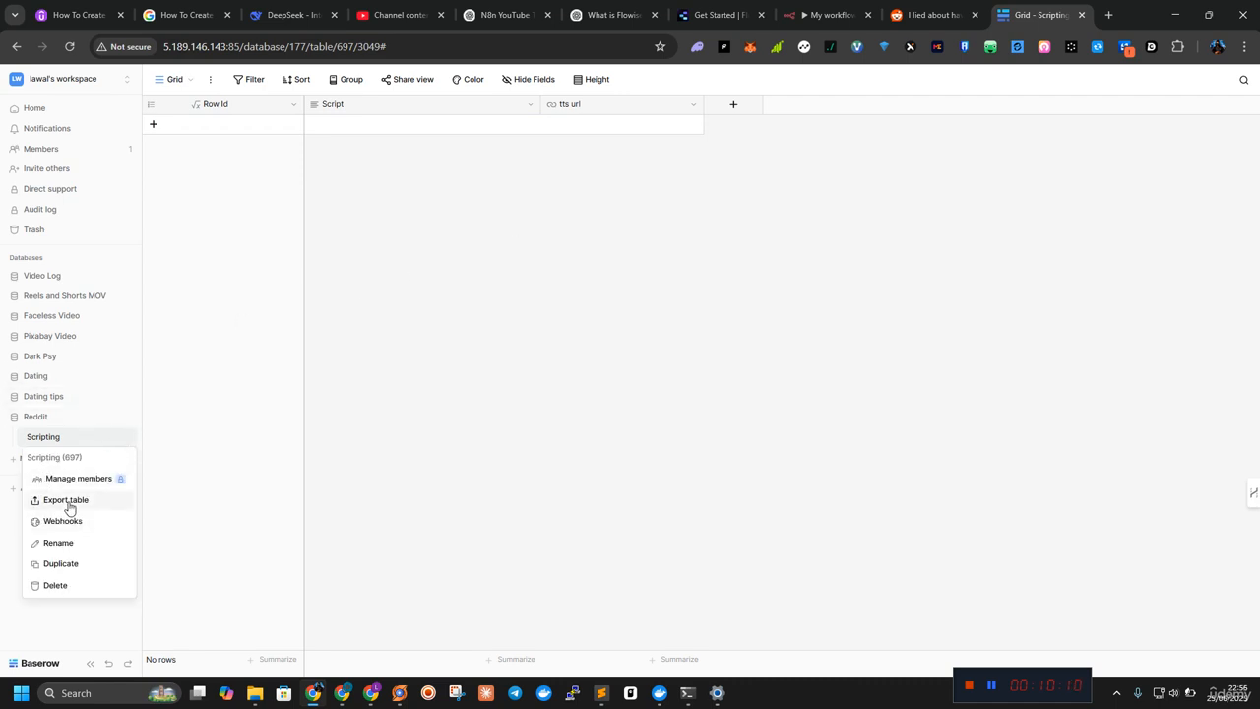
{"action": "left_click", "coordinate": [125, 419]}
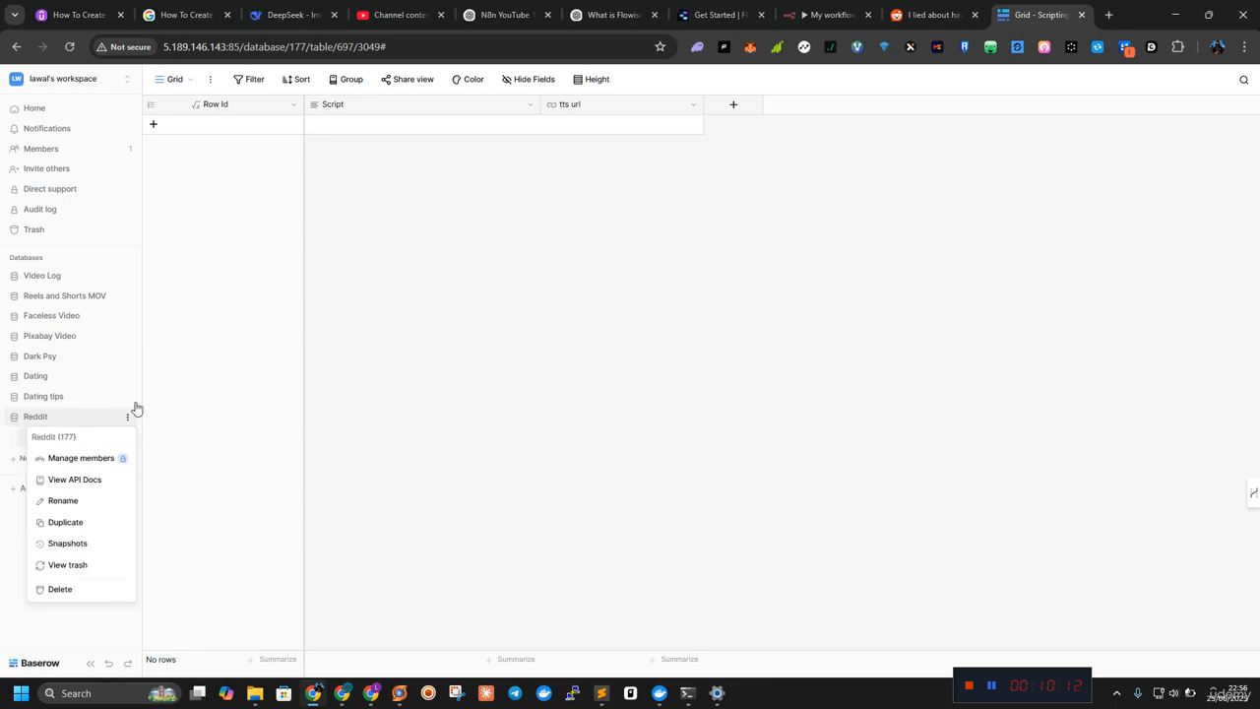
{"action": "left_click", "coordinate": [129, 479]}
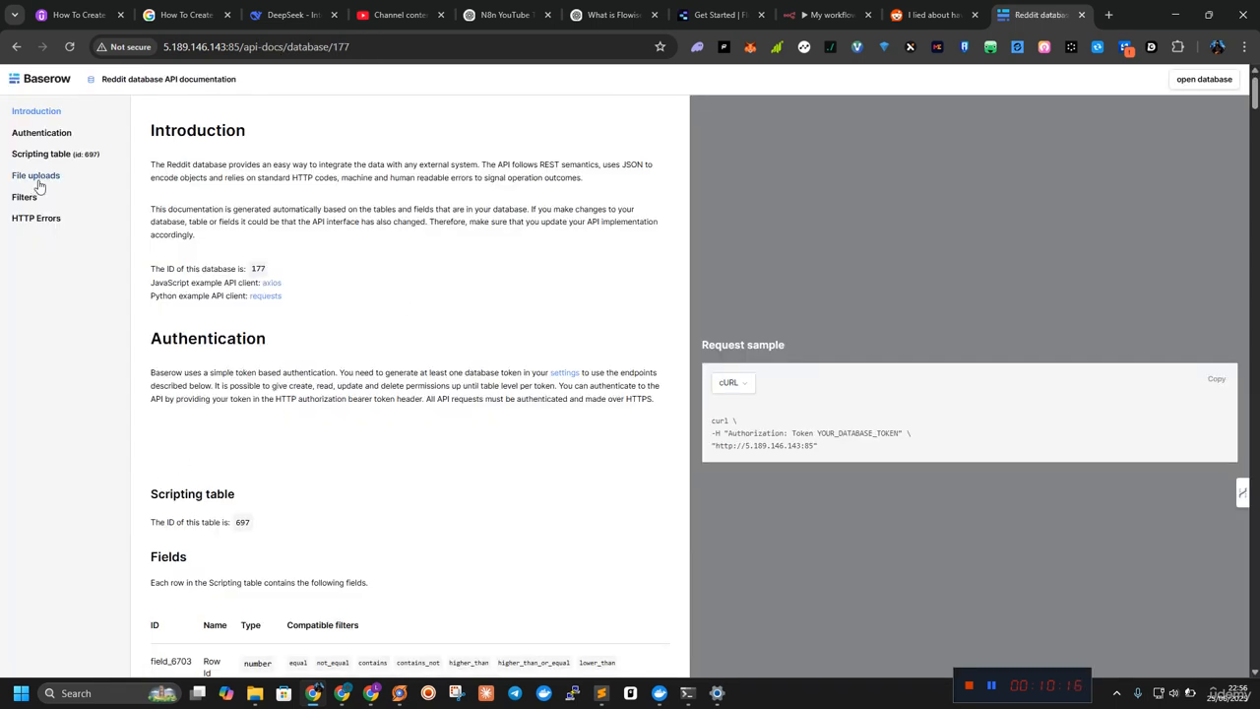
{"action": "left_click", "coordinate": [39, 177]}
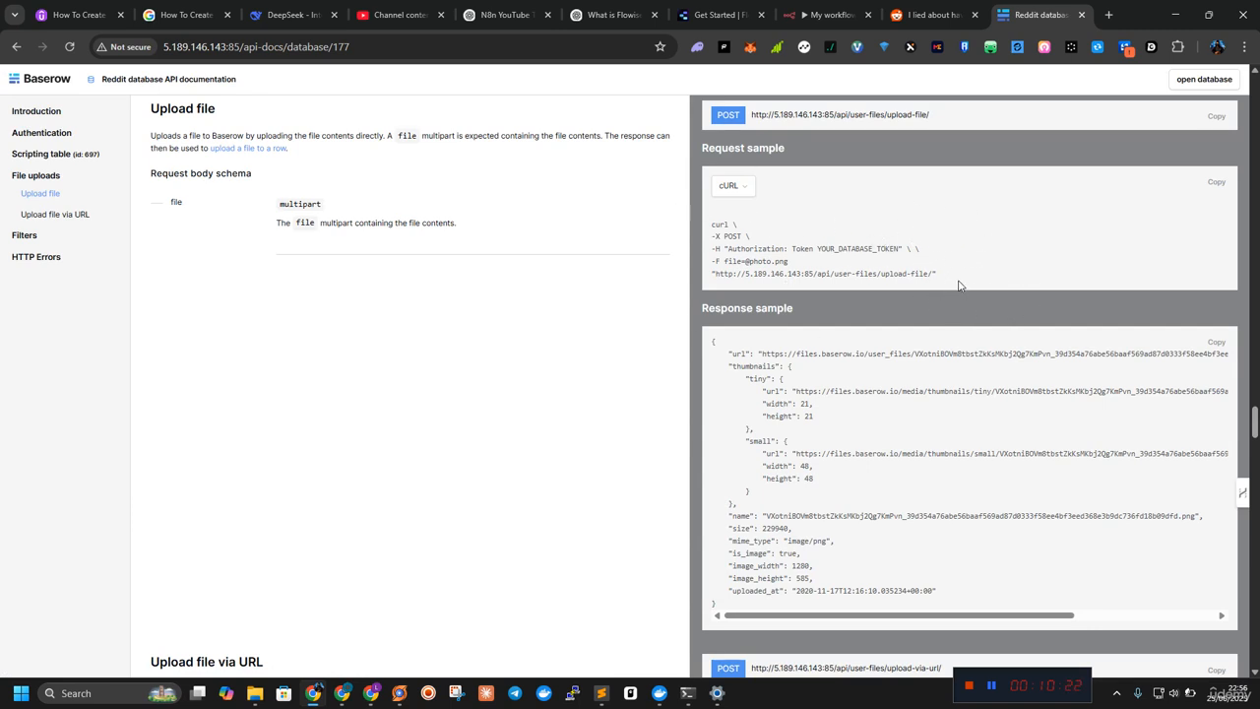
{"action": "left_click_drag", "start_coordinate": [953, 280], "coordinate": [709, 233]}
{"action": "key", "text": "ctrl+c"}
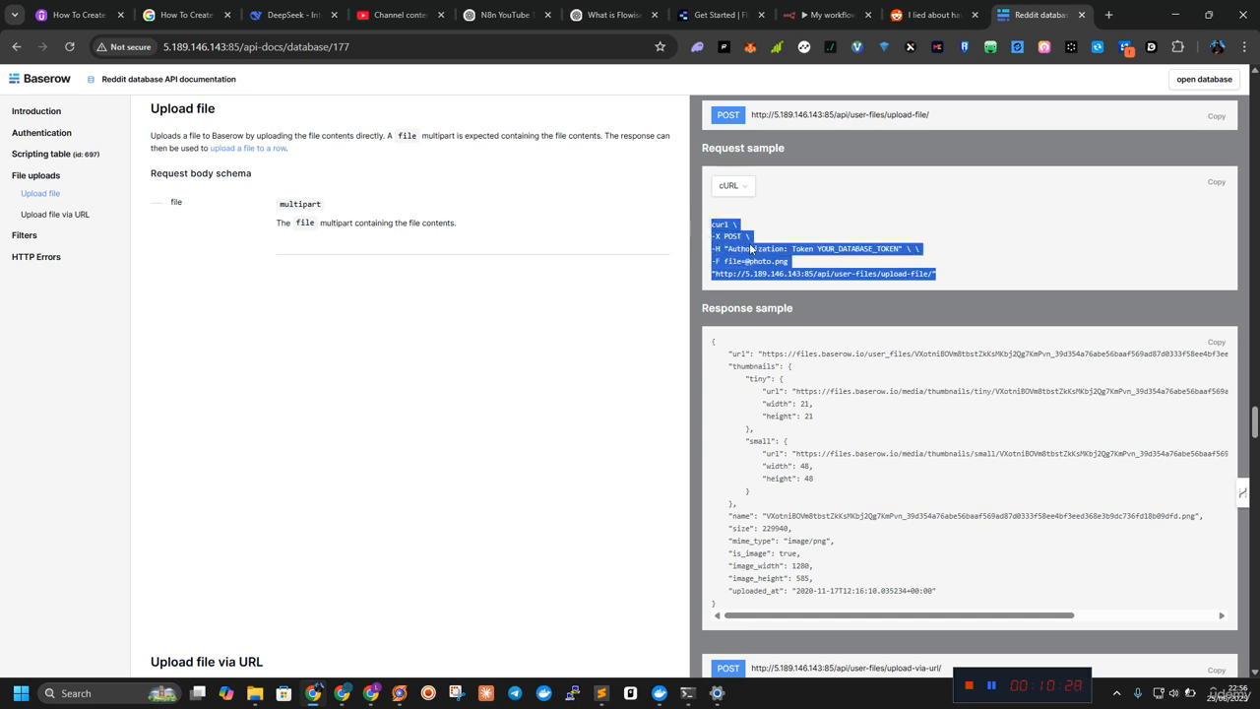
Step: Switch to ChatGPT, ask it to "turn this to real curl :" with the copied sample pasted in, and copy the resulting command
{"action": "left_click", "coordinate": [607, 6]}
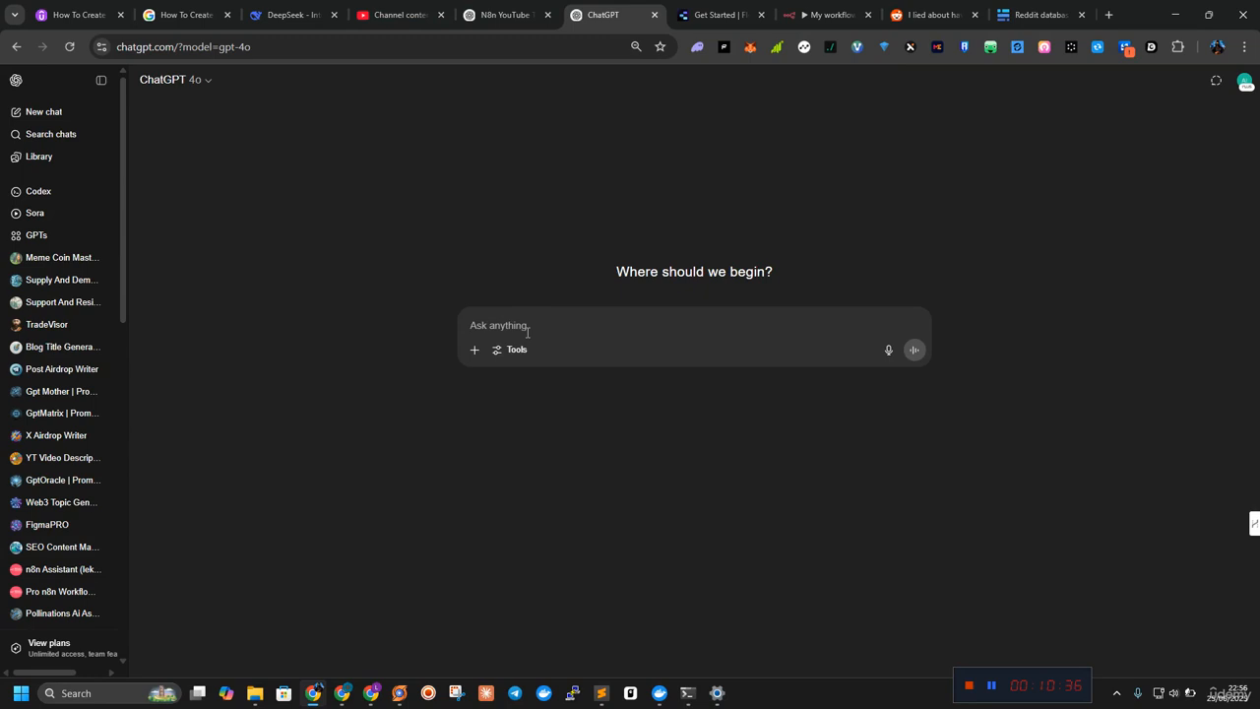
{"action": "type", "text": "turn this to real curl :"}
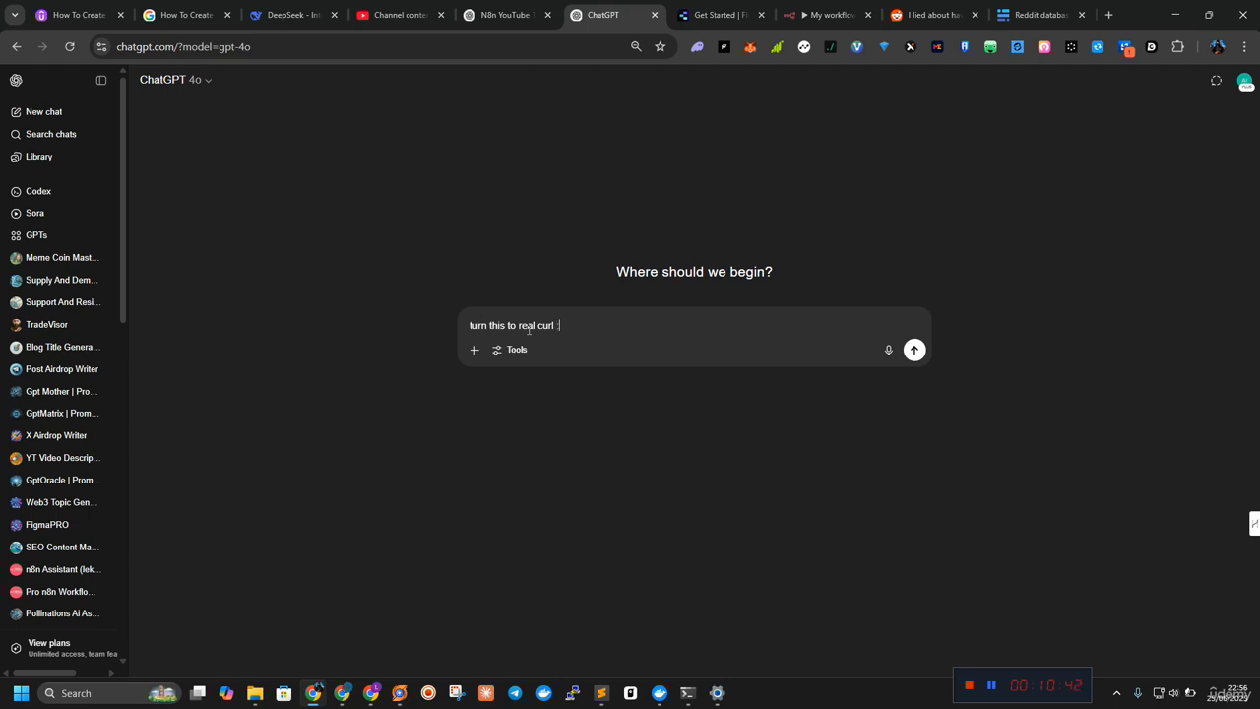
{"action": "key", "text": "ctrl+v"}
{"action": "key", "text": "Return"}
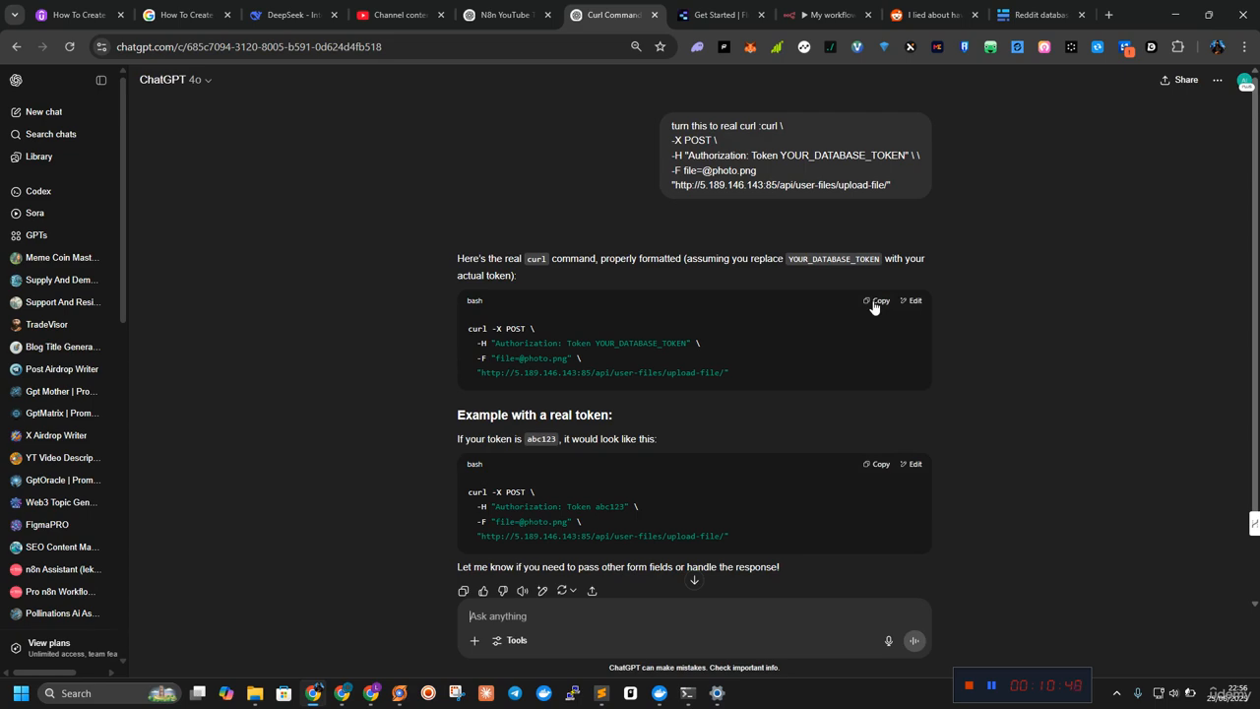
Step: Switch to the n8n workflow and add an HTTP Request node after Convert To Speech
{"action": "left_click", "coordinate": [930, 15]}
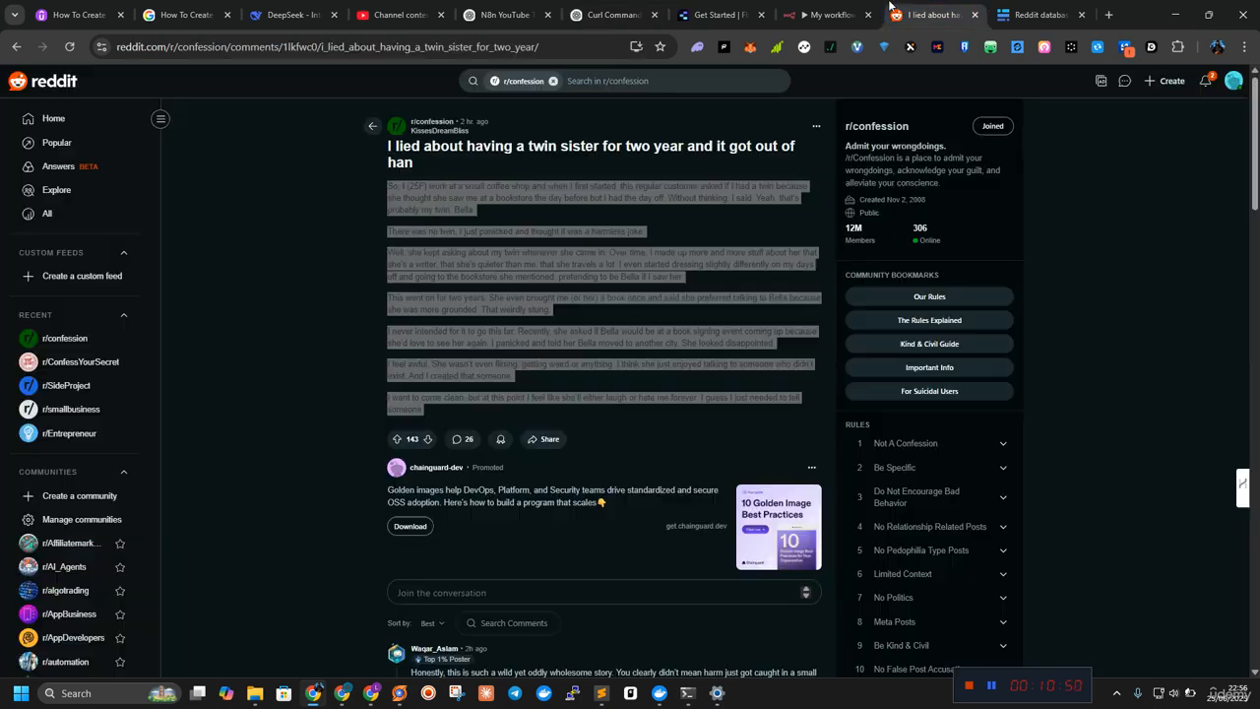
{"action": "left_click", "coordinate": [825, 14]}
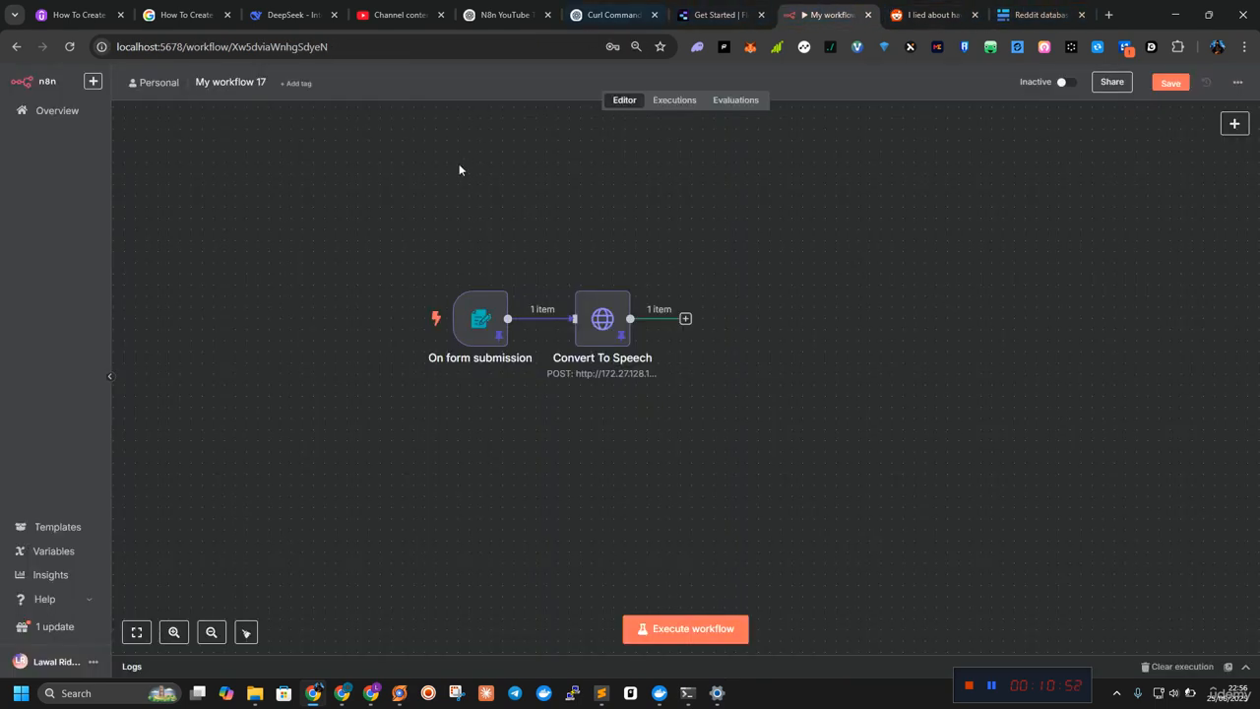
{"action": "left_click", "coordinate": [685, 320]}
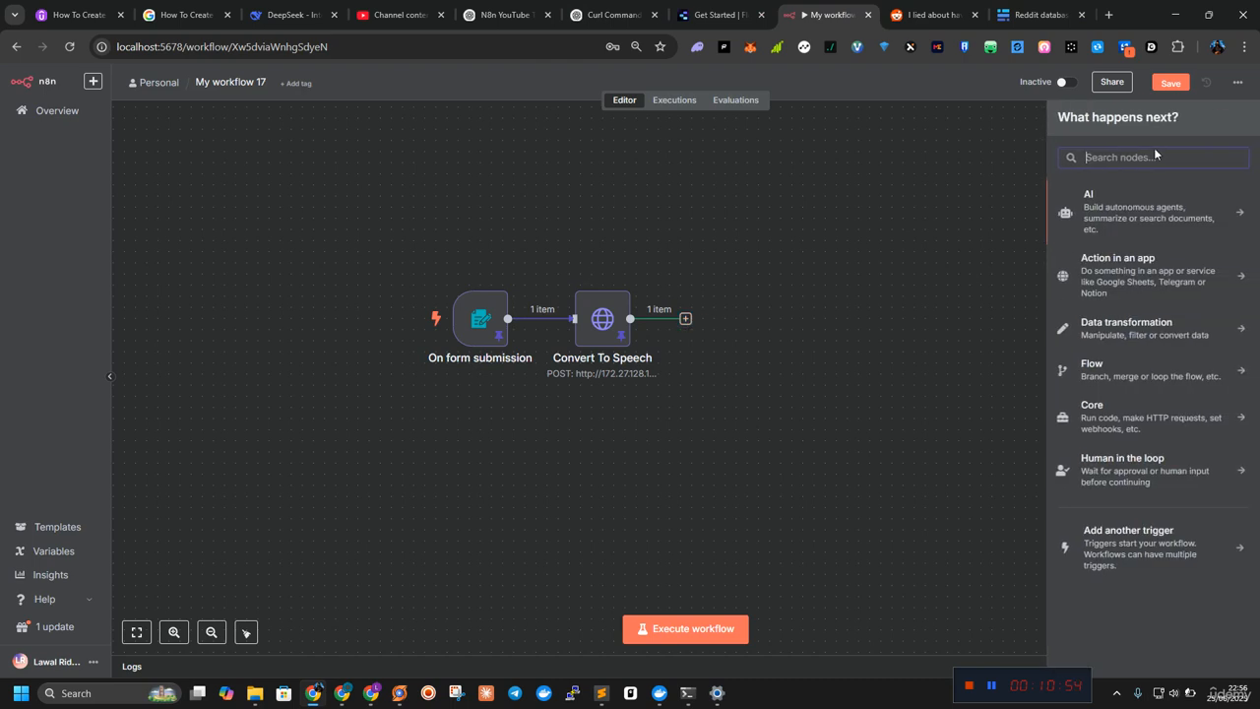
{"action": "type", "text": "htpp"}
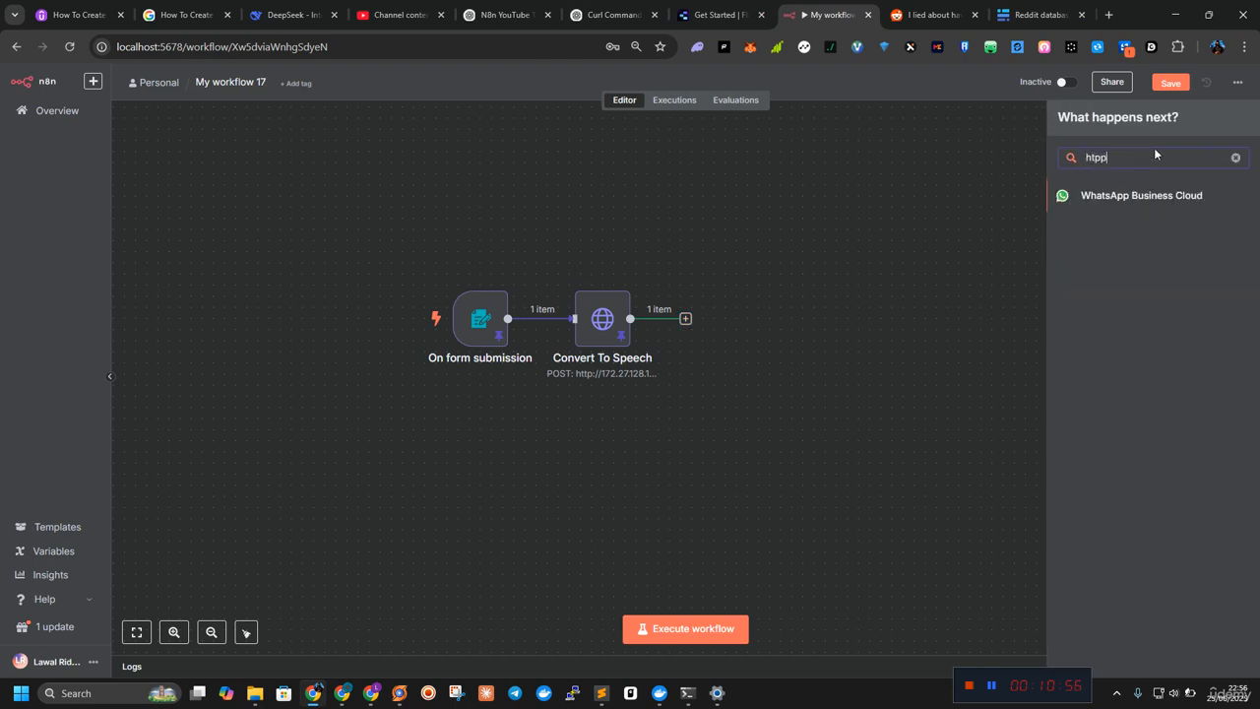
{"action": "key", "text": "BackSpace"}
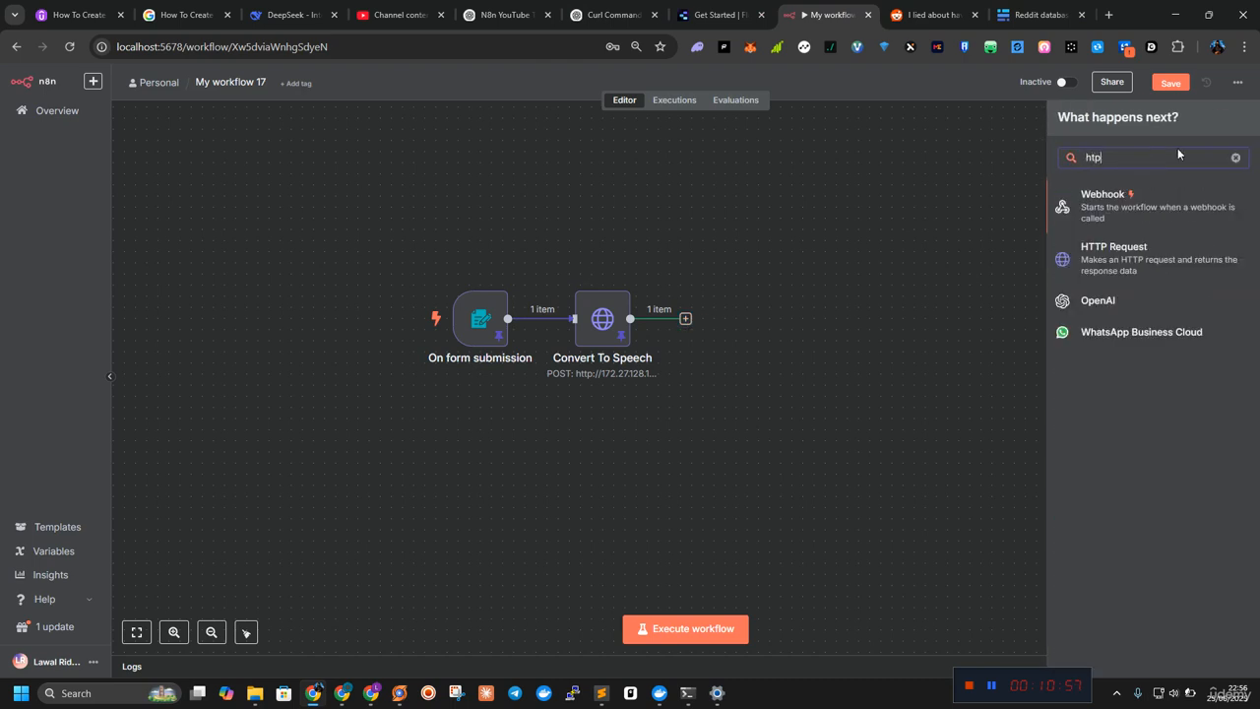
{"action": "left_click", "coordinate": [1158, 263]}
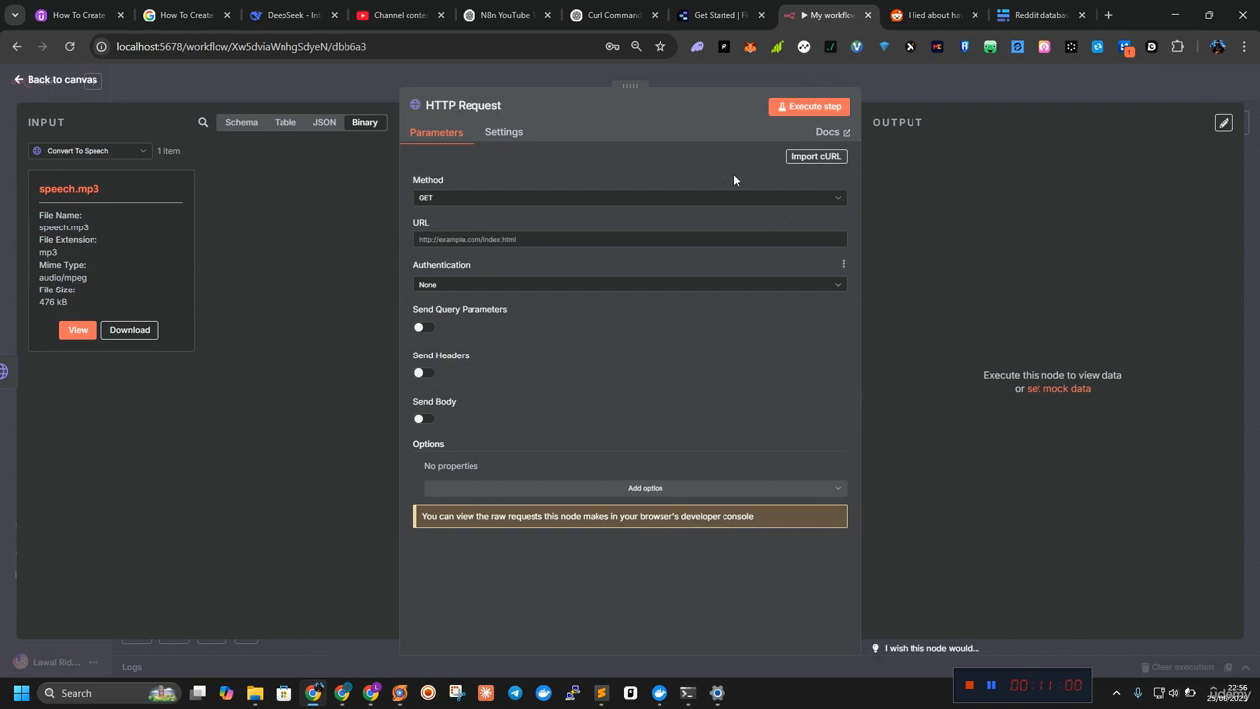
Step: Import the copied file-upload cURL command into the HTTP Request node
{"action": "left_click", "coordinate": [813, 156]}
{"action": "key", "text": "ctrl+v"}
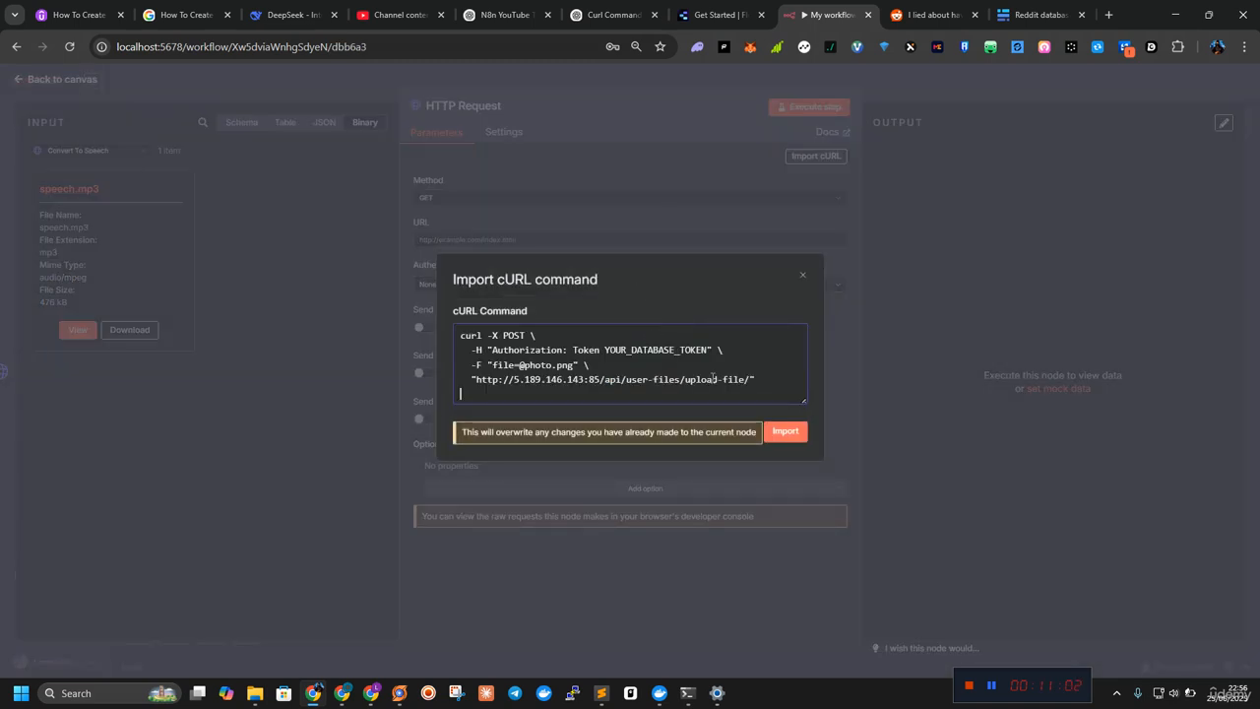
{"action": "left_click", "coordinate": [784, 431]}
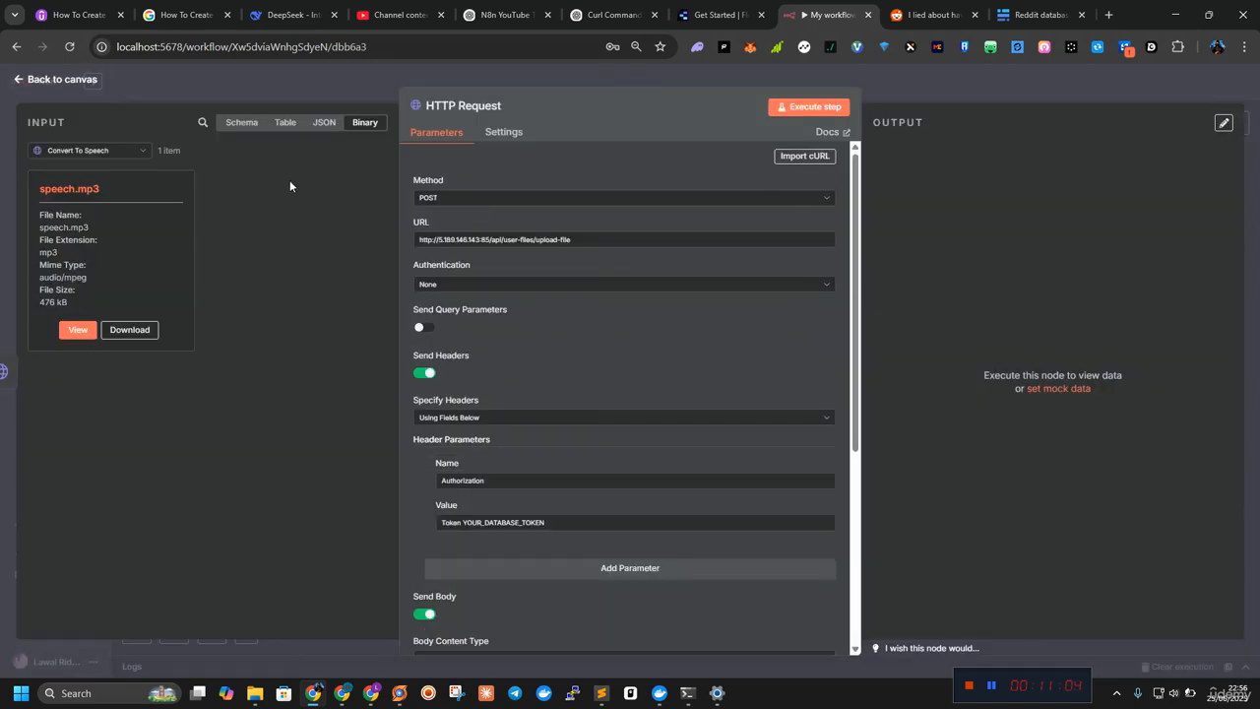
Step: Set the binary file body parameter's Input Data Field Name to speech.mp3, copied from the input data
{"action": "scroll", "coordinate": [479, 434], "scroll_direction": "down", "scroll_amount": 1}
{"action": "scroll", "coordinate": [479, 428], "scroll_direction": "down", "scroll_amount": 1}
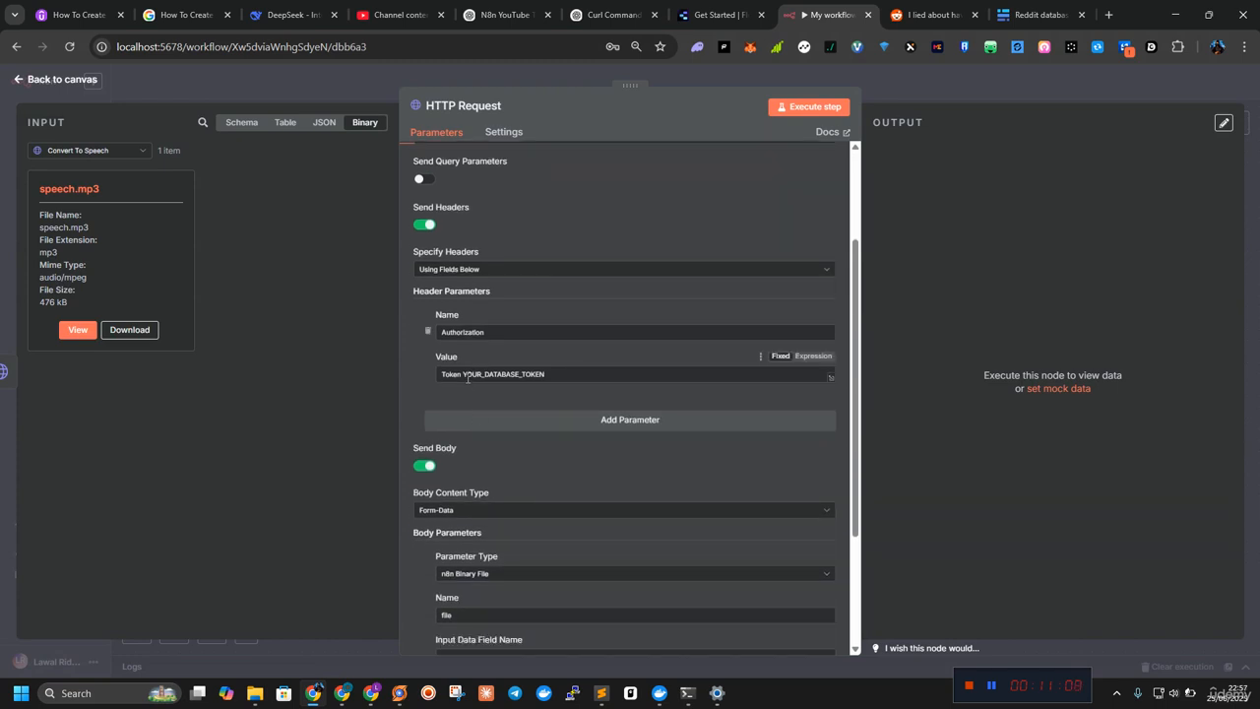
{"action": "scroll", "coordinate": [467, 384], "scroll_direction": "down", "scroll_amount": 2}
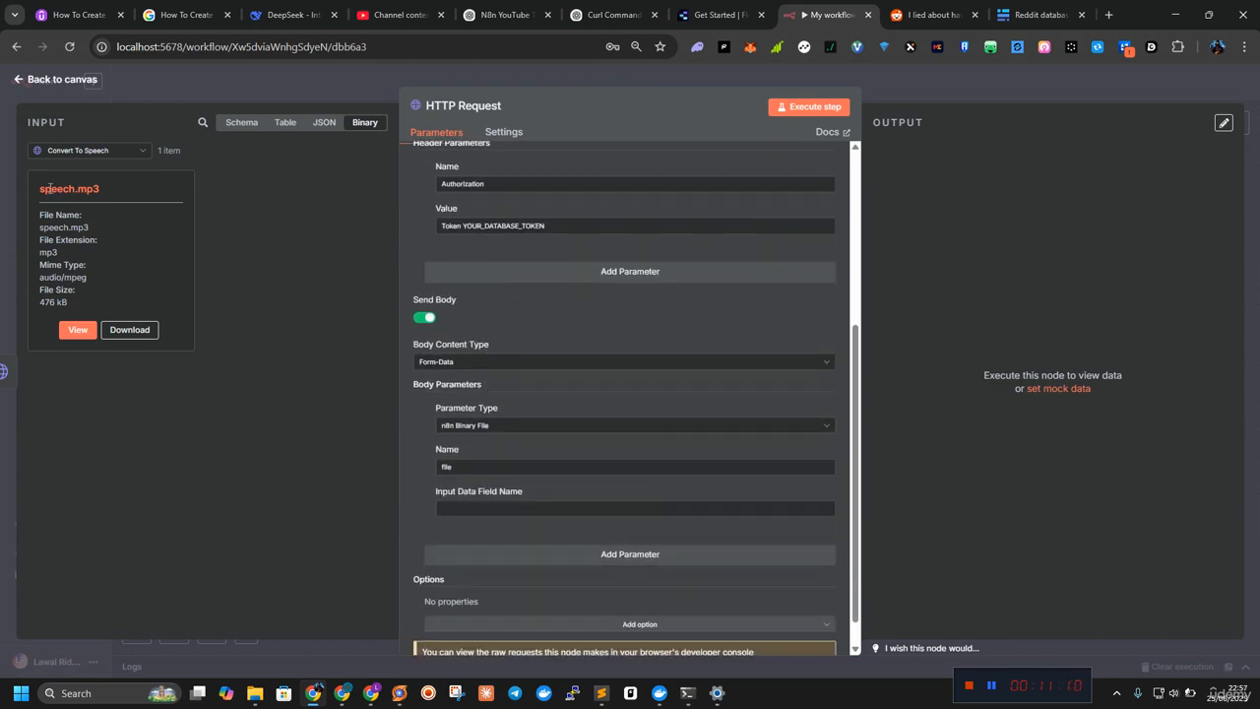
{"action": "left_click_drag", "start_coordinate": [40, 188], "coordinate": [104, 195]}
{"action": "key", "text": "ctrl+c"}
{"action": "left_click", "coordinate": [570, 509]}
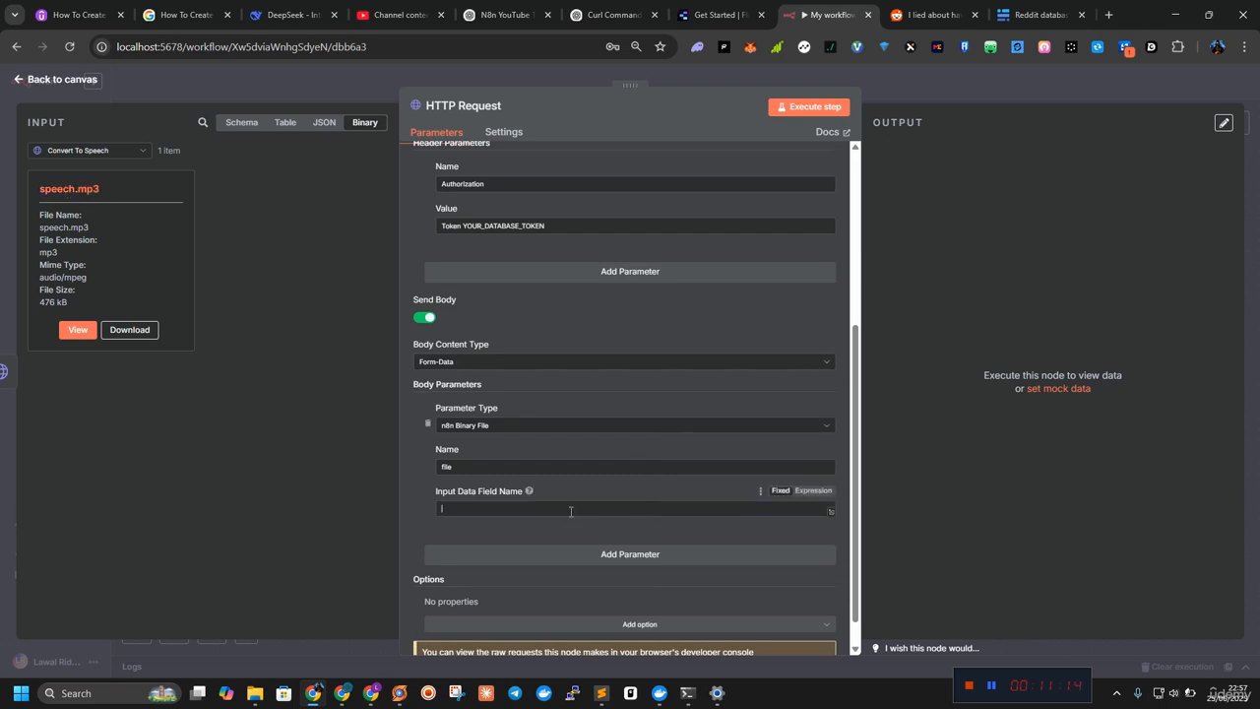
{"action": "key", "text": "ctrl+v"}
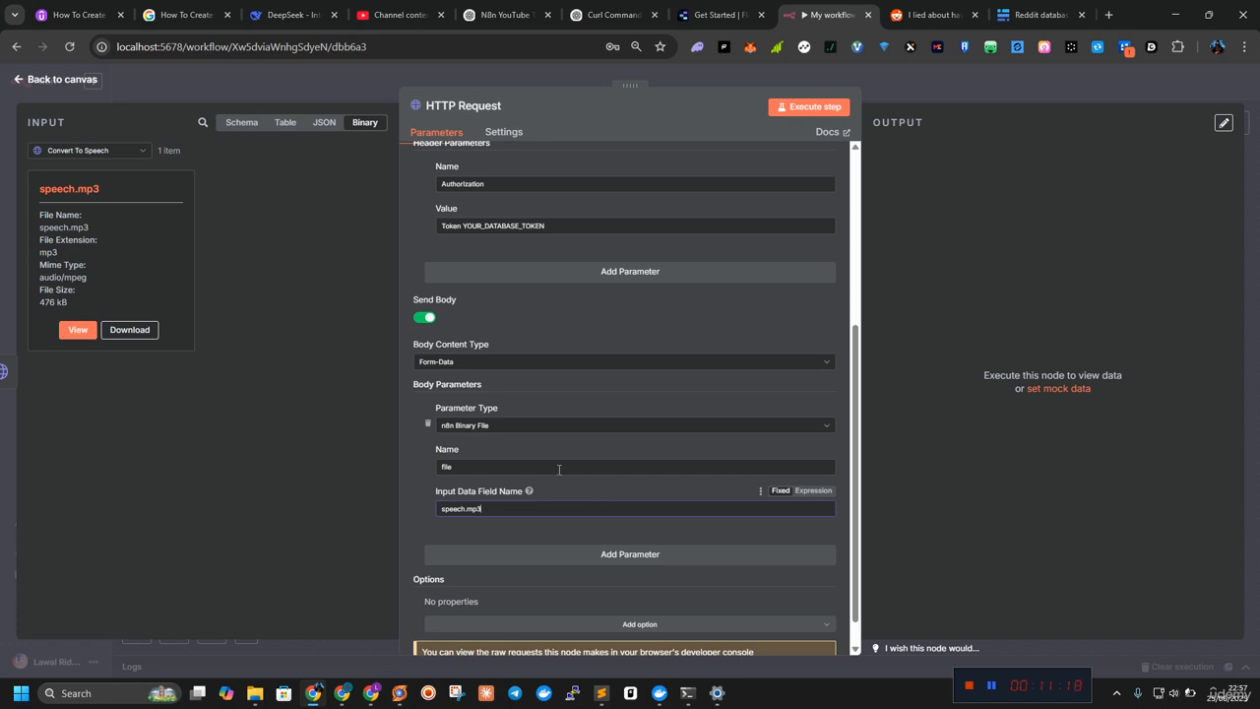
{"action": "left_click", "coordinate": [483, 466]}
{"action": "left_click", "coordinate": [493, 508]}
{"action": "mouse_move", "coordinate": [466, 450]}
Step: Select the Authorization header's token placeholder, switch to Baserow, and return from the API documentation to the Scripting table
{"action": "double_click", "coordinate": [530, 227]}
{"action": "left_click", "coordinate": [1039, 14]}
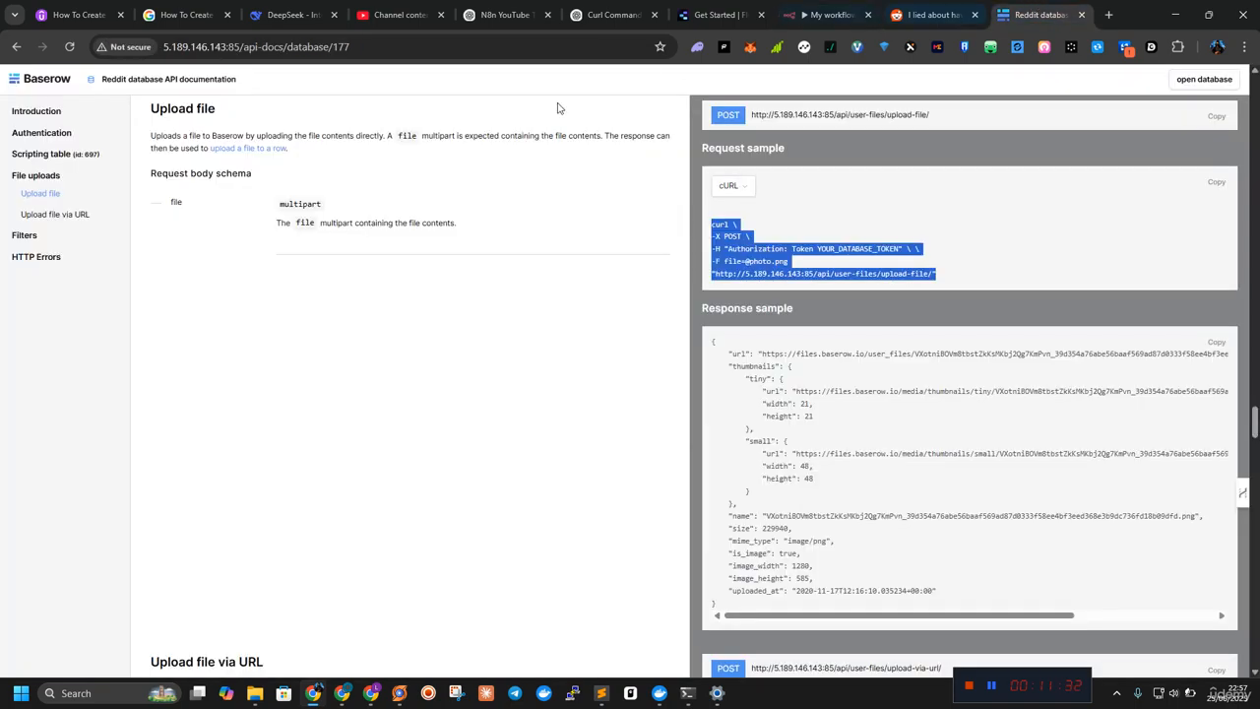
{"action": "scroll", "coordinate": [473, 227], "scroll_direction": "up", "scroll_amount": 3}
{"action": "scroll", "coordinate": [463, 222], "scroll_direction": "up", "scroll_amount": 10}
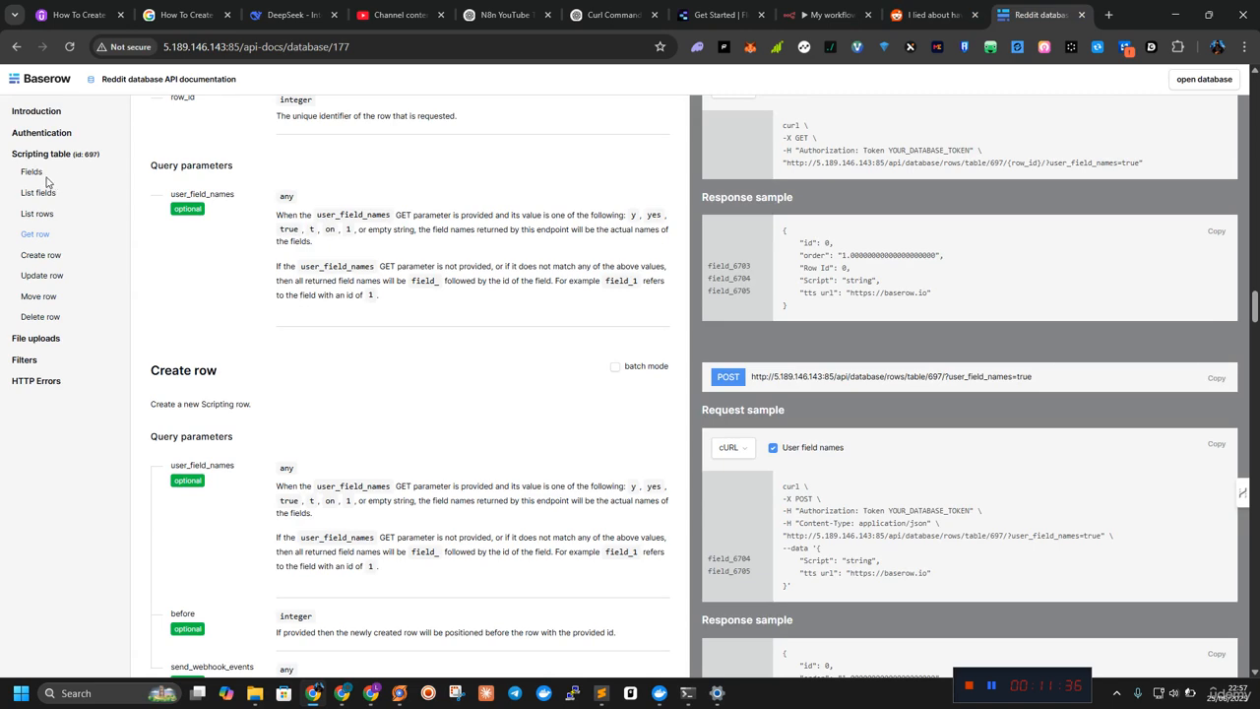
{"action": "left_click", "coordinate": [43, 175]}
{"action": "left_click", "coordinate": [49, 108]}
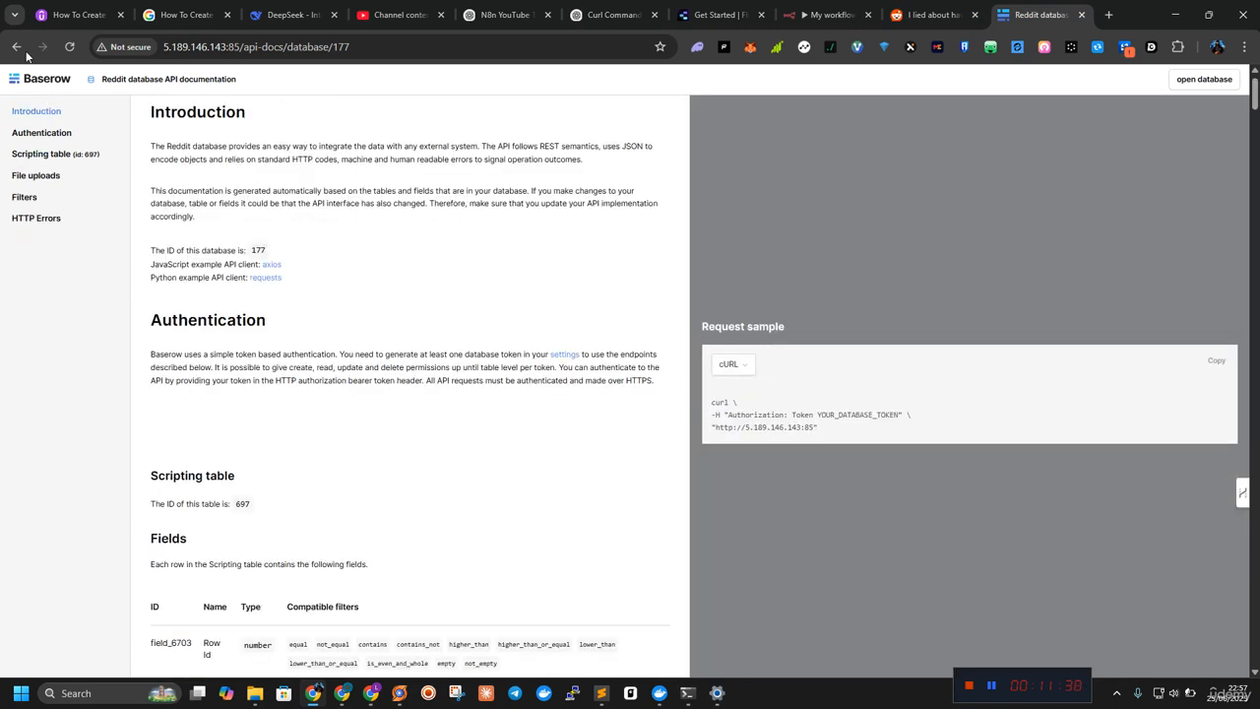
{"action": "left_click", "coordinate": [16, 48]}
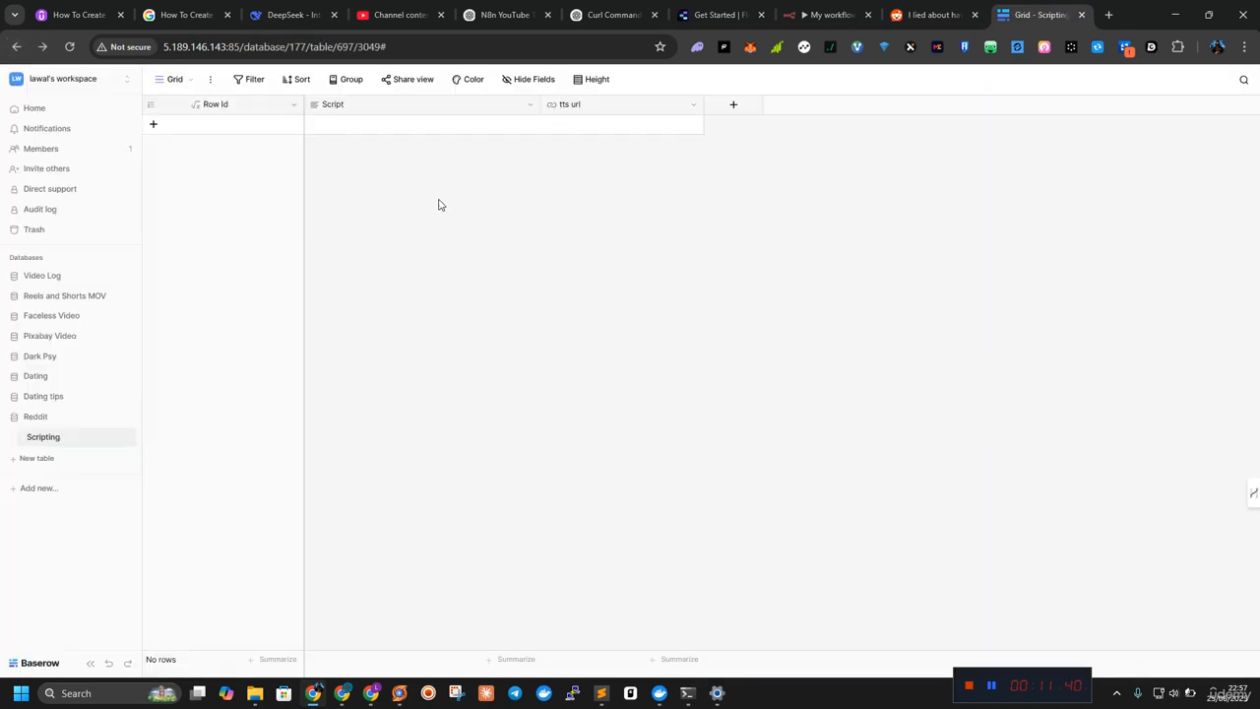
Step: Open the account's database token settings and copy the n8n token
{"action": "left_click", "coordinate": [124, 78]}
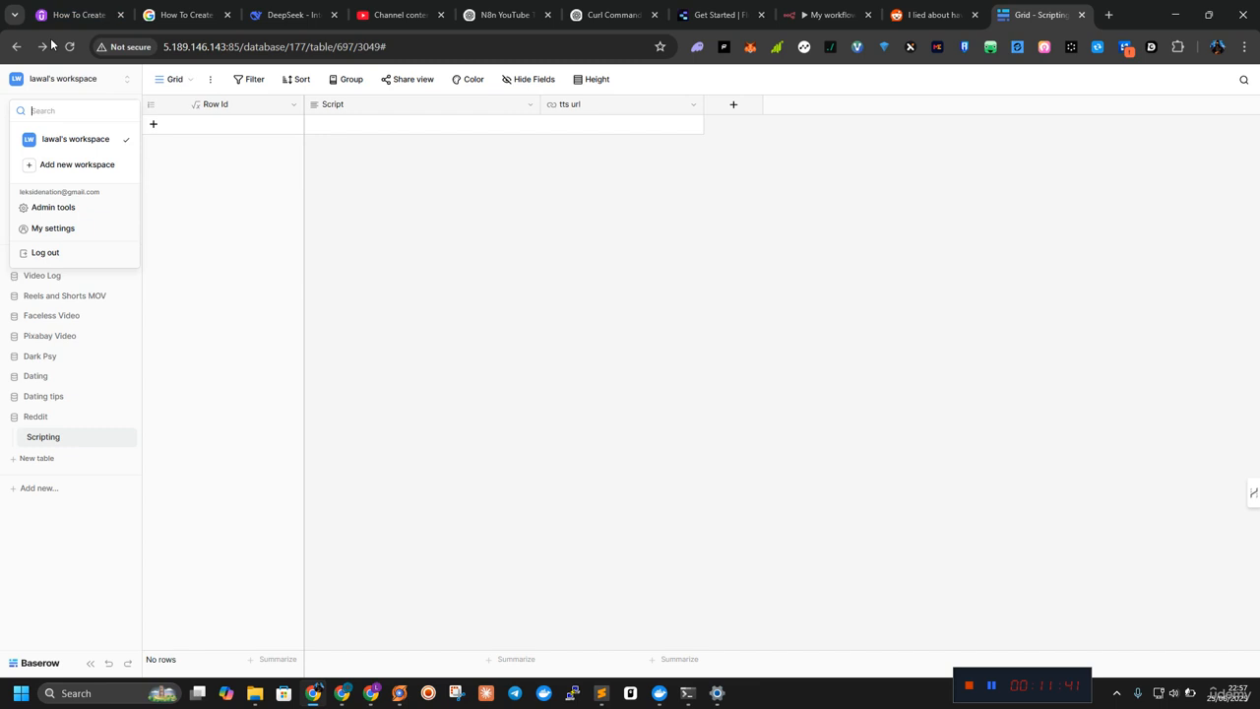
{"action": "left_click", "coordinate": [53, 227]}
{"action": "left_click", "coordinate": [397, 212]}
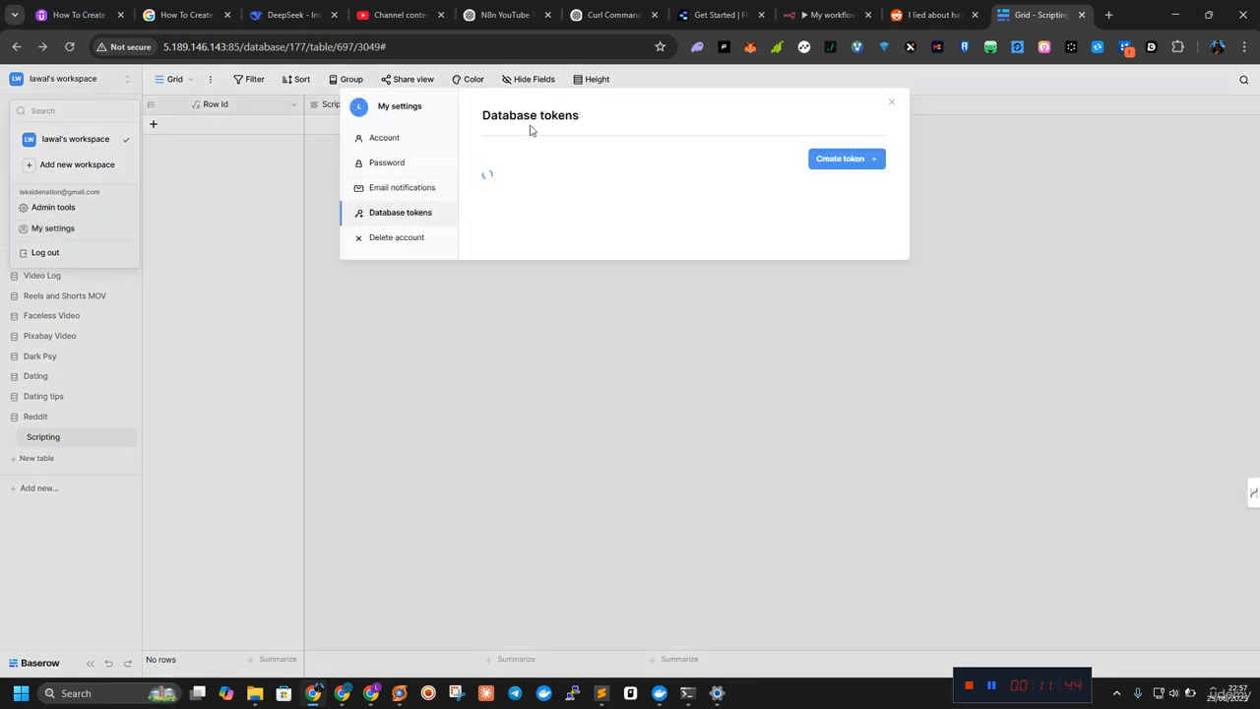
{"action": "left_click", "coordinate": [518, 195]}
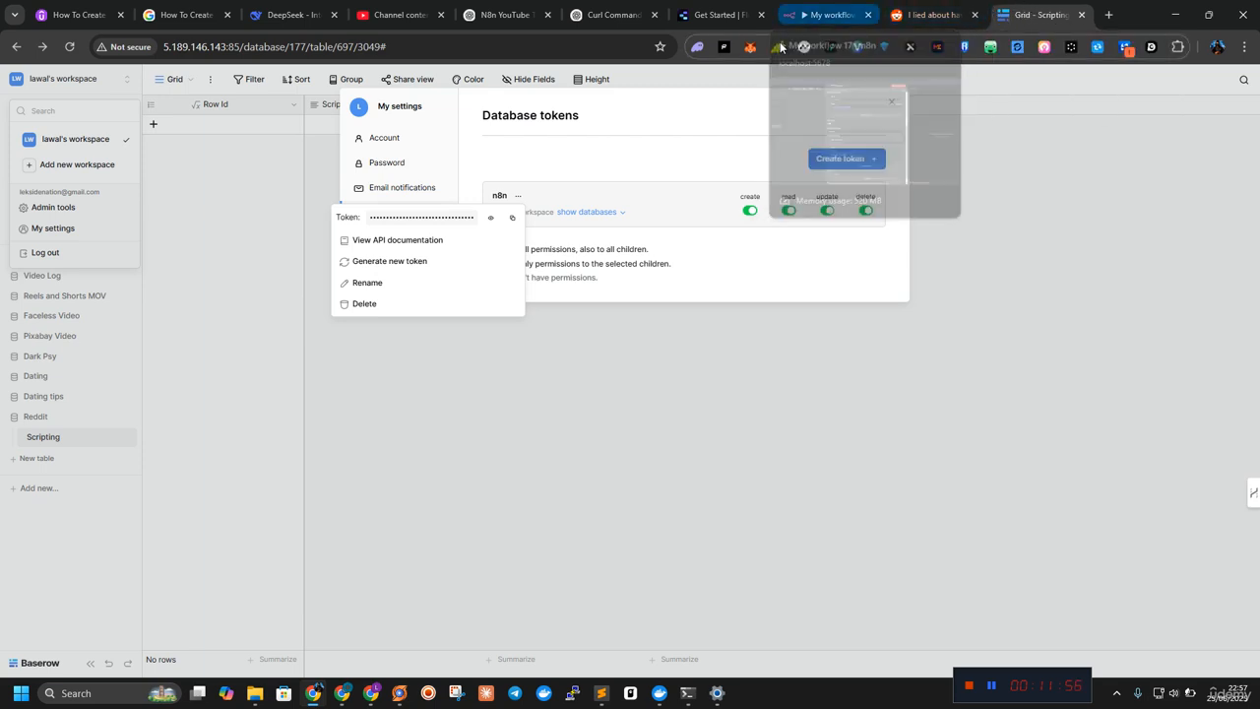
Step: Switch to n8n and copy the word Token and the name Authorization from the HTTP Request node's header parameter
{"action": "left_click", "coordinate": [827, 15]}
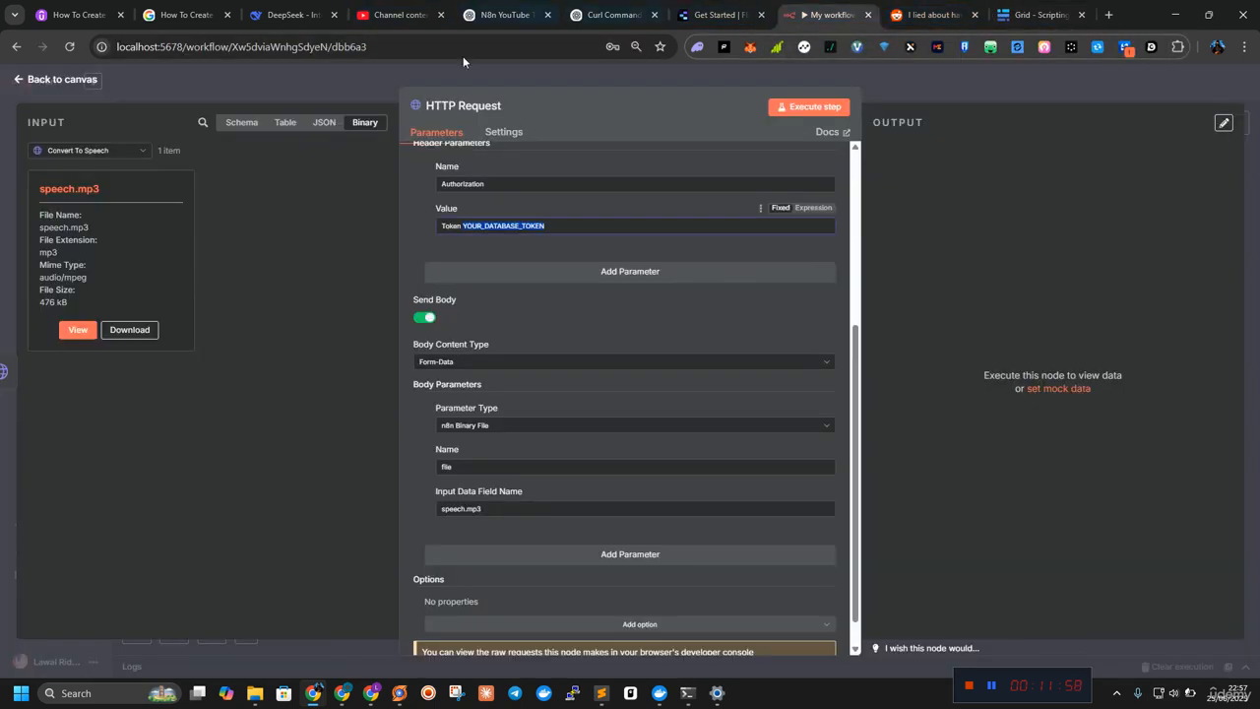
{"action": "scroll", "coordinate": [465, 311], "scroll_direction": "up", "scroll_amount": 3}
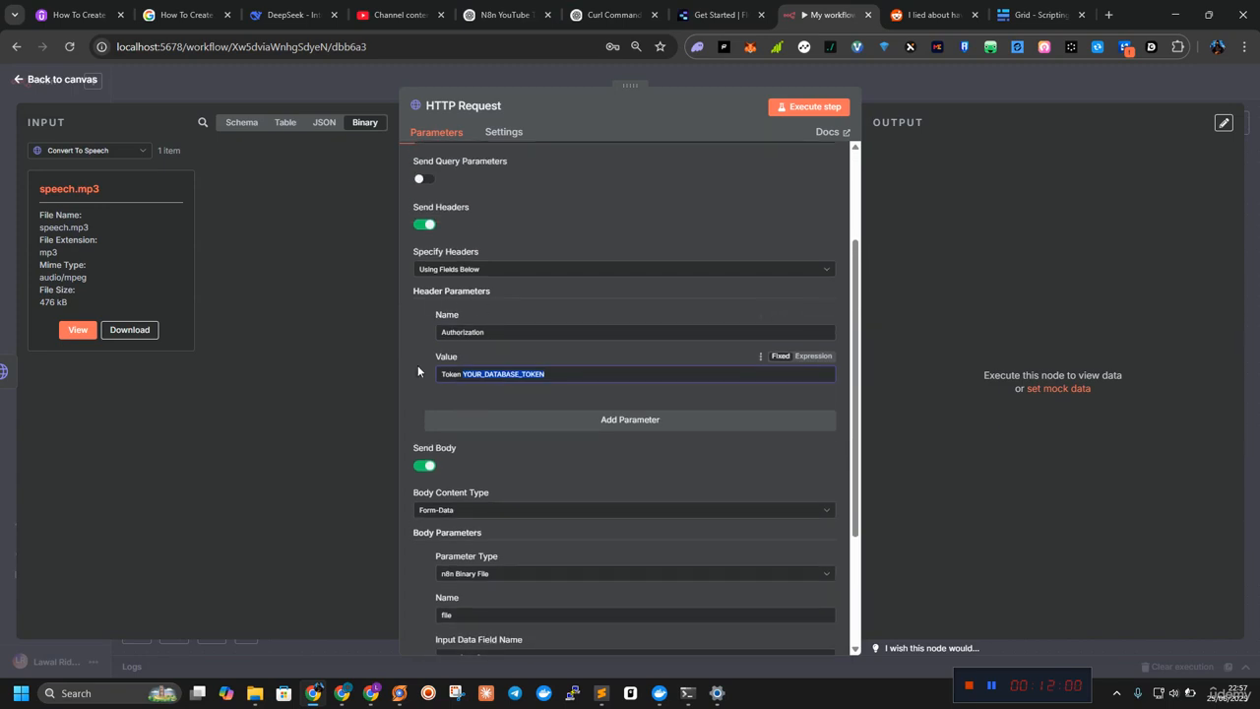
{"action": "double_click", "coordinate": [451, 373]}
{"action": "double_click", "coordinate": [469, 334]}
{"action": "key", "text": "super+c"}
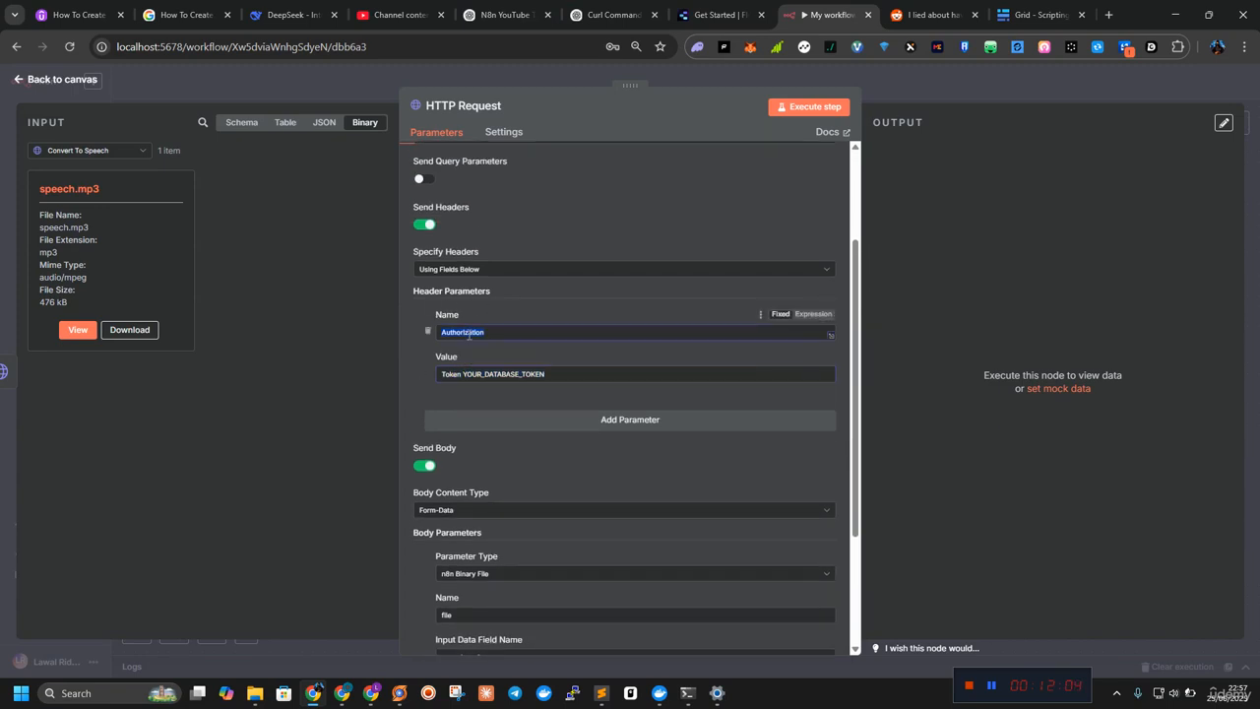
Step: Turn off Send Headers and set the HTTP Request's authentication to Generic Credential Type with Header Auth
{"action": "left_click", "coordinate": [425, 224]}
{"action": "scroll", "coordinate": [520, 351], "scroll_direction": "up", "scroll_amount": 3}
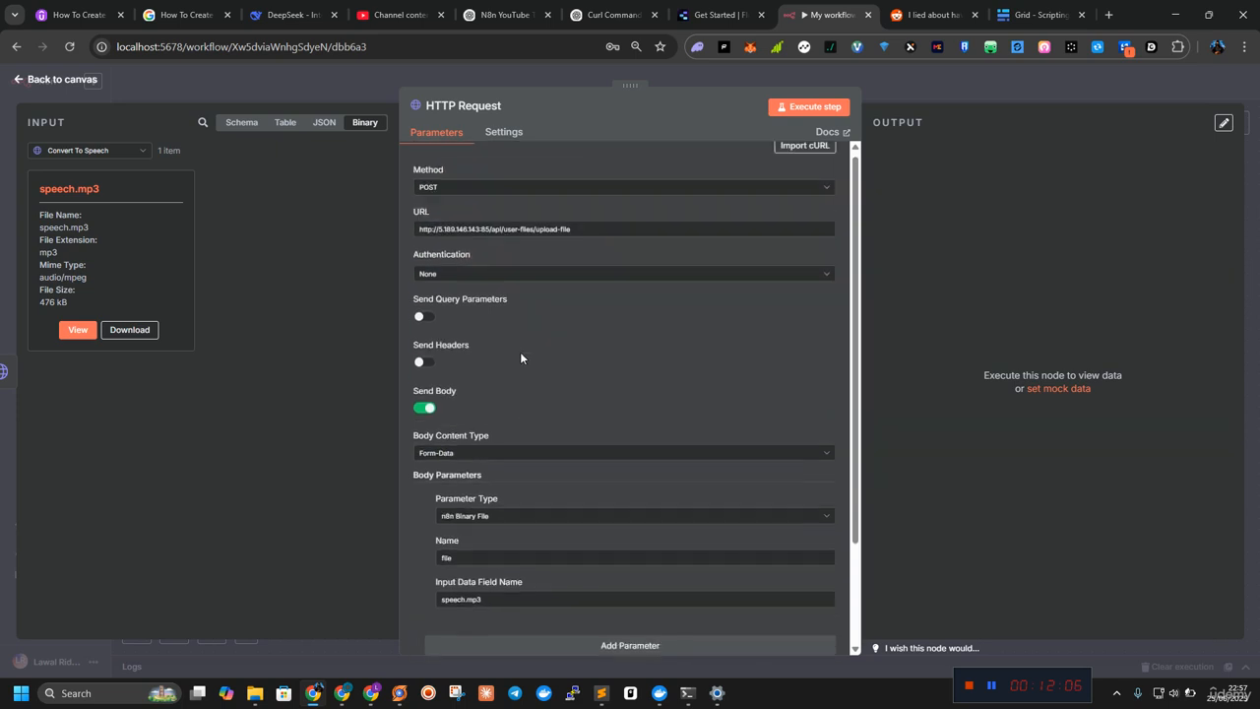
{"action": "left_click", "coordinate": [470, 286]}
{"action": "left_click", "coordinate": [447, 360]}
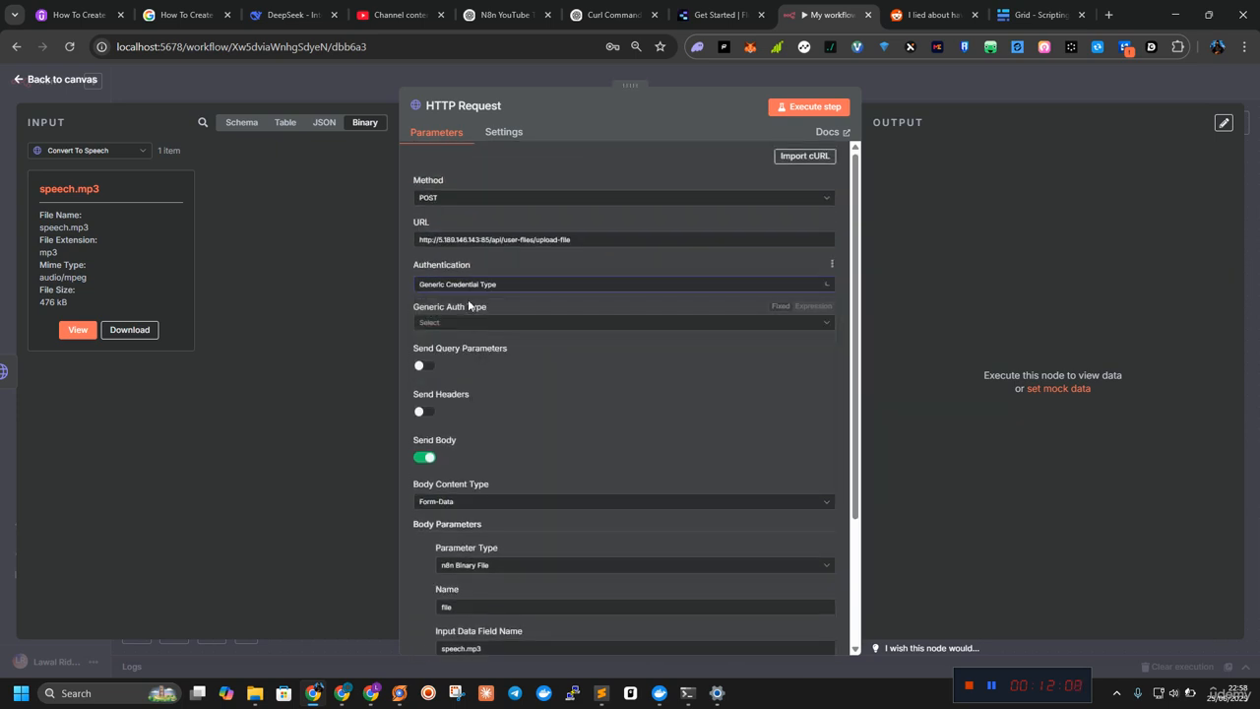
{"action": "left_click", "coordinate": [504, 325]}
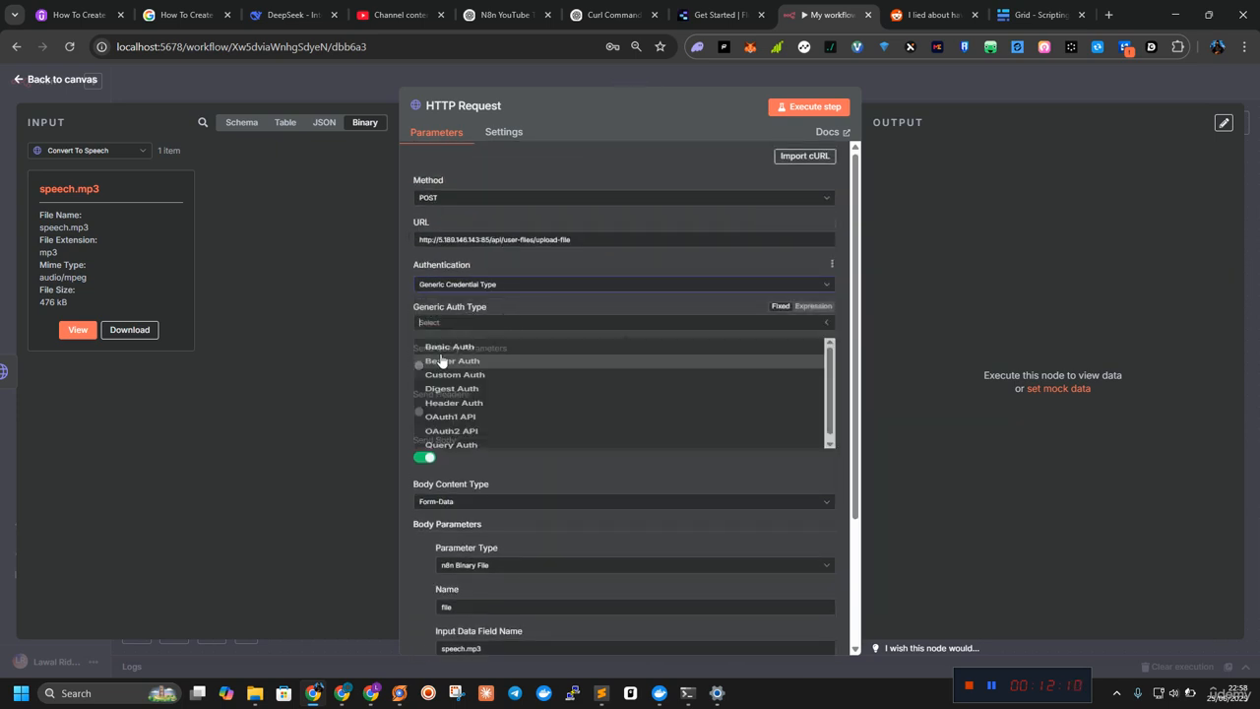
{"action": "left_click", "coordinate": [466, 430]}
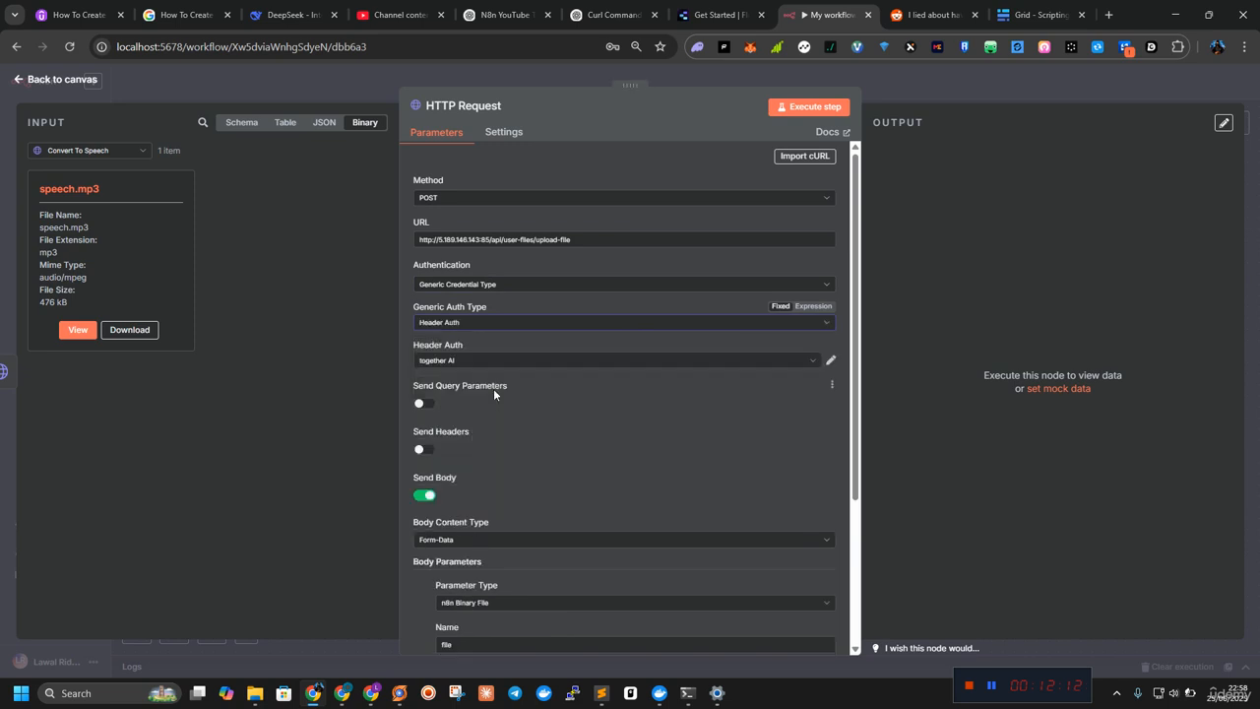
Step: Choose the existing baserow credential for the HTTP Request node's Header Auth
{"action": "left_click", "coordinate": [727, 361]}
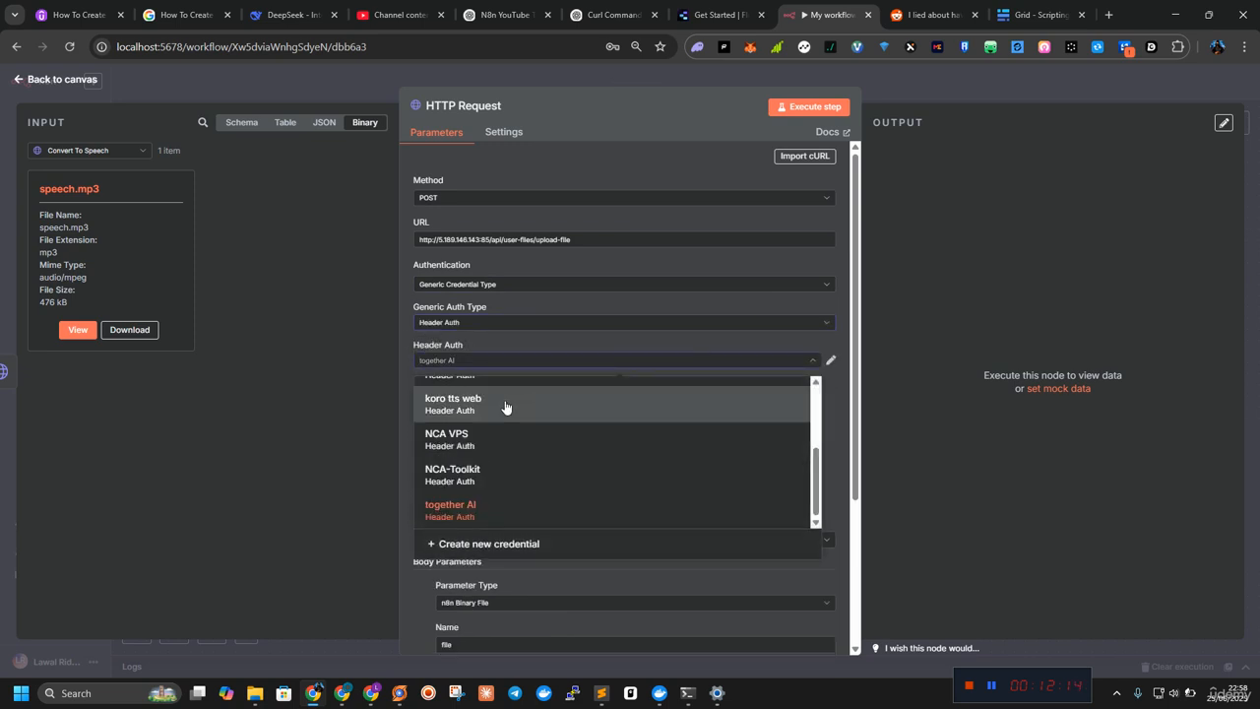
{"action": "scroll", "coordinate": [504, 409], "scroll_direction": "up", "scroll_amount": 5}
{"action": "left_click", "coordinate": [495, 394]}
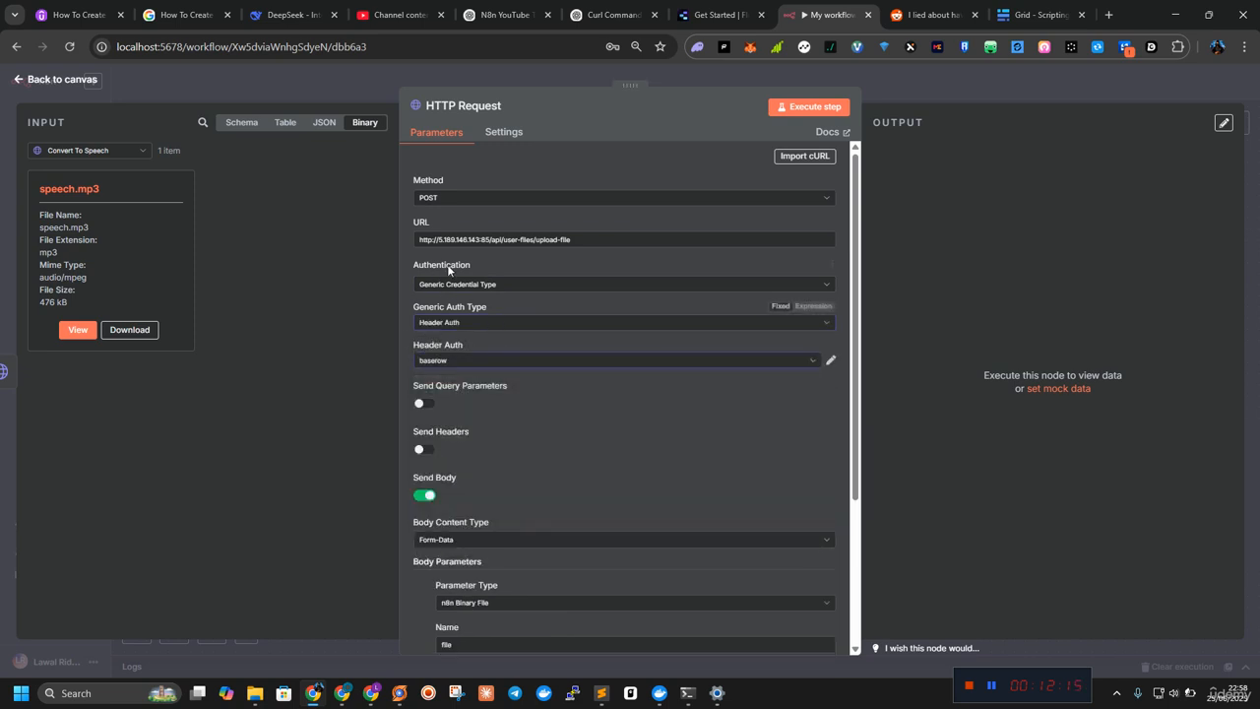
{"action": "left_click", "coordinate": [811, 364]}
{"action": "scroll", "coordinate": [557, 493], "scroll_direction": "down", "scroll_amount": 5}
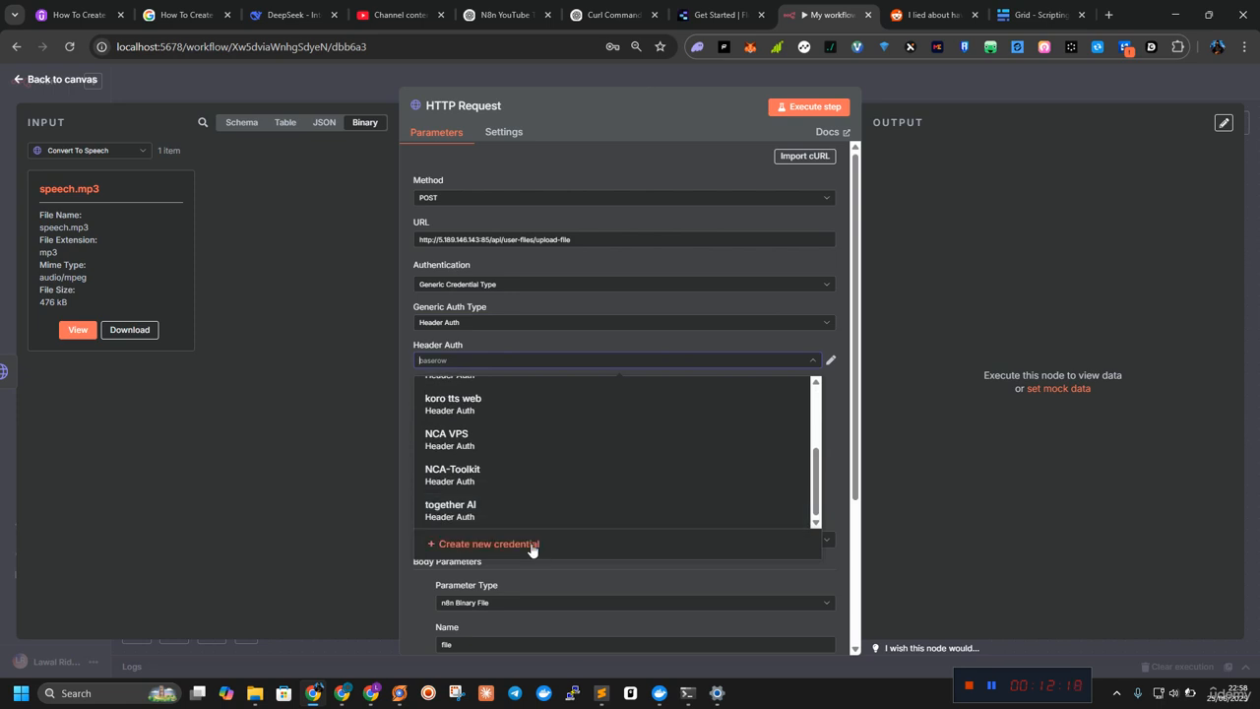
{"action": "left_click", "coordinate": [535, 549]}
{"action": "left_click", "coordinate": [497, 300]}
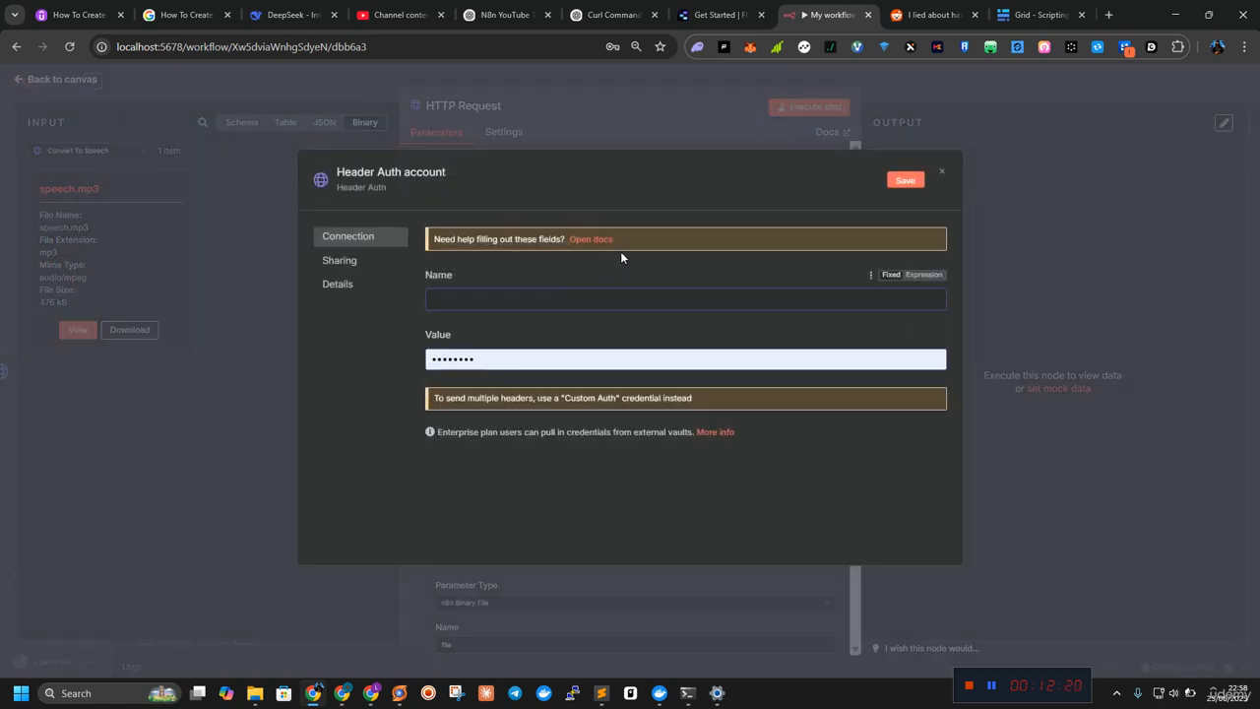
{"action": "left_click", "coordinate": [532, 422]}
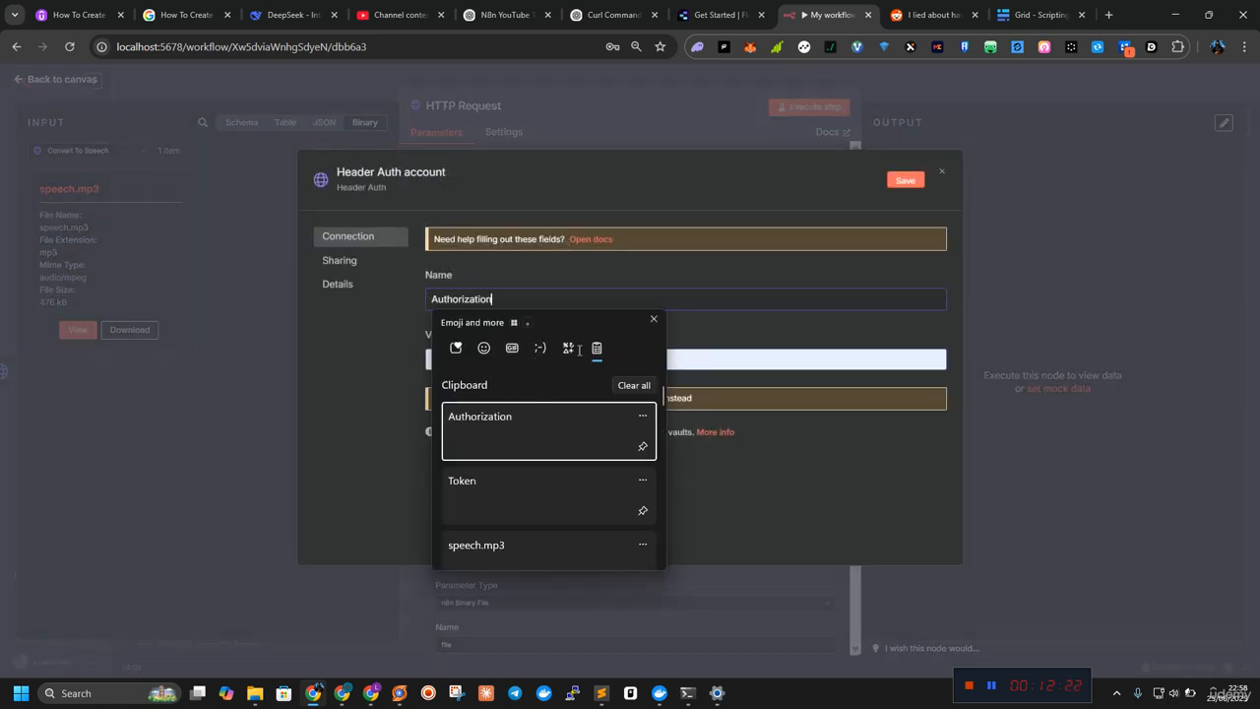
{"action": "left_click", "coordinate": [921, 335]}
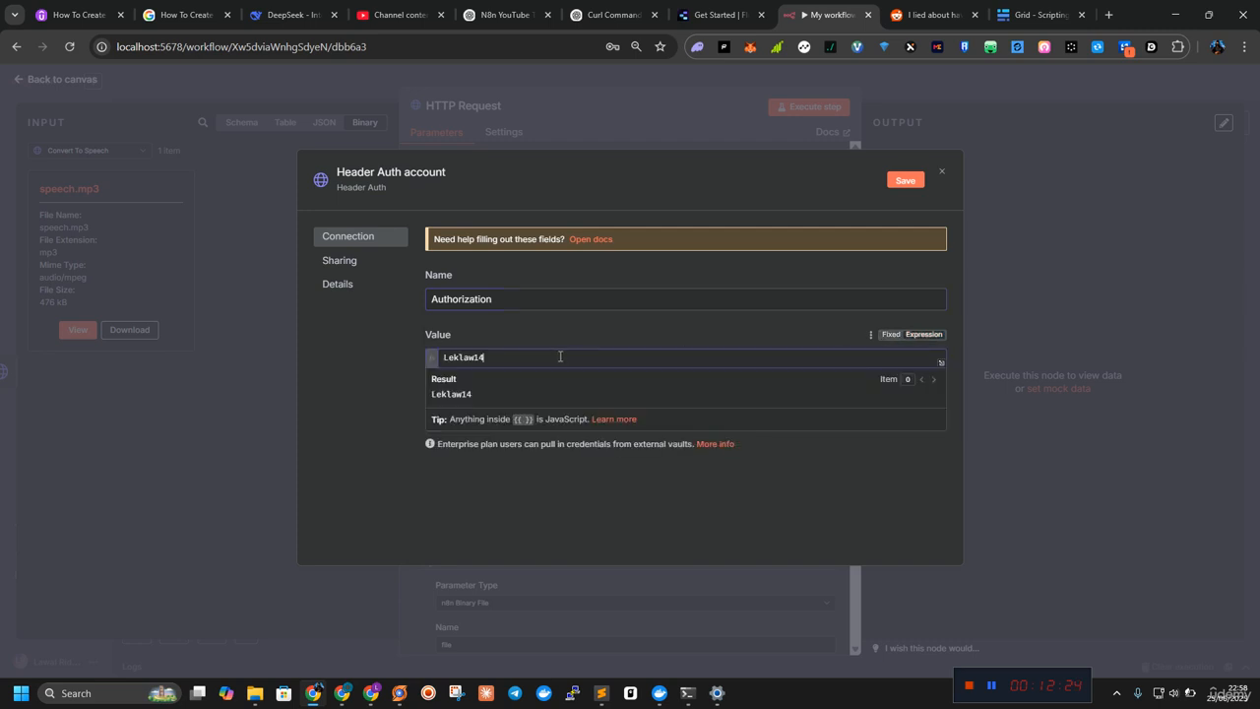
{"action": "double_click", "coordinate": [550, 356]}
{"action": "key", "text": "super+v"}
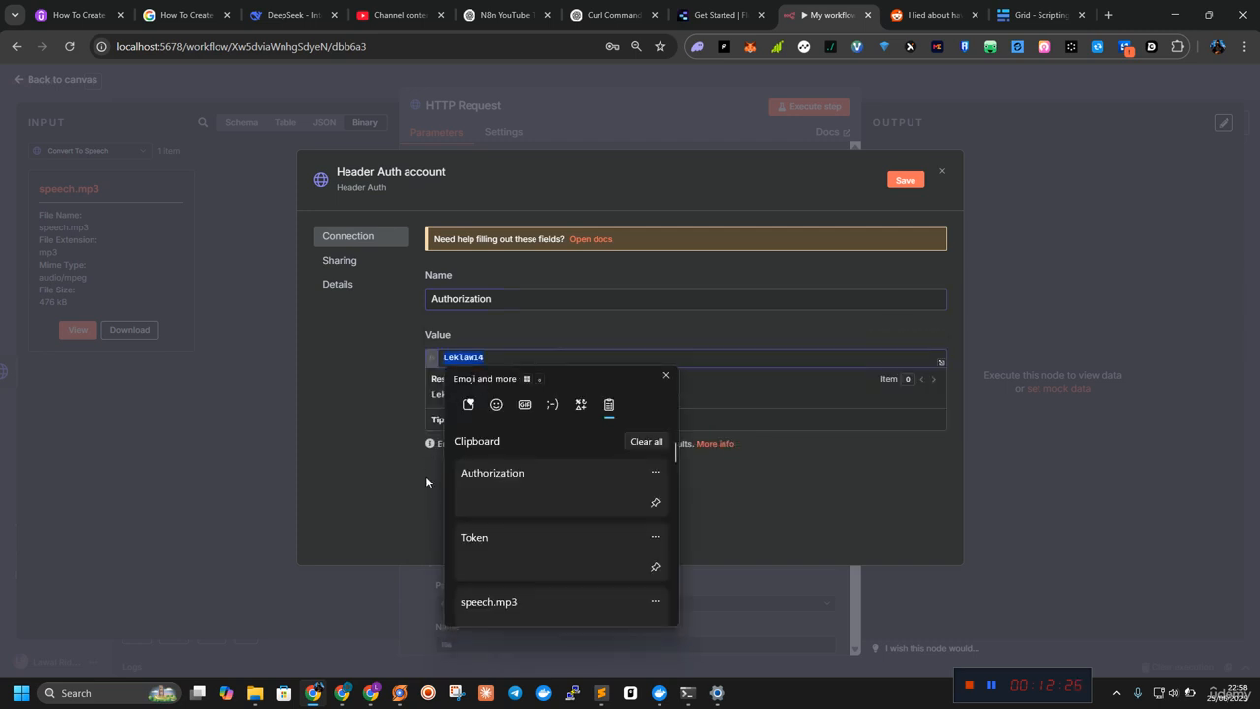
{"action": "left_click", "coordinate": [512, 542]}
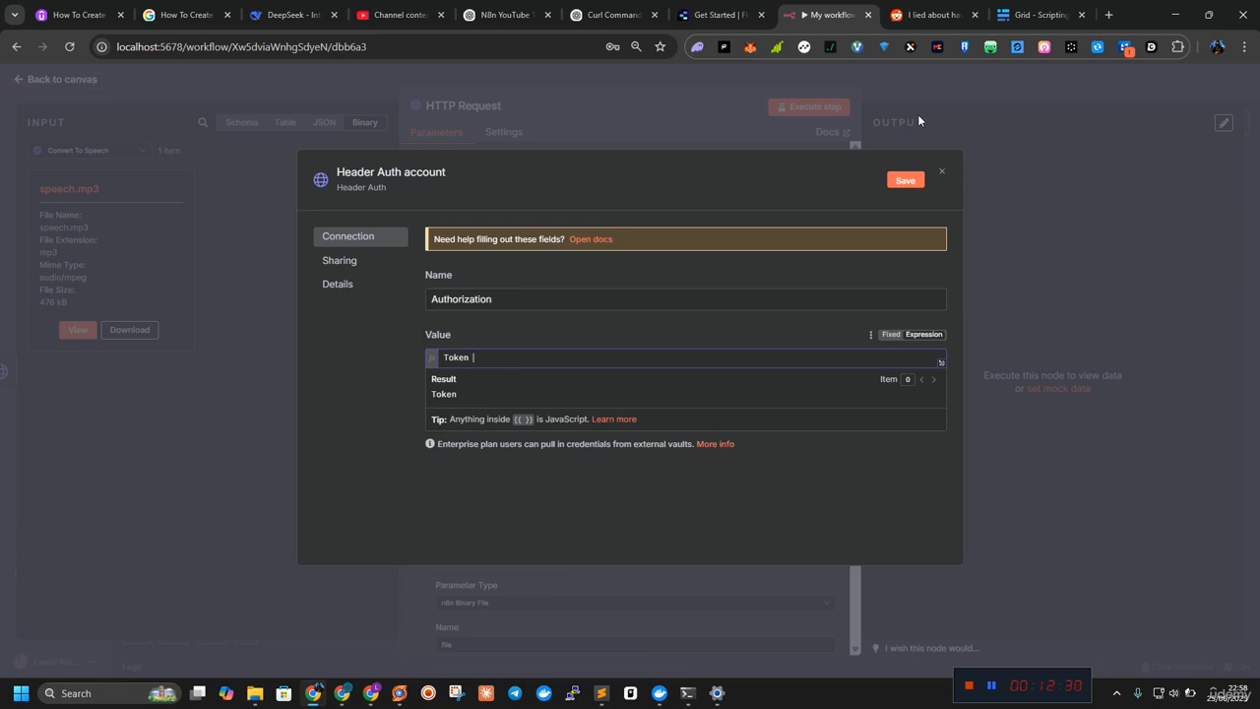
{"action": "left_click", "coordinate": [1039, 15]}
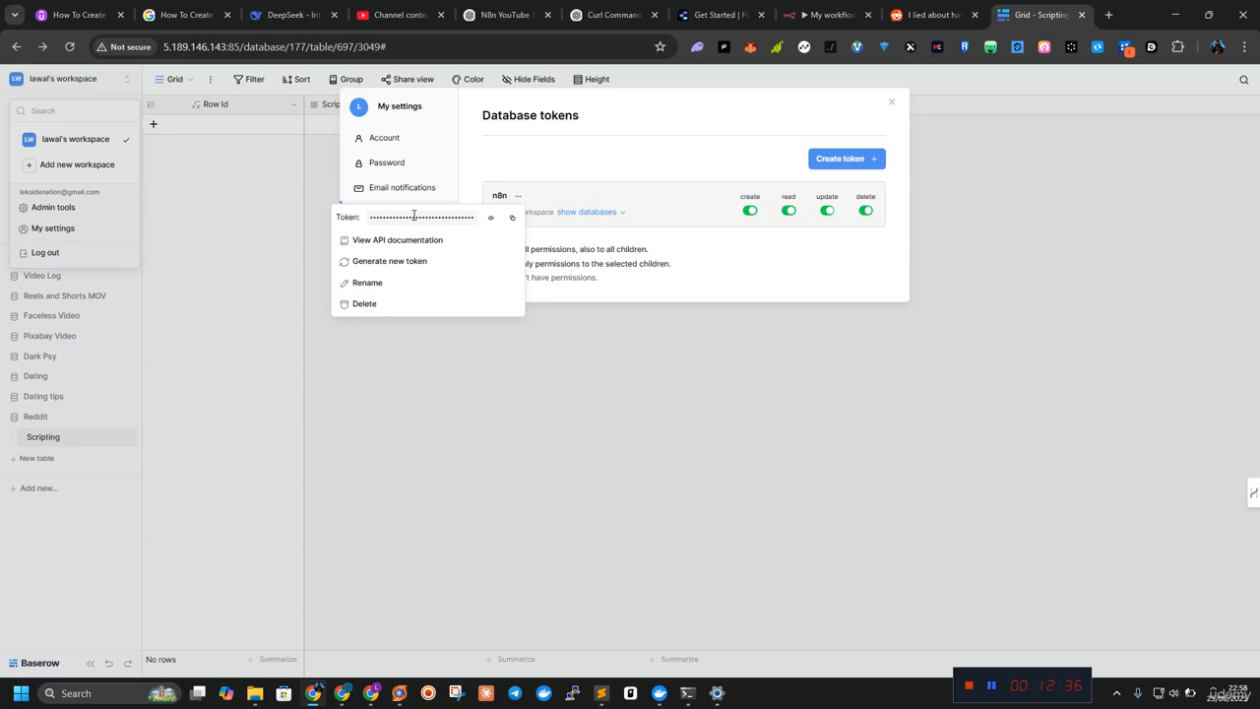
{"action": "left_click", "coordinate": [832, 14]}
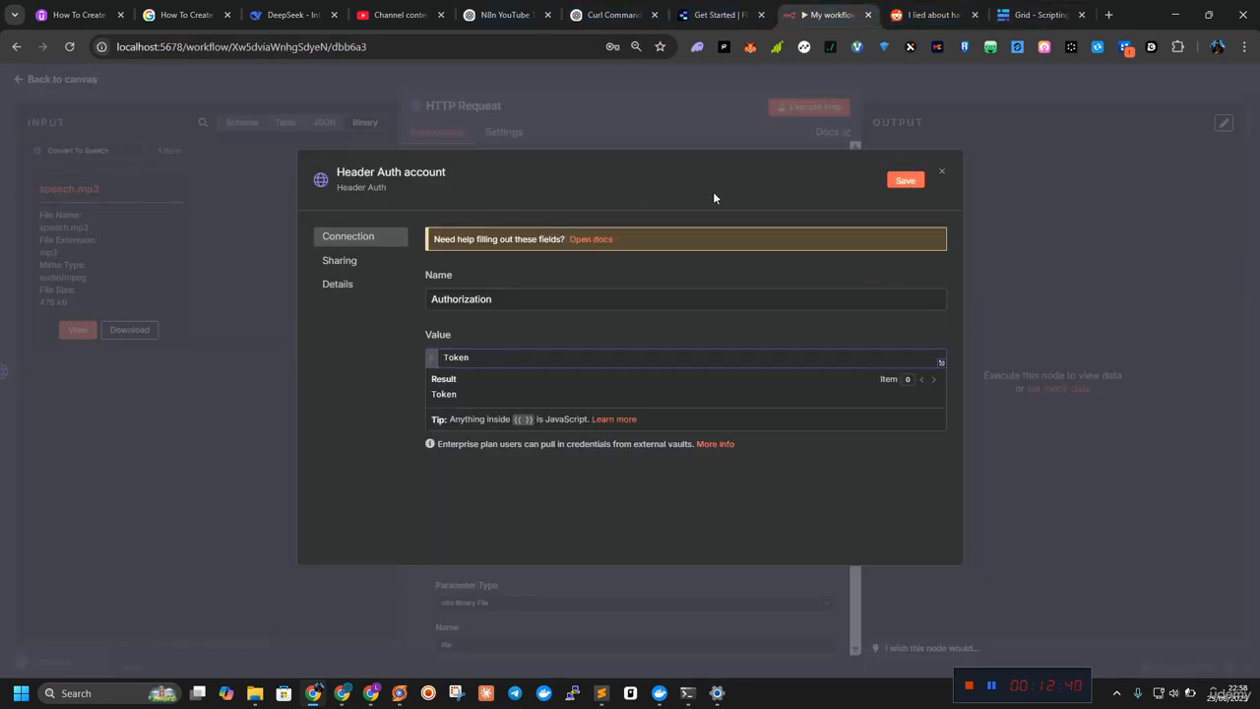
{"action": "left_click", "coordinate": [941, 171]}
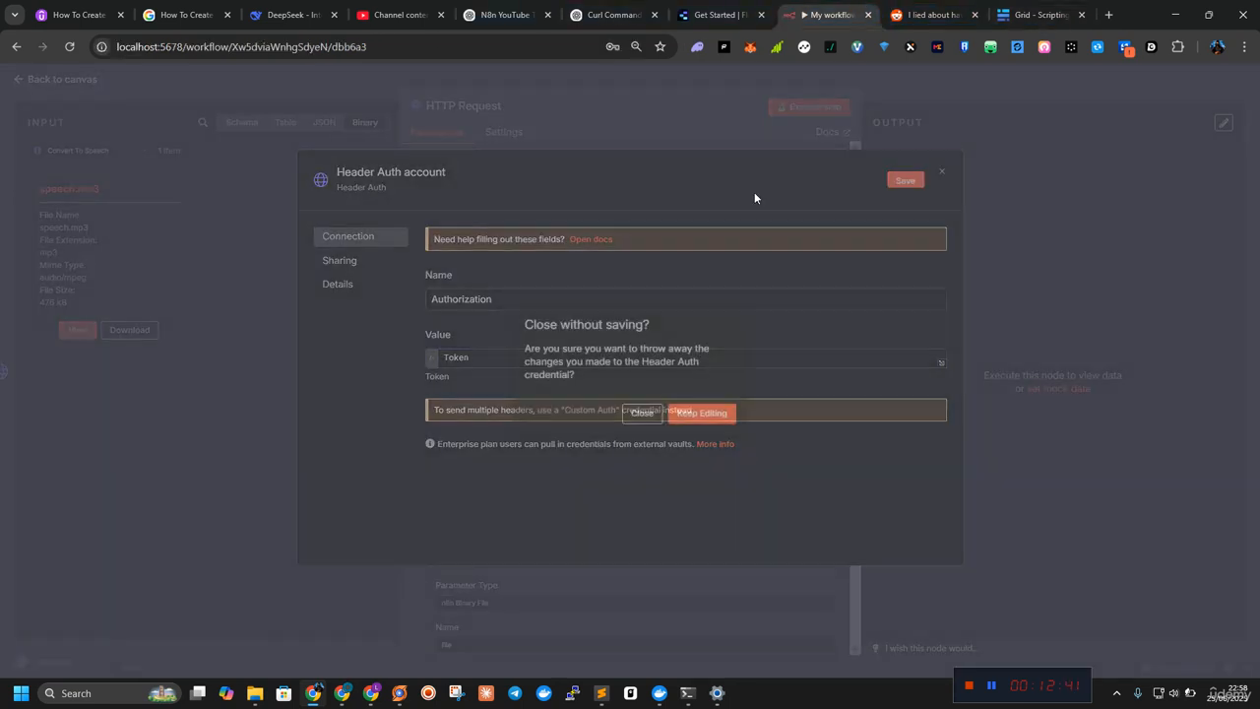
{"action": "left_click", "coordinate": [642, 413]}
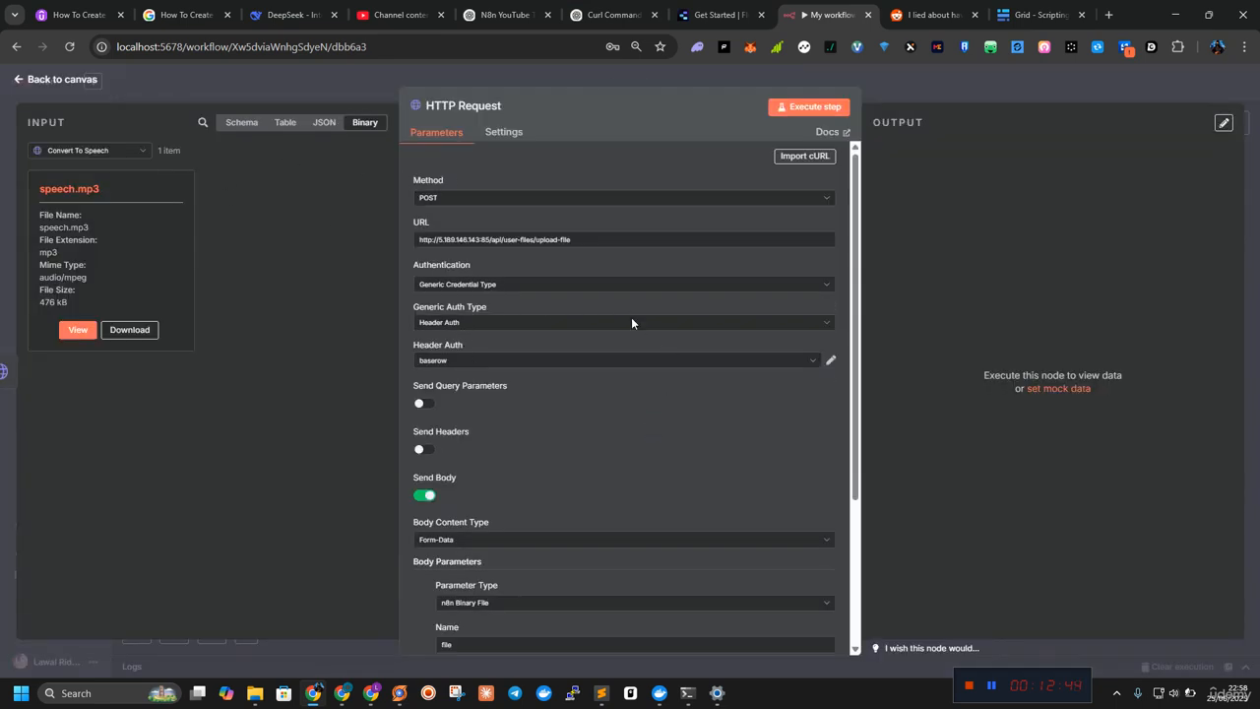
Step: Check the HTTP Request node's form-data body settings and execute the node on its own
{"action": "scroll", "coordinate": [611, 221], "scroll_direction": "down", "scroll_amount": 1}
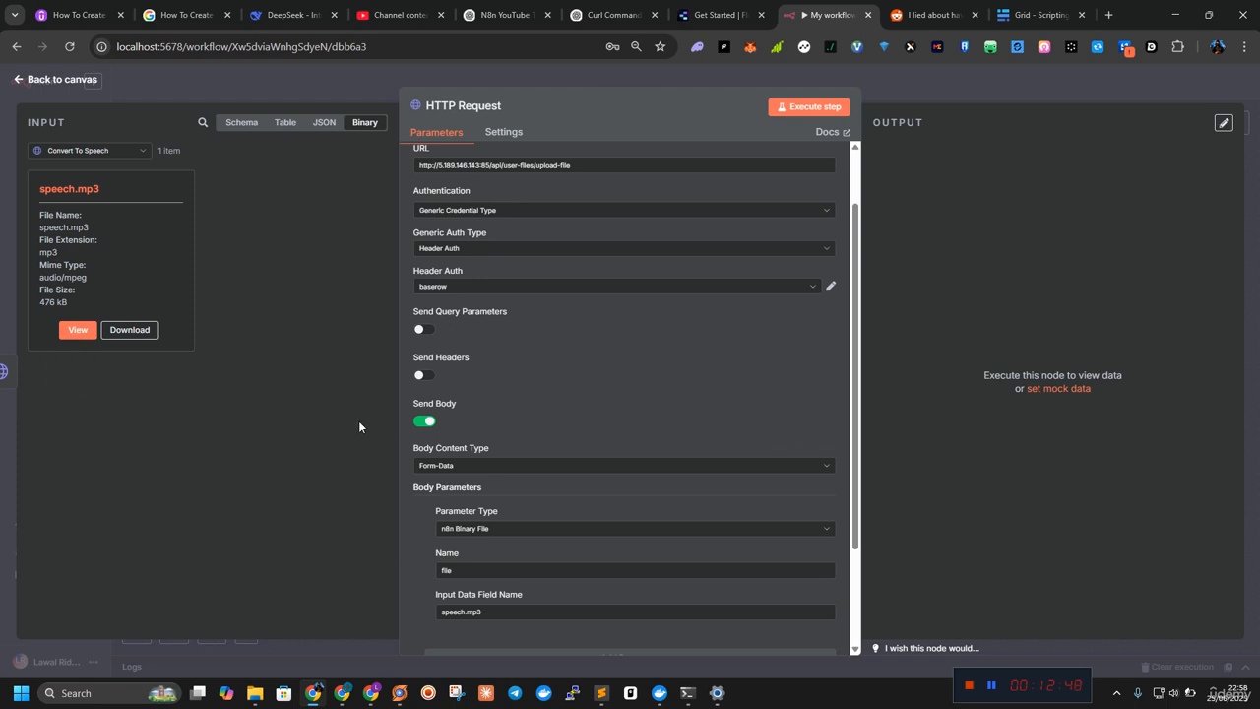
{"action": "scroll", "coordinate": [585, 487], "scroll_direction": "down", "scroll_amount": 1}
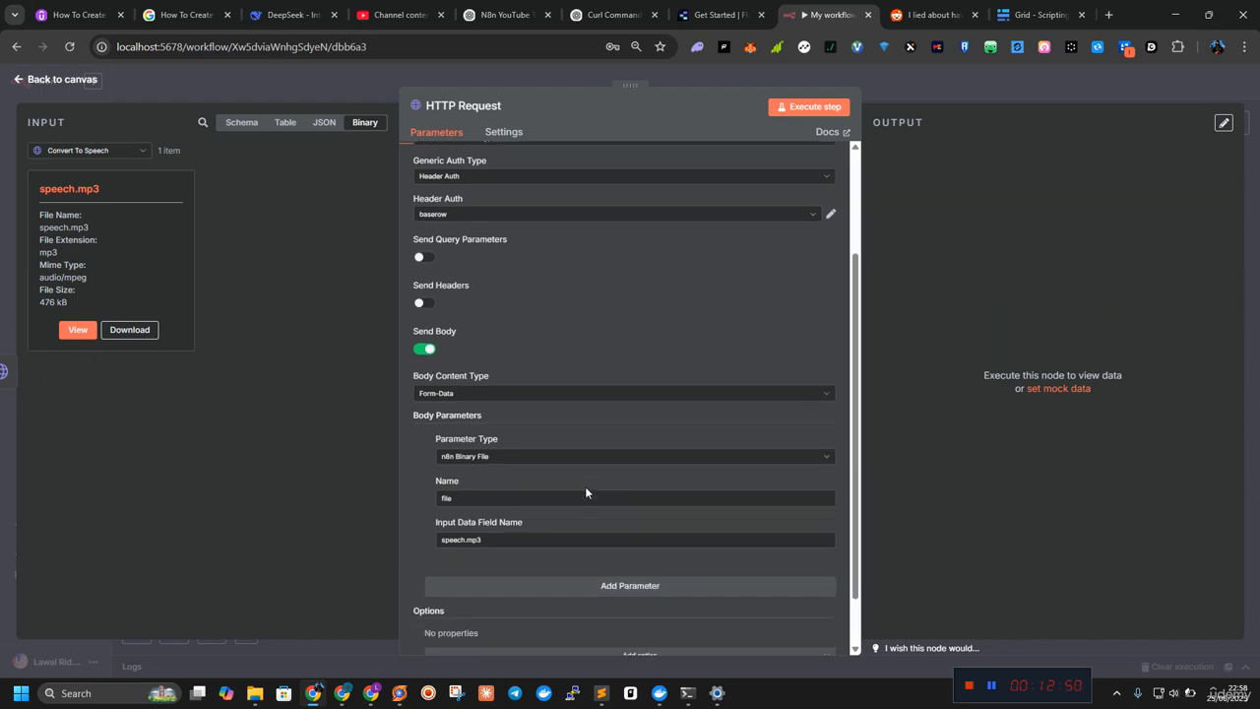
{"action": "left_click", "coordinate": [822, 107]}
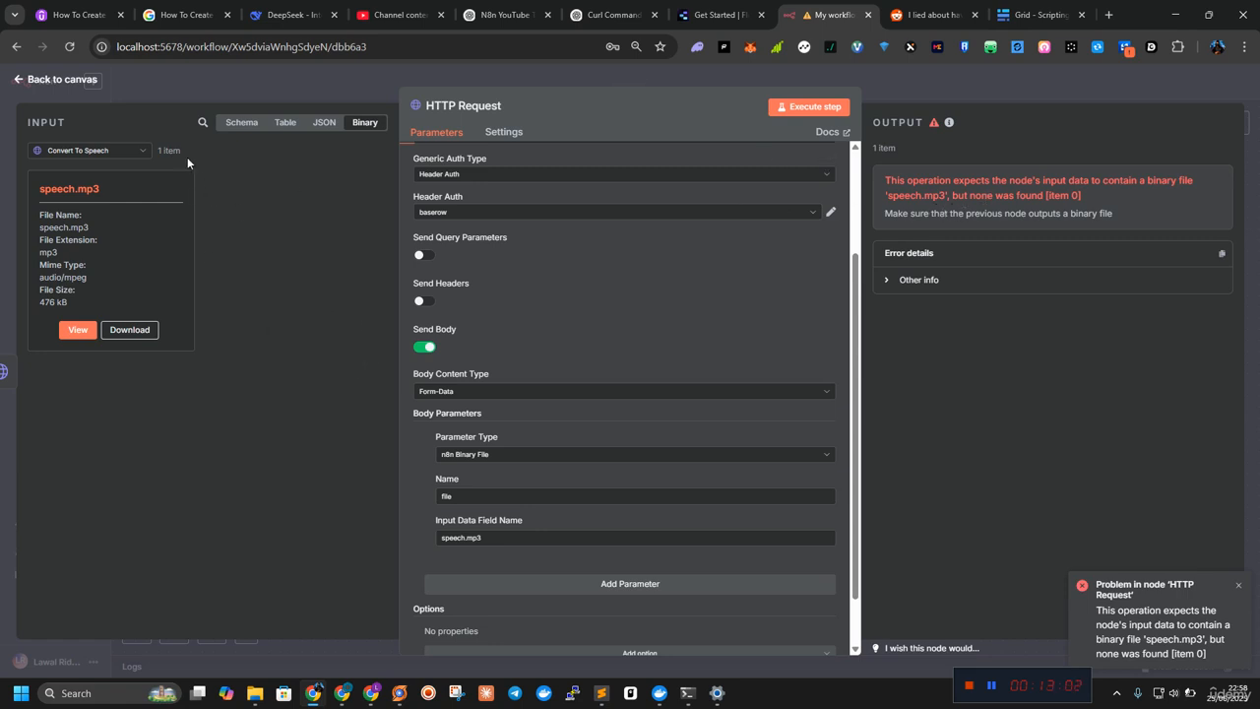
Step: Examine the Convert To Speech node's binary output and compare it with the HTTP Request node's file parameter
{"action": "left_click", "coordinate": [65, 81]}
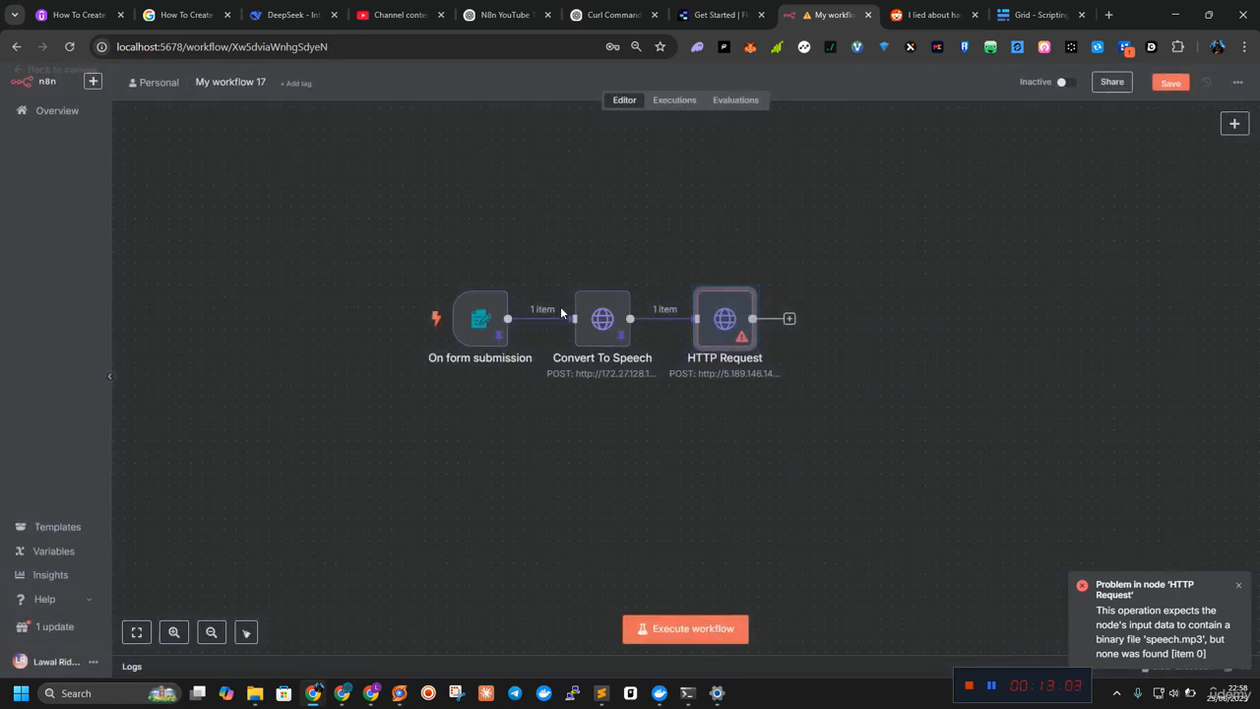
{"action": "double_click", "coordinate": [610, 324]}
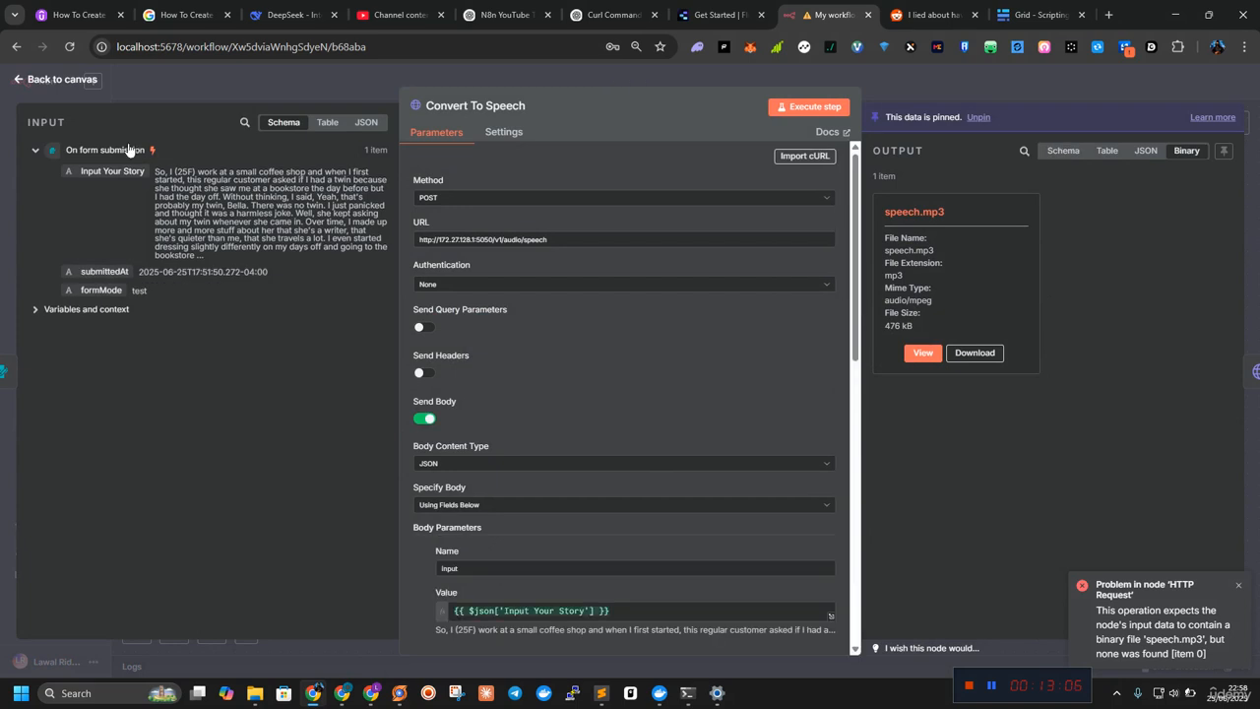
{"action": "left_click", "coordinate": [65, 80]}
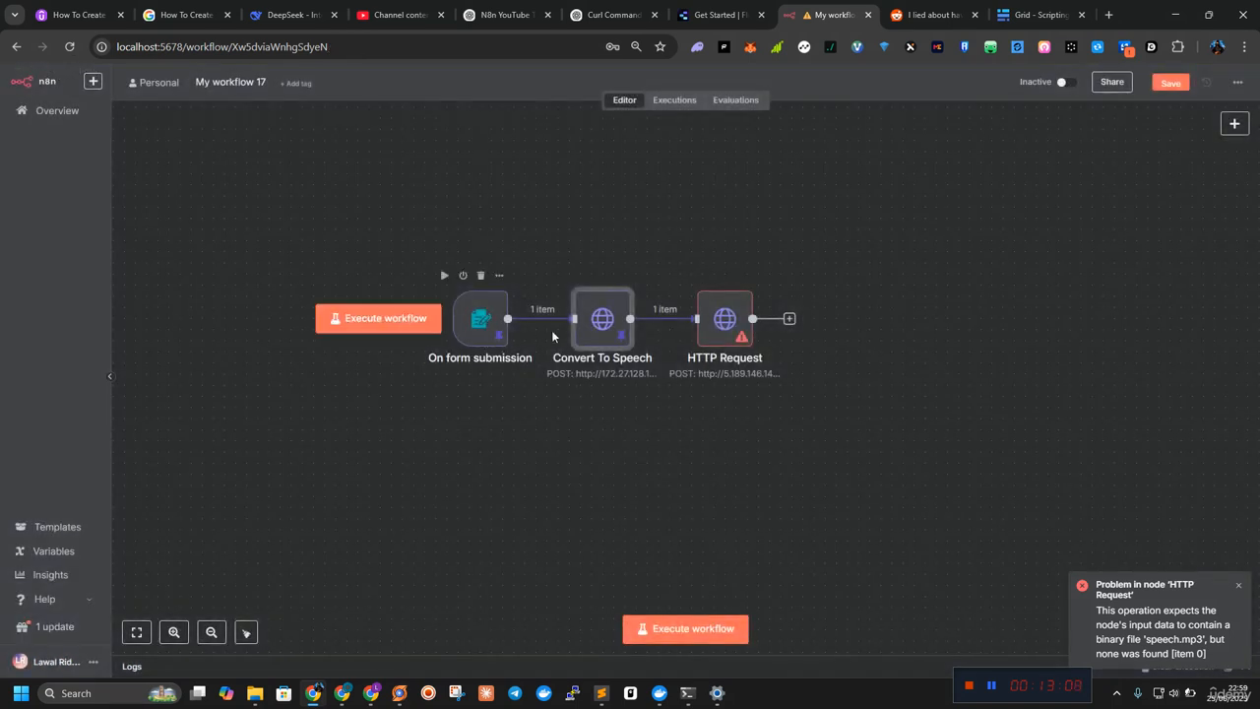
{"action": "double_click", "coordinate": [715, 324]}
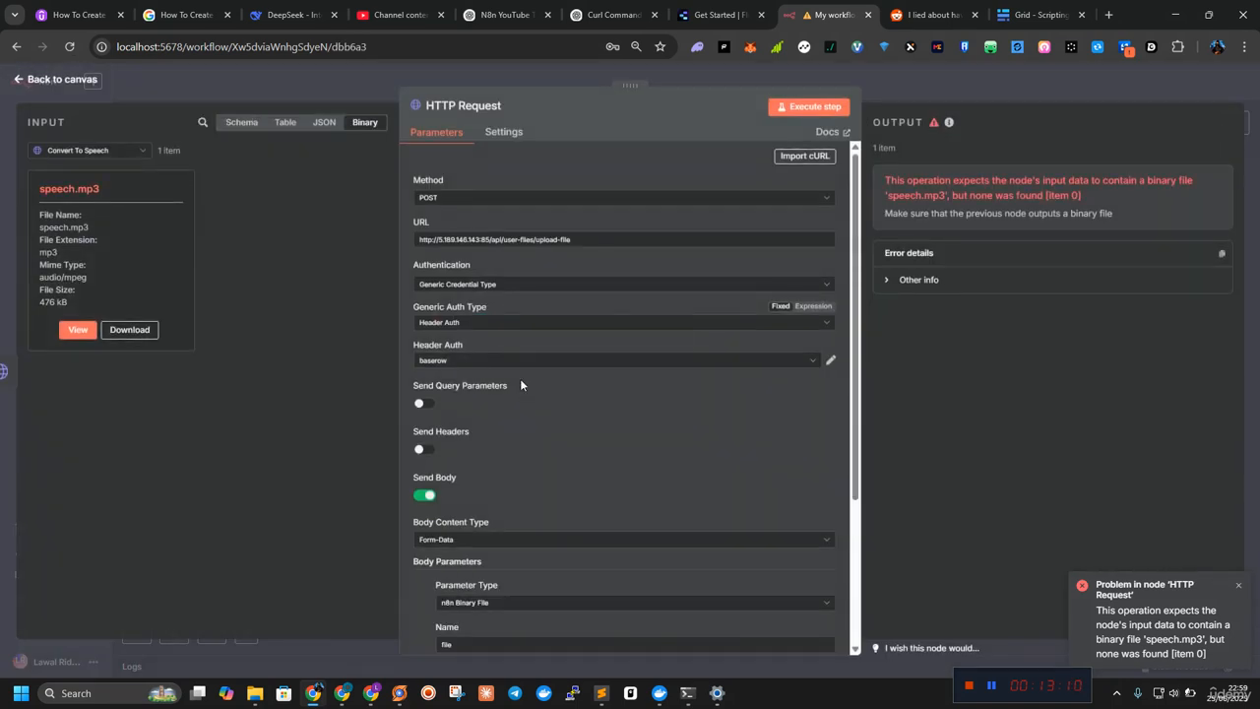
{"action": "scroll", "coordinate": [519, 378], "scroll_direction": "down", "scroll_amount": 3}
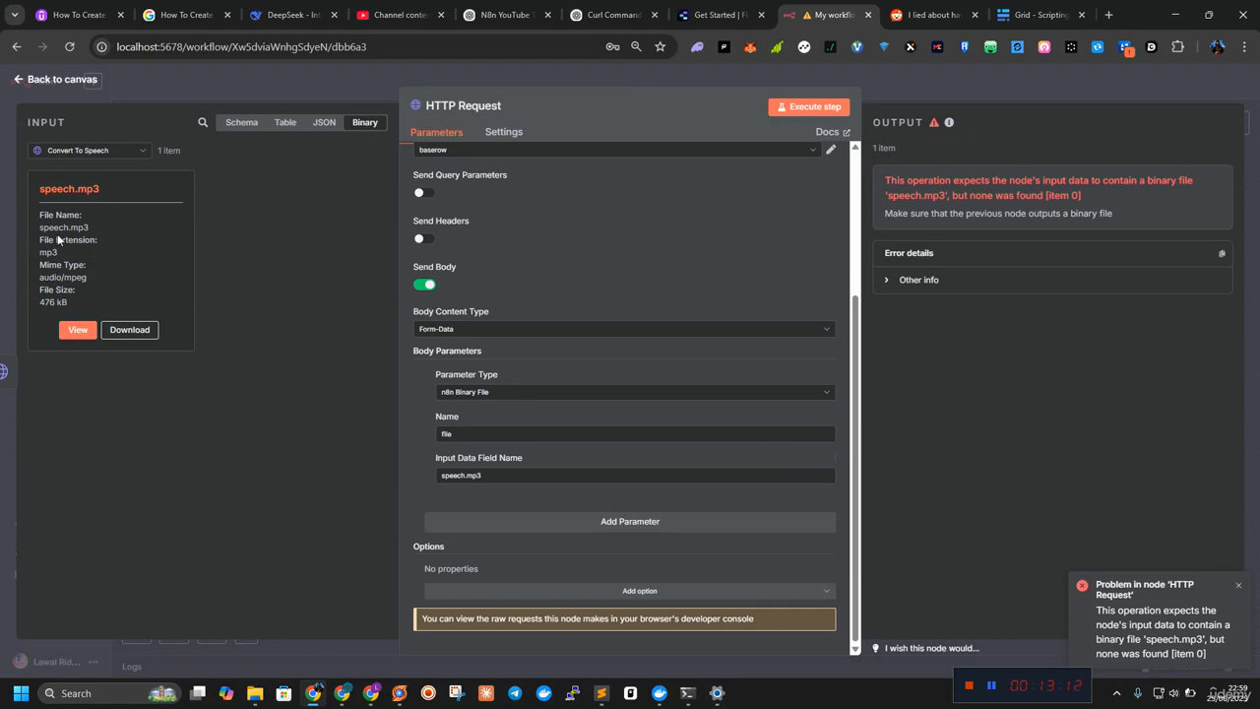
{"action": "left_click", "coordinate": [62, 80]}
Step: Unpin the Convert To Speech node's data and execute the whole workflow from the form submission trigger
{"action": "right_click", "coordinate": [594, 330]}
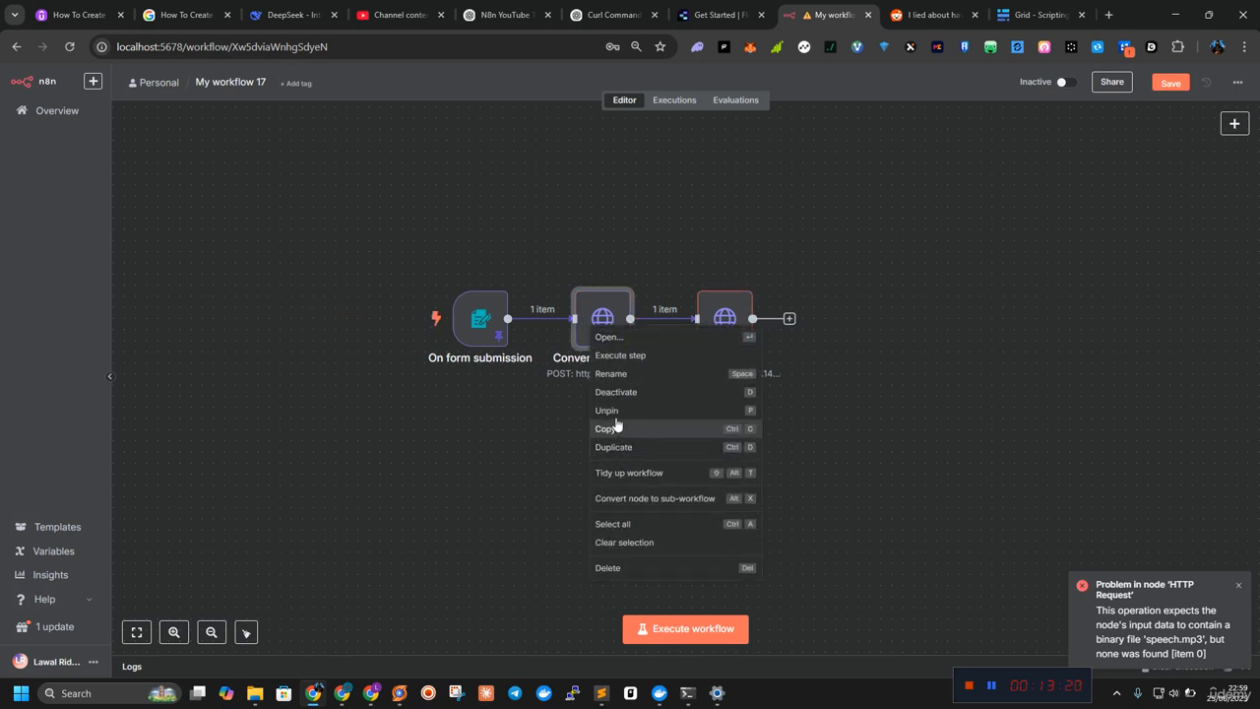
{"action": "left_click", "coordinate": [610, 428]}
{"action": "left_click", "coordinate": [405, 319]}
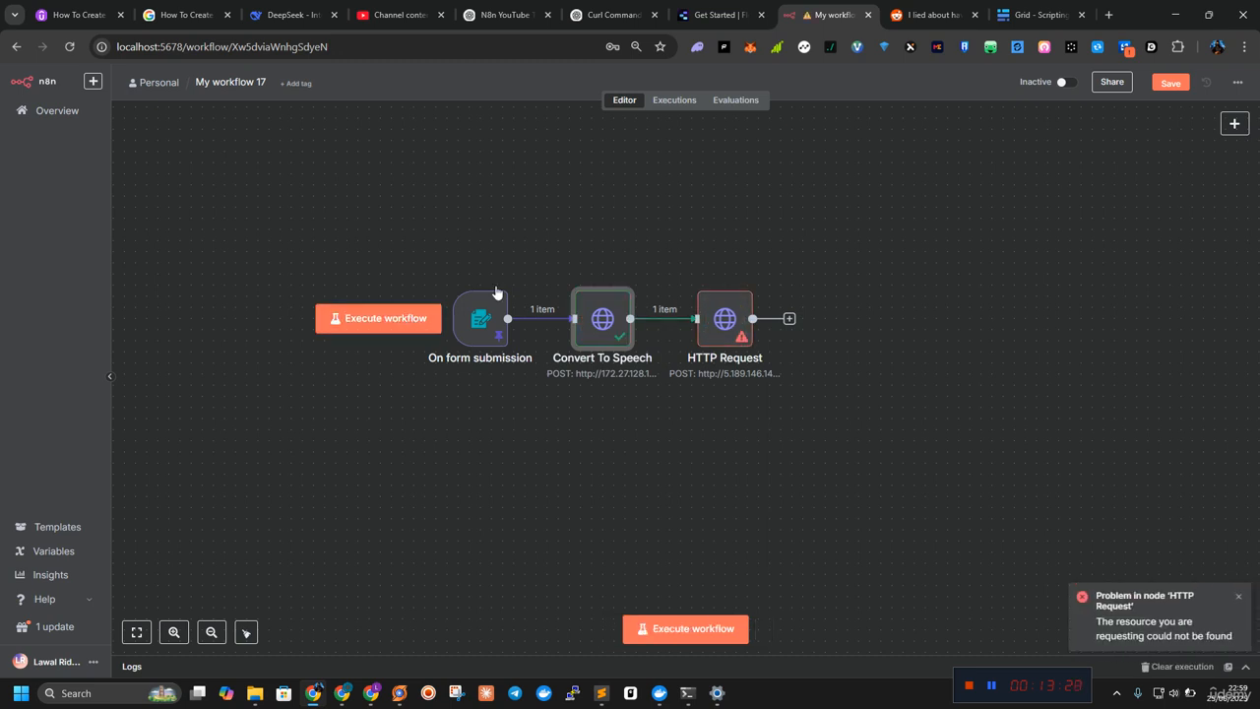
Step: Add the Response option to the HTTP Request node, keeping the Autodetect format, and execute the node again
{"action": "left_click", "coordinate": [736, 323]}
{"action": "key", "text": "Return"}
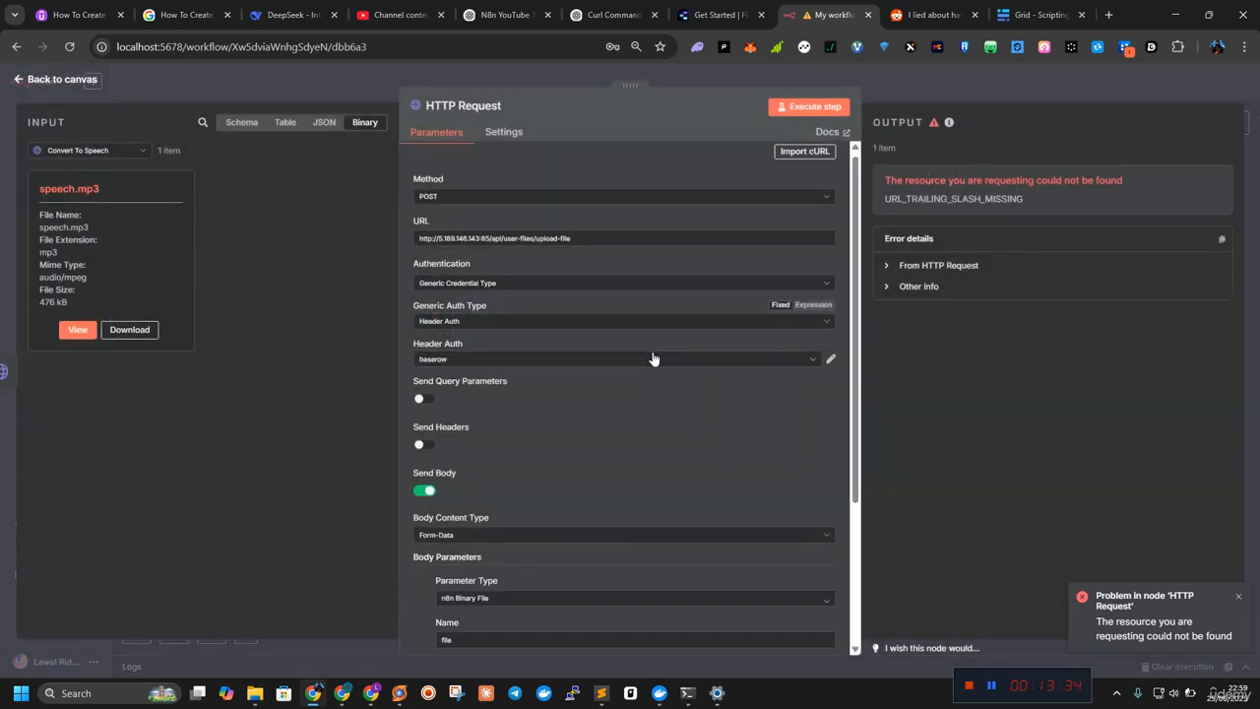
{"action": "scroll", "coordinate": [652, 351], "scroll_direction": "down", "scroll_amount": 3}
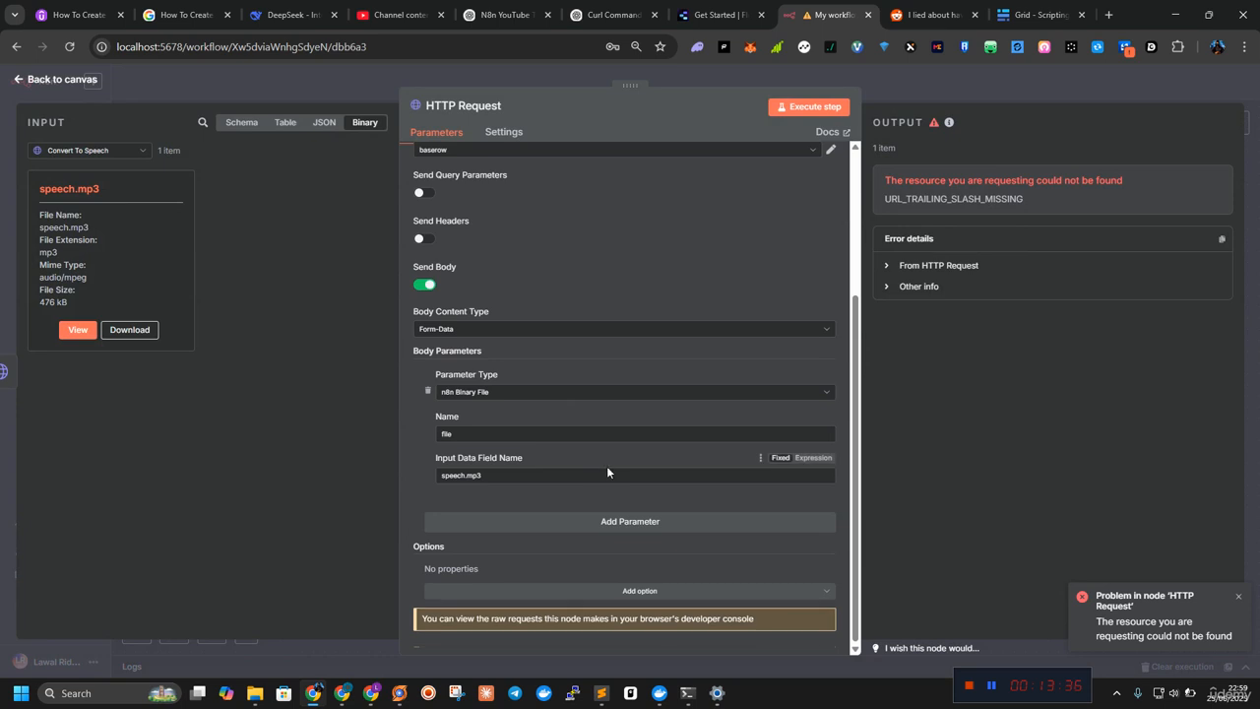
{"action": "left_click", "coordinate": [633, 591]}
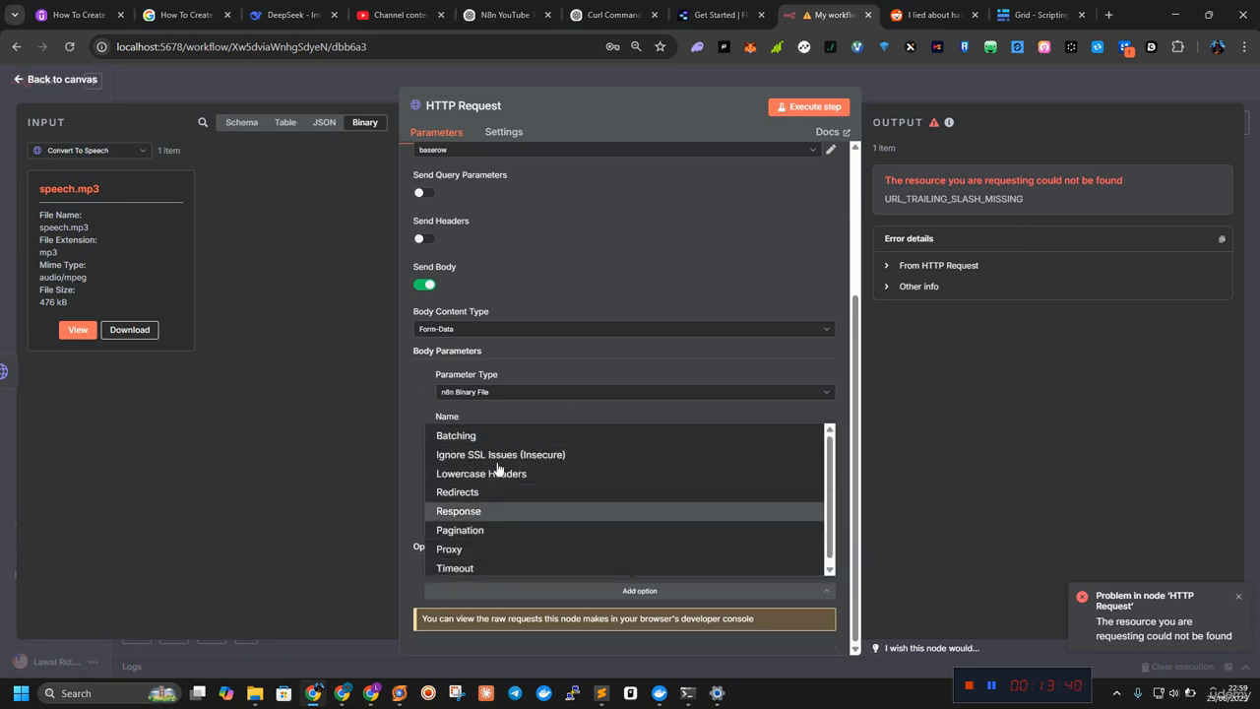
{"action": "left_click", "coordinate": [477, 509]}
{"action": "scroll", "coordinate": [517, 427], "scroll_direction": "down", "scroll_amount": 2}
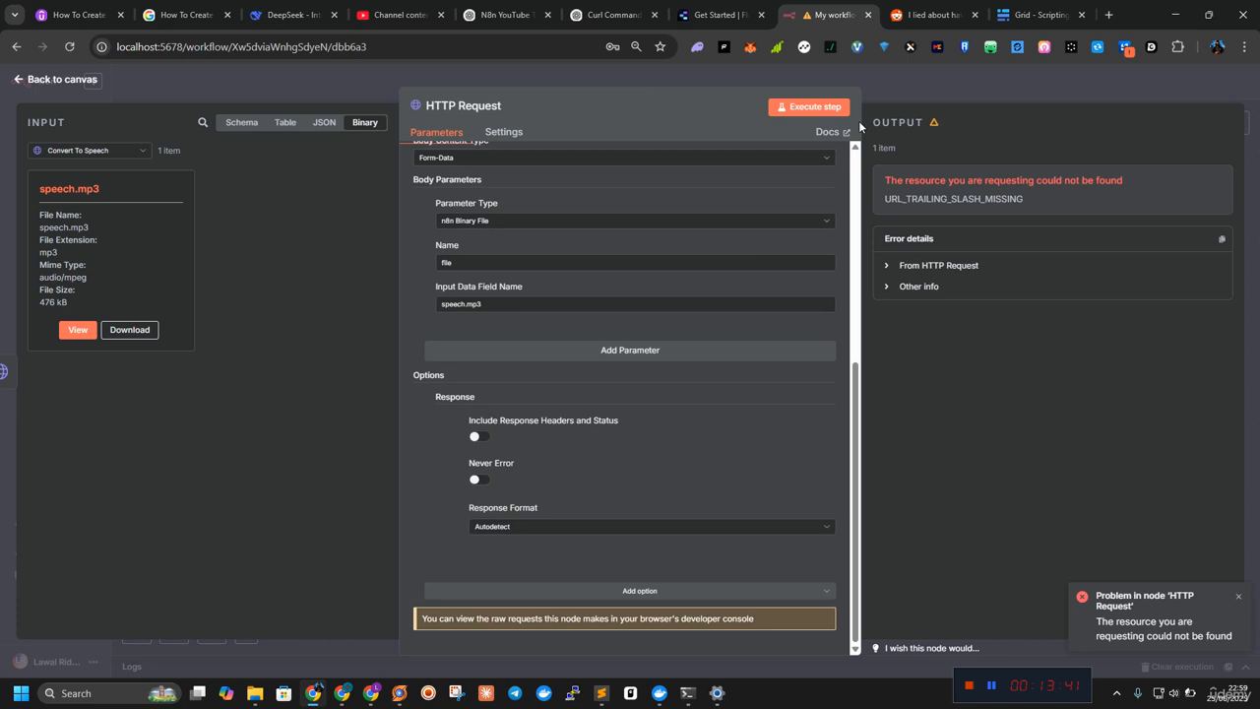
{"action": "left_click", "coordinate": [808, 106]}
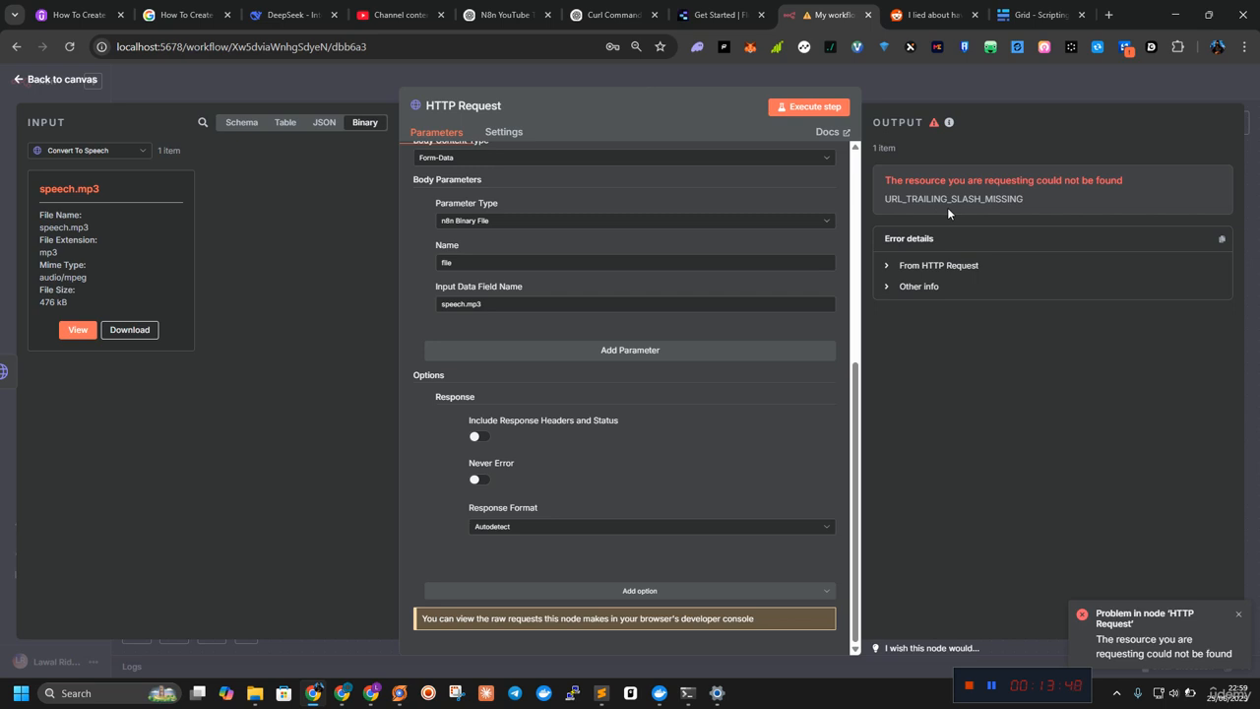
{"action": "scroll", "coordinate": [586, 240], "scroll_direction": "up", "scroll_amount": 3}
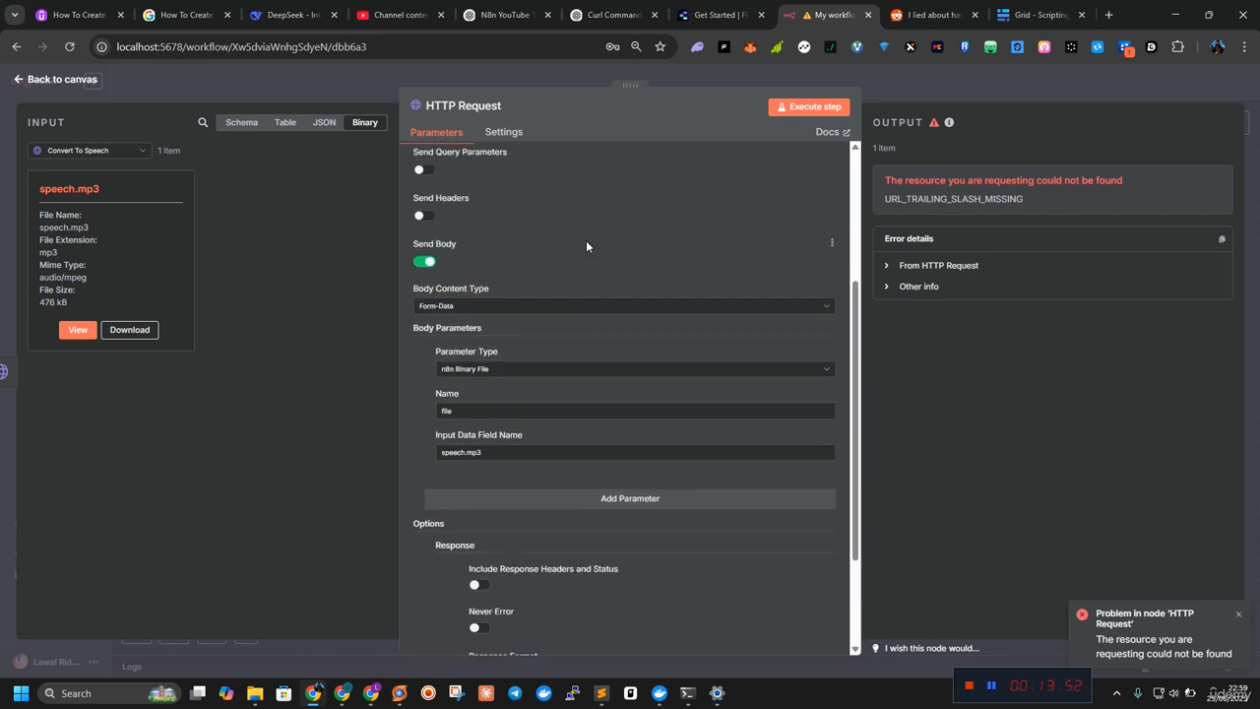
Step: Add a trailing slash to the HTTP Request node's upload-file URL and execute the node again
{"action": "scroll", "coordinate": [586, 240], "scroll_direction": "up", "scroll_amount": 2}
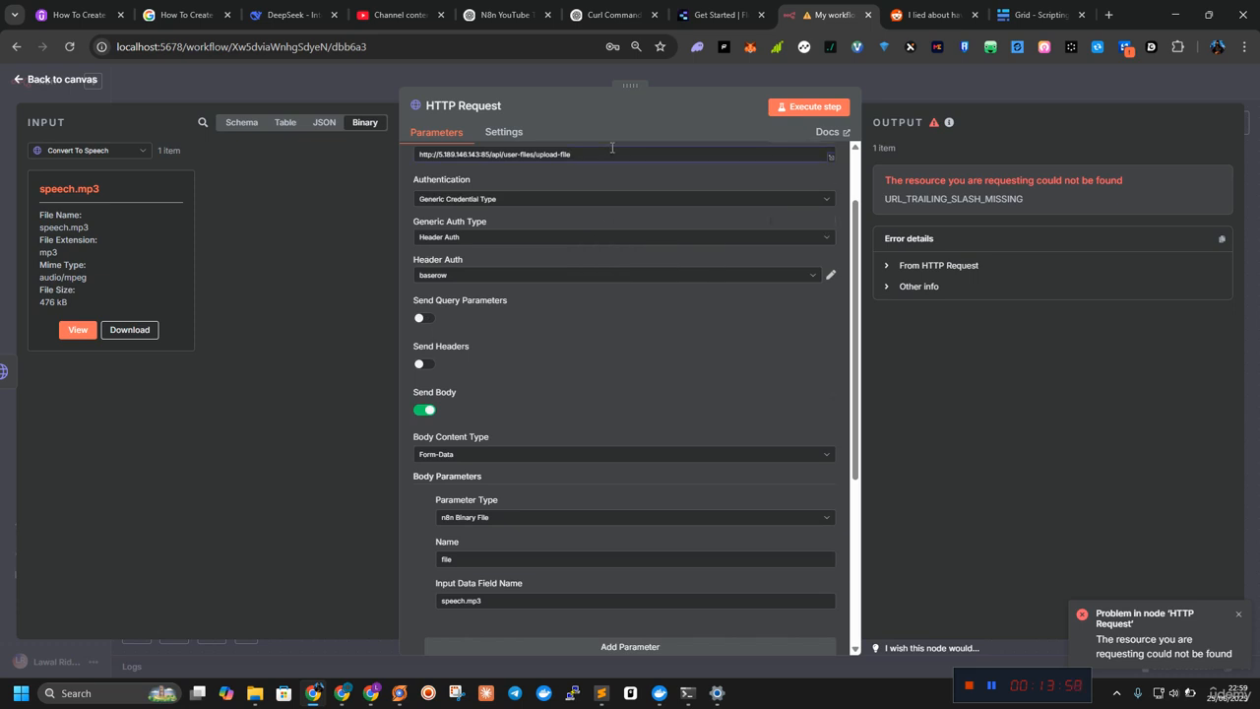
{"action": "left_click", "coordinate": [611, 148]}
{"action": "type", "text": "/"}
{"action": "left_click", "coordinate": [819, 110]}
{"action": "scroll", "coordinate": [701, 406], "scroll_direction": "down", "scroll_amount": 1}
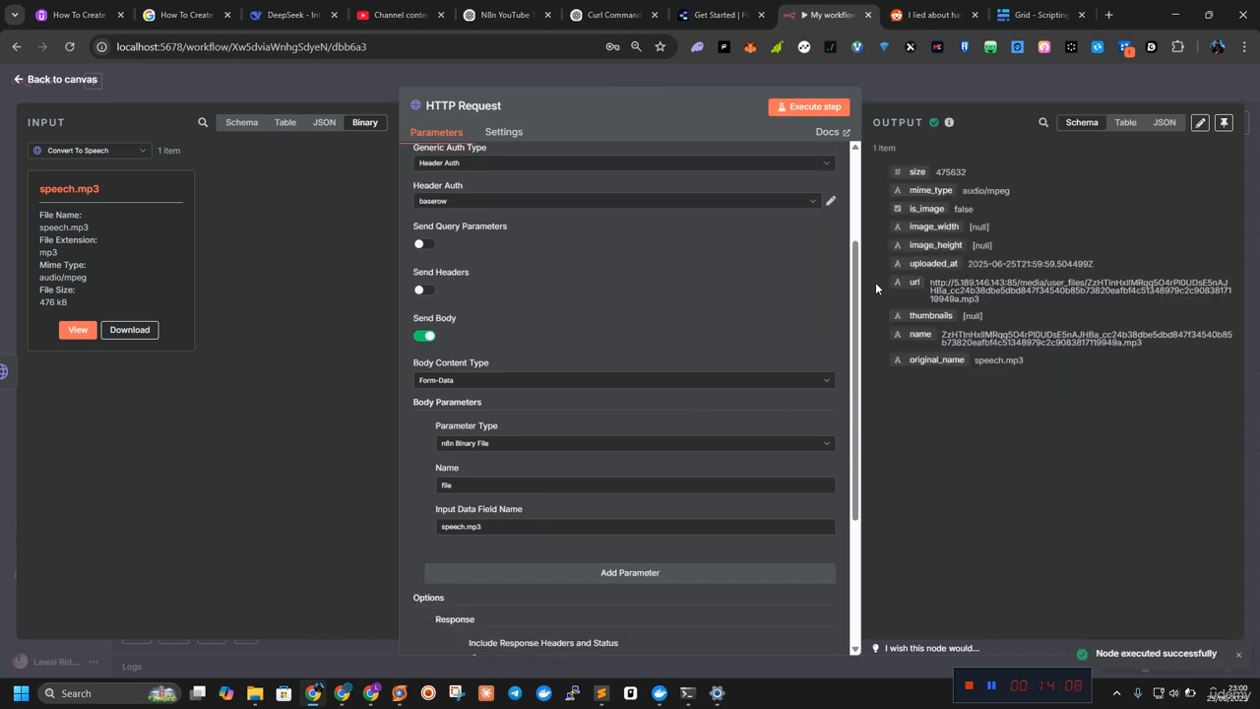
Step: Return to the canvas and pin the output data of the Convert To Speech and HTTP Request nodes
{"action": "left_click", "coordinate": [111, 85]}
{"action": "right_click", "coordinate": [605, 337]}
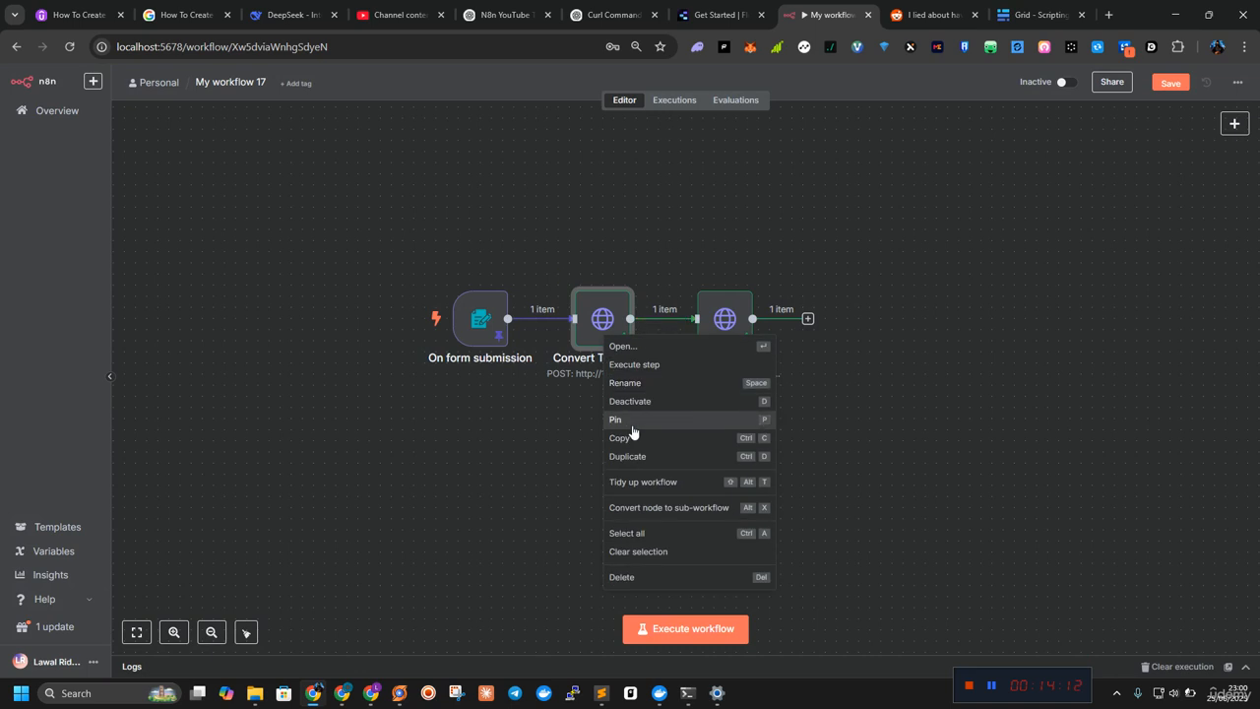
{"action": "right_click", "coordinate": [733, 333]}
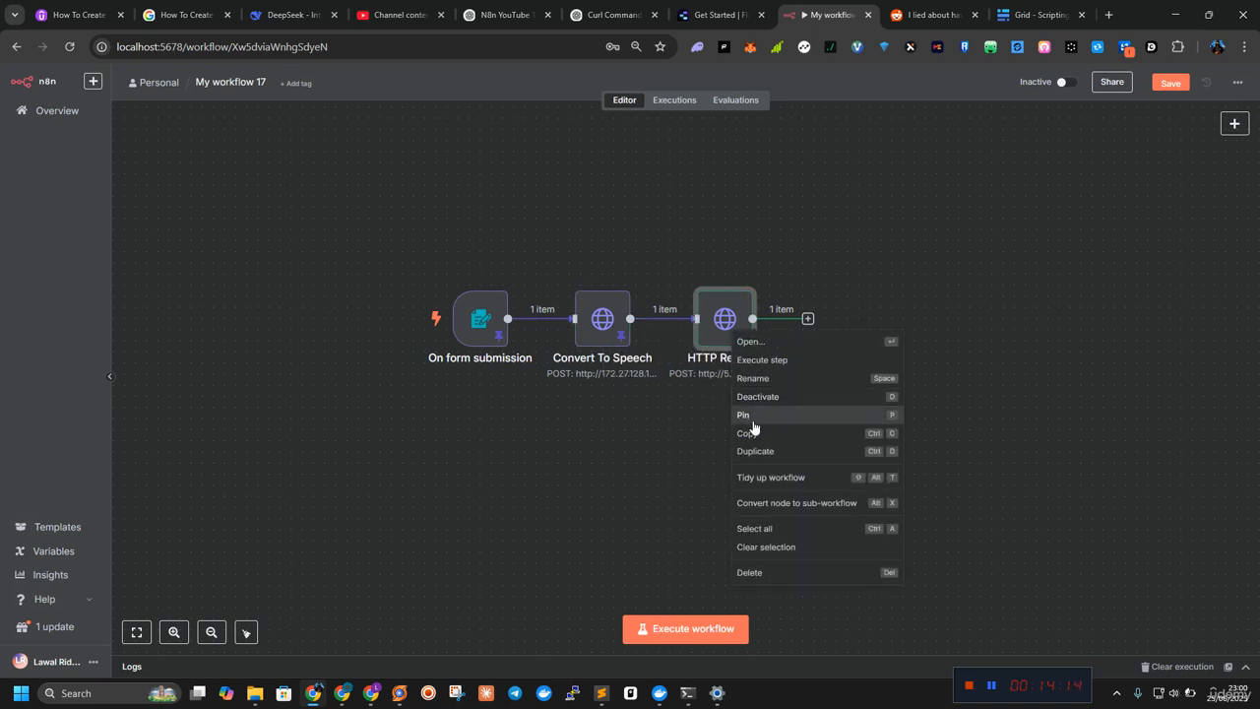
{"action": "left_click", "coordinate": [758, 416]}
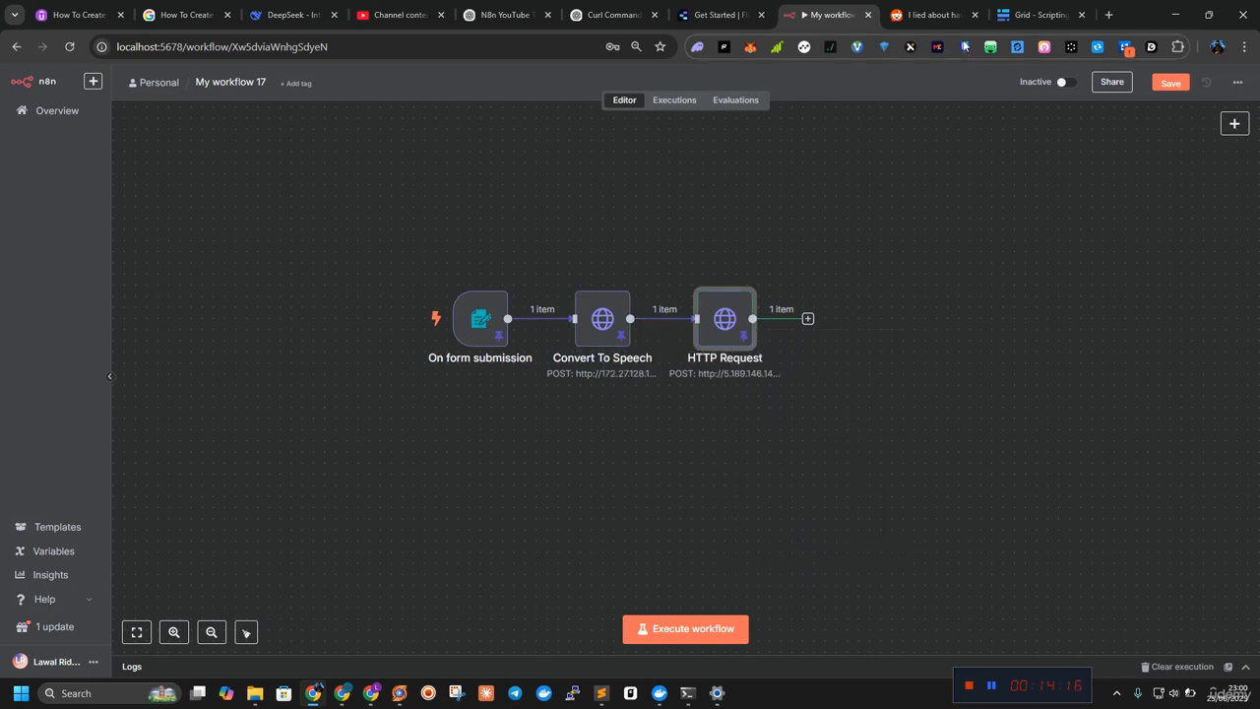
Step: Switch to Baserow, close the database token settings and check the columns of the Scripting table
{"action": "left_click", "coordinate": [1039, 15]}
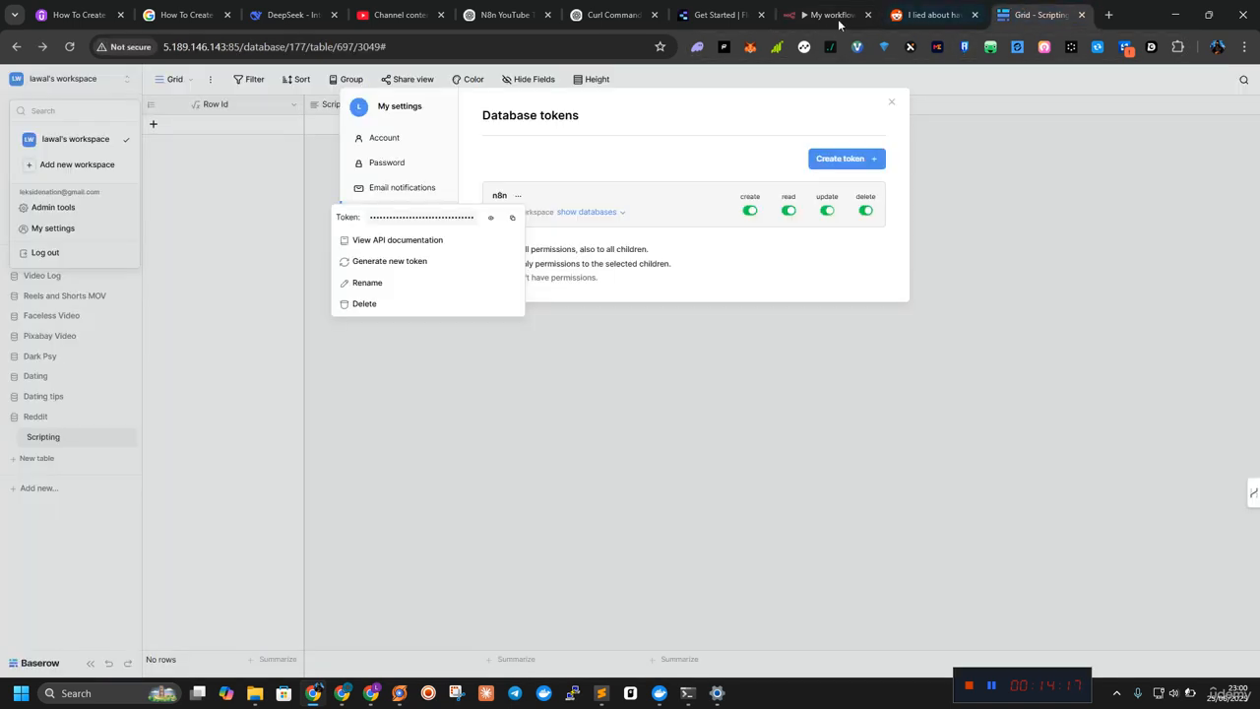
{"action": "left_click", "coordinate": [437, 562]}
{"action": "left_click", "coordinate": [47, 446]}
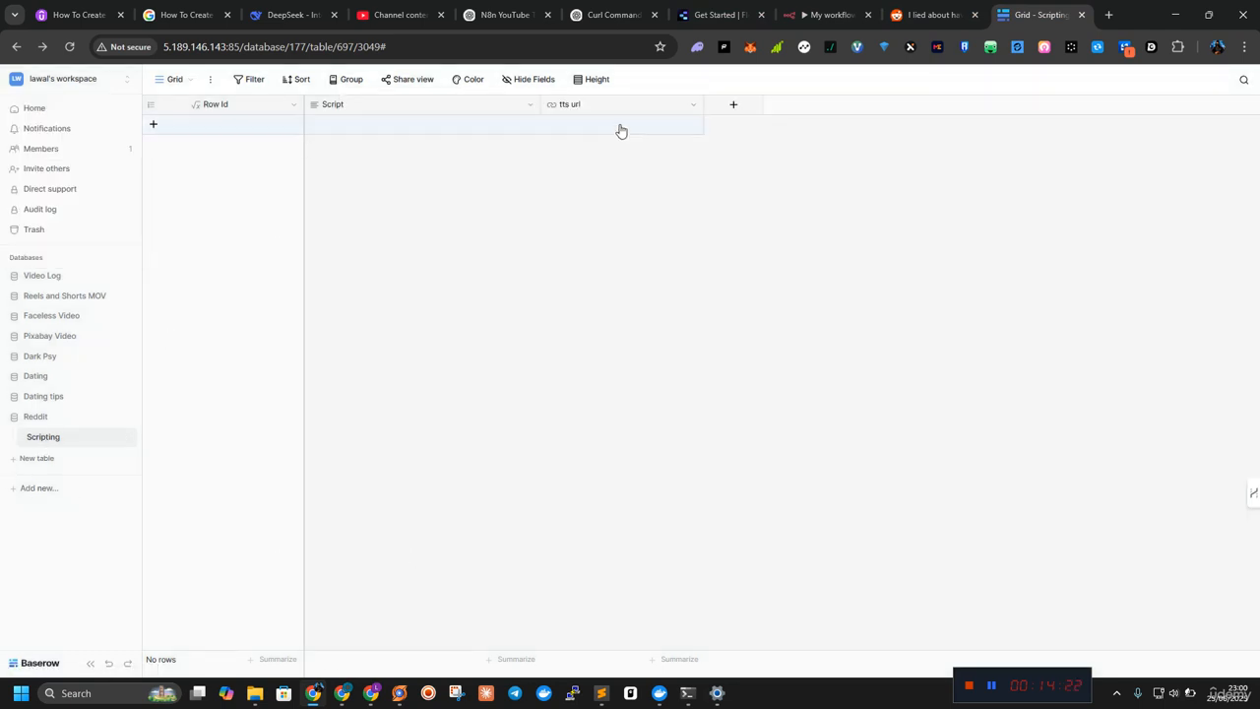
{"action": "left_click", "coordinate": [912, 10]}
Step: Switch back to the n8n workflow and add a Baserow Create a row node after the HTTP Request node
{"action": "left_click", "coordinate": [822, 13]}
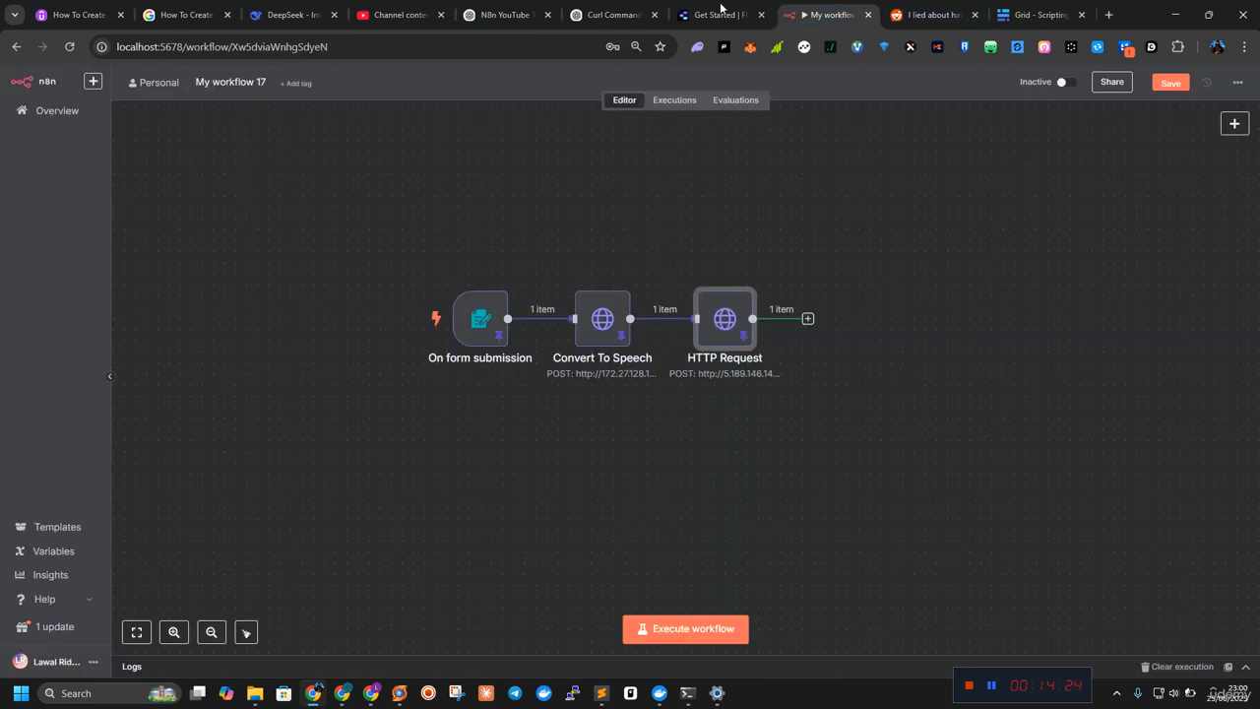
{"action": "left_click", "coordinate": [808, 319]}
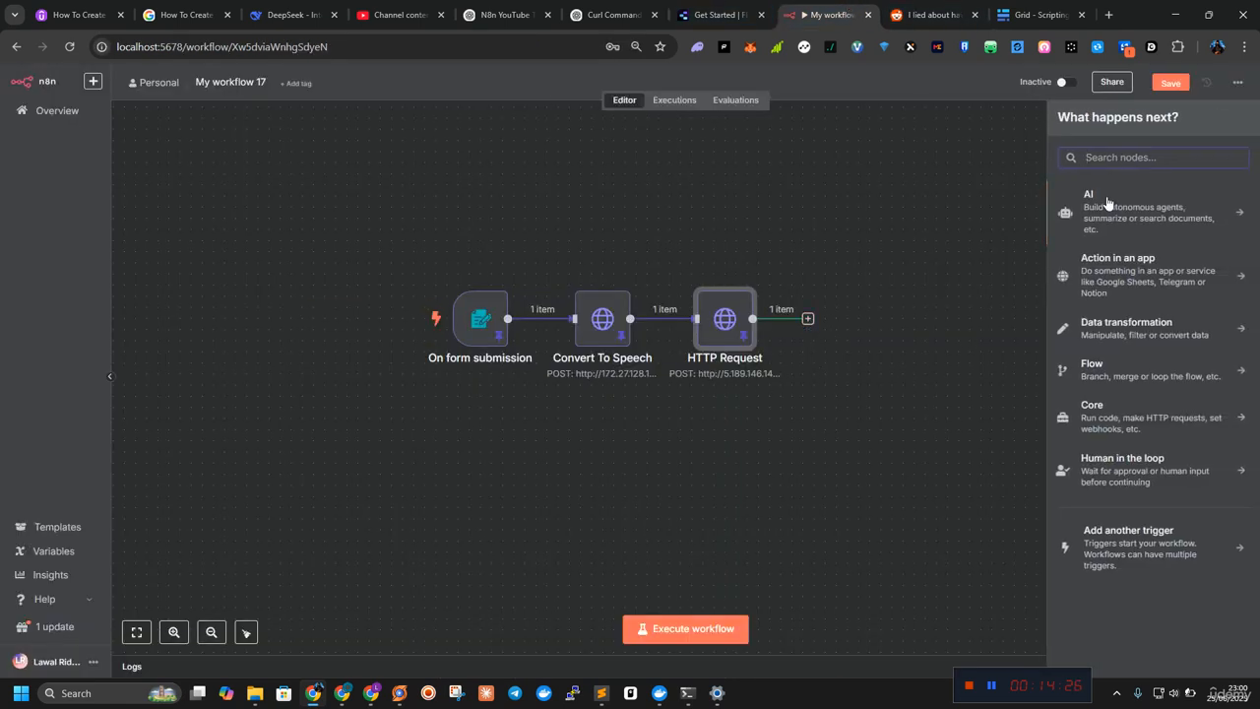
{"action": "type", "text": "bas"}
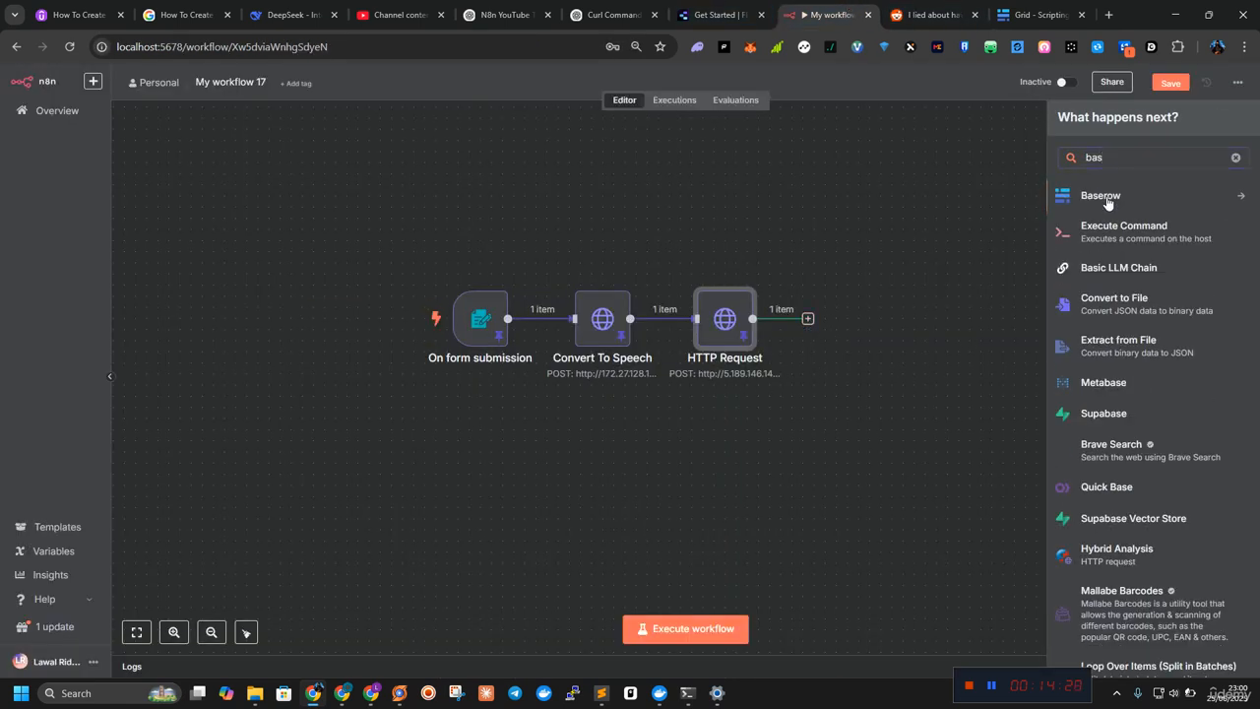
{"action": "left_click", "coordinate": [1111, 200]}
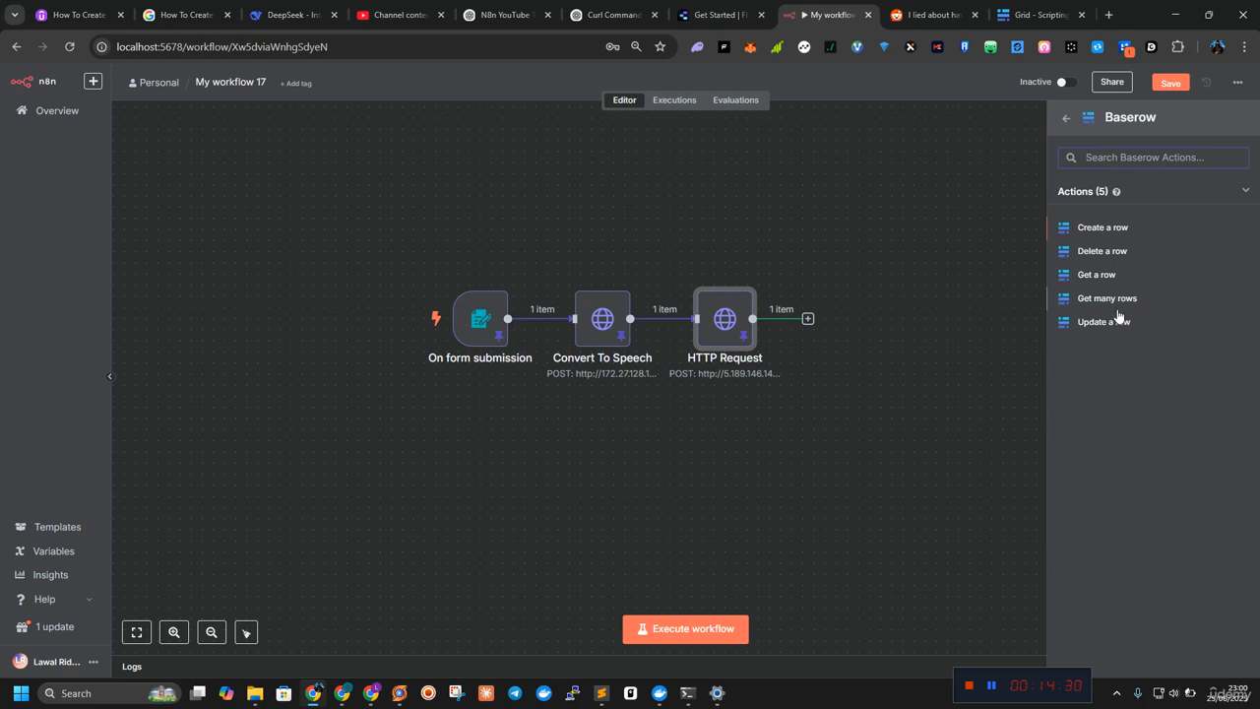
{"action": "left_click", "coordinate": [1093, 227]}
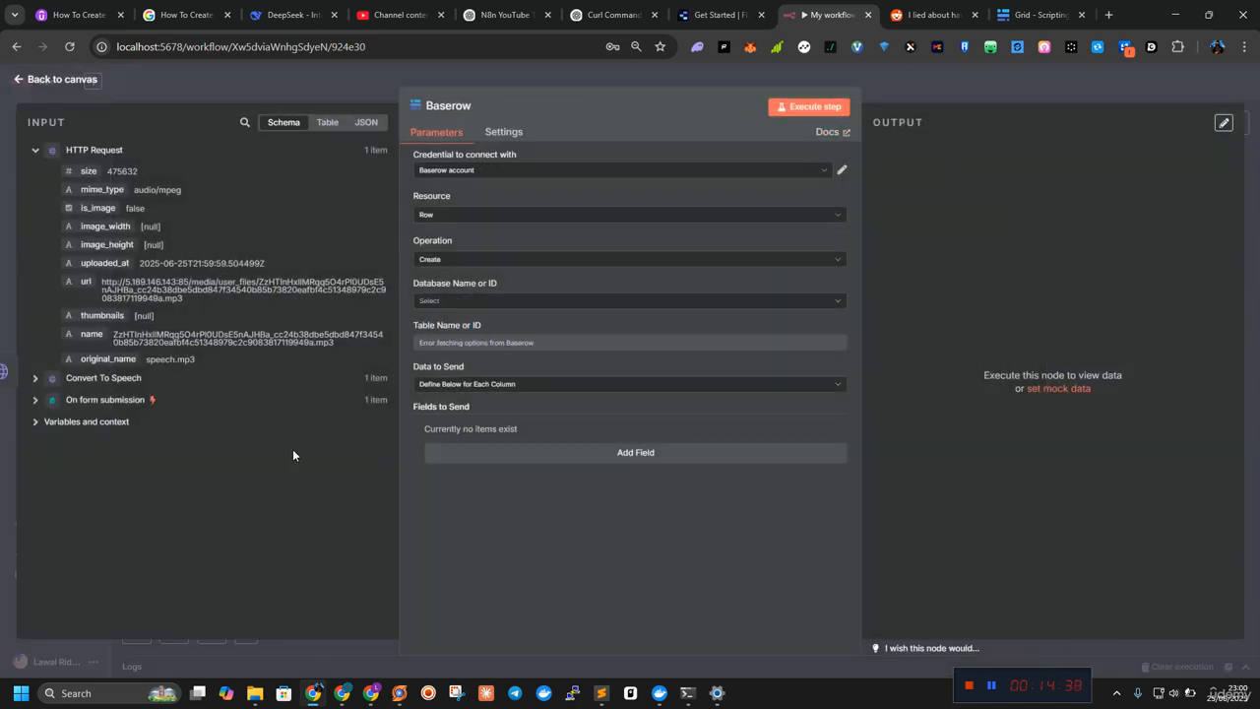
{"action": "left_click", "coordinate": [824, 171]}
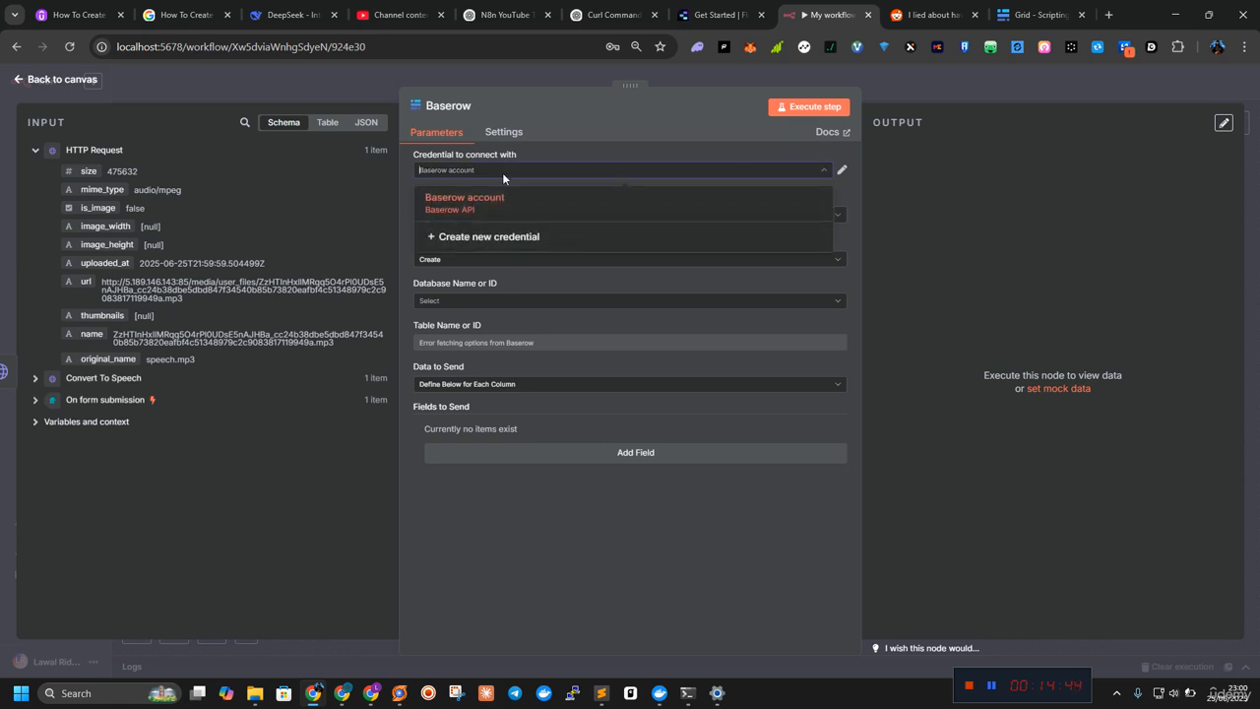
{"action": "left_click", "coordinate": [461, 241]}
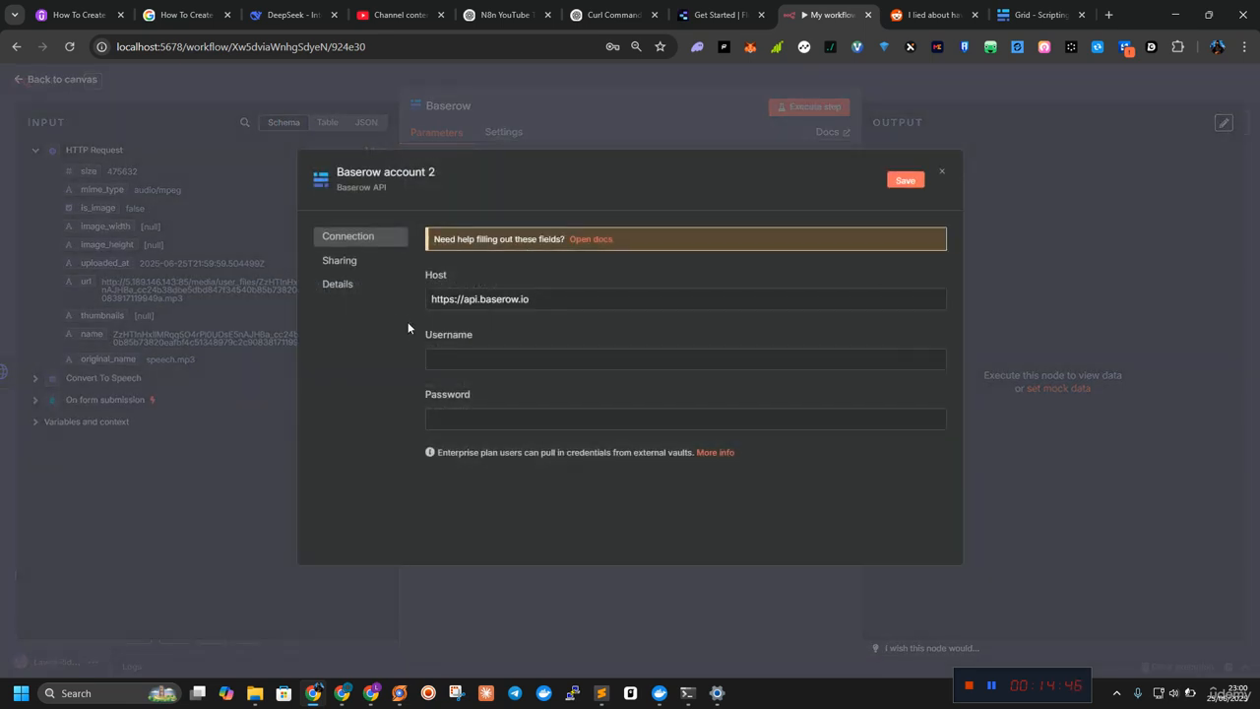
{"action": "left_click", "coordinate": [458, 359]}
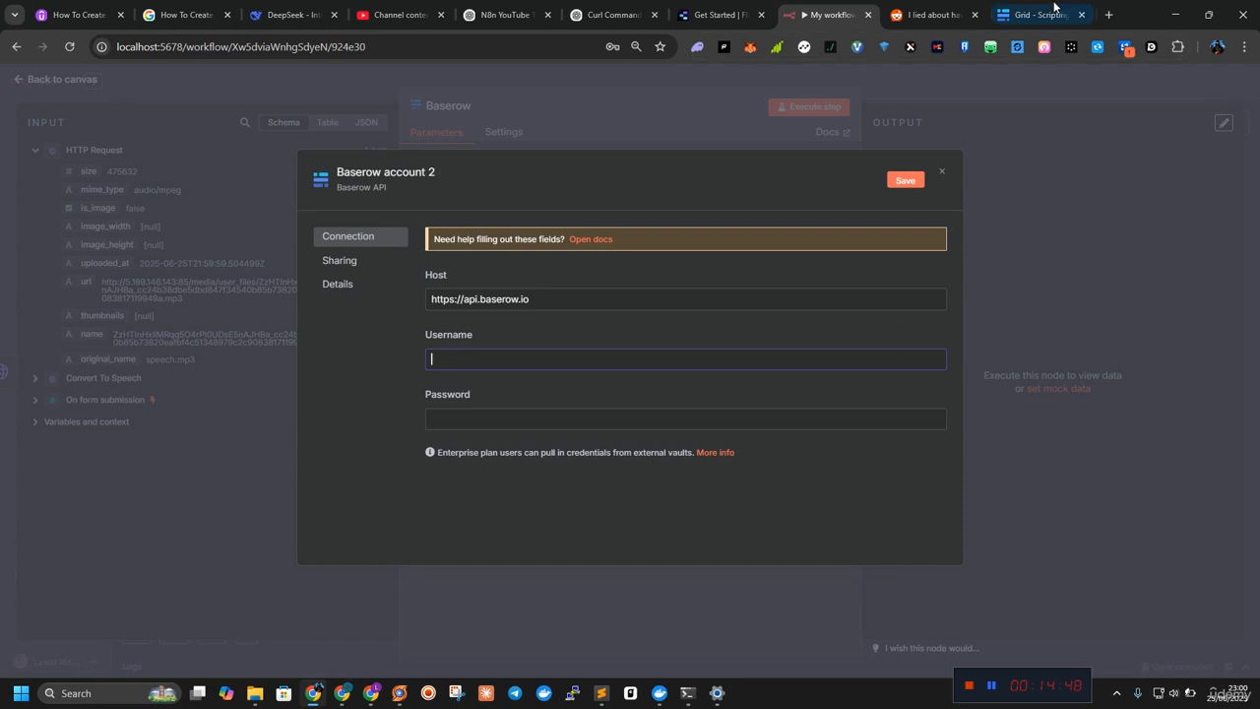
{"action": "left_click", "coordinate": [453, 423]}
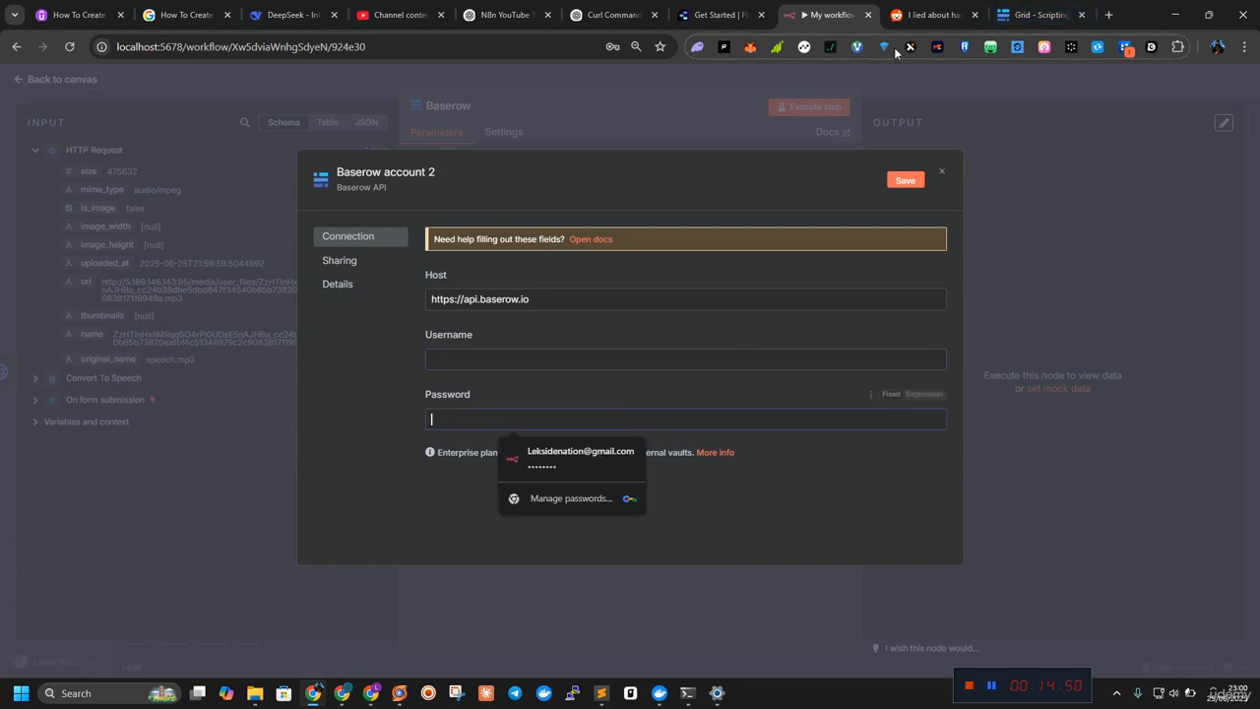
{"action": "left_click", "coordinate": [942, 171]}
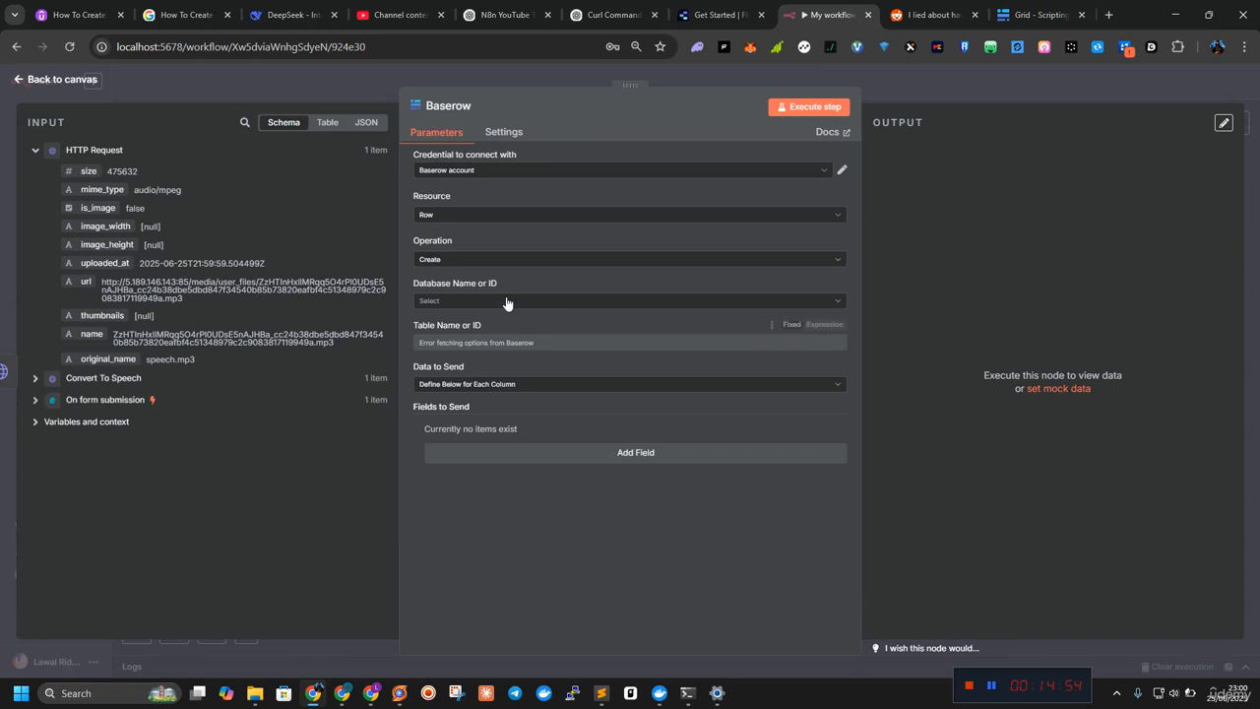
Step: Set the Baserow node's database to Reddit and its table to Scripting
{"action": "left_click", "coordinate": [446, 303]}
{"action": "scroll", "coordinate": [465, 445], "scroll_direction": "down", "scroll_amount": 1}
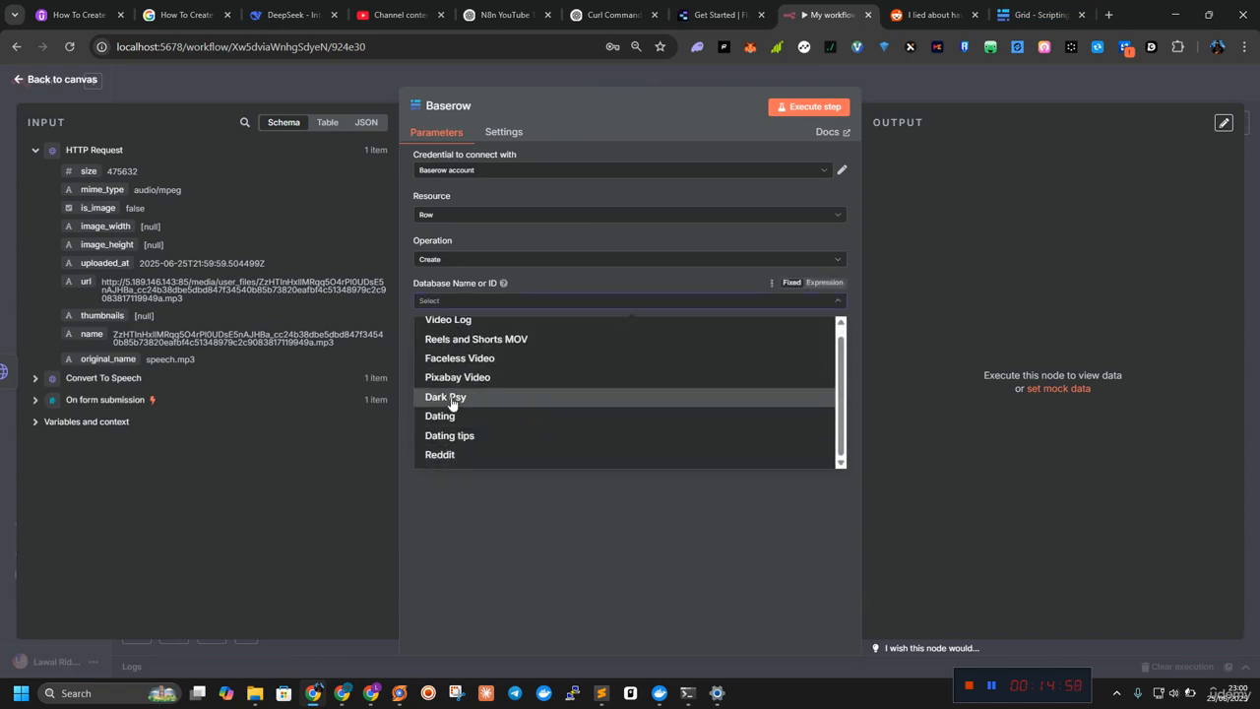
{"action": "left_click", "coordinate": [440, 454]}
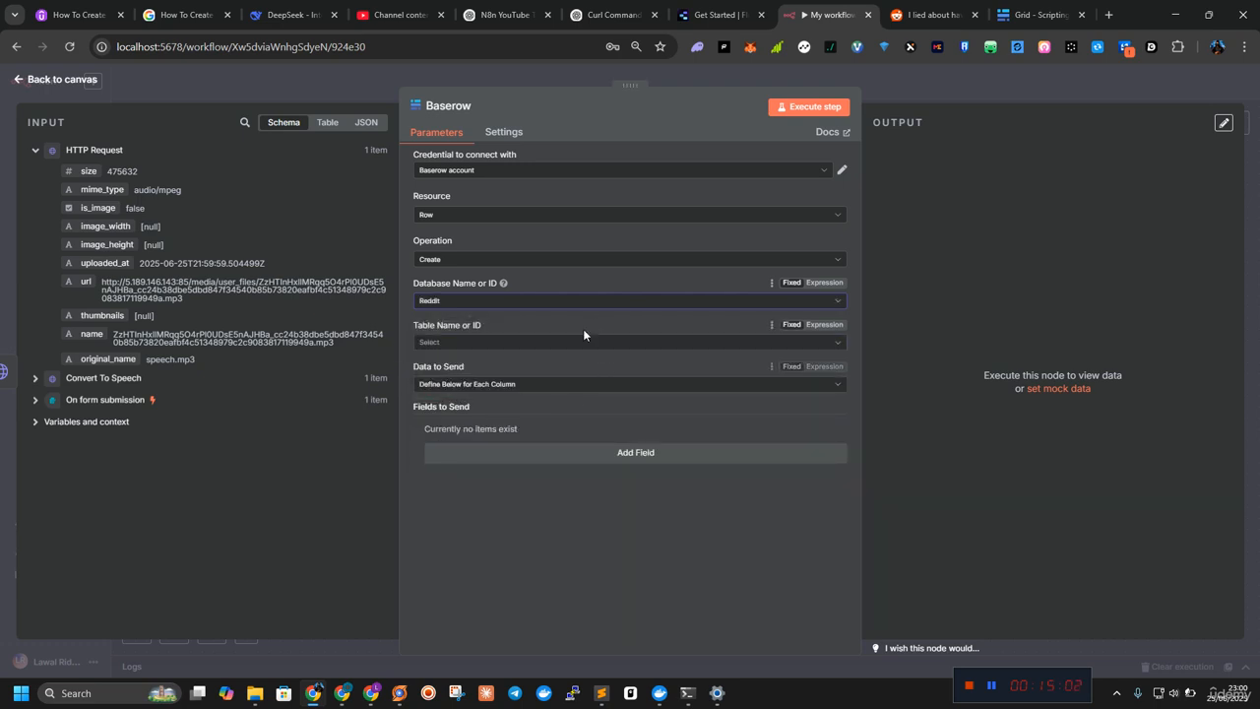
{"action": "left_click", "coordinate": [483, 343]}
{"action": "left_click", "coordinate": [492, 366]}
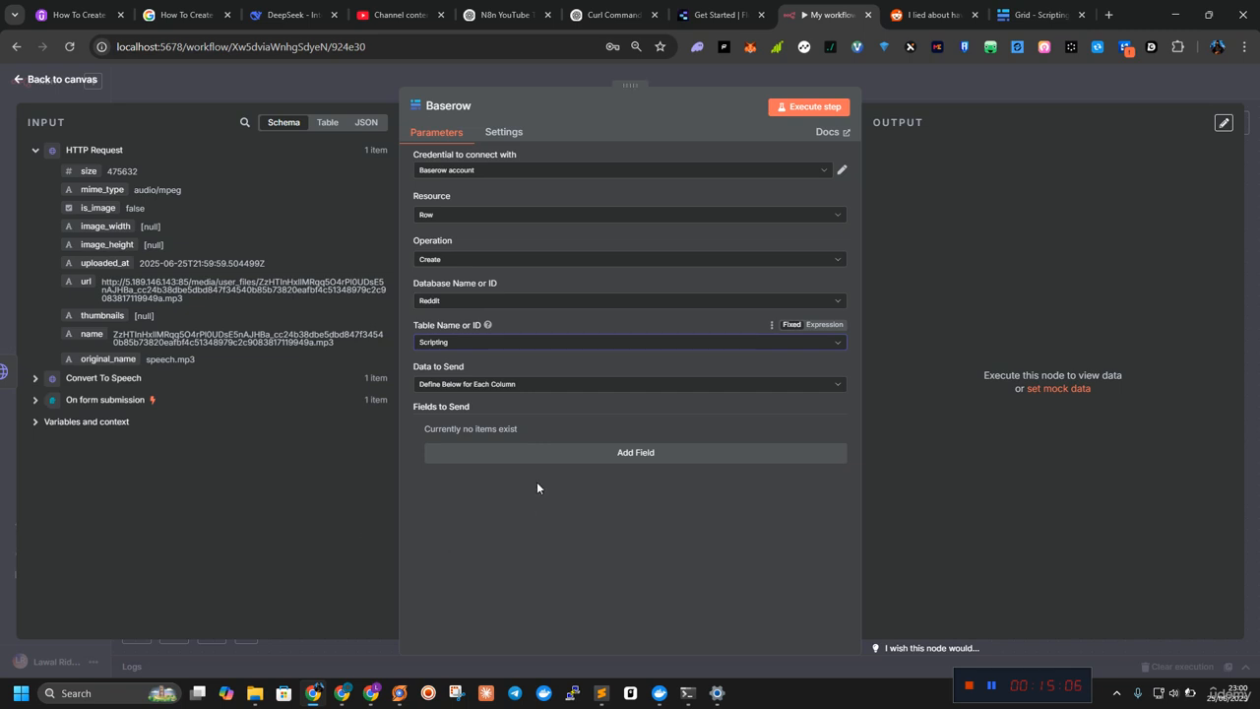
Step: Keep Define Below for Each Column as the data to send and add two fields to the Baserow node
{"action": "left_click", "coordinate": [525, 394]}
{"action": "left_click", "coordinate": [526, 394]}
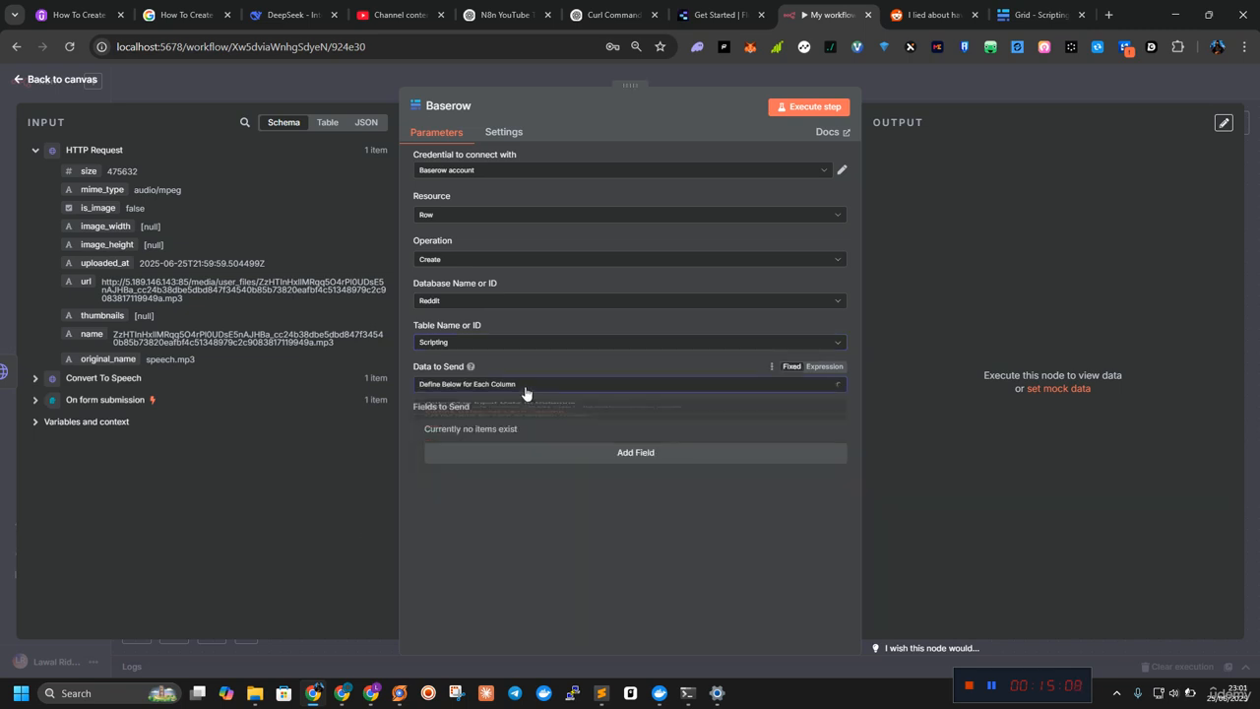
{"action": "left_click", "coordinate": [524, 452]}
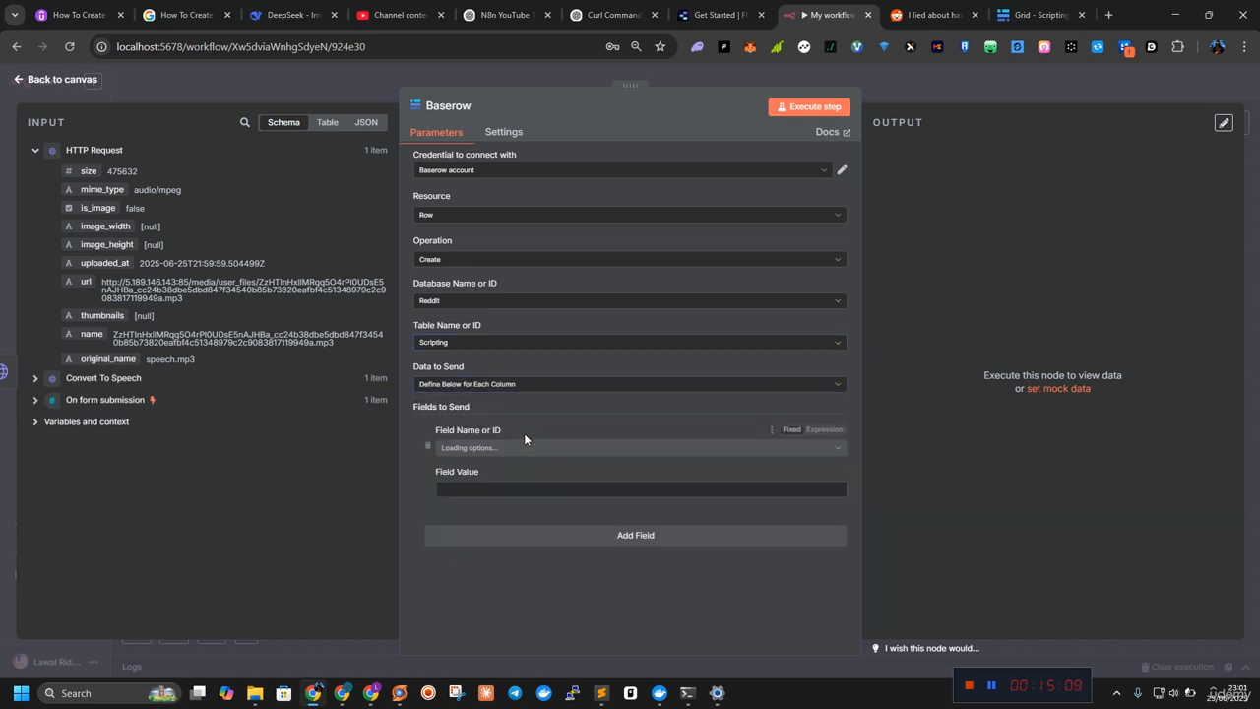
{"action": "left_click", "coordinate": [580, 532]}
{"action": "scroll", "coordinate": [583, 366], "scroll_direction": "down", "scroll_amount": 1}
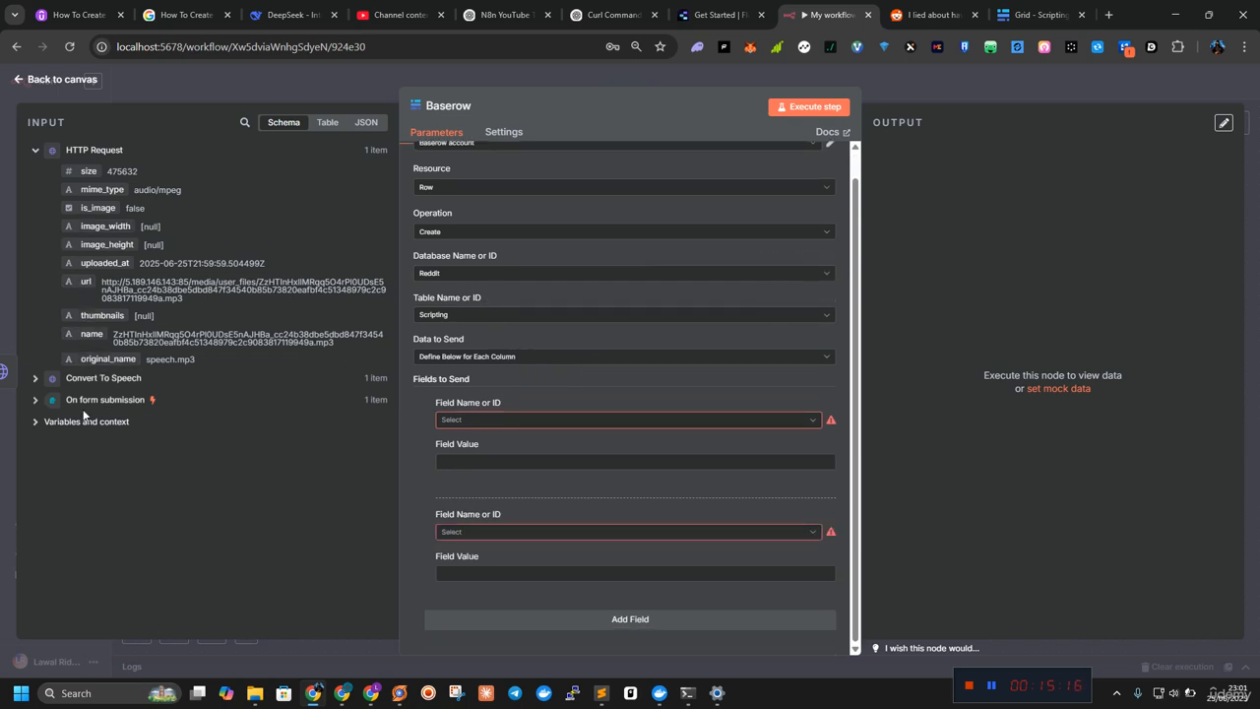
Step: Set the first field to Script and map its value to Input Your Story from the On form submission node
{"action": "left_click", "coordinate": [35, 399]}
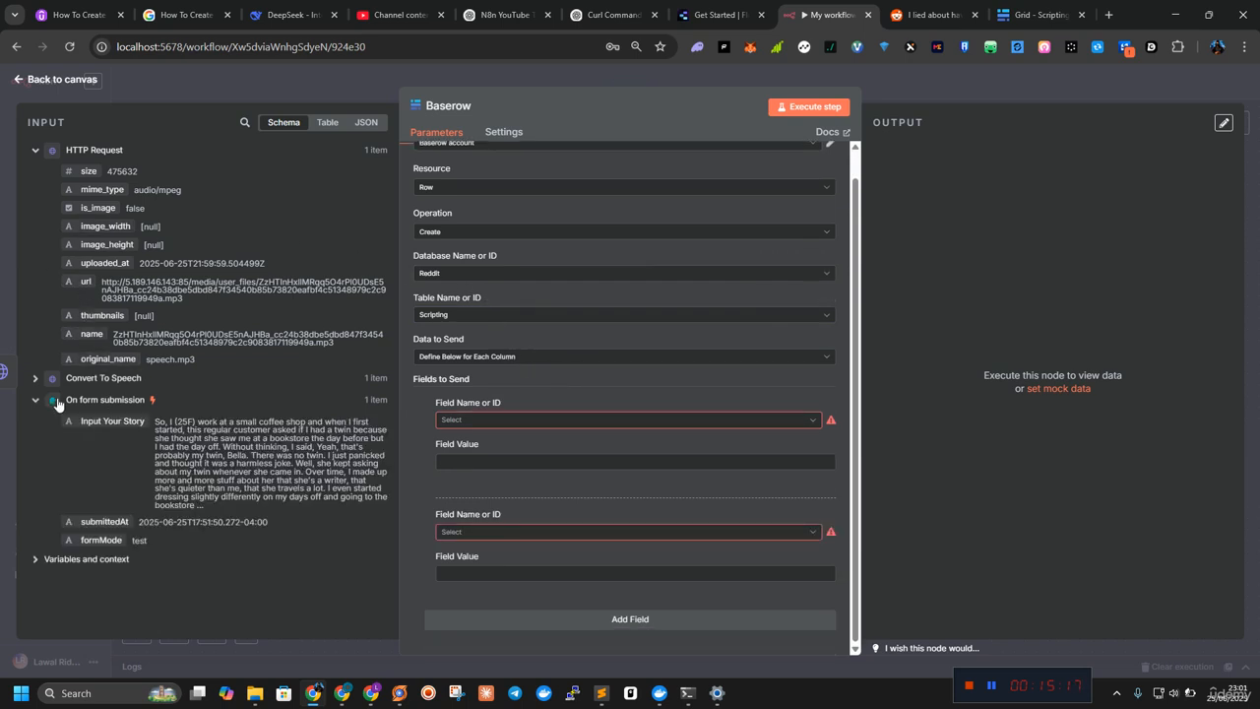
{"action": "left_click", "coordinate": [476, 421]}
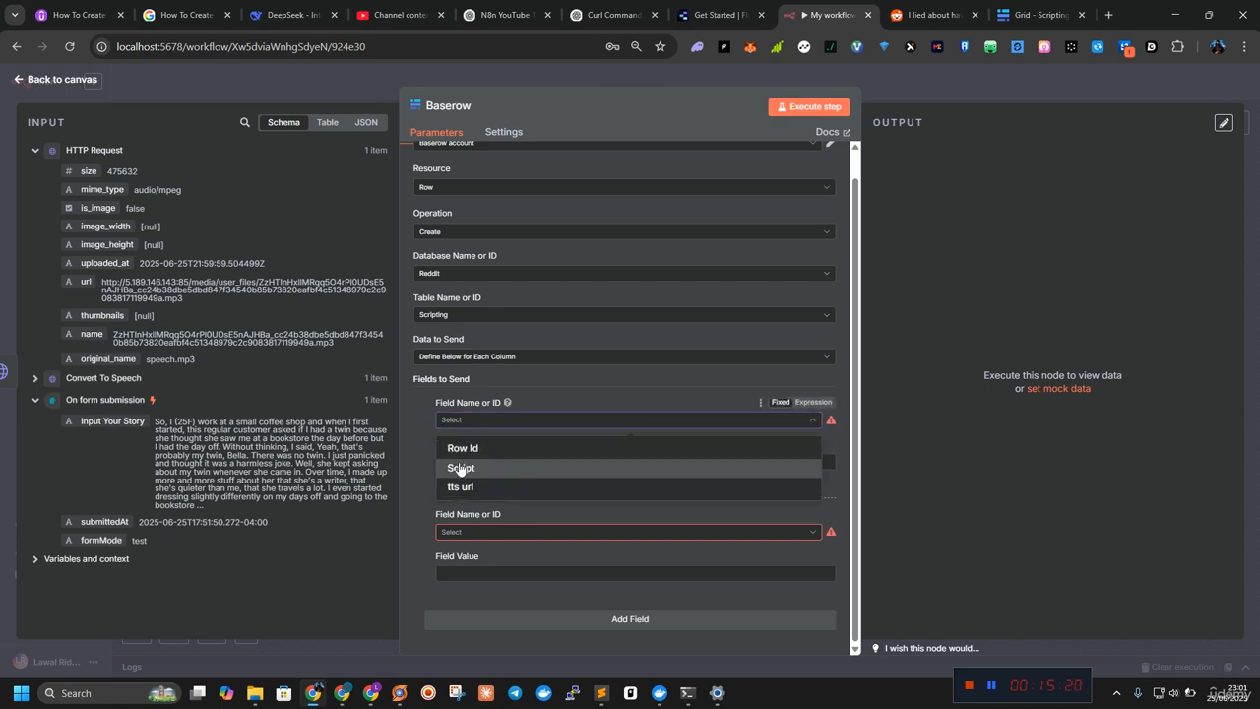
{"action": "left_click", "coordinate": [483, 470]}
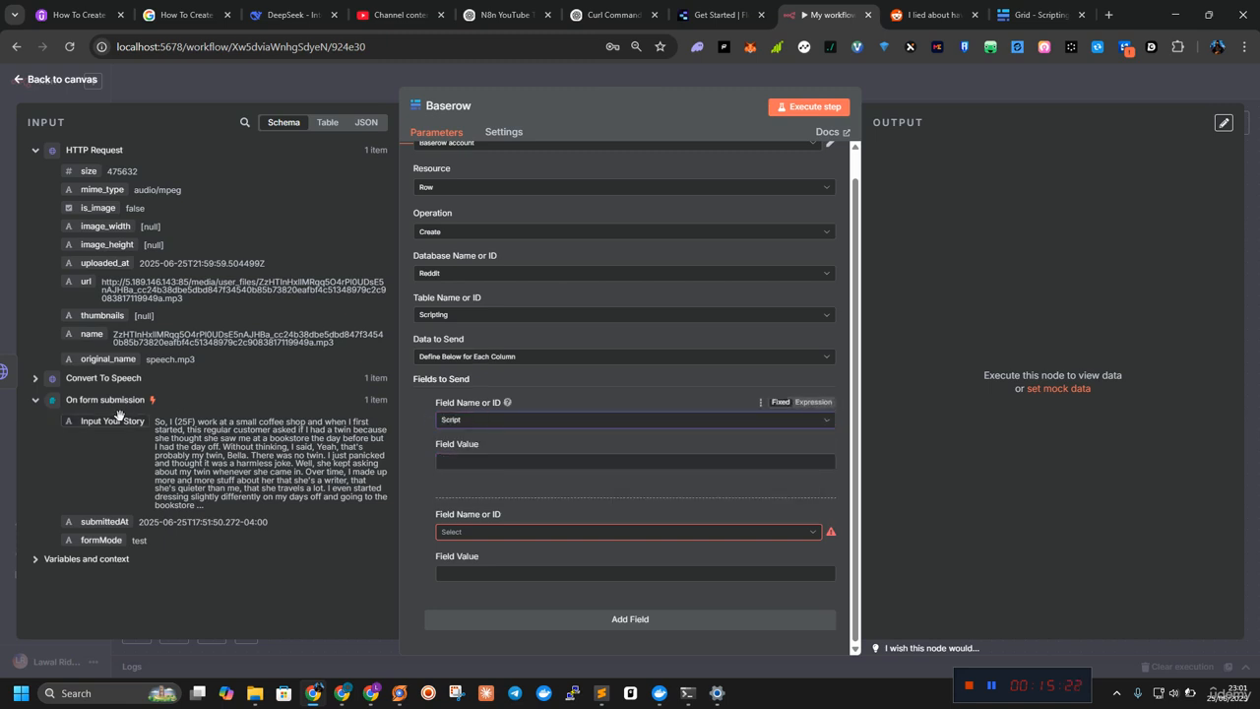
{"action": "left_click_drag", "start_coordinate": [110, 421], "coordinate": [487, 460]}
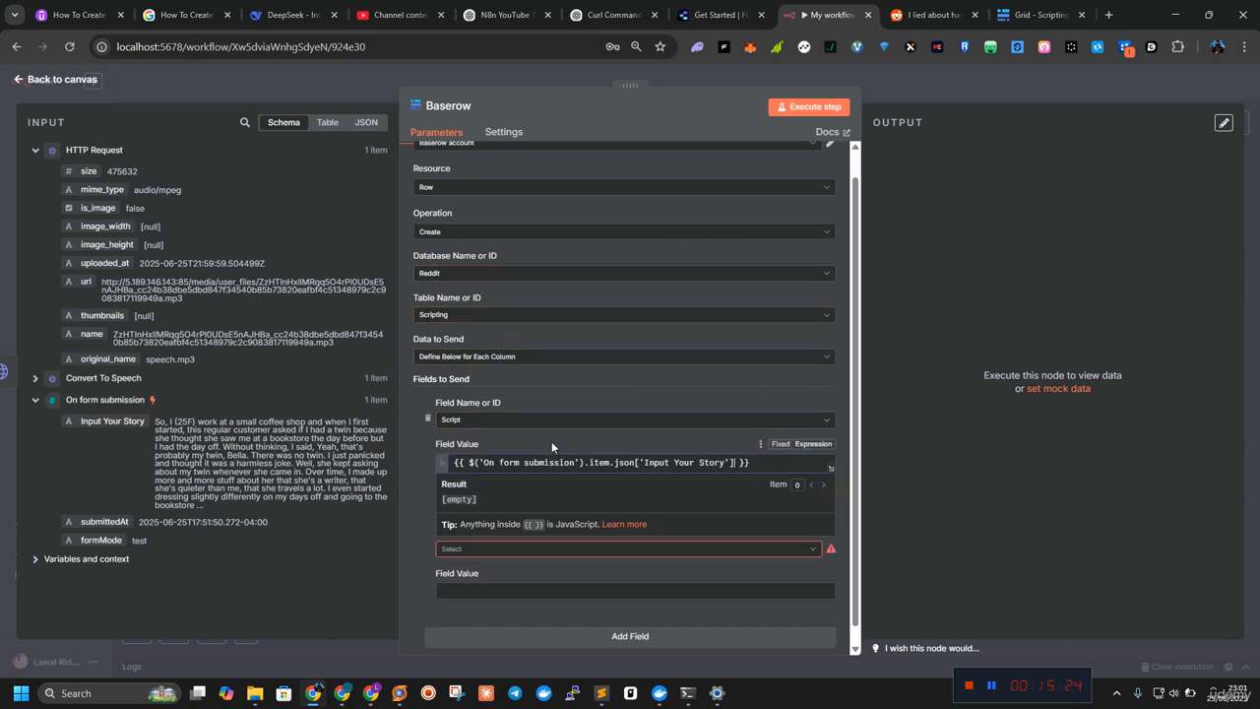
{"action": "left_click", "coordinate": [575, 436]}
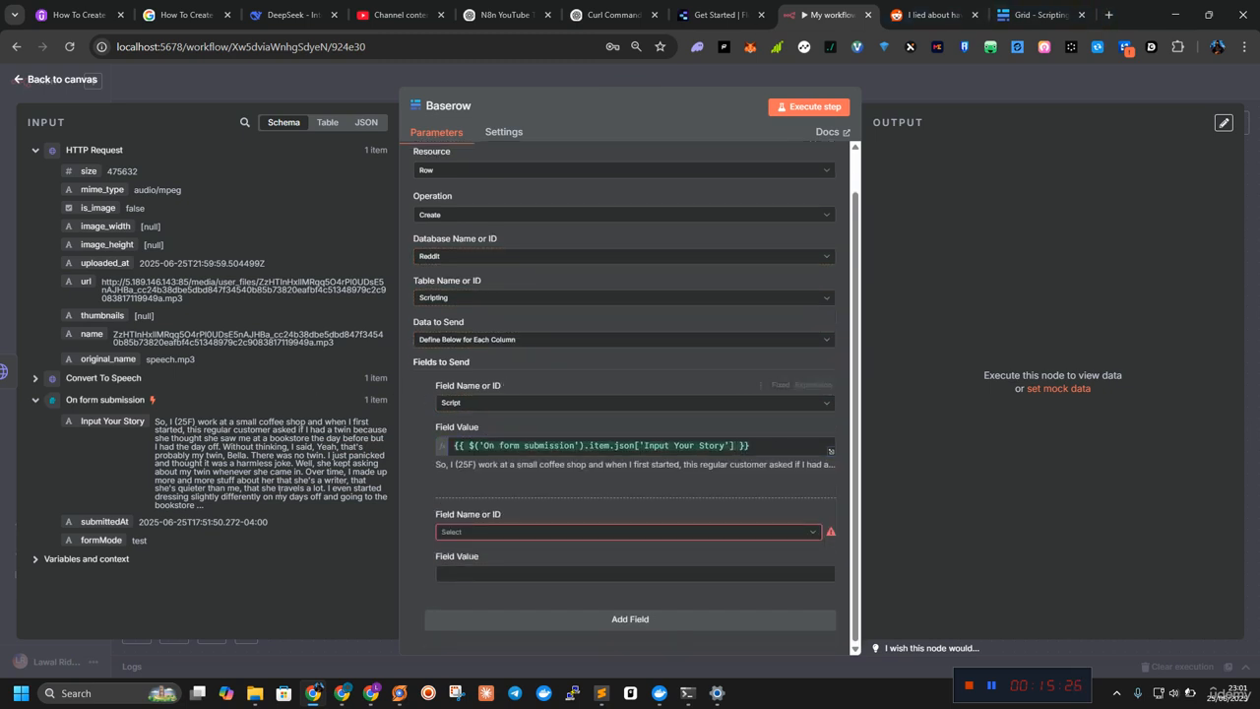
Step: Set the second field to tts url with the HTTP Request node's url as its value, opening the uploaded audio link in a new tab
{"action": "left_click", "coordinate": [486, 535]}
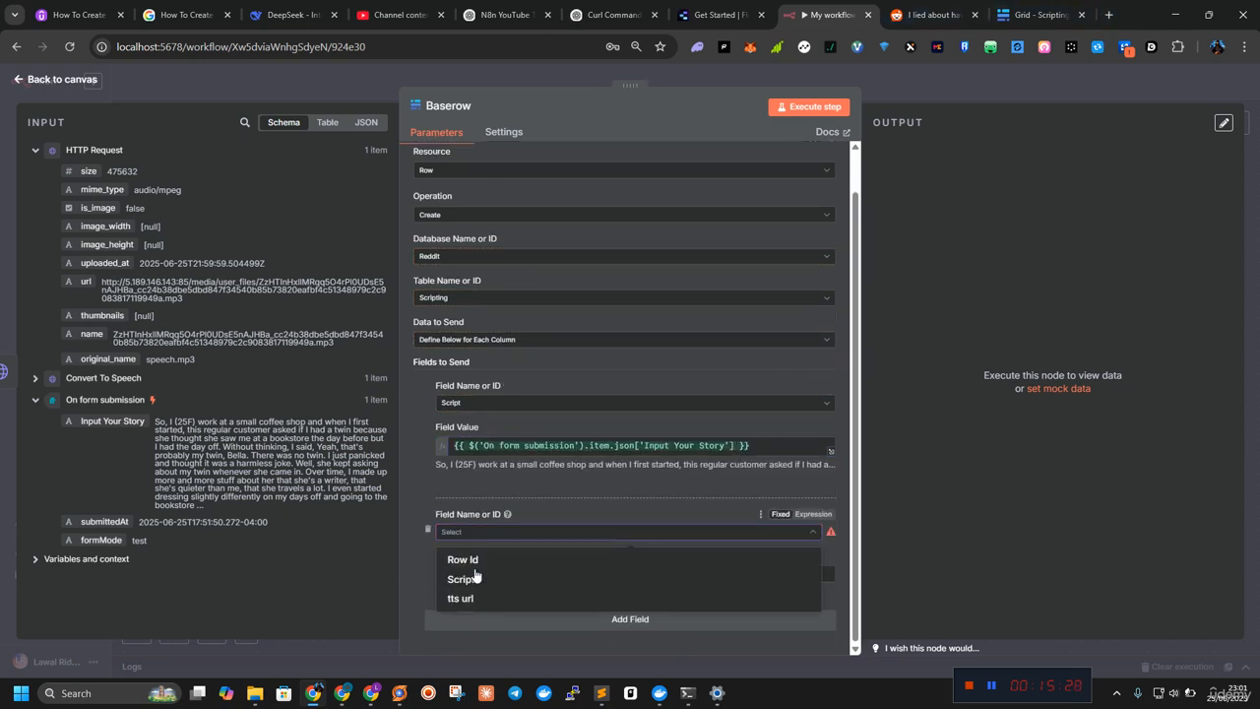
{"action": "left_click", "coordinate": [461, 599]}
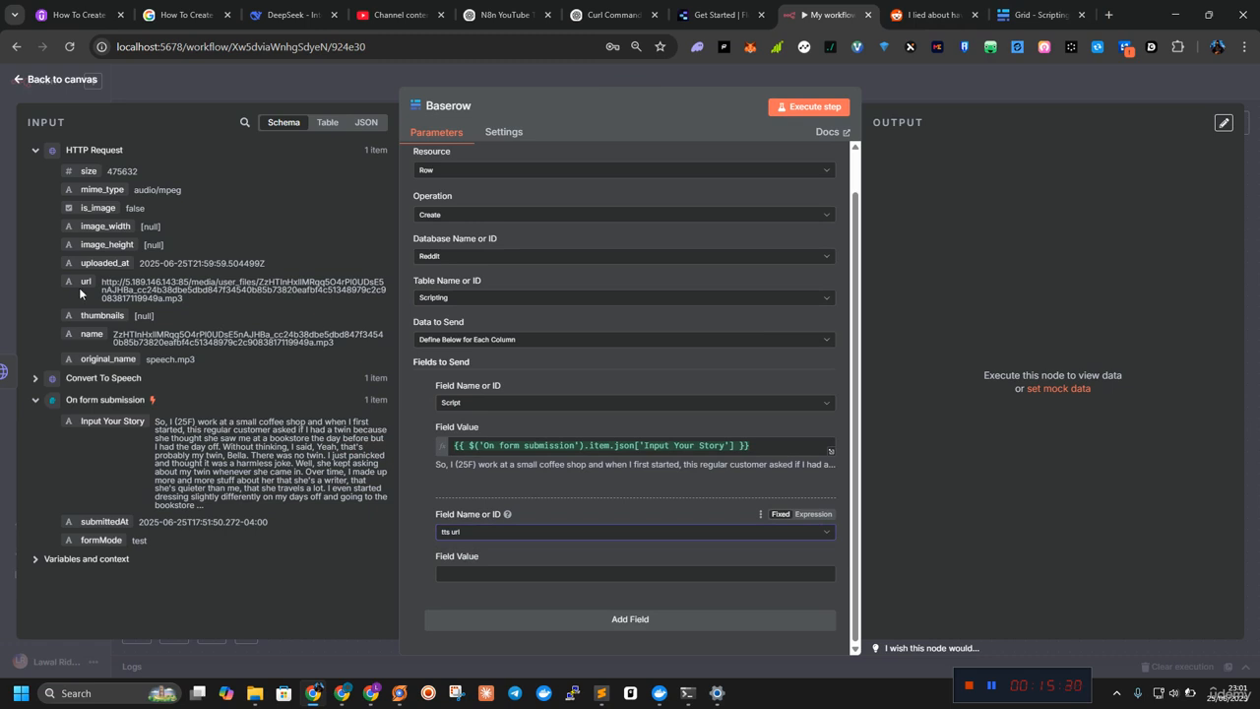
{"action": "triple_click", "coordinate": [158, 290]}
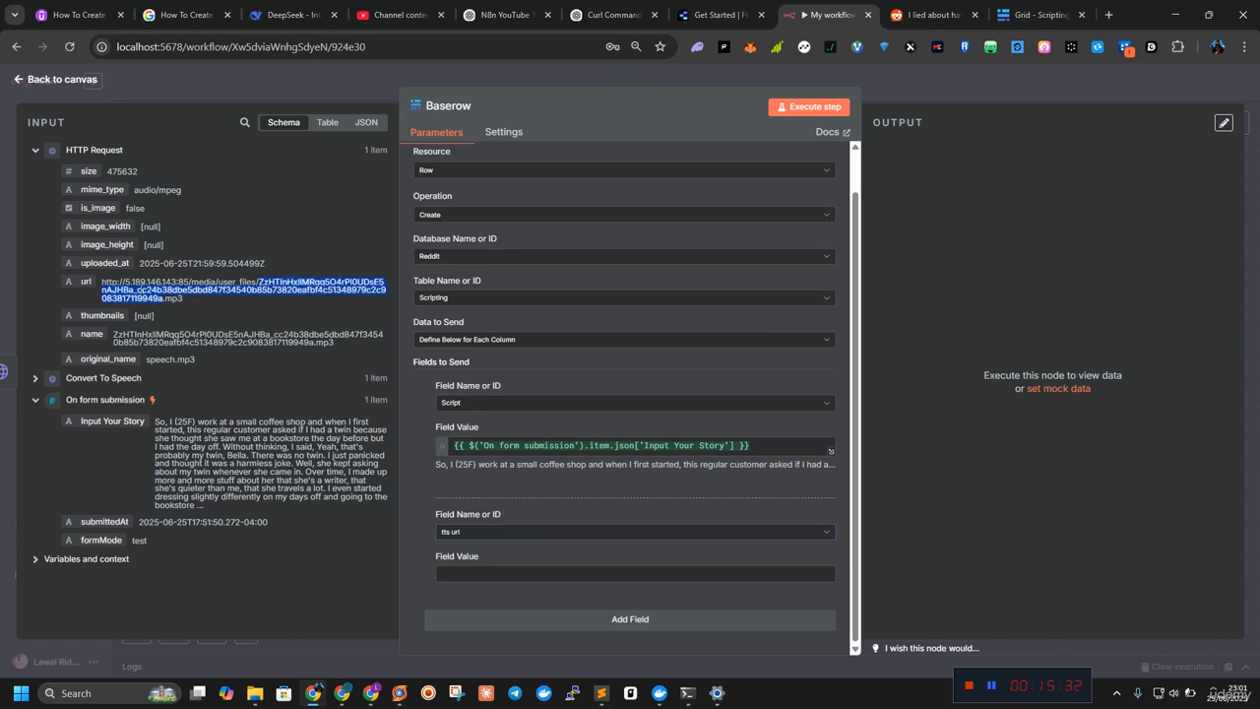
{"action": "right_click", "coordinate": [155, 290]}
{"action": "left_click", "coordinate": [266, 346]}
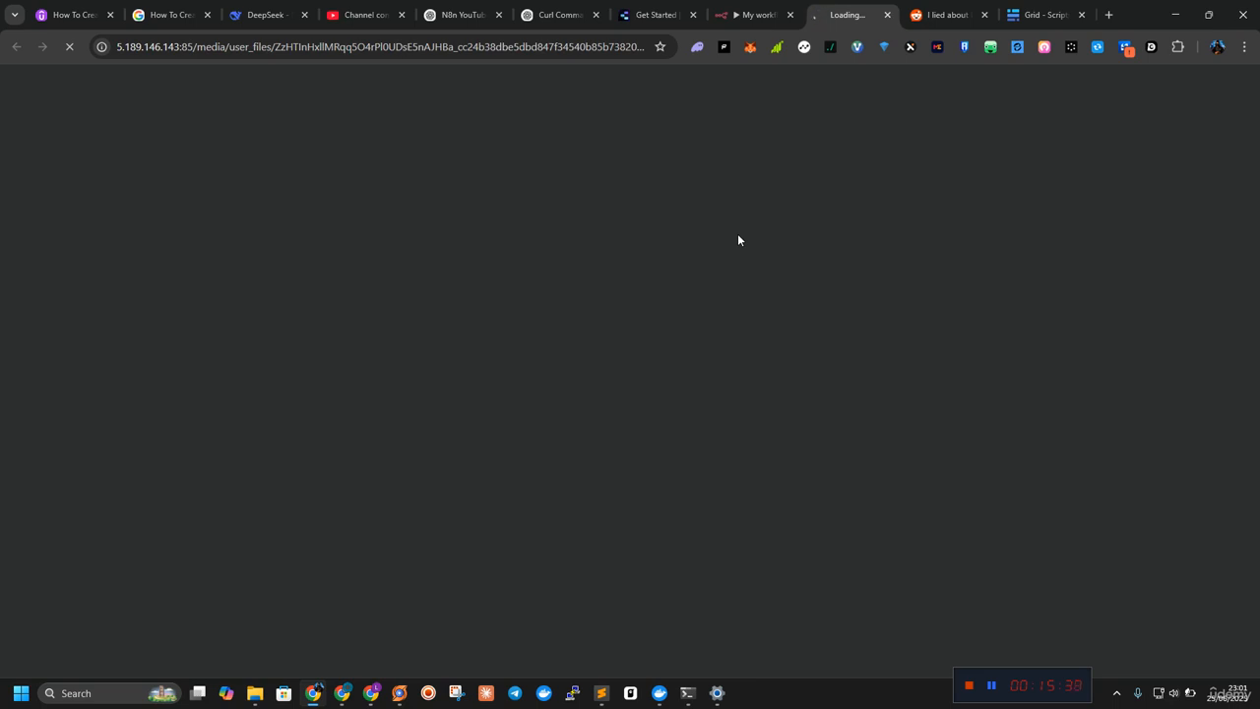
{"action": "left_click", "coordinate": [748, 14]}
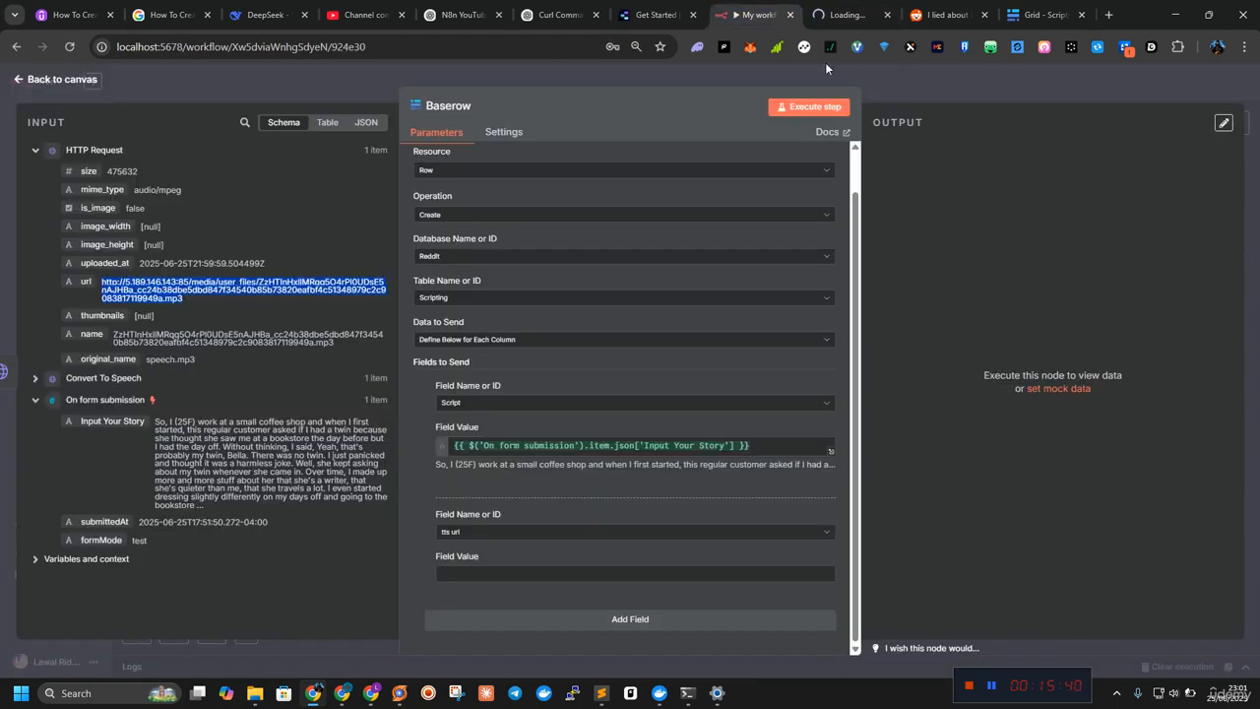
{"action": "left_click_drag", "start_coordinate": [82, 289], "coordinate": [557, 573]}
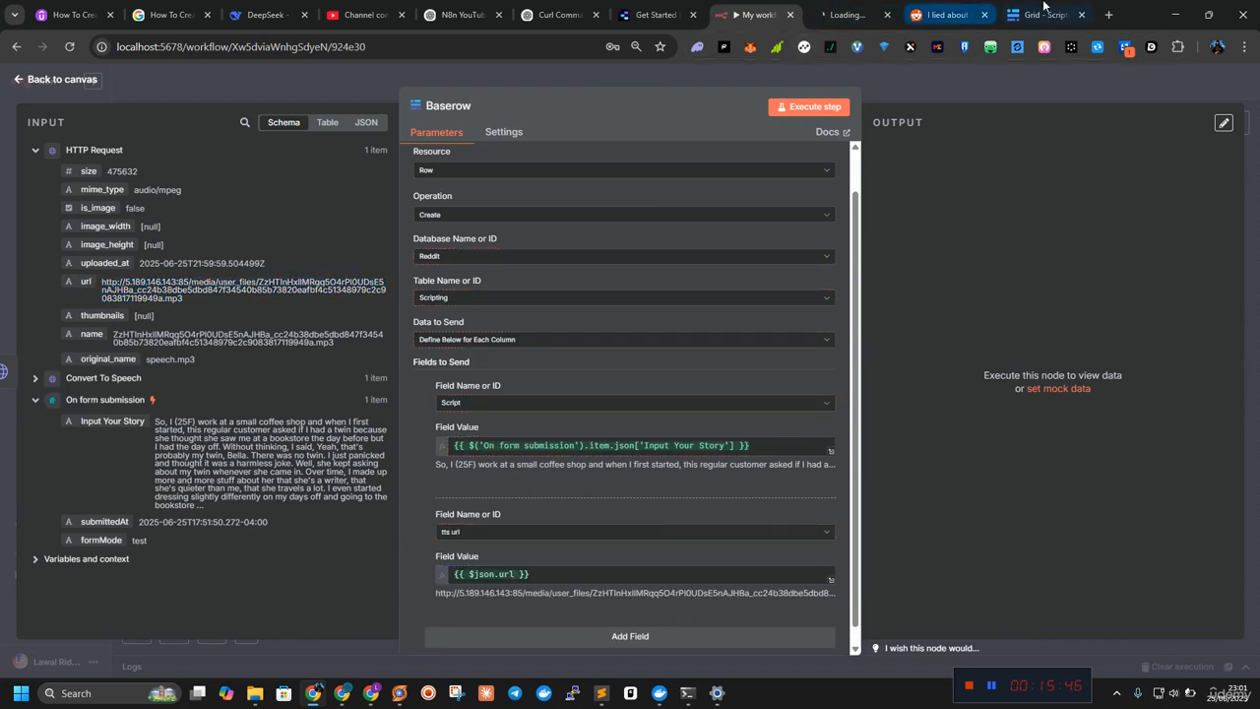
{"action": "left_click", "coordinate": [1044, 14]}
{"action": "left_click", "coordinate": [758, 13]}
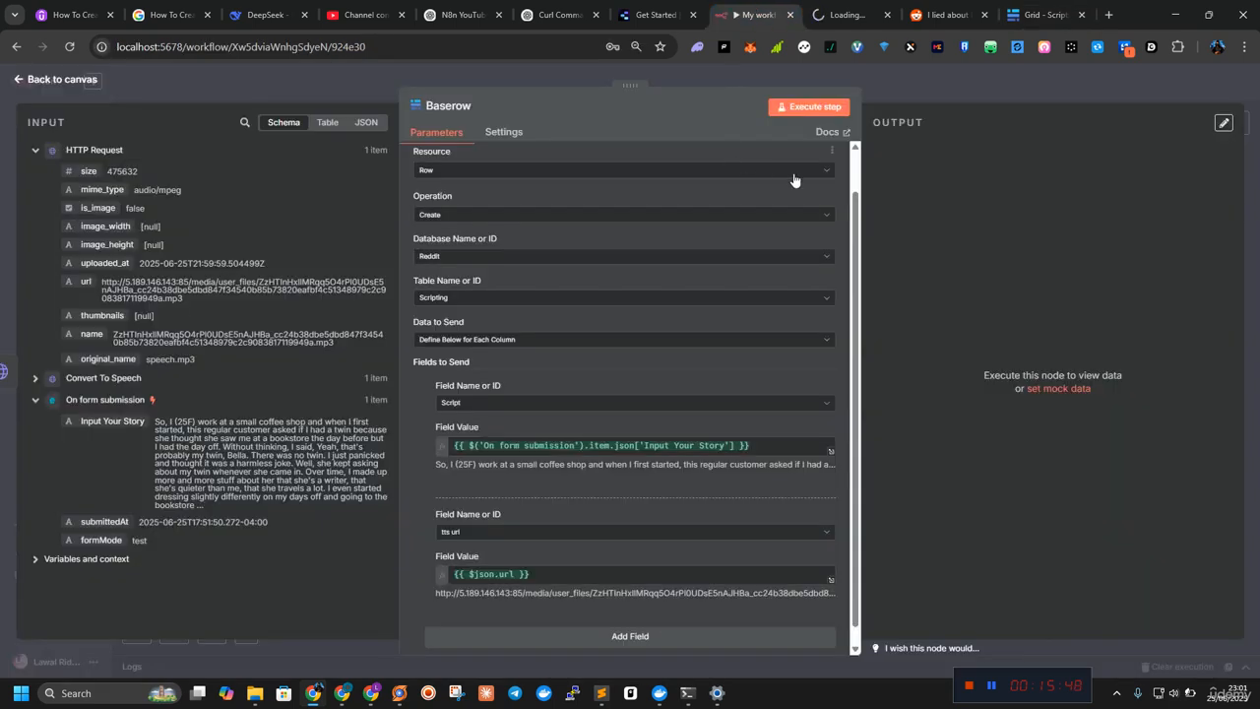
Step: Execute the Baserow node to create the row, and switch to Baserow to check the Scripting table
{"action": "left_click", "coordinate": [800, 107]}
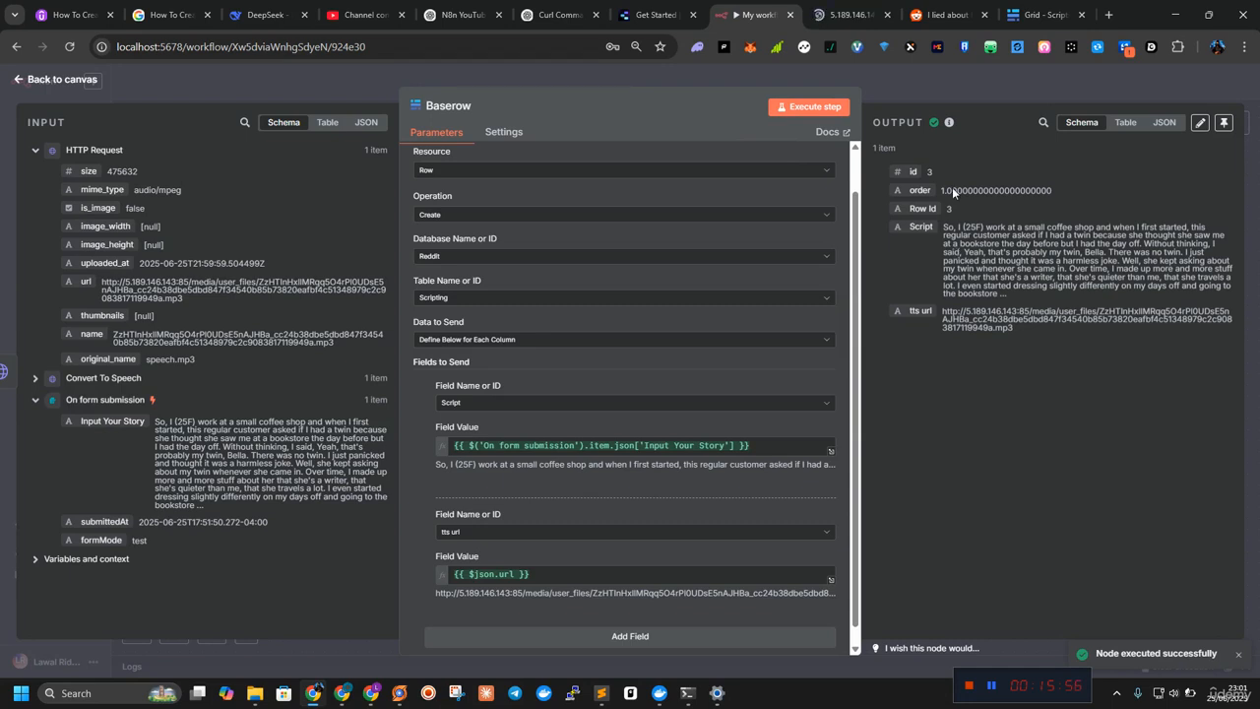
{"action": "left_click", "coordinate": [1043, 14]}
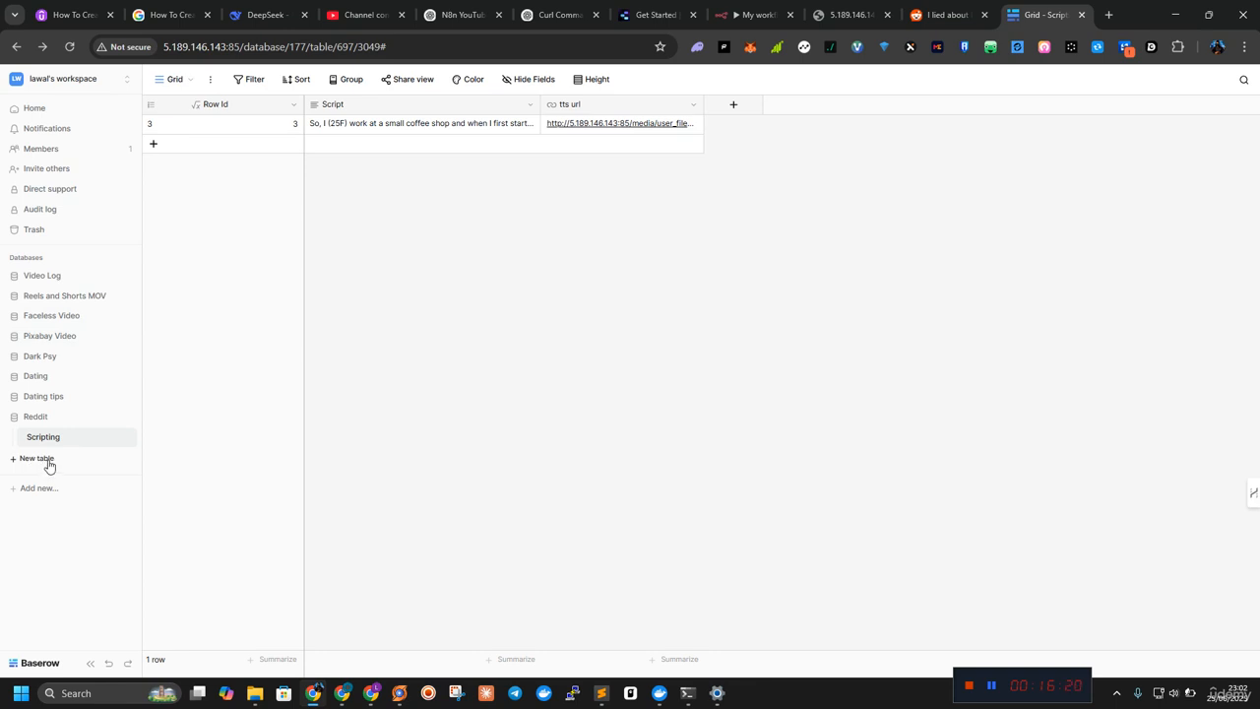
Step: Create a new blank table named Bg Video in the Reddit database
{"action": "left_click", "coordinate": [49, 460]}
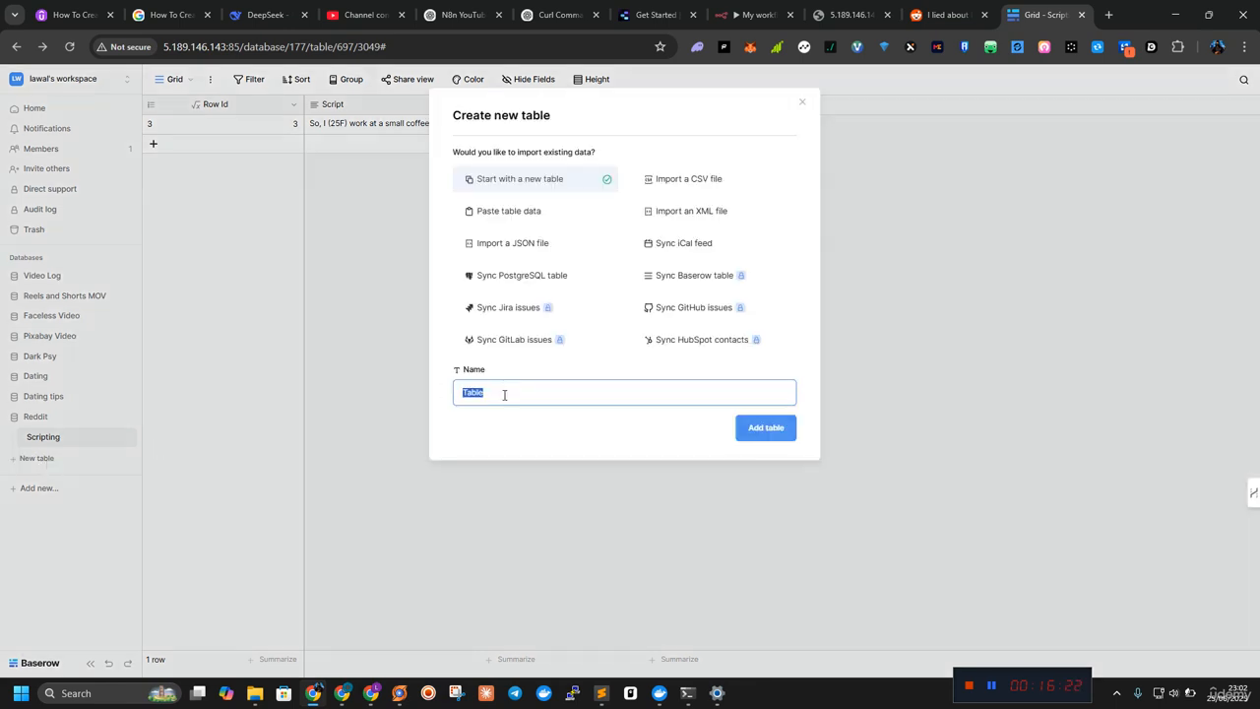
{"action": "type", "text": "B"}
{"action": "double_click", "coordinate": [488, 391]}
{"action": "type", "text": "Video"}
{"action": "left_click", "coordinate": [760, 427]}
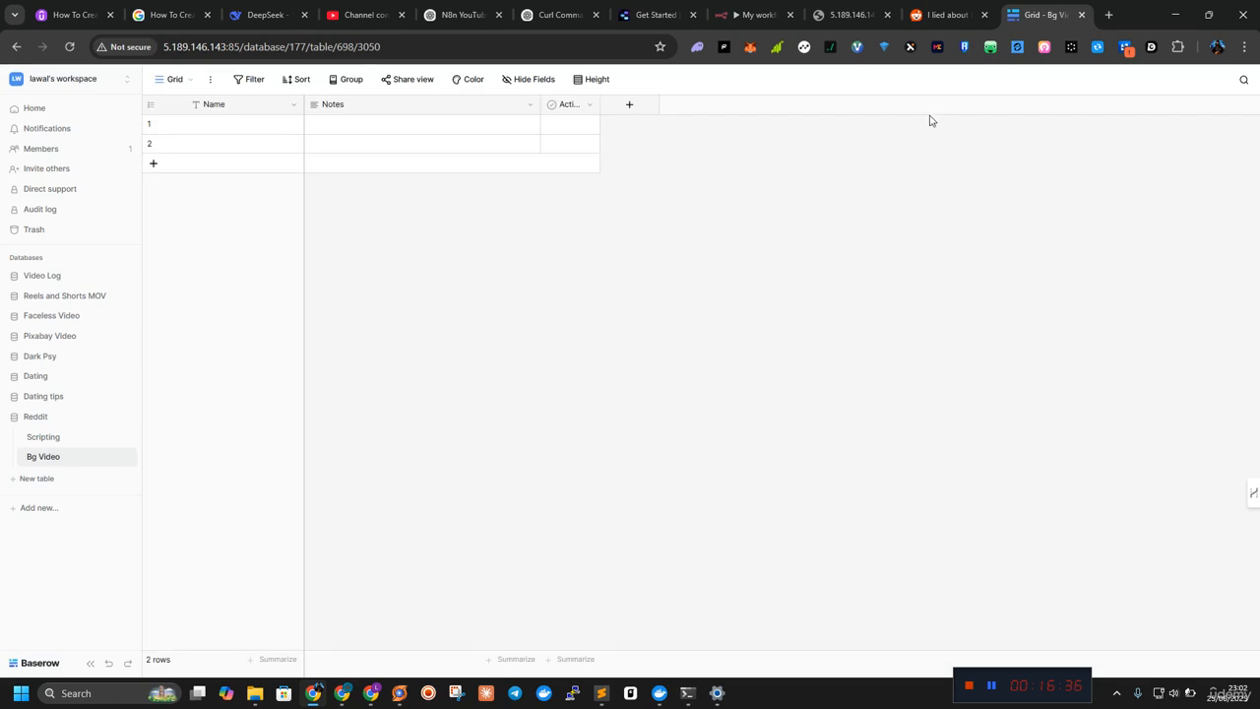
Step: Play a few seconds of the uploaded speech audio, pause it and close its browser tab
{"action": "left_click", "coordinate": [849, 14]}
{"action": "left_click", "coordinate": [556, 408]}
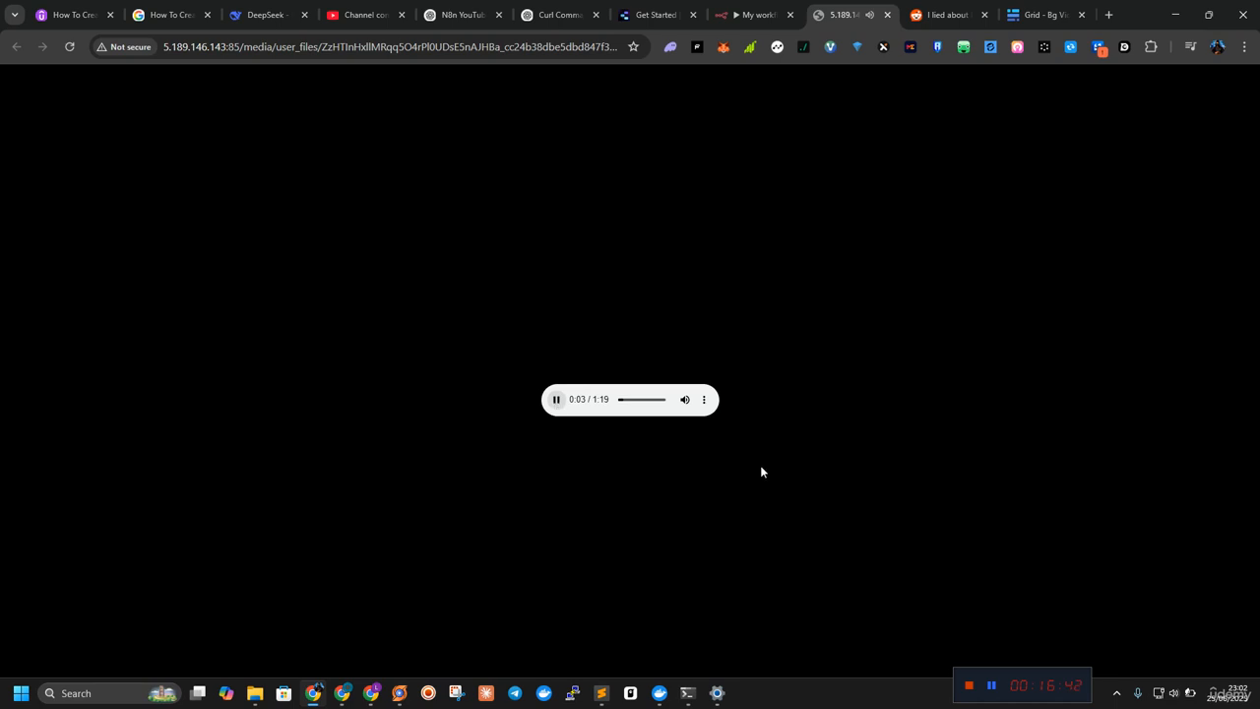
{"action": "left_click", "coordinate": [556, 400]}
{"action": "left_click", "coordinate": [887, 15]}
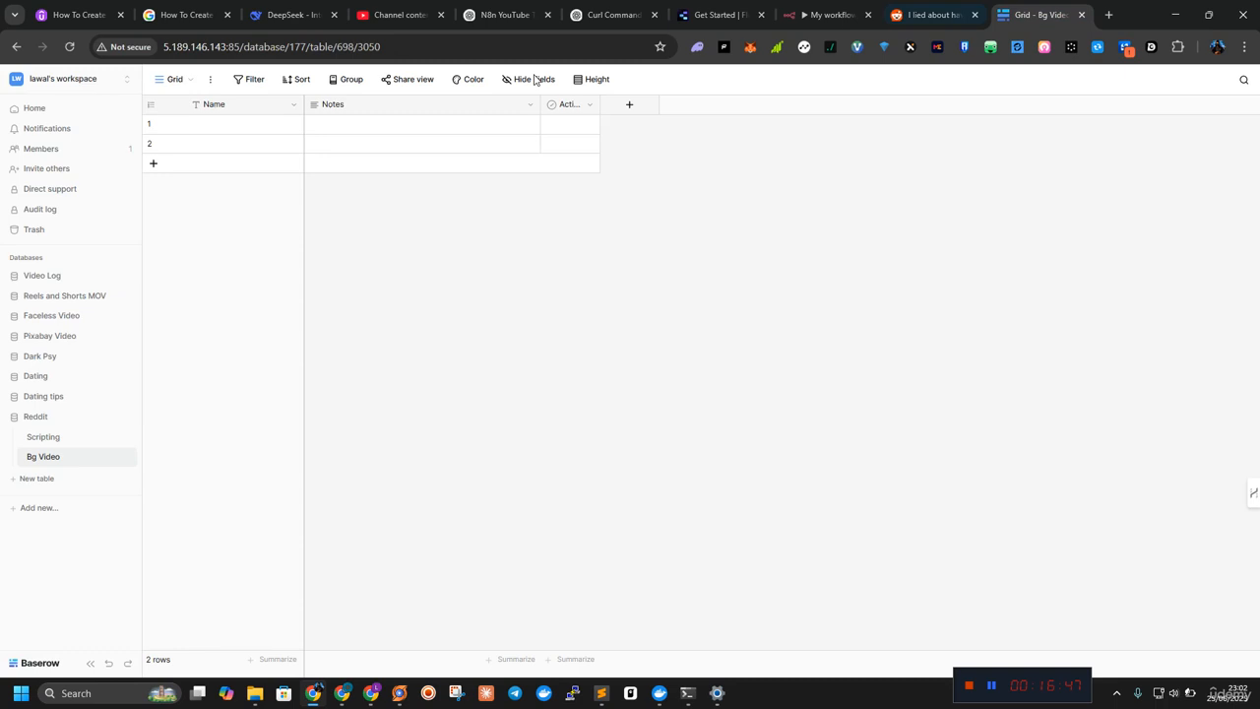
Step: Turn the Bg Video table's Name field into a Formula field named Row Id that uses the row_id function
{"action": "left_click", "coordinate": [1034, 15]}
{"action": "left_click", "coordinate": [295, 107]}
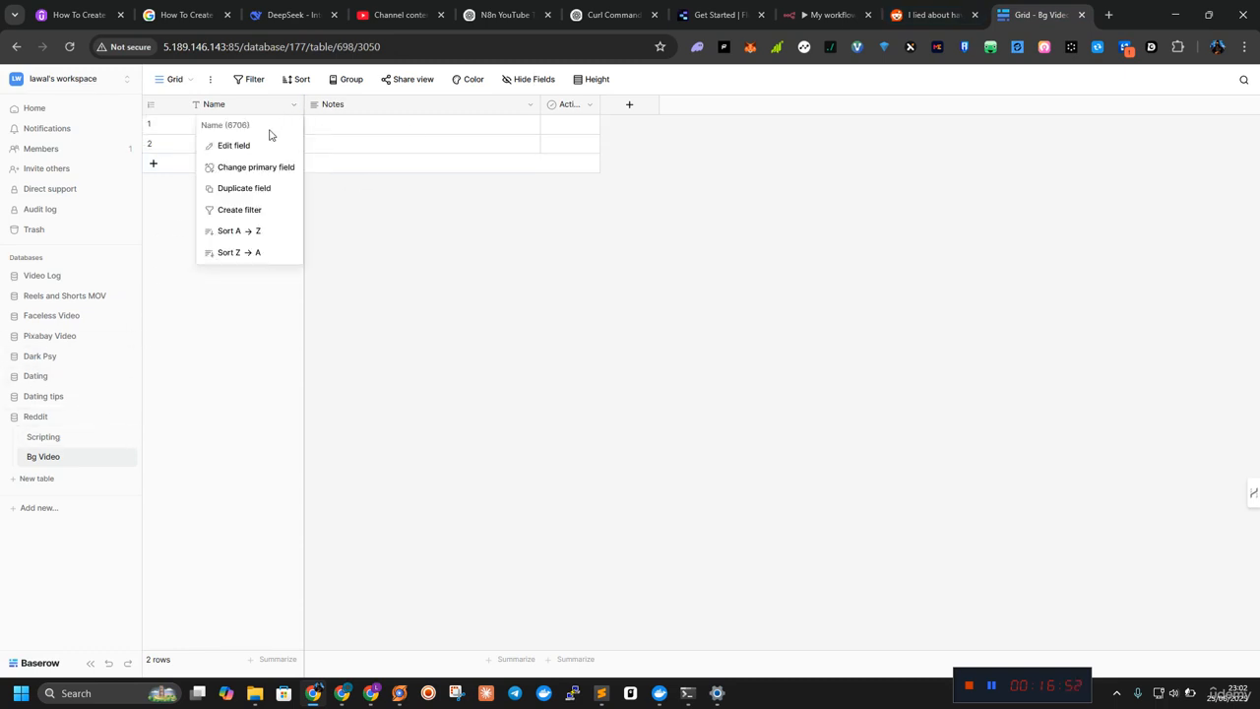
{"action": "left_click", "coordinate": [246, 145]}
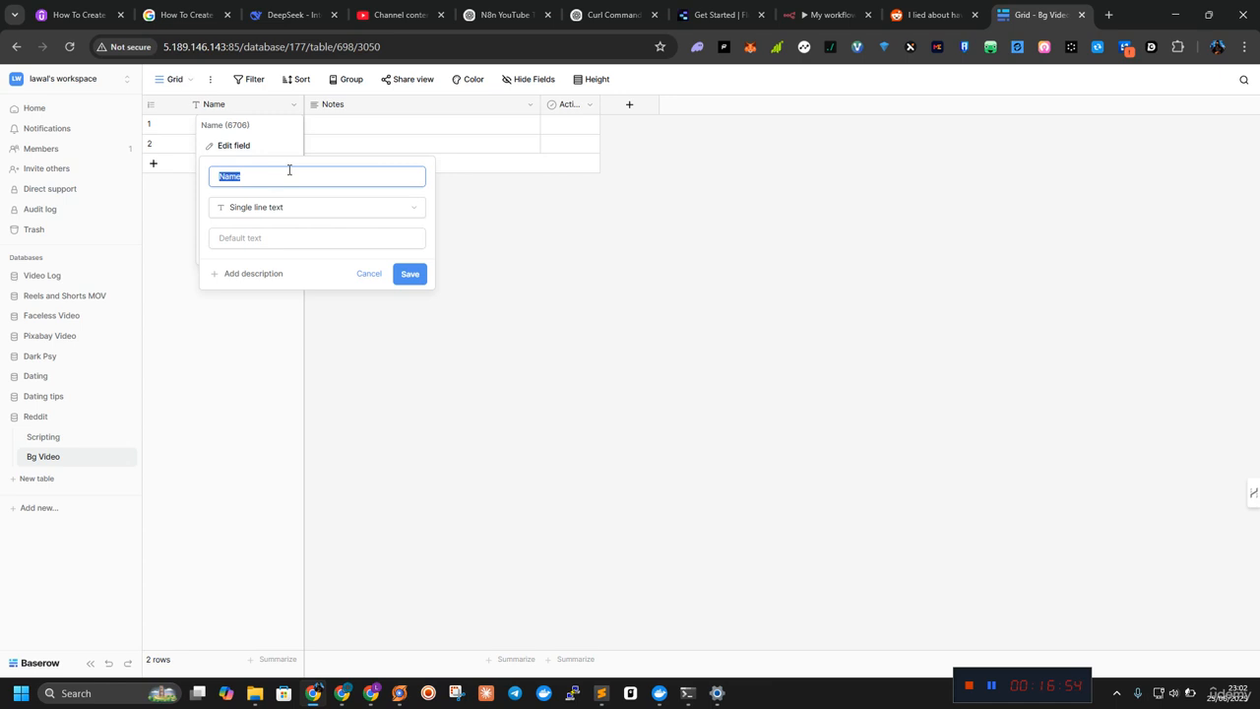
{"action": "type", "text": "Row Id"}
{"action": "left_click", "coordinate": [275, 209]}
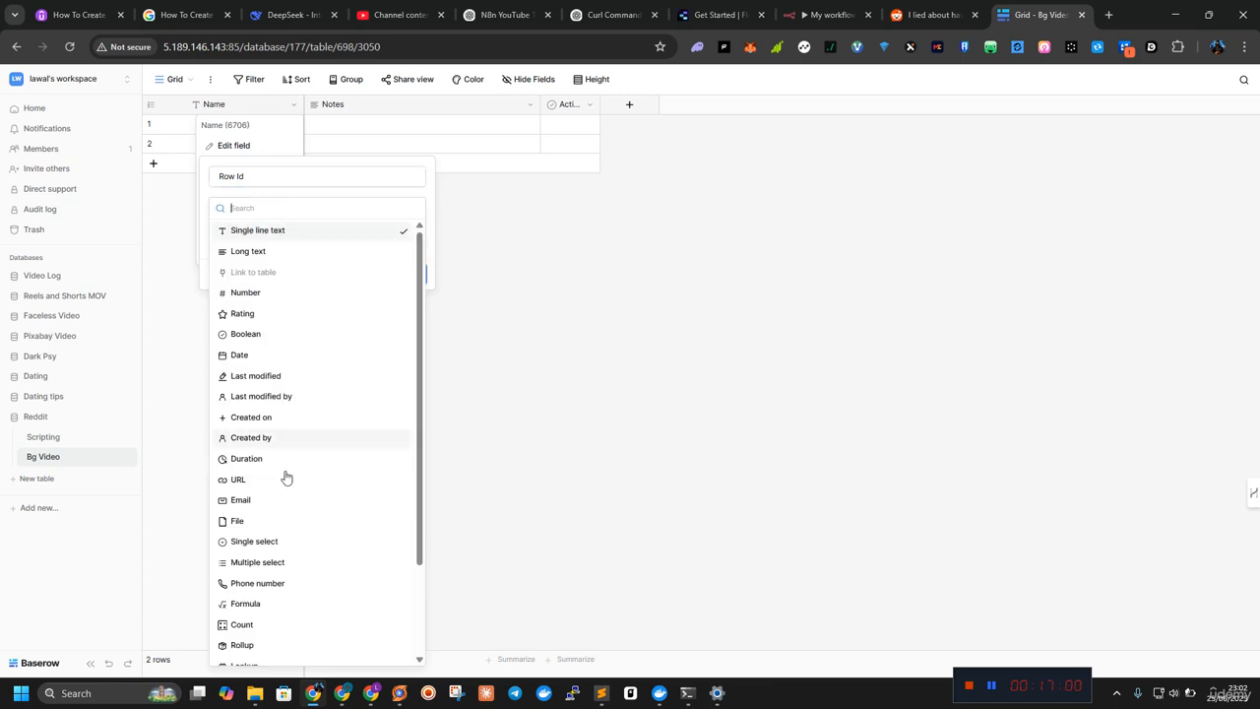
{"action": "left_click", "coordinate": [278, 604]}
{"action": "left_click", "coordinate": [288, 253]}
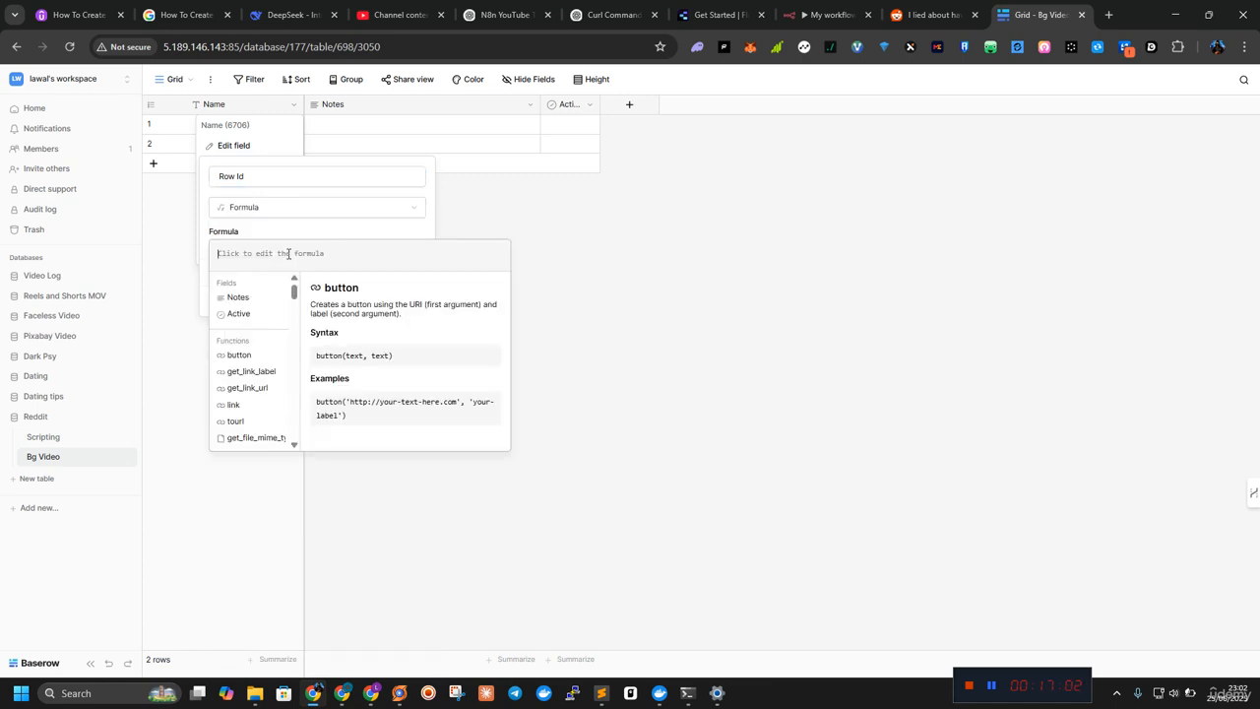
{"action": "type", "text": "row"}
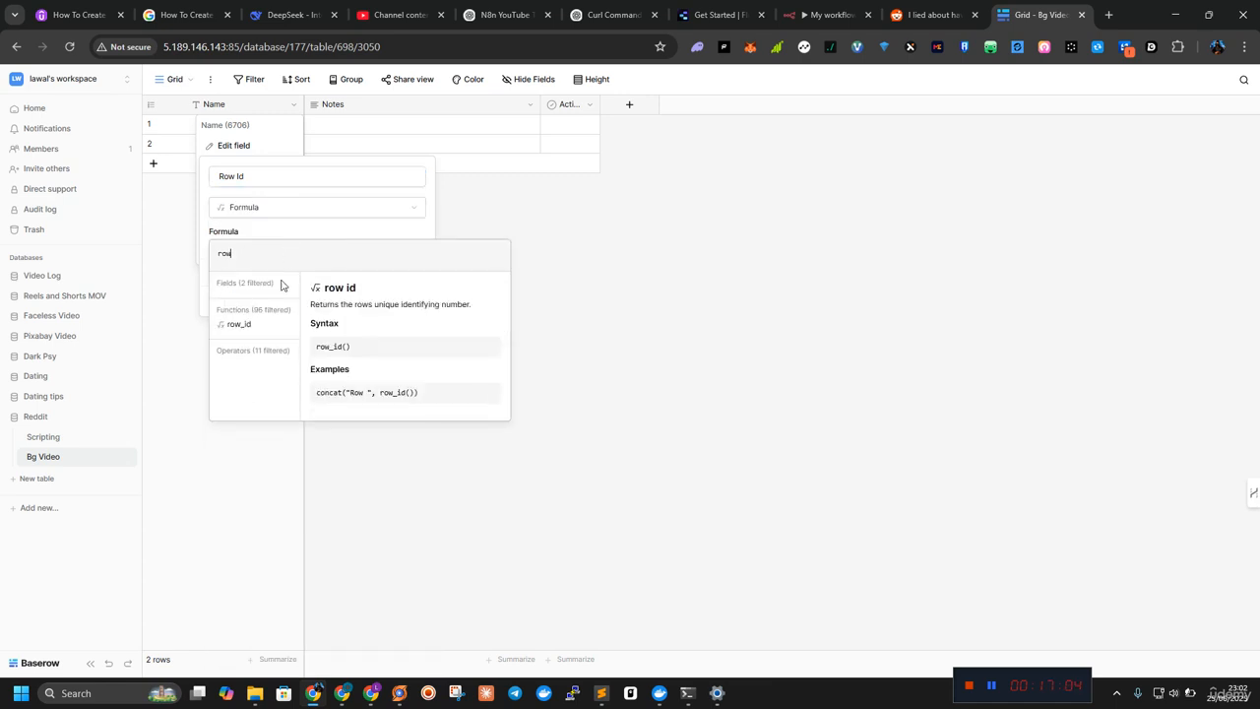
{"action": "left_click", "coordinate": [245, 326]}
{"action": "left_click", "coordinate": [408, 273]}
{"action": "left_click", "coordinate": [410, 317]}
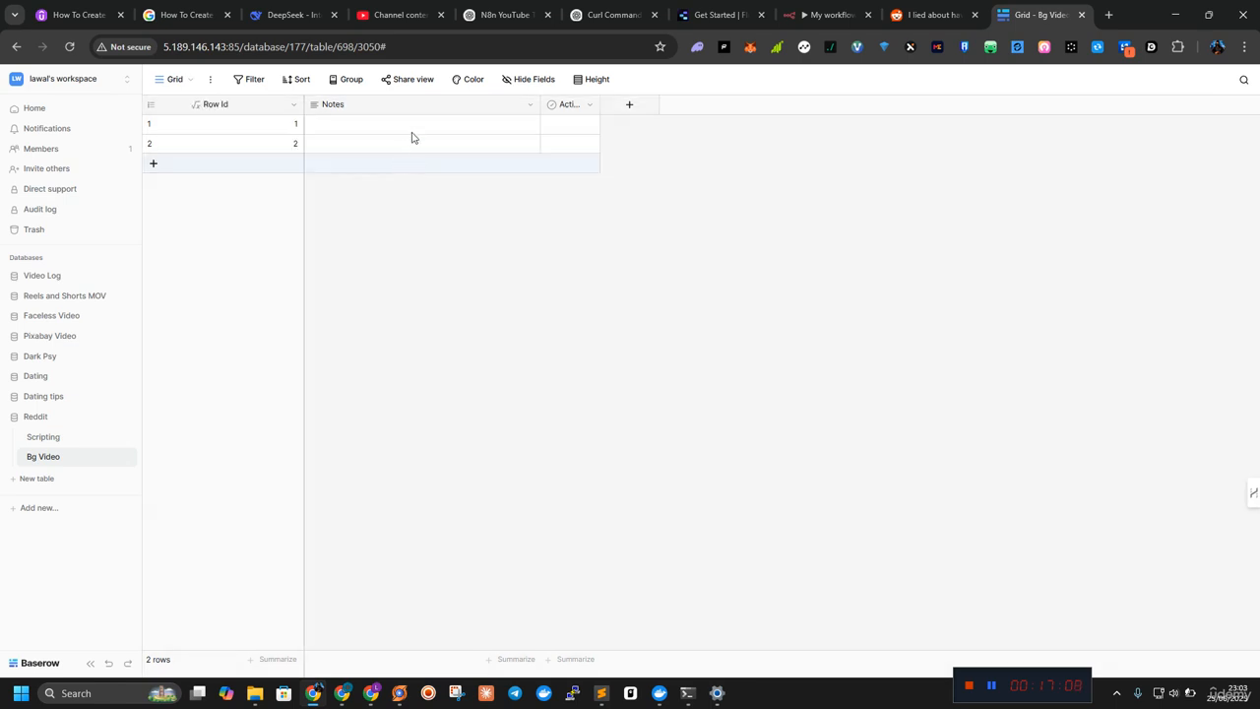
Step: Rename the Notes field to Bg Video and change its type to File
{"action": "left_click", "coordinate": [529, 106]}
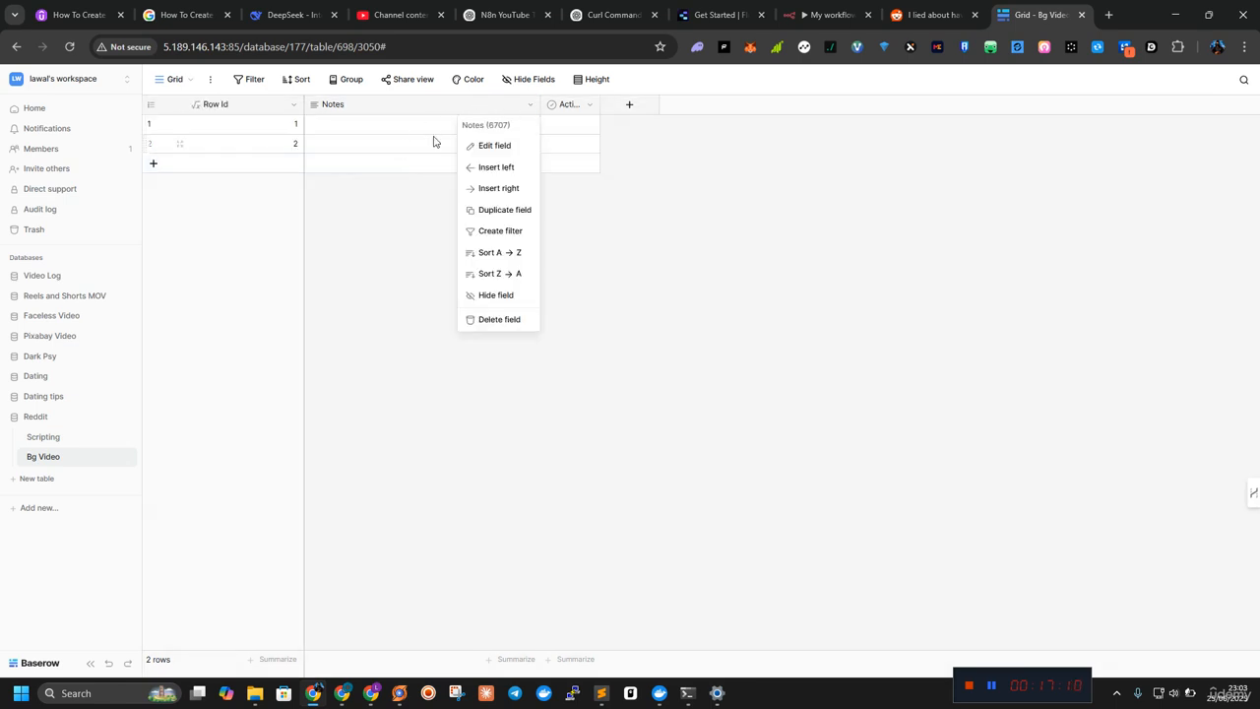
{"action": "left_click", "coordinate": [508, 148]}
{"action": "left_click", "coordinate": [515, 174]}
{"action": "double_click", "coordinate": [516, 174]}
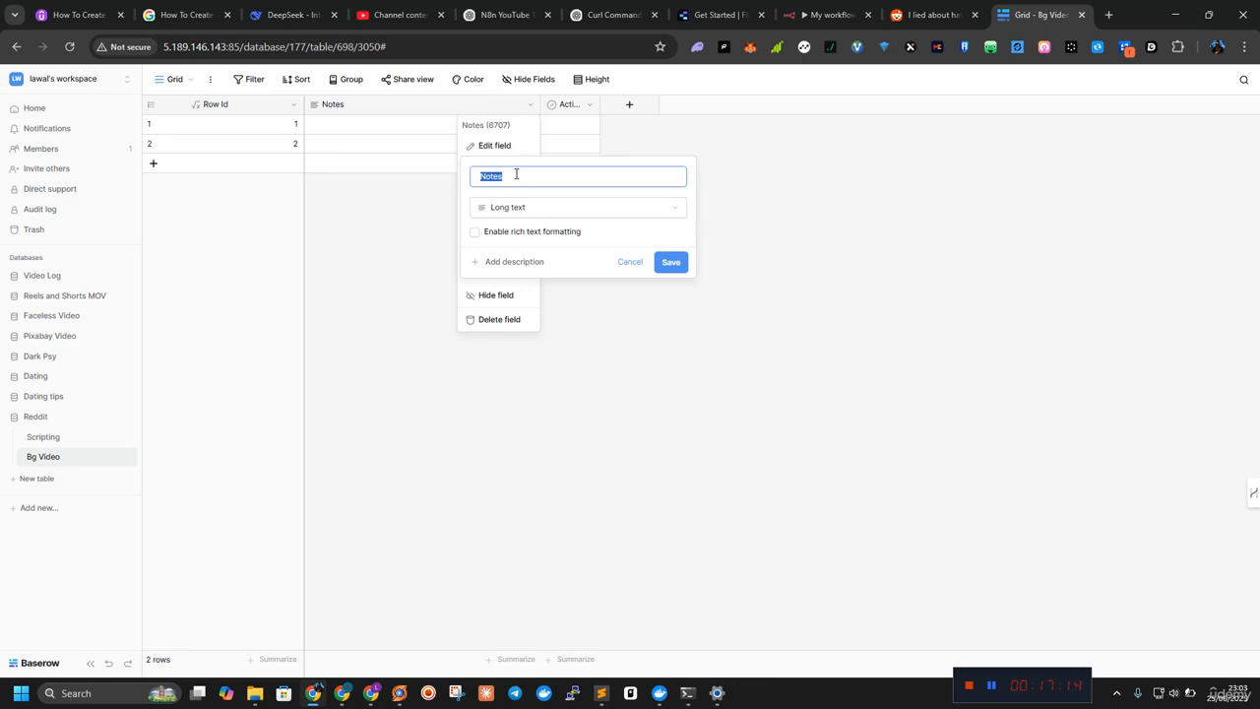
{"action": "type", "text": "G"}
{"action": "key", "text": "BackSpace"}
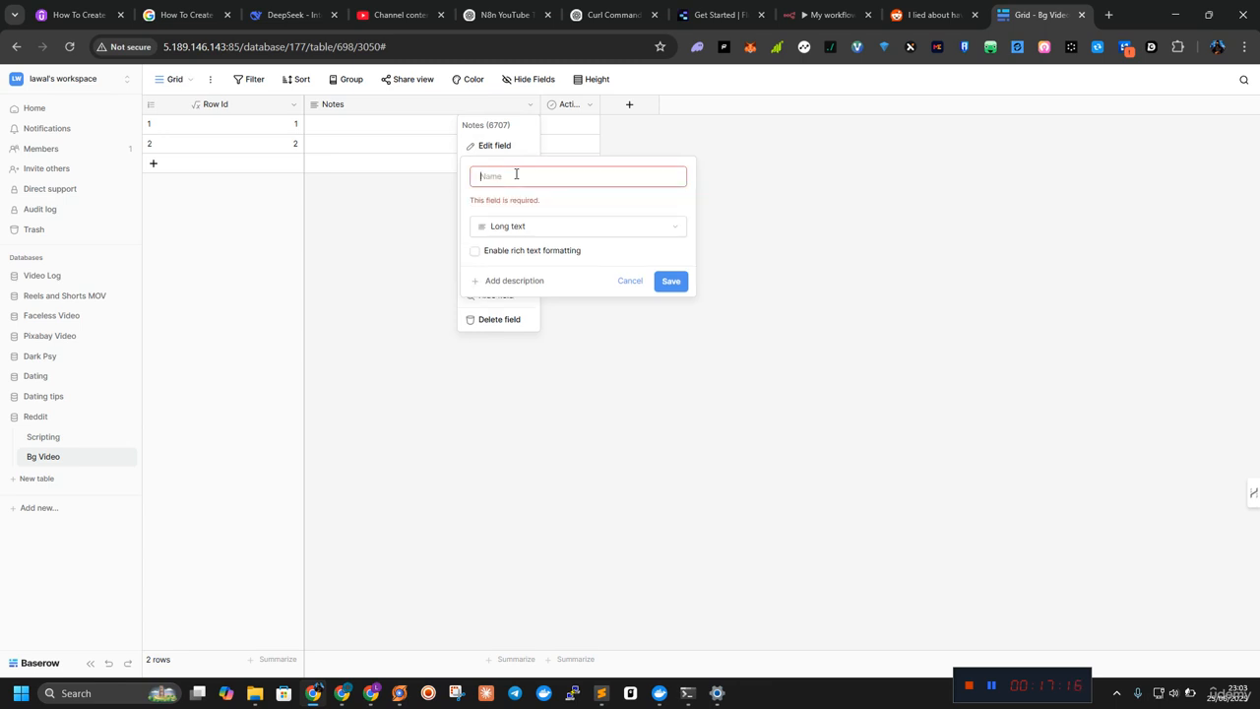
{"action": "type", "text": "Bg Video"}
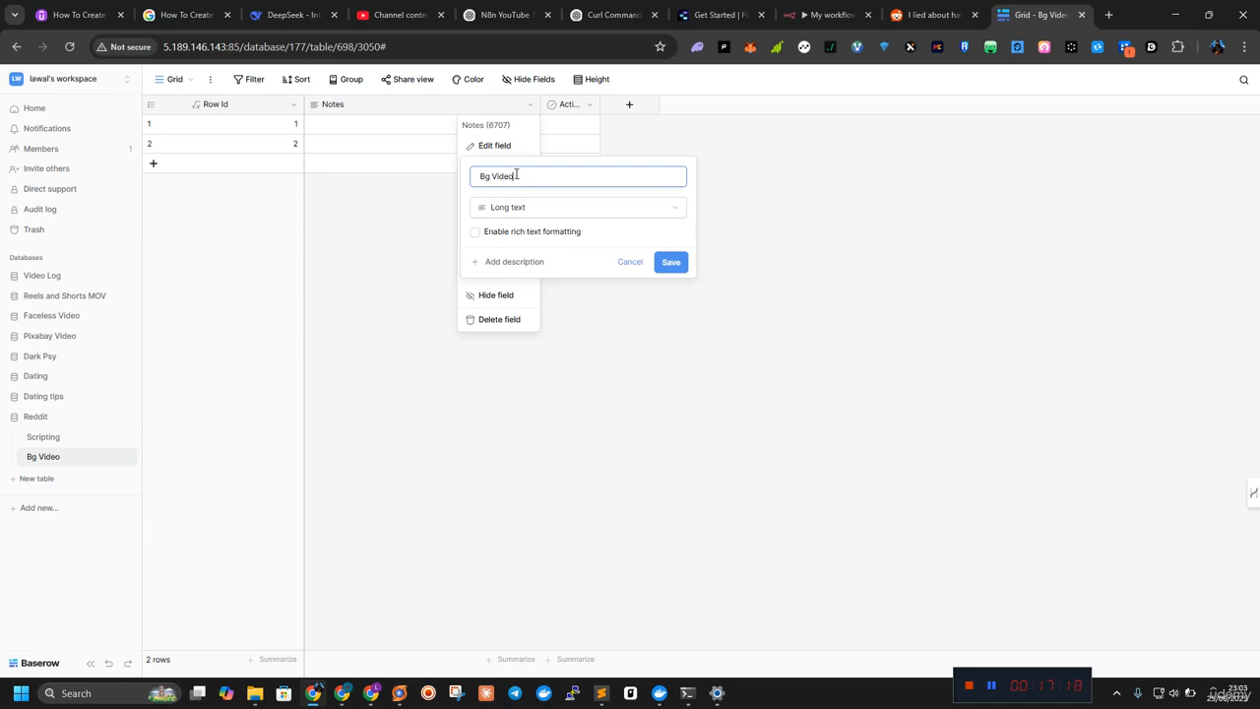
{"action": "left_click", "coordinate": [514, 207]}
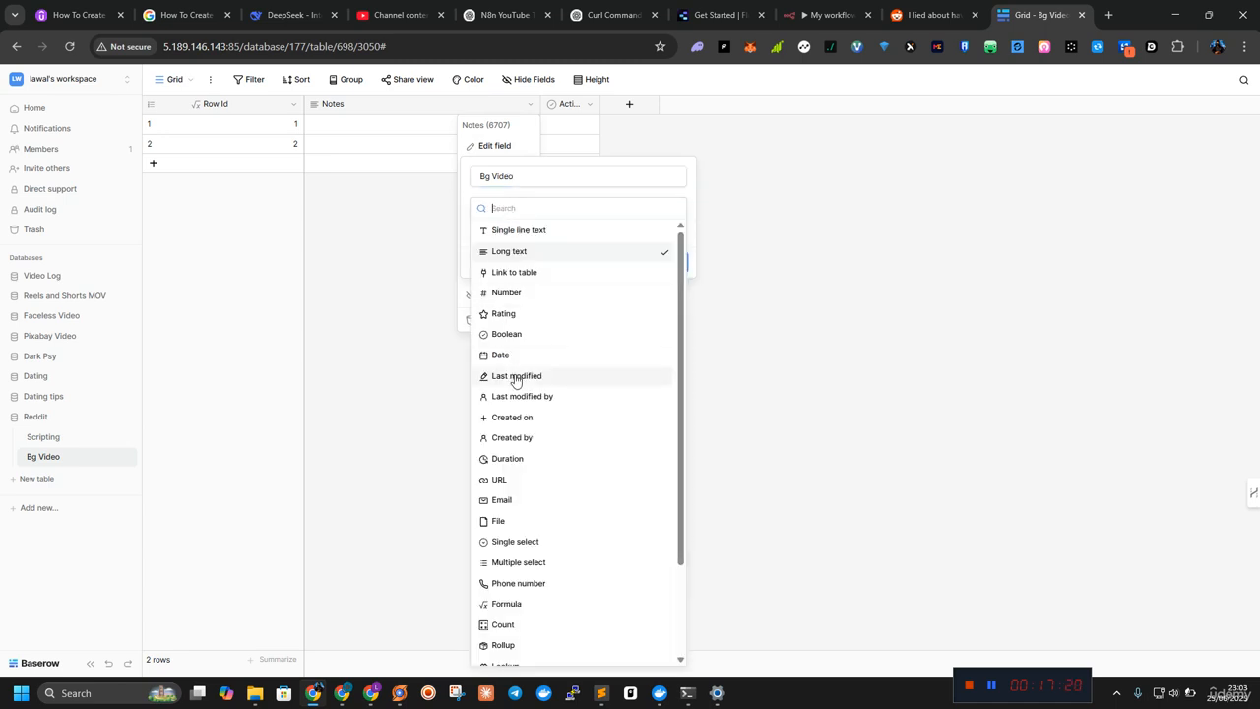
{"action": "left_click", "coordinate": [498, 520]}
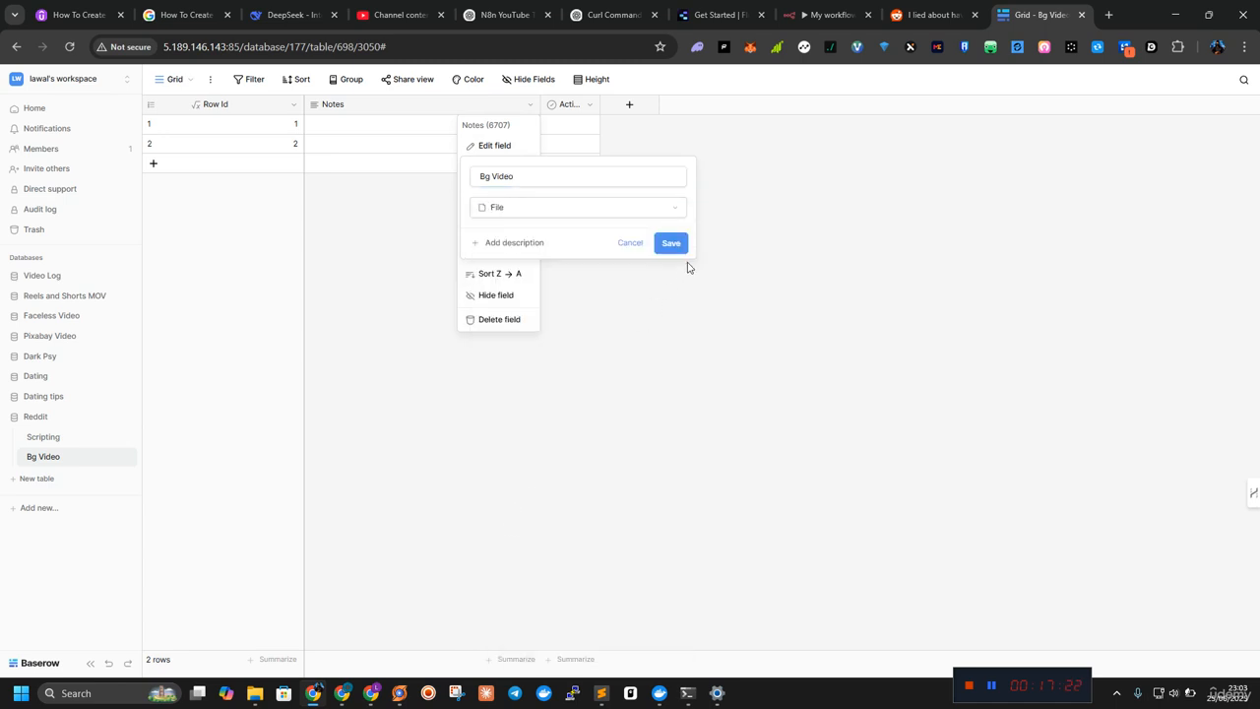
{"action": "left_click", "coordinate": [673, 244]}
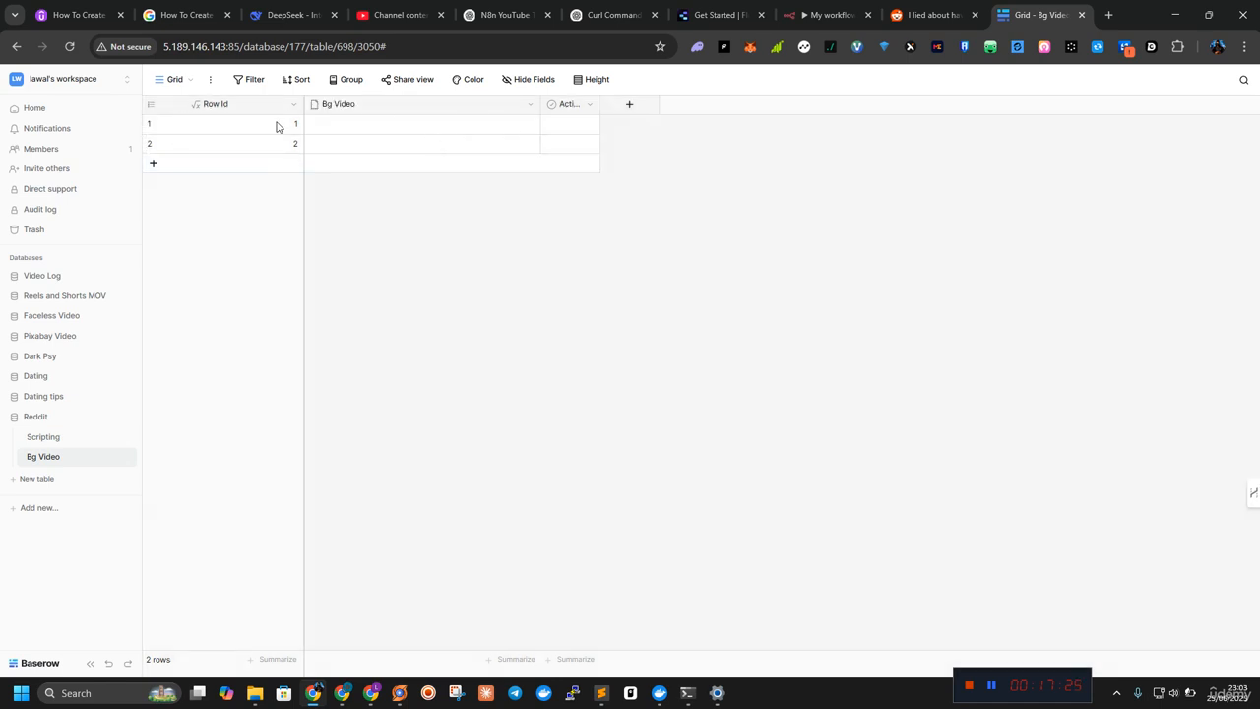
Step: Delete the two empty rows and the Active field from the Bg Video table
{"action": "left_click_drag", "start_coordinate": [278, 124], "coordinate": [574, 155]}
{"action": "right_click", "coordinate": [574, 154]}
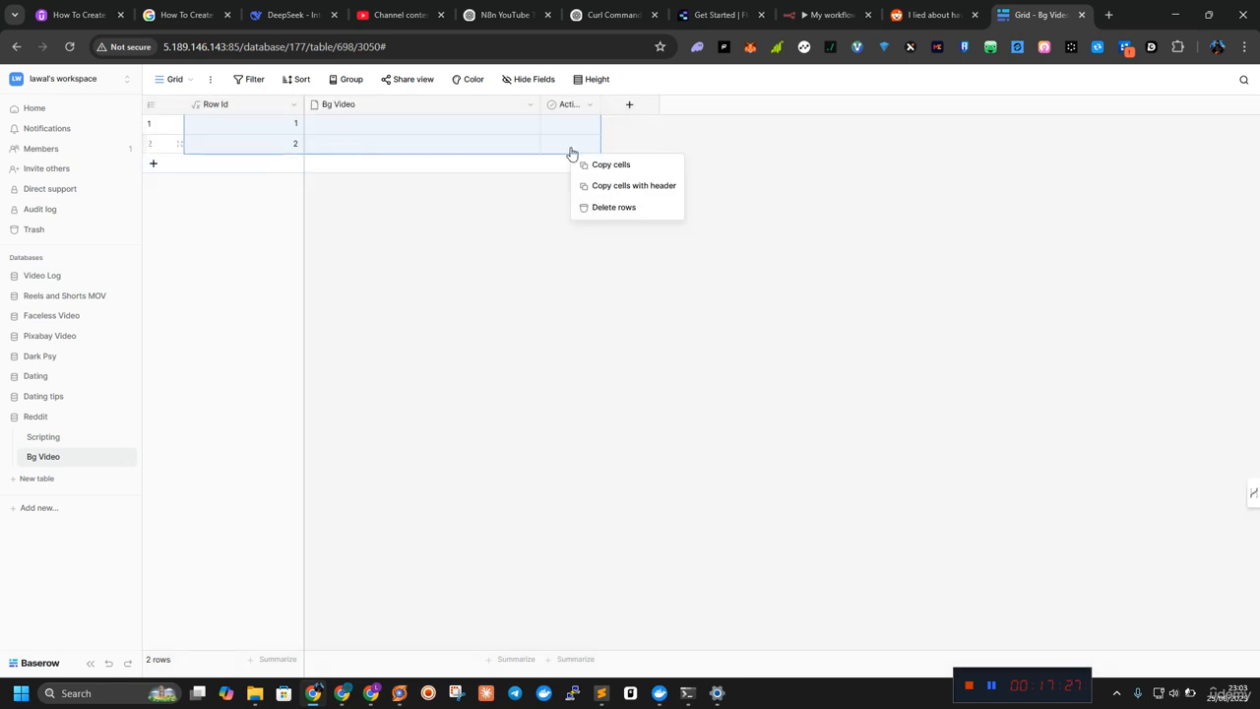
{"action": "left_click", "coordinate": [601, 208]}
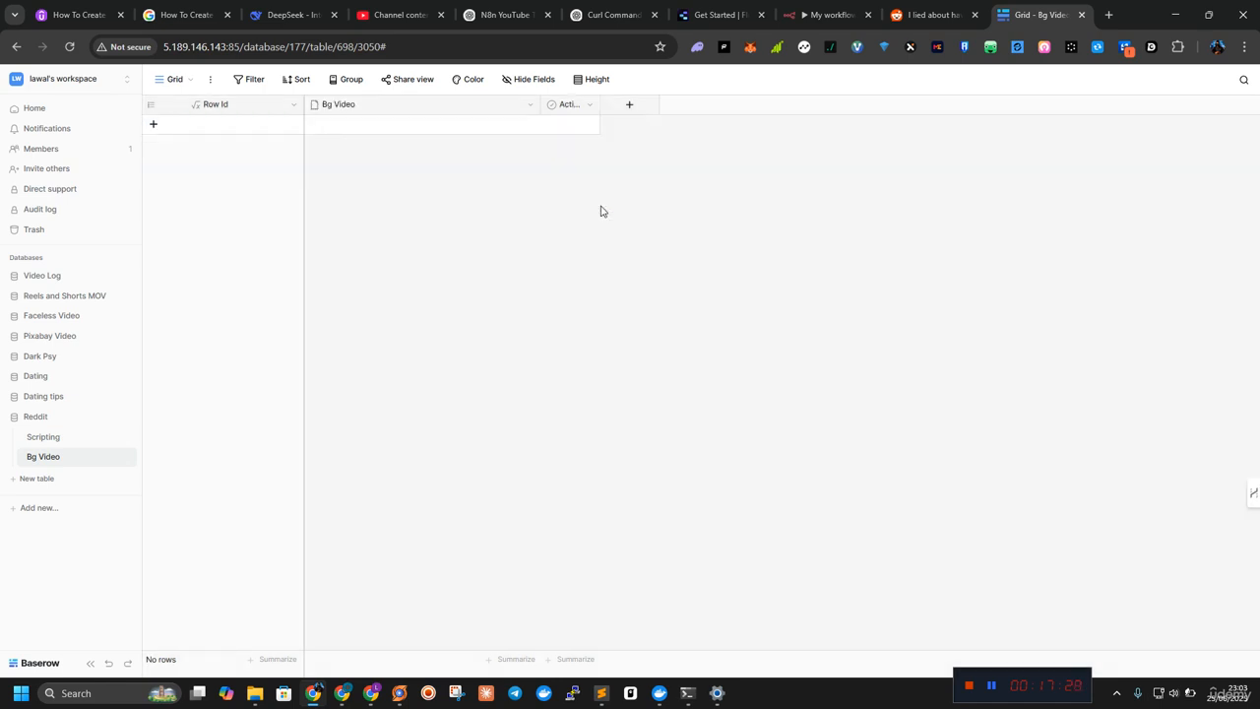
{"action": "left_click", "coordinate": [590, 104]}
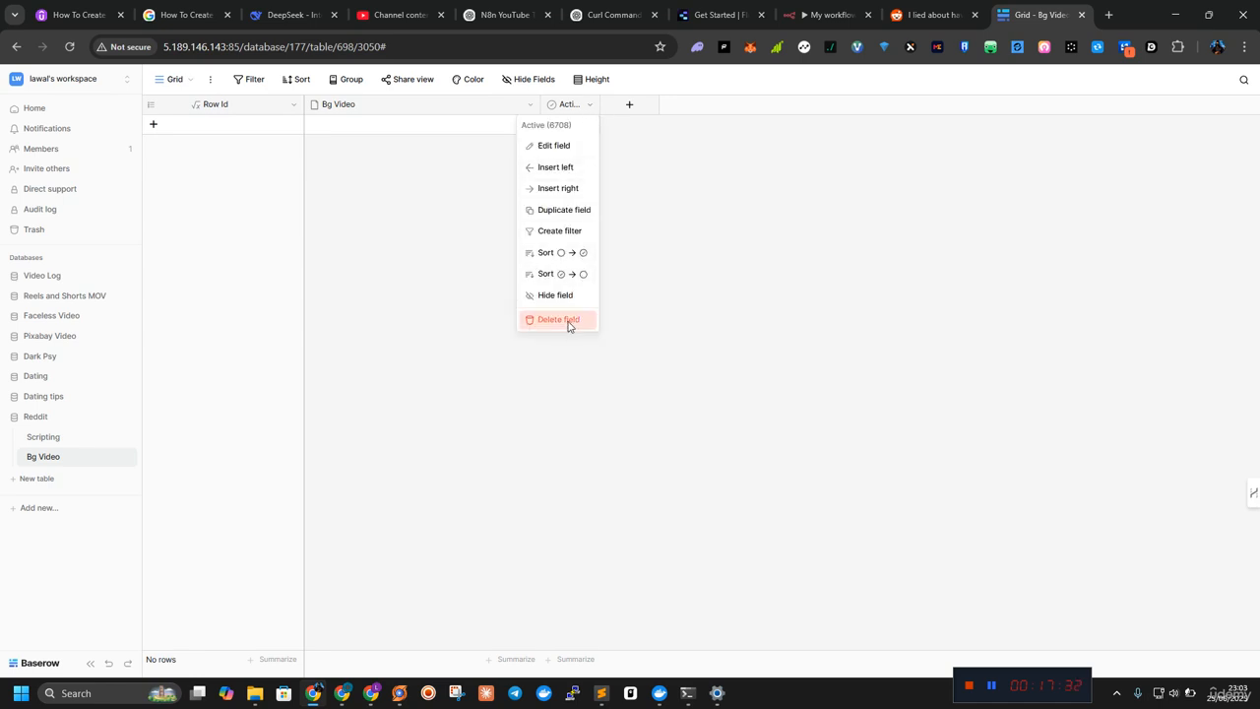
{"action": "left_click", "coordinate": [570, 323]}
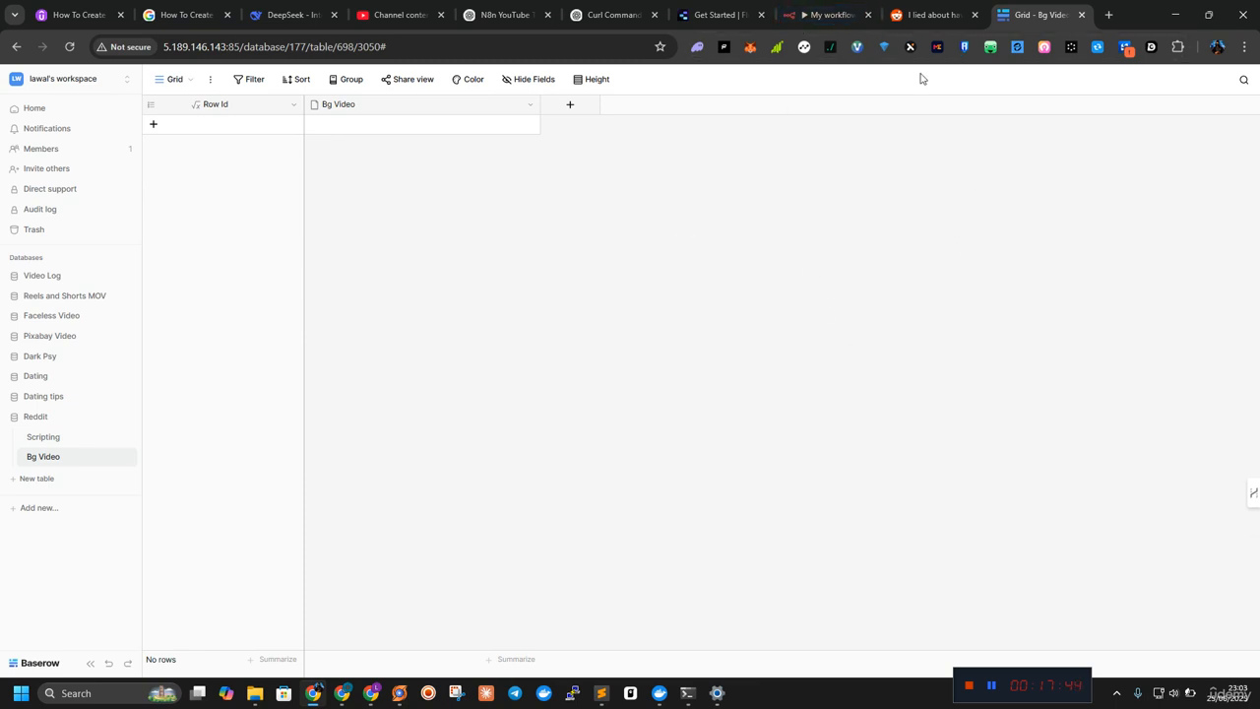
Step: Switch back to the n8n workflow, close the Baserow node's details and rename the HTTP Request node to Upload TTS Voice
{"action": "left_click", "coordinate": [828, 14]}
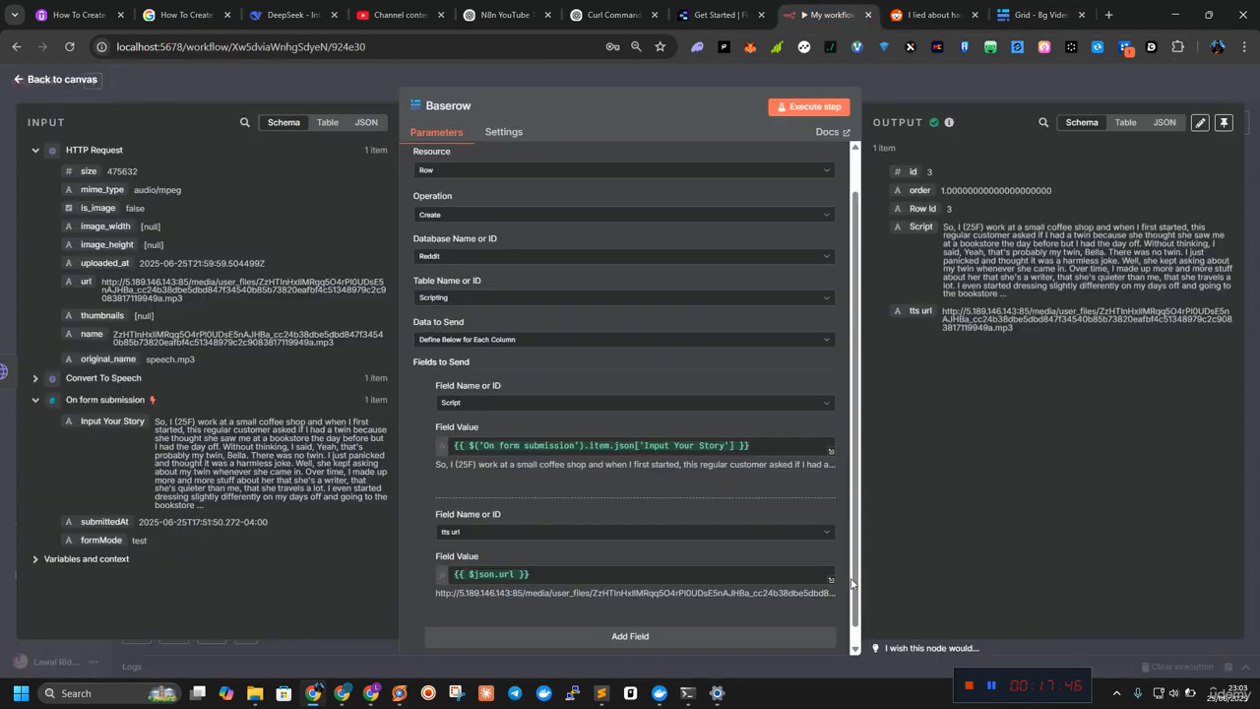
{"action": "mouse_move", "coordinate": [1012, 685]}
{"action": "key", "text": "Escape"}
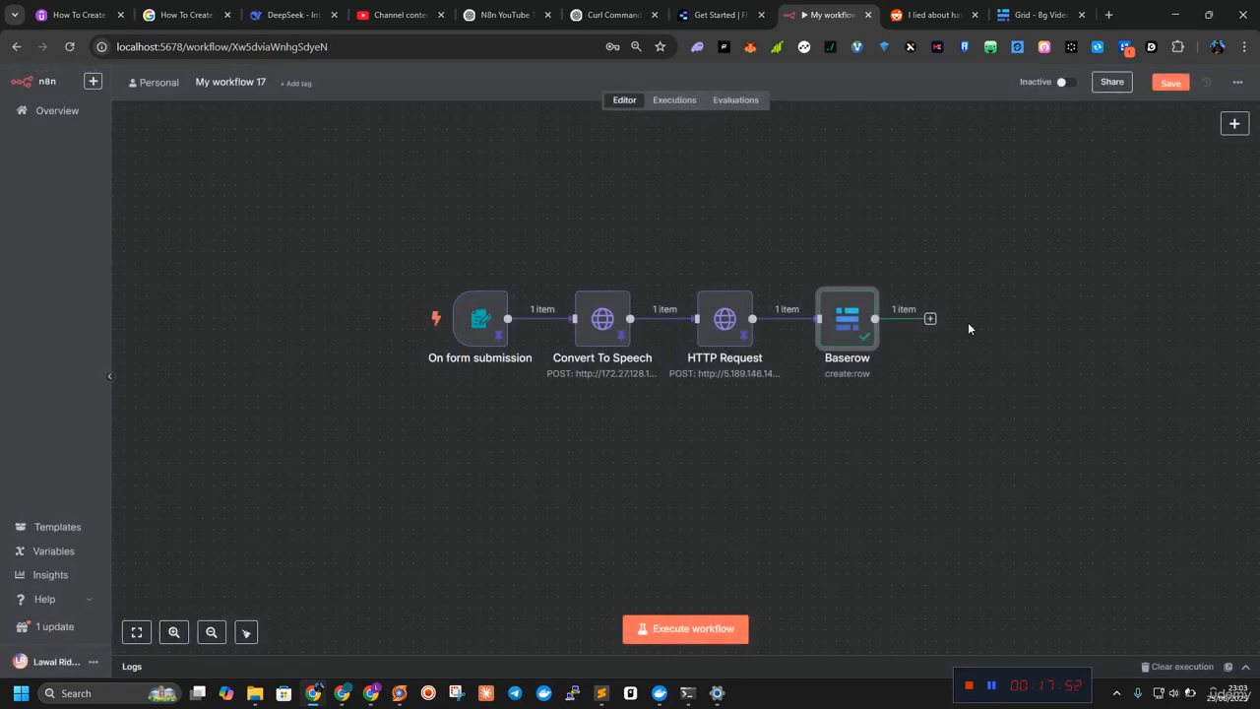
{"action": "mouse_move", "coordinate": [849, 333]}
{"action": "right_click", "coordinate": [719, 327]}
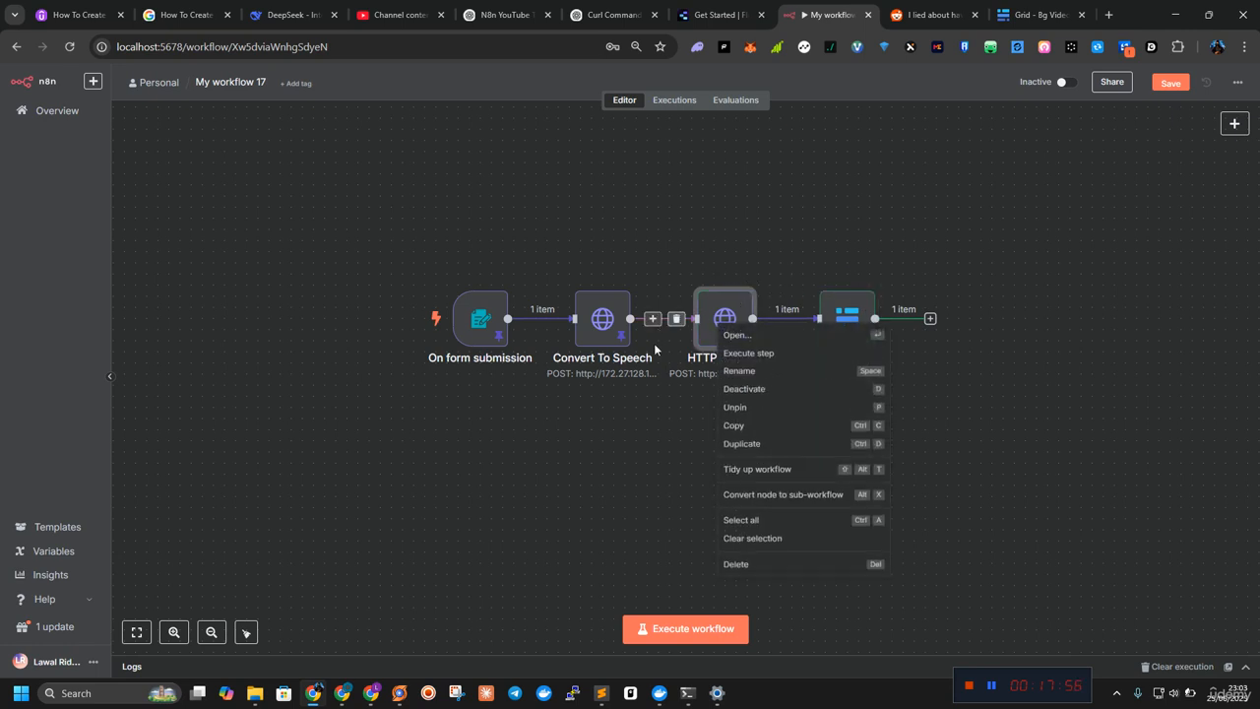
{"action": "left_click", "coordinate": [753, 380]}
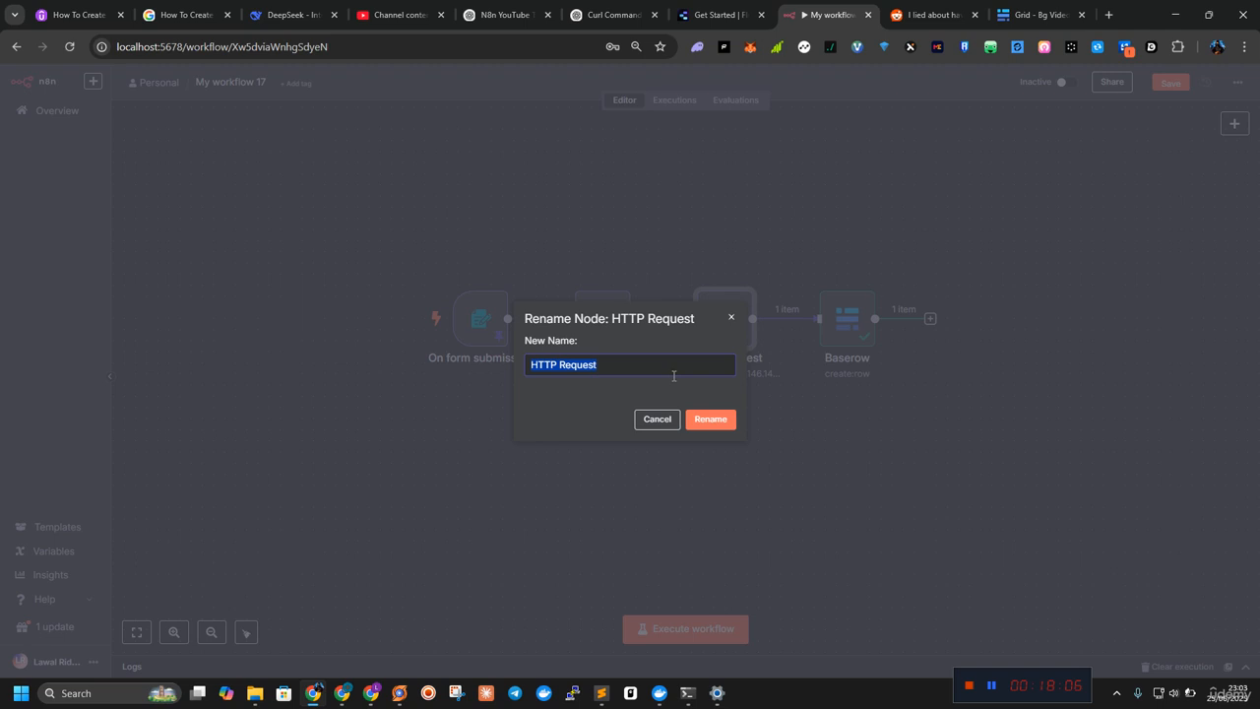
{"action": "type", "text": "Uload"}
{"action": "key", "text": "BackSpace"}
{"action": "key", "text": "BackSpace"}
{"action": "key", "text": "BackSpace"}
{"action": "key", "text": "BackSpace"}
{"action": "key", "text": "BackSpace"}
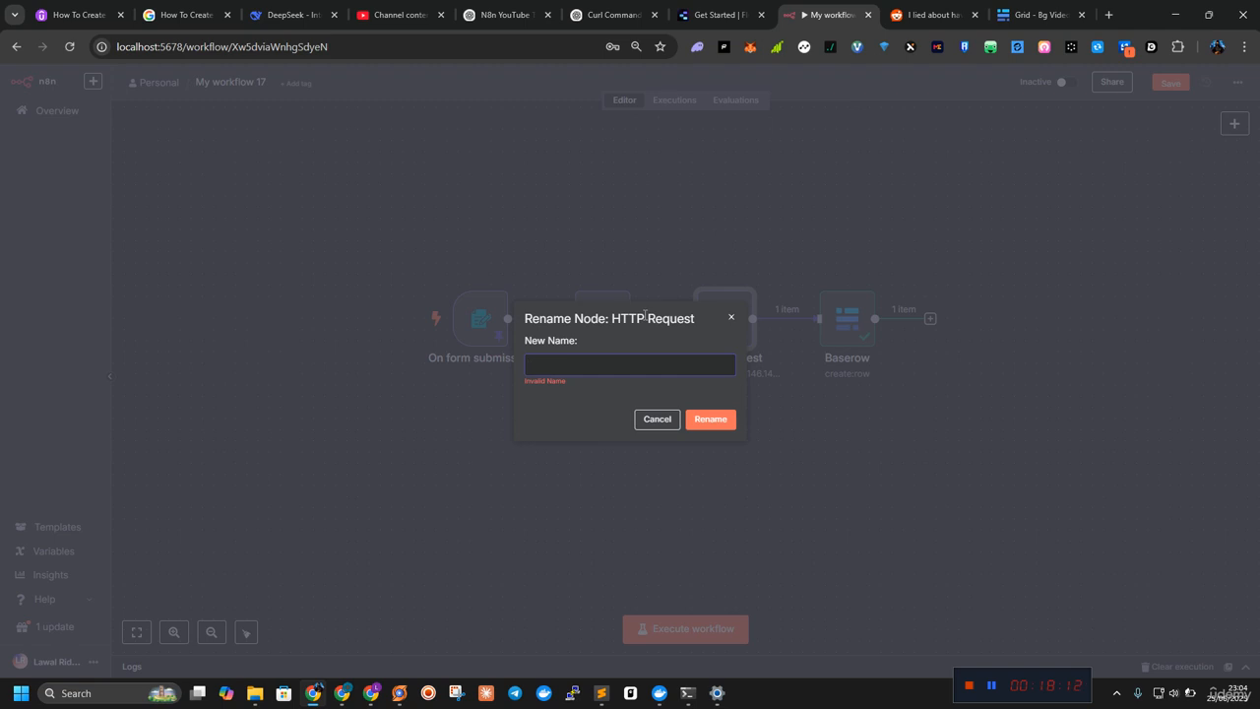
{"action": "type", "text": "Upload TTS Voice"}
{"action": "left_click", "coordinate": [689, 423]}
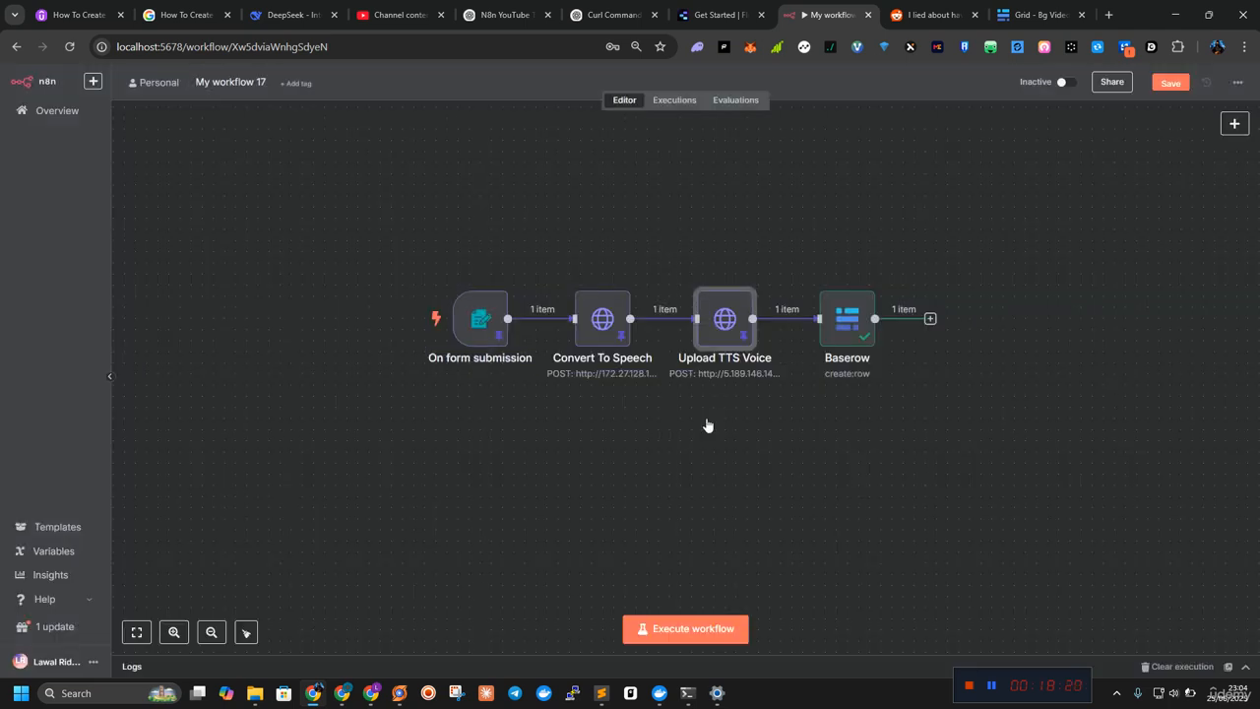
Step: Rename the Baserow node to Update Base and save the workflow
{"action": "right_click", "coordinate": [859, 339]}
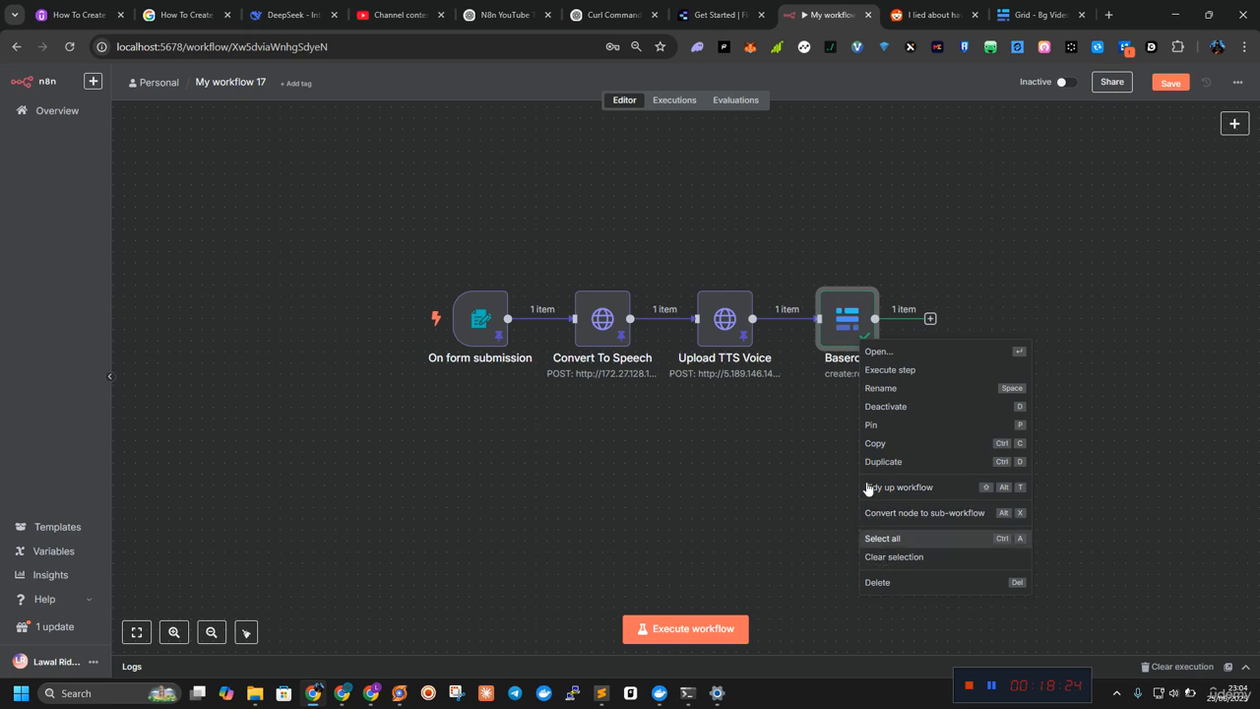
{"action": "left_click", "coordinate": [877, 388]}
{"action": "type", "text": "U"}
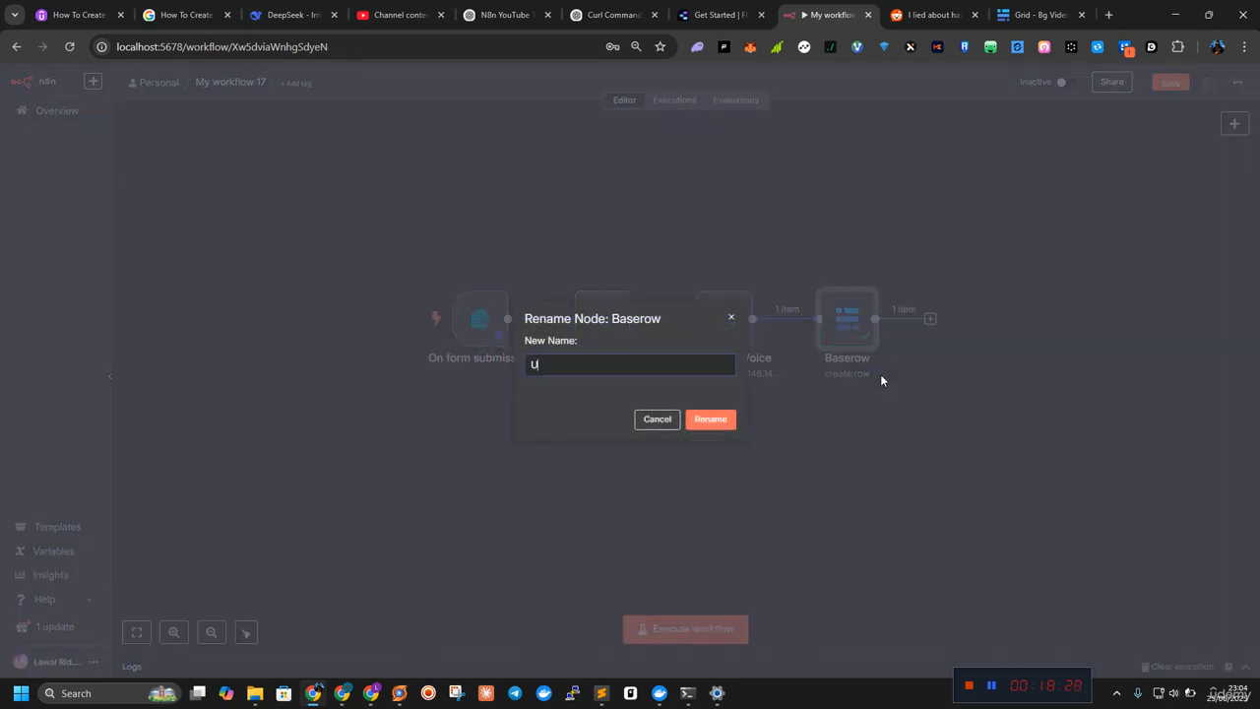
{"action": "type", "text": "pdate Date Base"}
{"action": "double_click", "coordinate": [576, 367]}
{"action": "key", "text": "BackSpace"}
{"action": "left_click", "coordinate": [721, 420]}
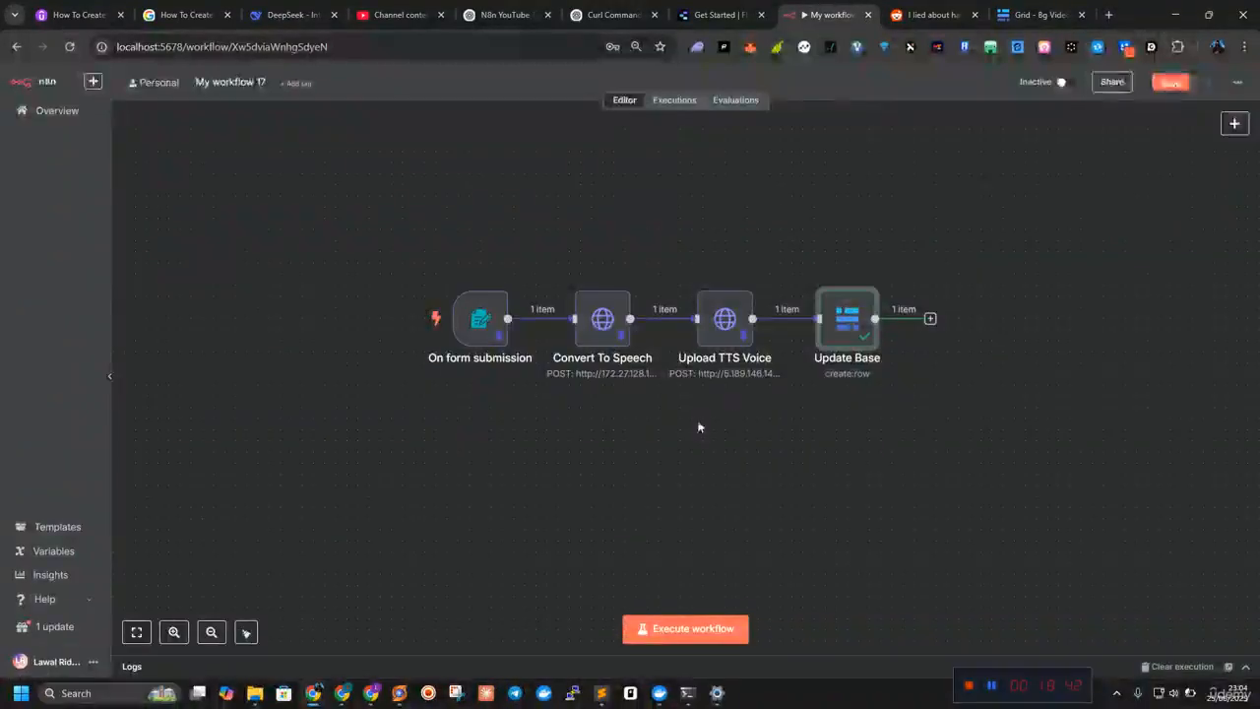
{"action": "left_click", "coordinate": [1170, 83]}
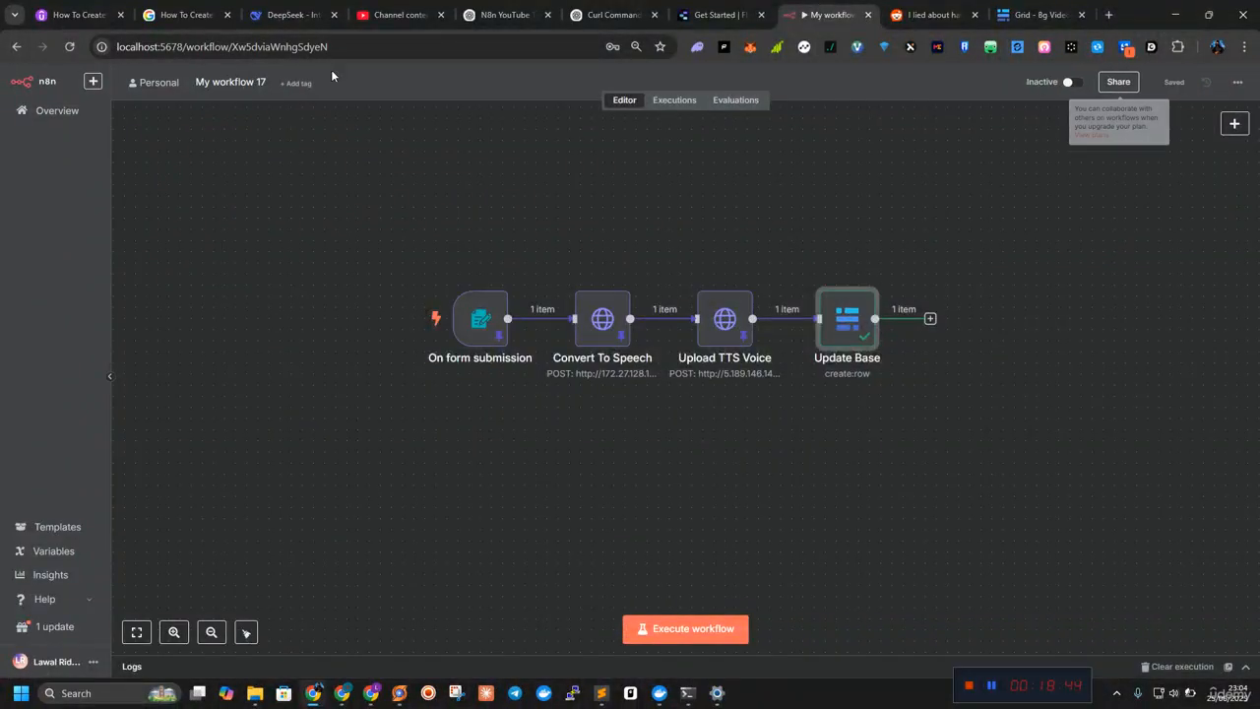
Step: Rename the workflow to Reddit Story
{"action": "left_click", "coordinate": [244, 85]}
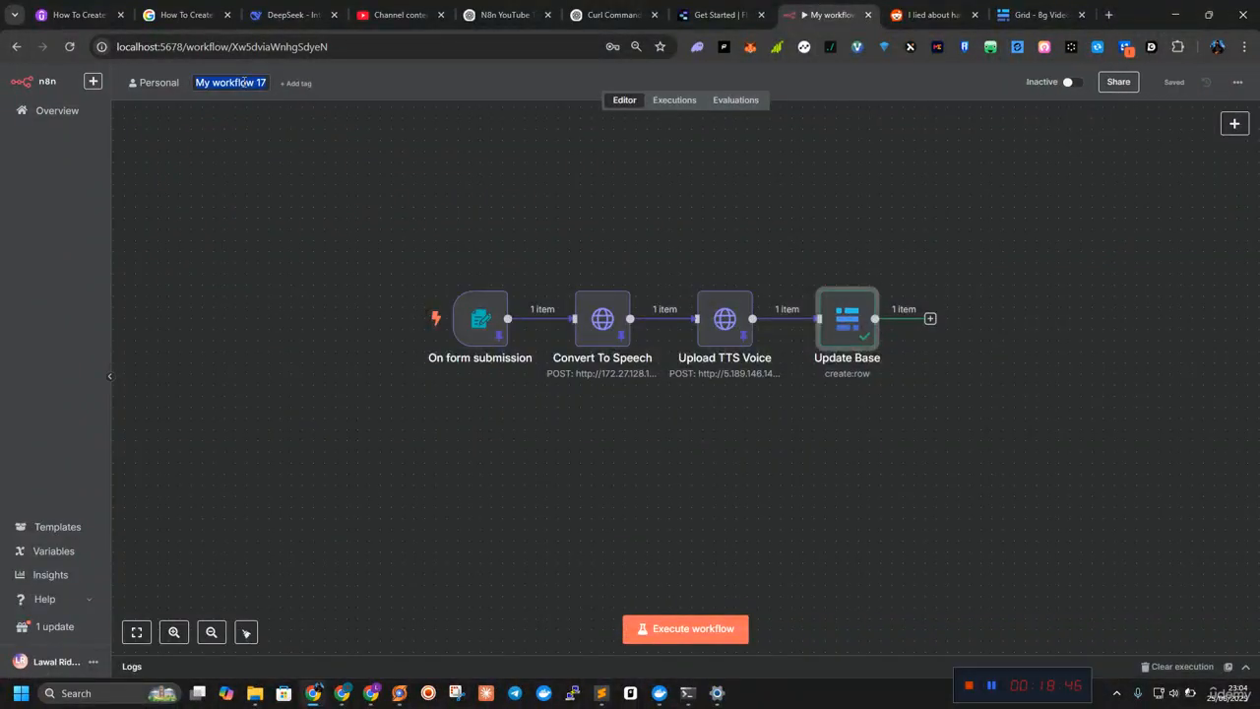
{"action": "type", "text": "Redd"}
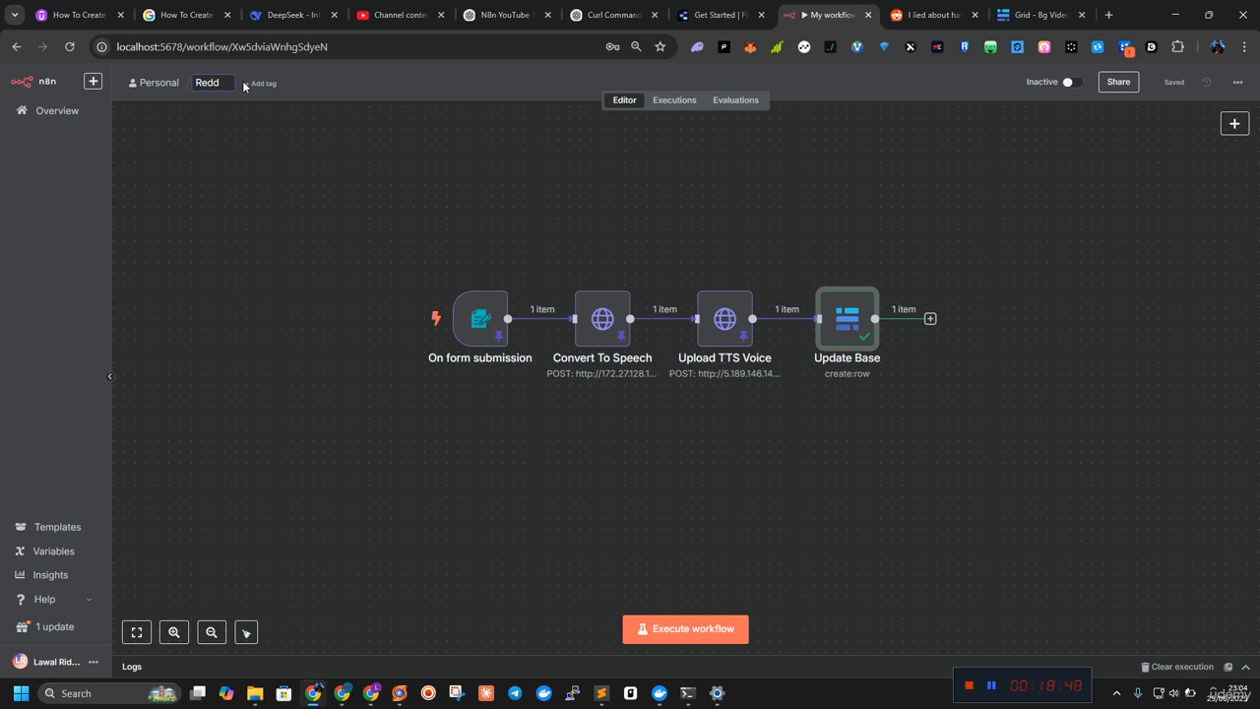
{"action": "type", "text": "it Story"}
{"action": "key", "text": "Return"}
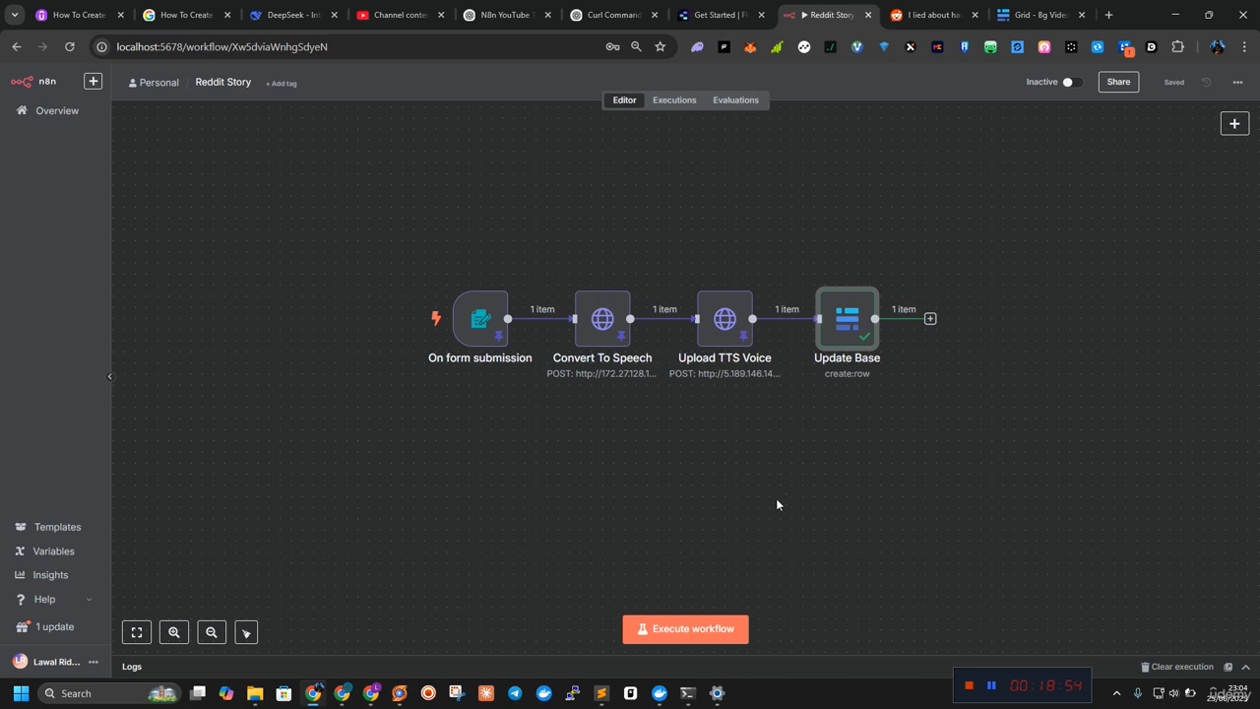